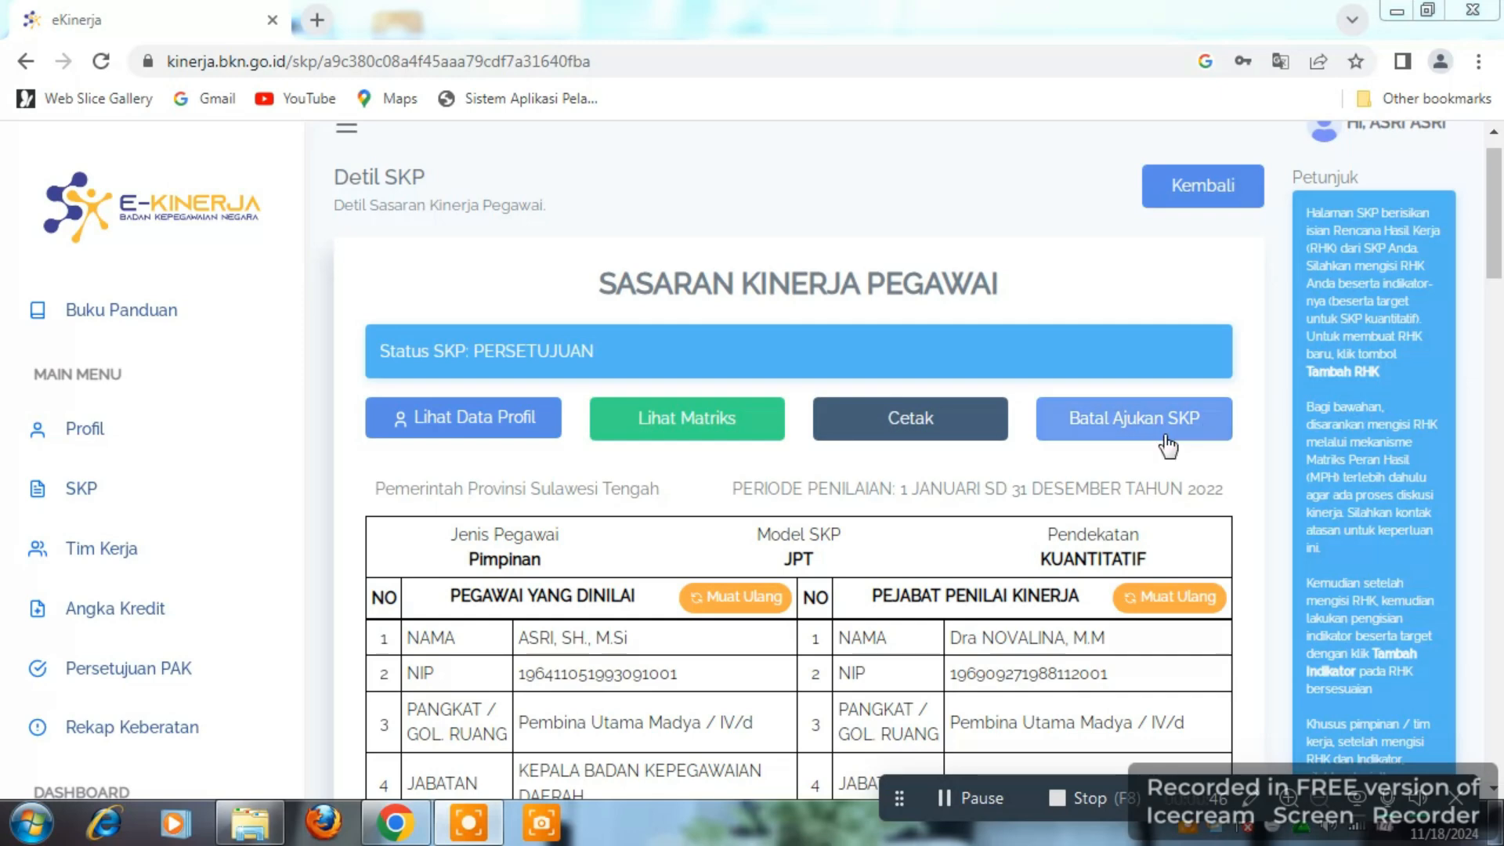
Cancel the submission of the 2022 SKP, returning it to draft, and check its work results table
click(1135, 436)
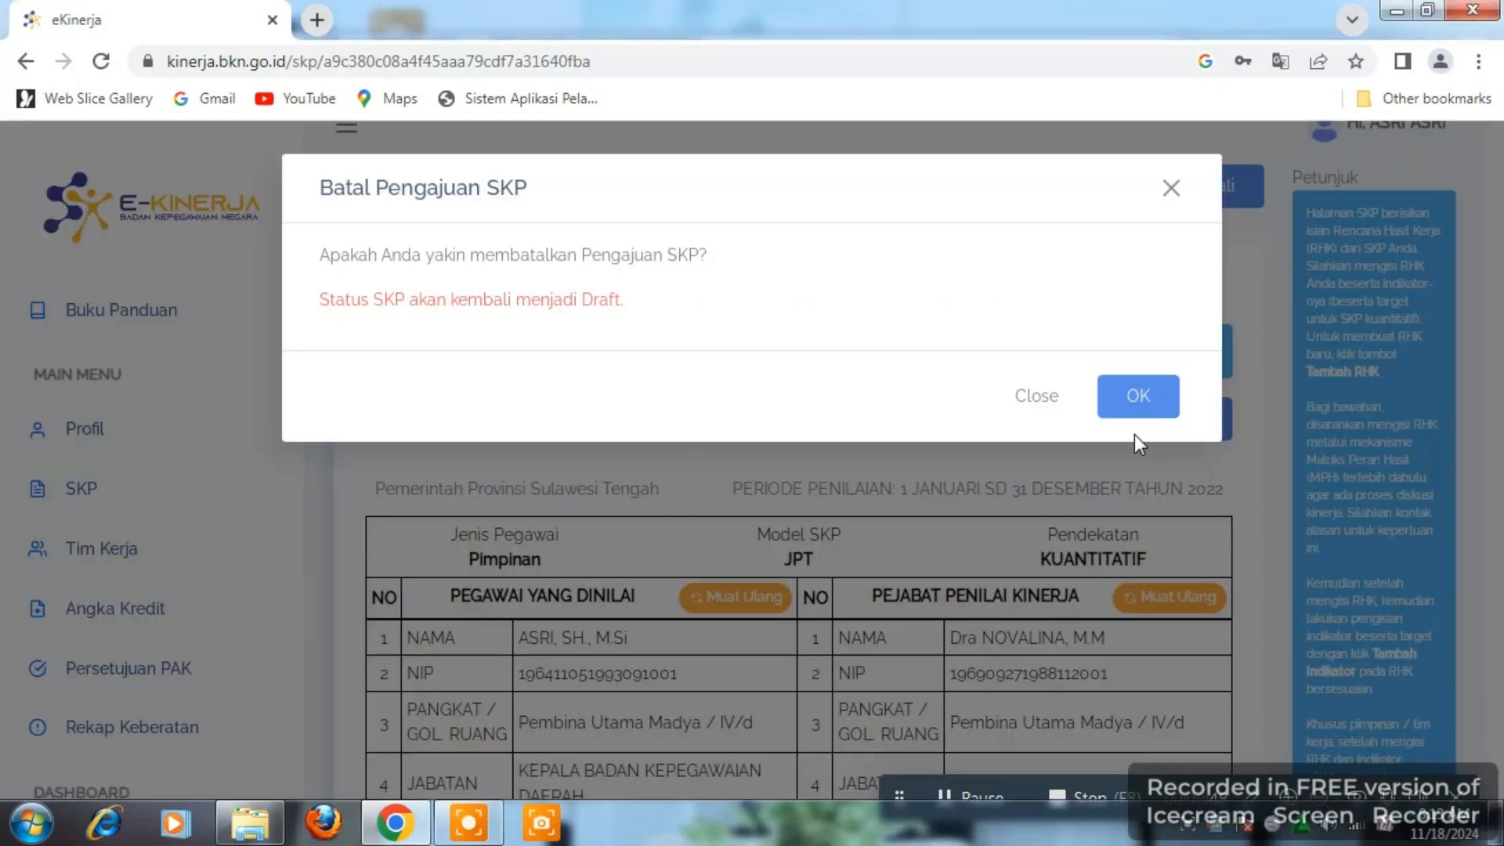
click(1135, 398)
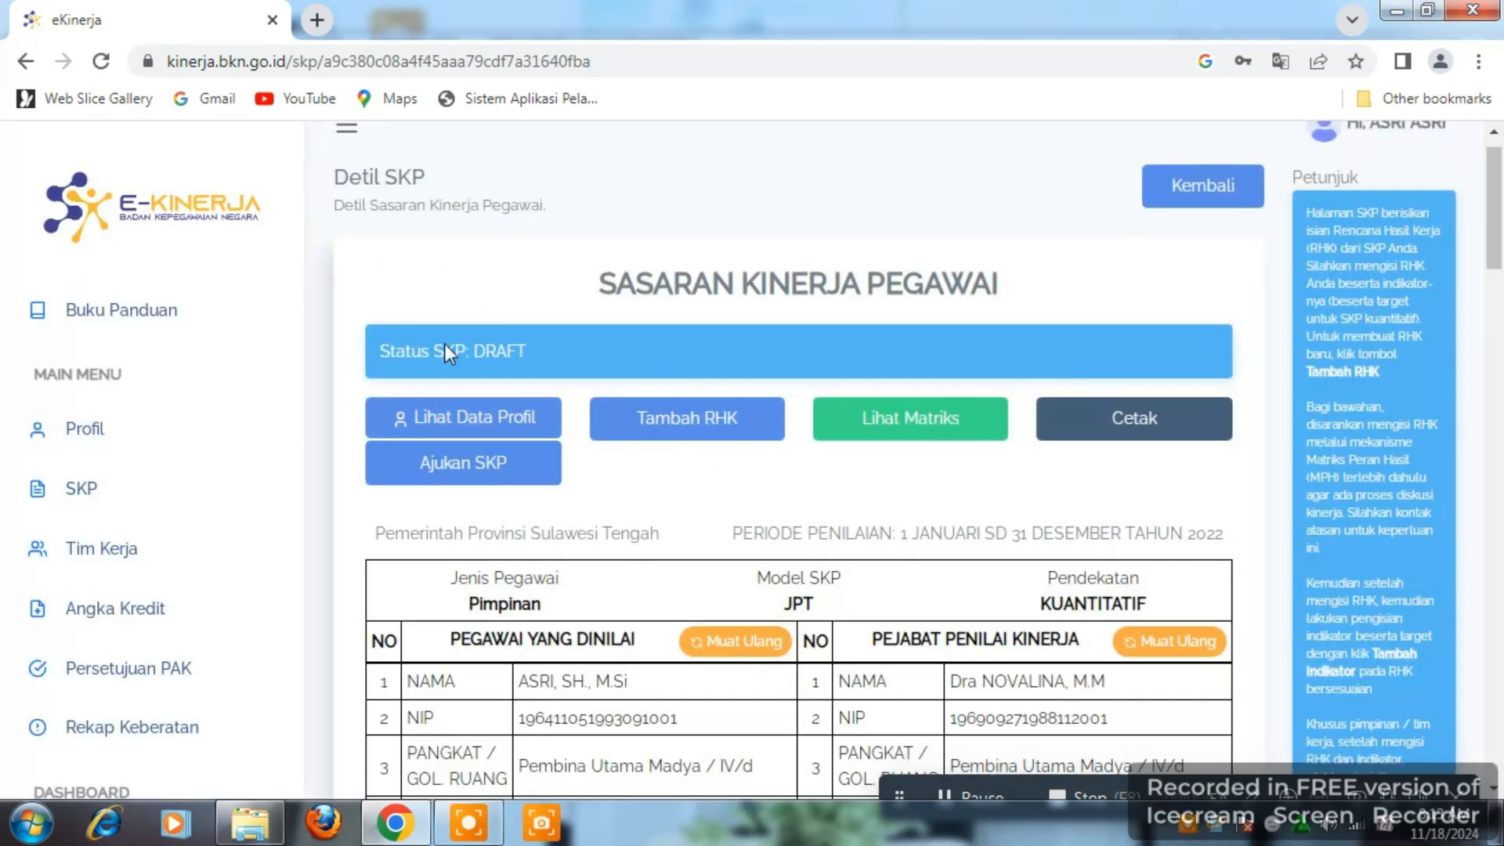
scroll(814, 527, down, 4)
scroll(814, 526, down, 5)
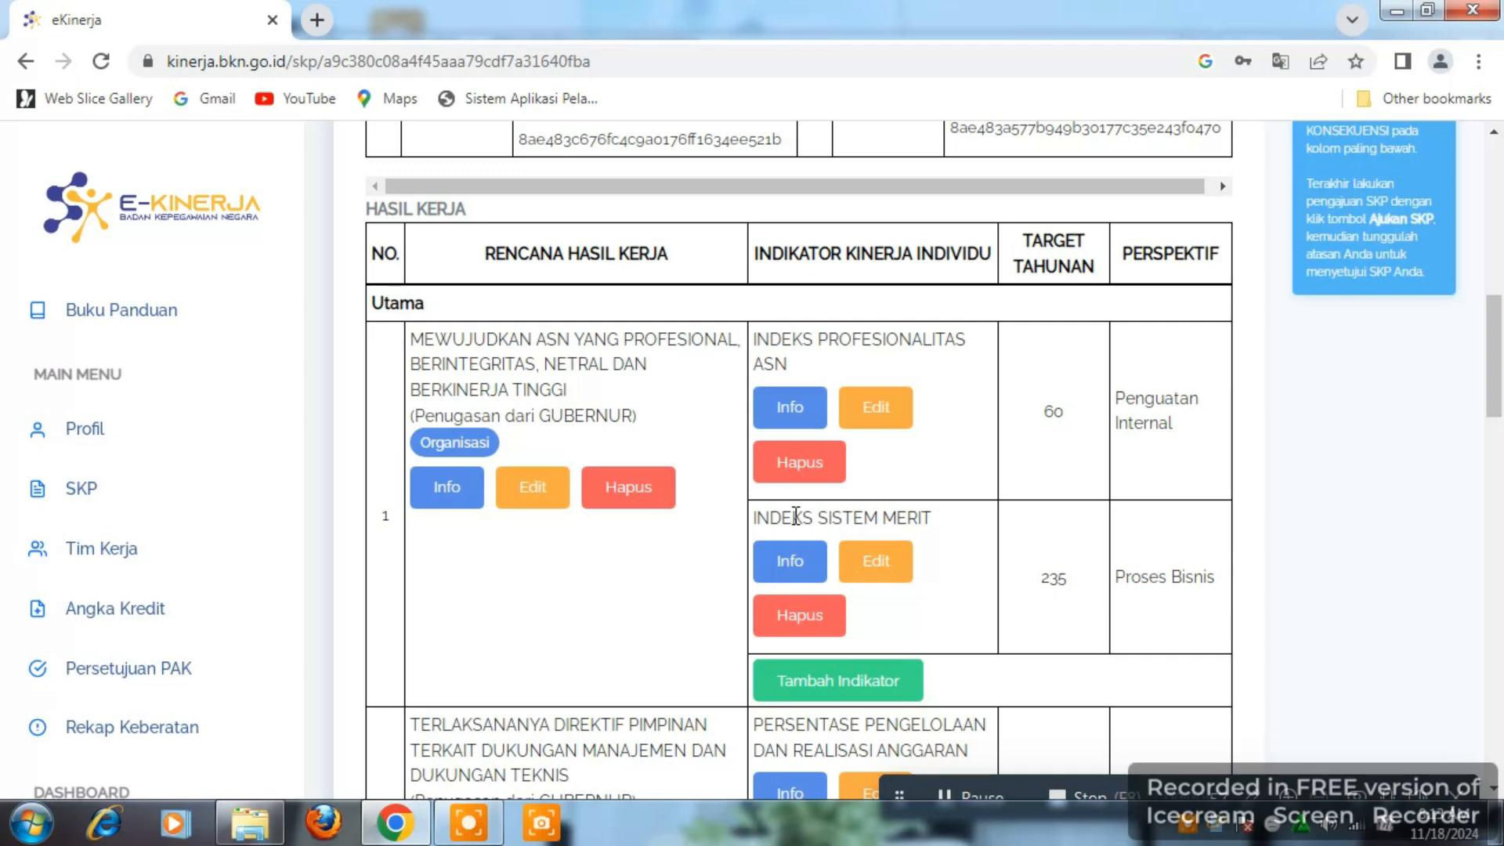
scroll(795, 516, up, 10)
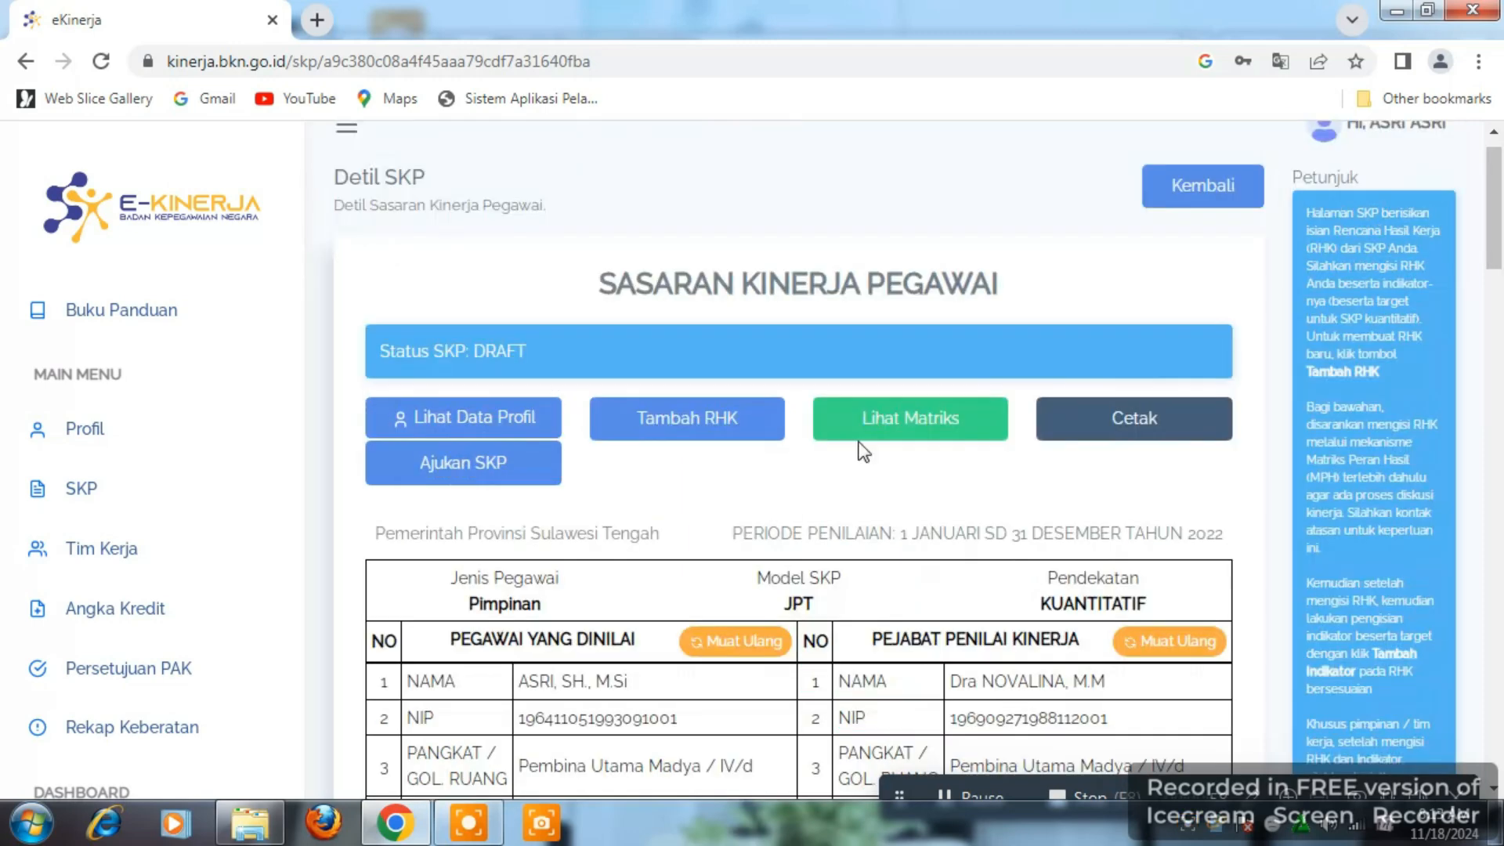
Submit the 2022 SKP for approval again and look through its work results and work behaviour sections
click(404, 466)
click(1140, 349)
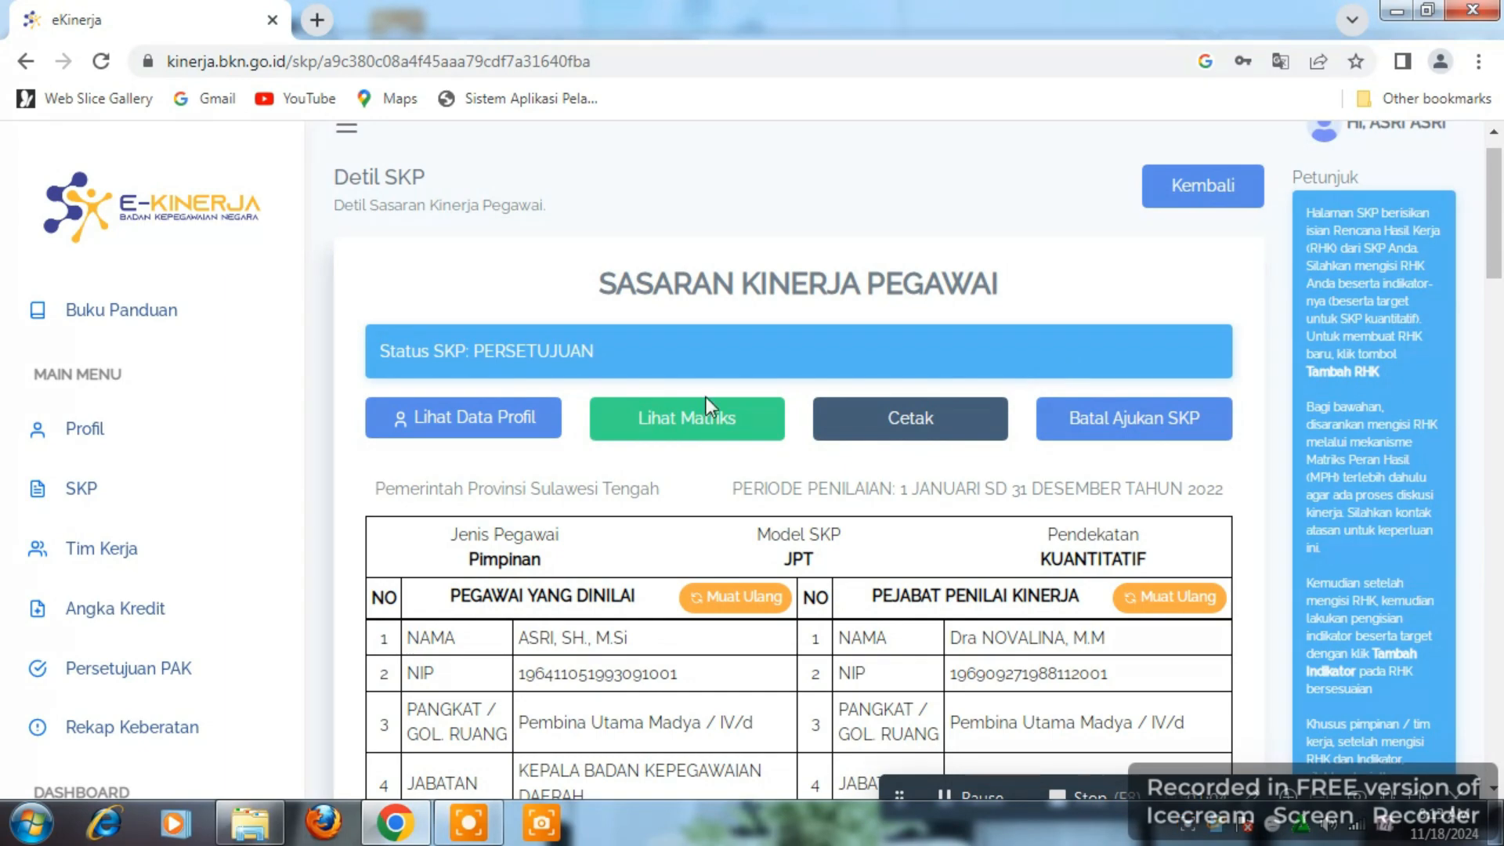
scroll(712, 548, down, 7)
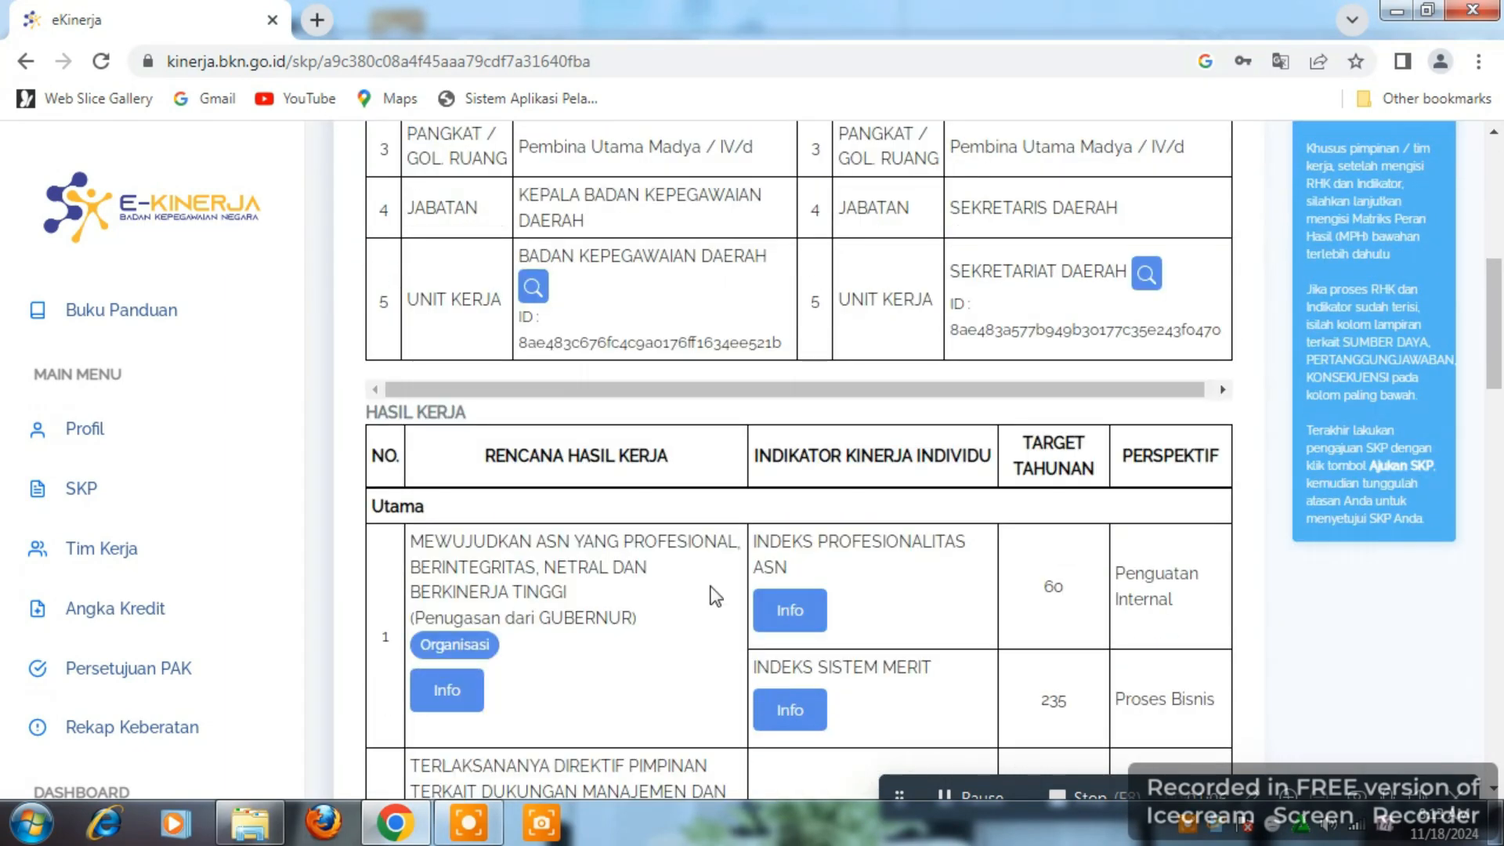
scroll(705, 532, down, 5)
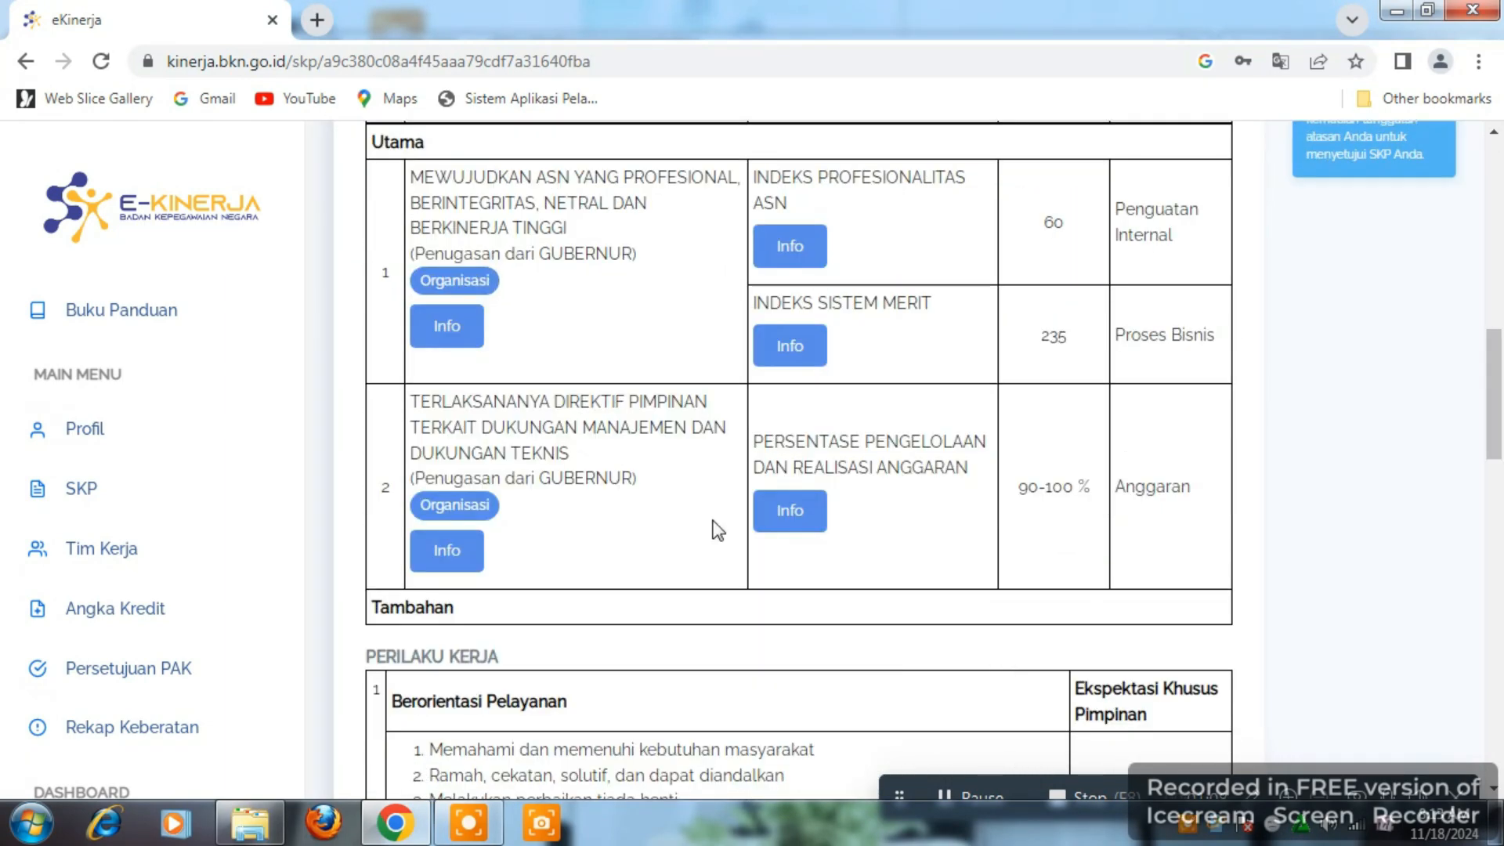
scroll(717, 530, down, 20)
scroll(717, 530, up, 6)
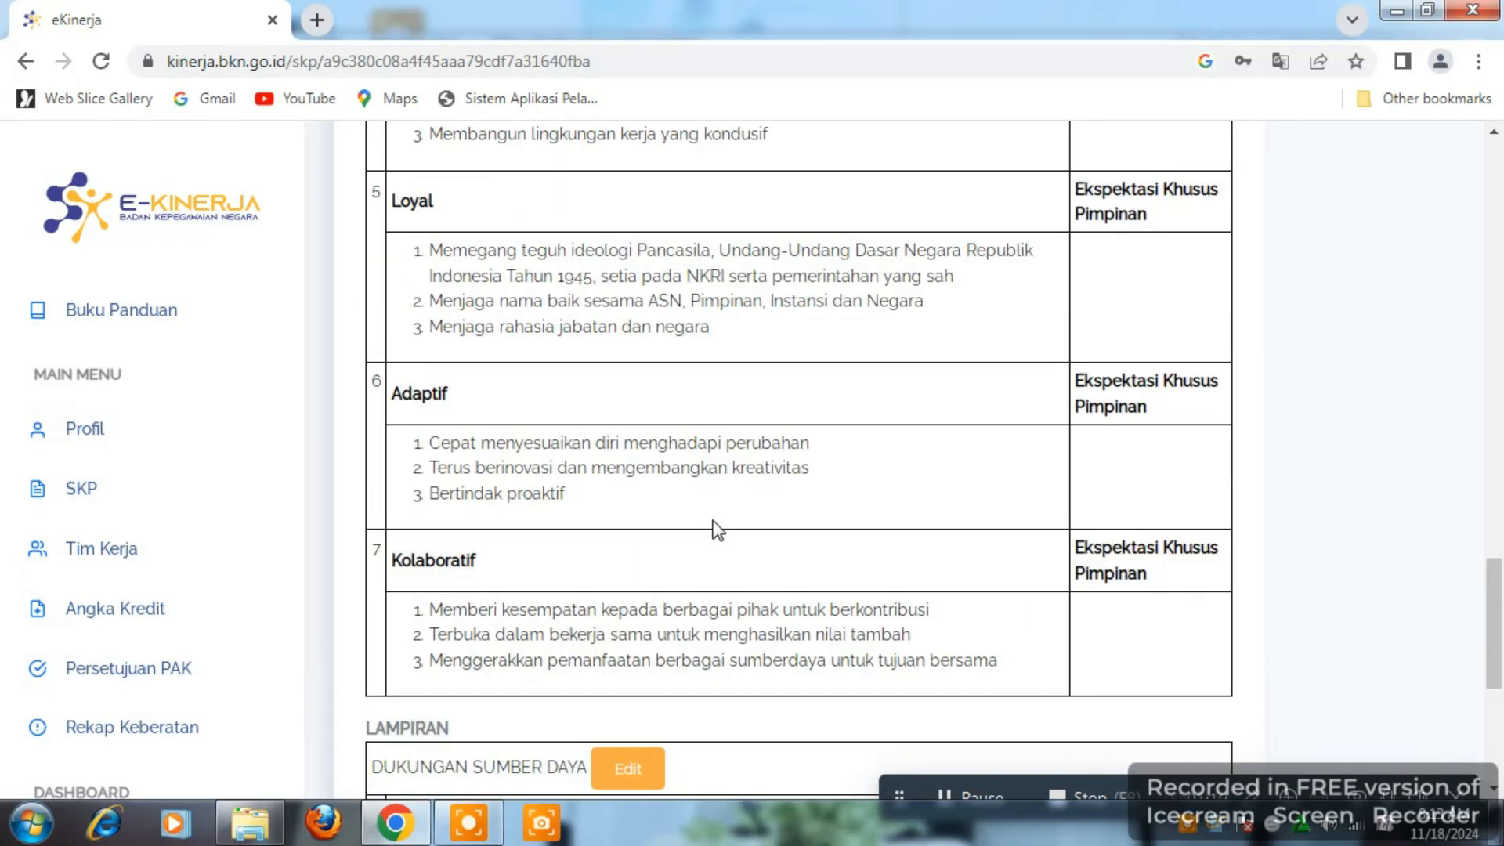
scroll(717, 530, up, 20)
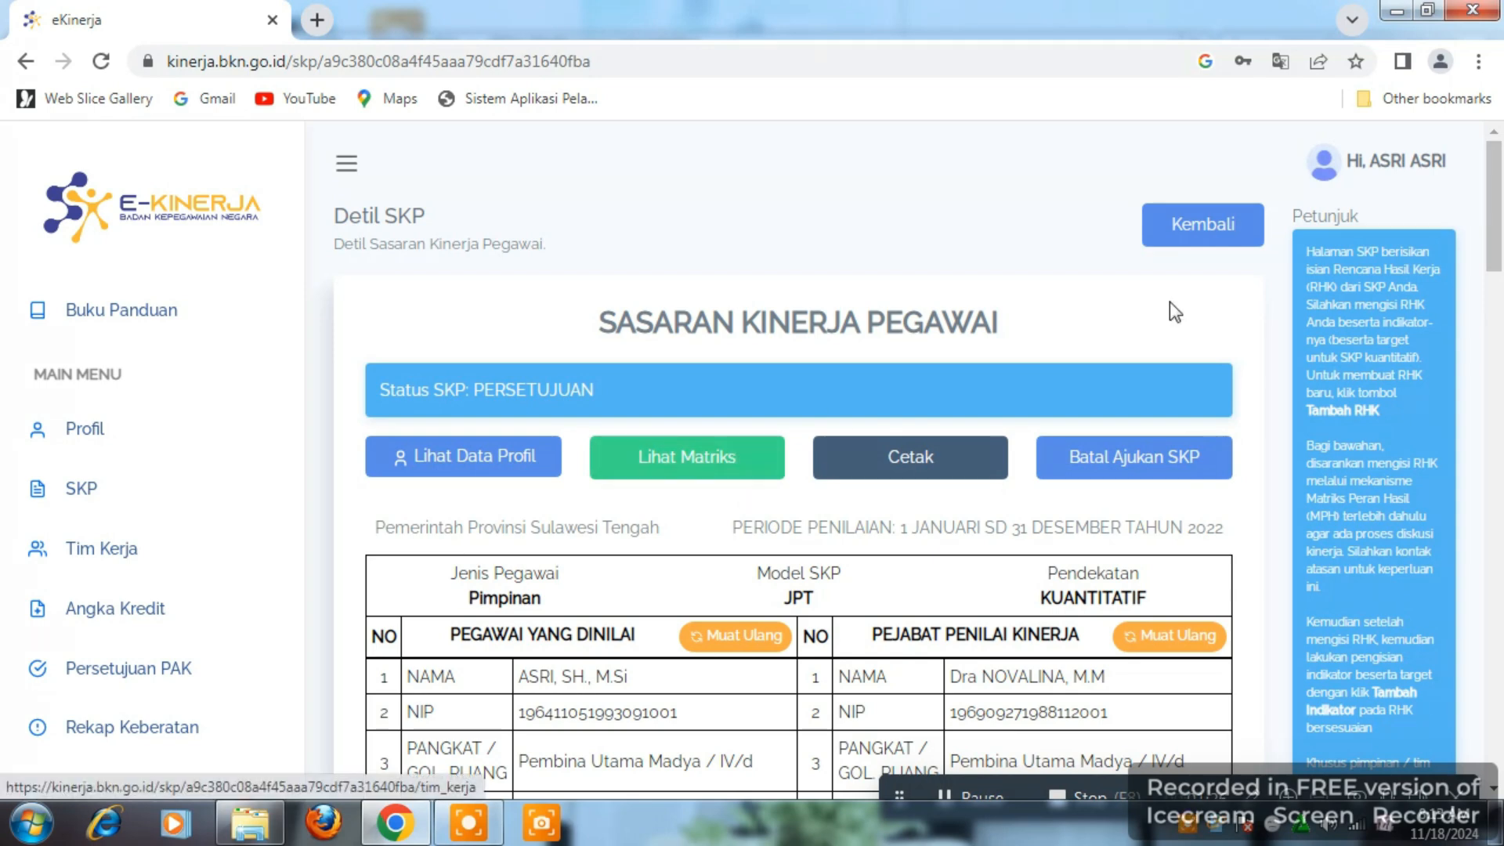
Log out of the current E-Kinerja account and open the SSO ASN login form
click(1378, 169)
click(1376, 167)
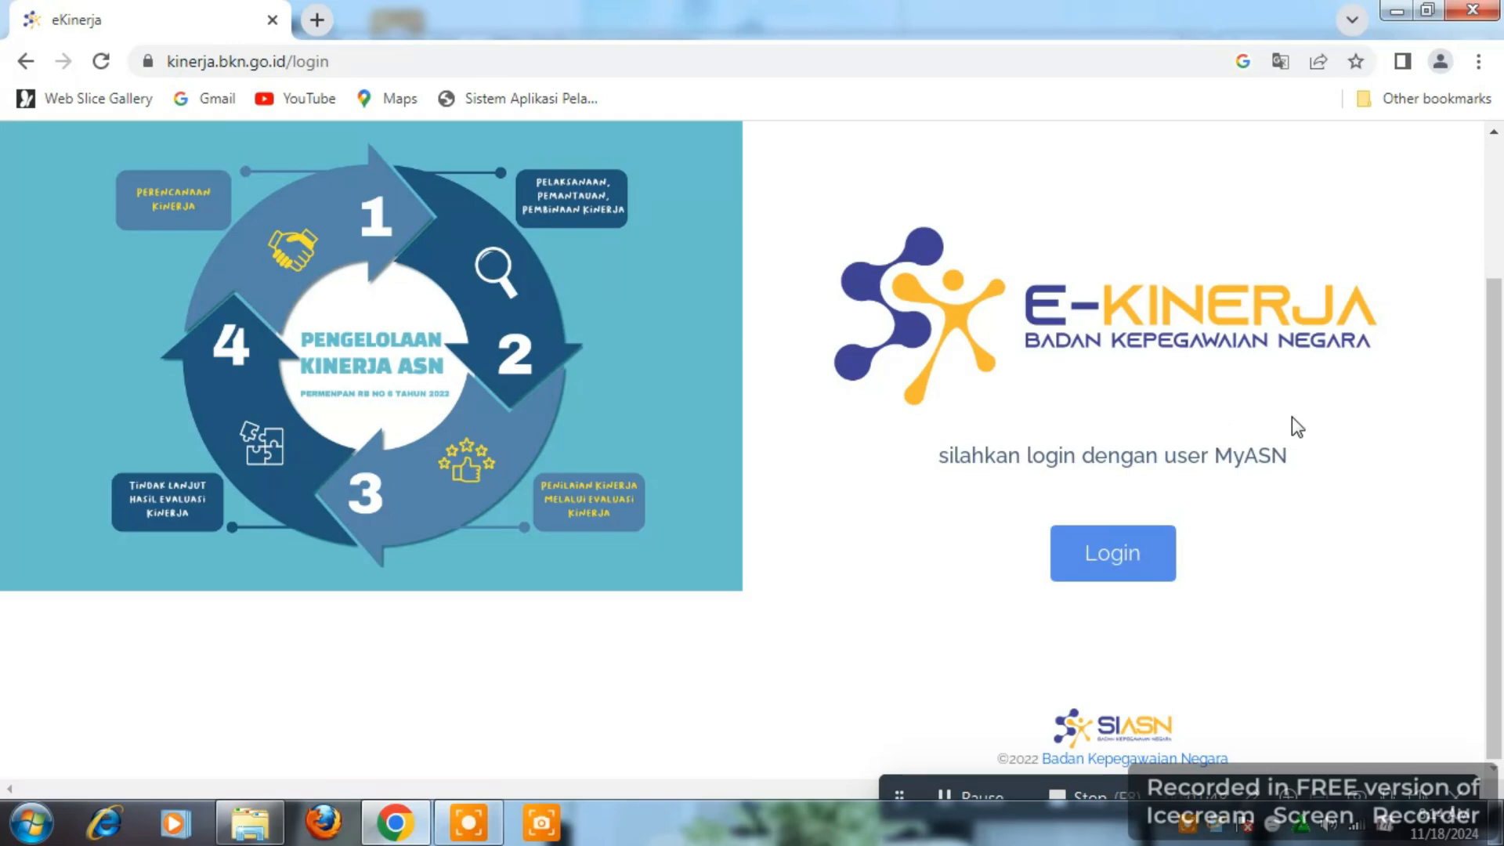
click(1131, 544)
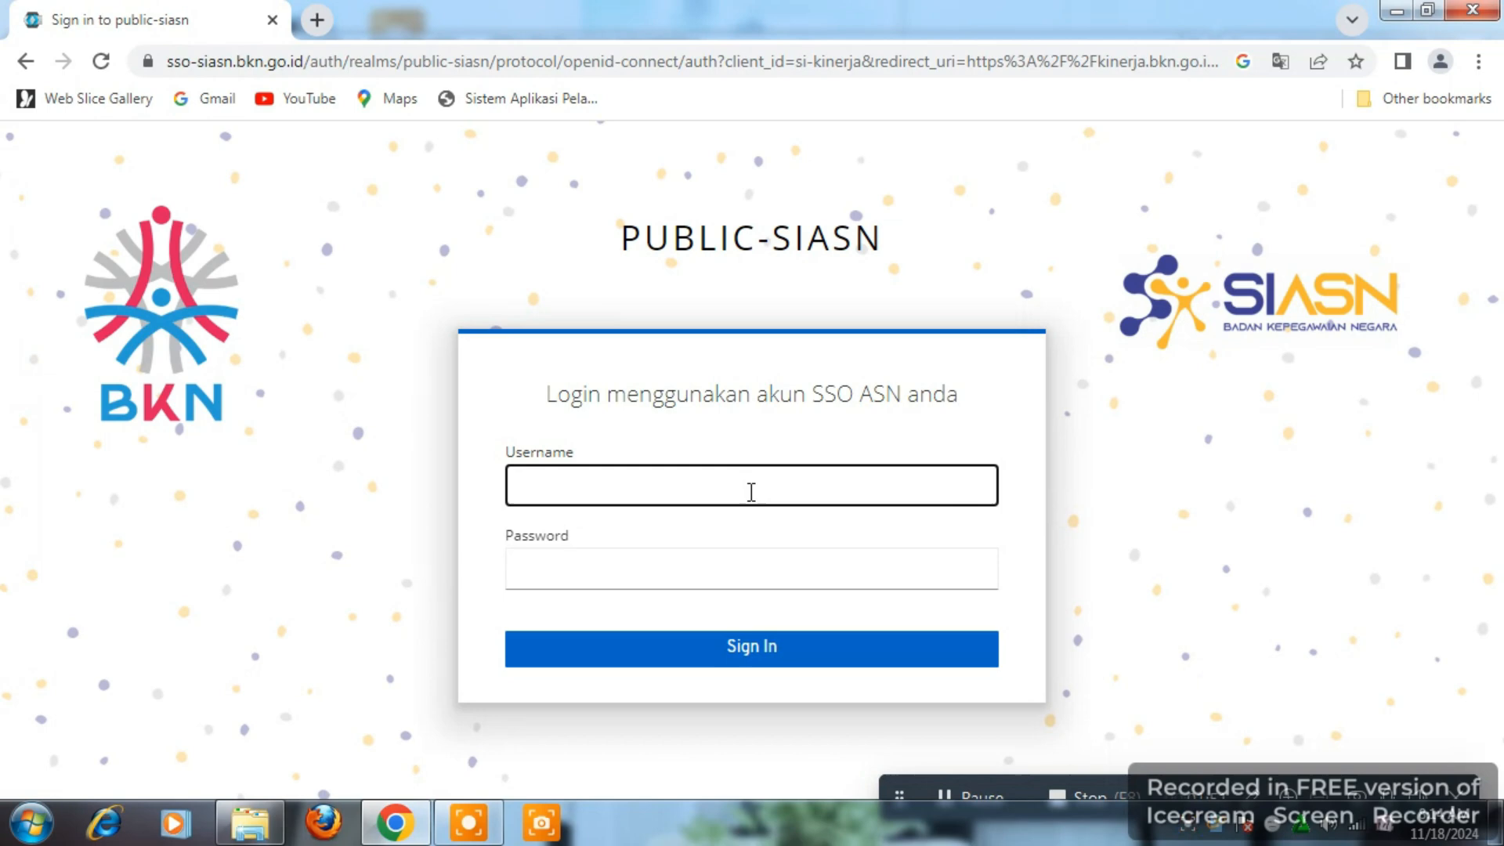
Sign in to the other employee's account with the employee number as username and the account password
click(748, 491)
key(ctrl+v)
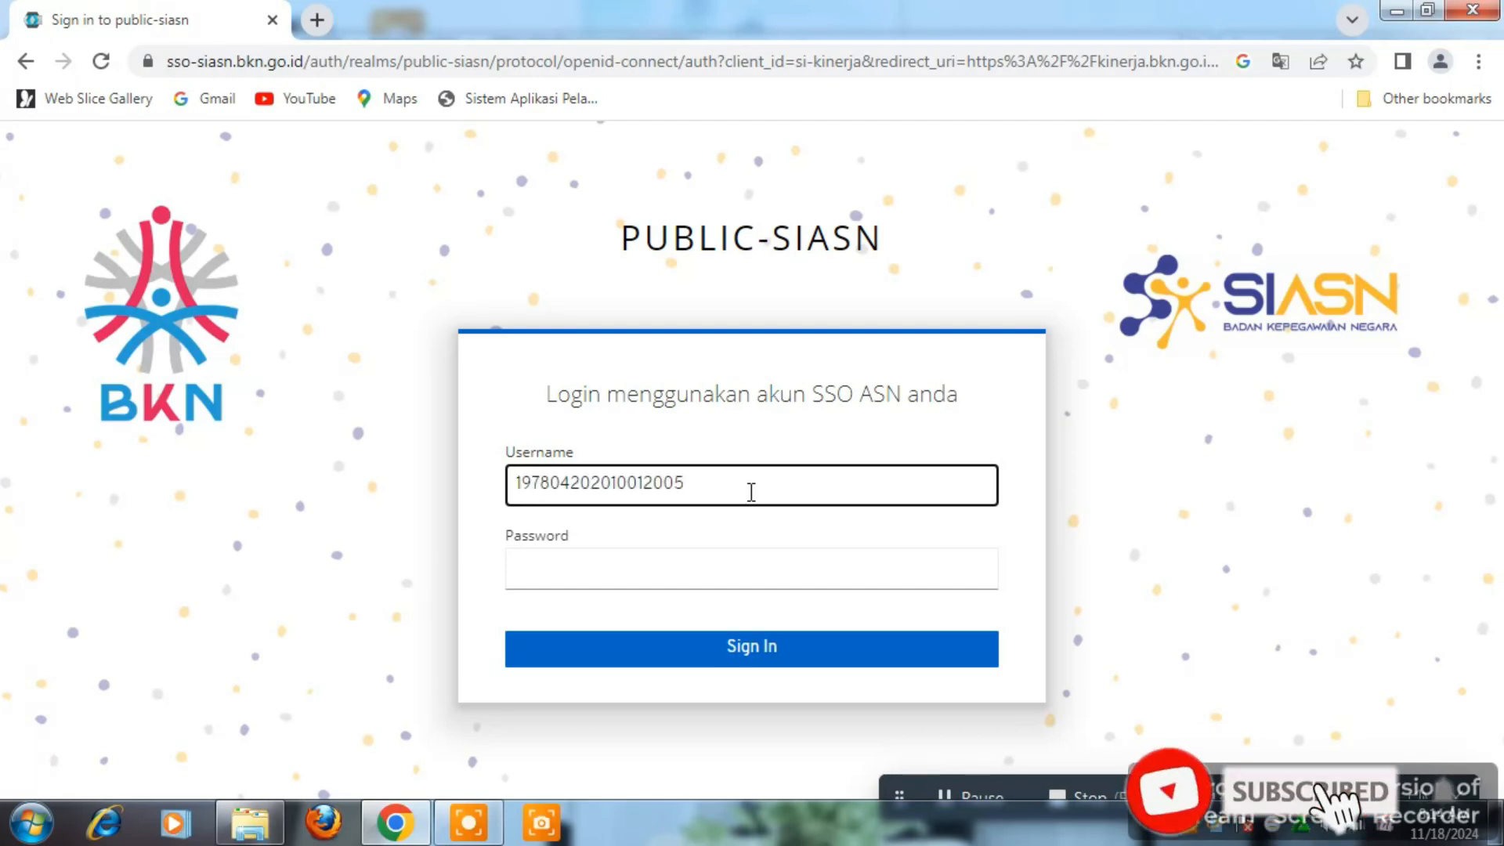
click(580, 567)
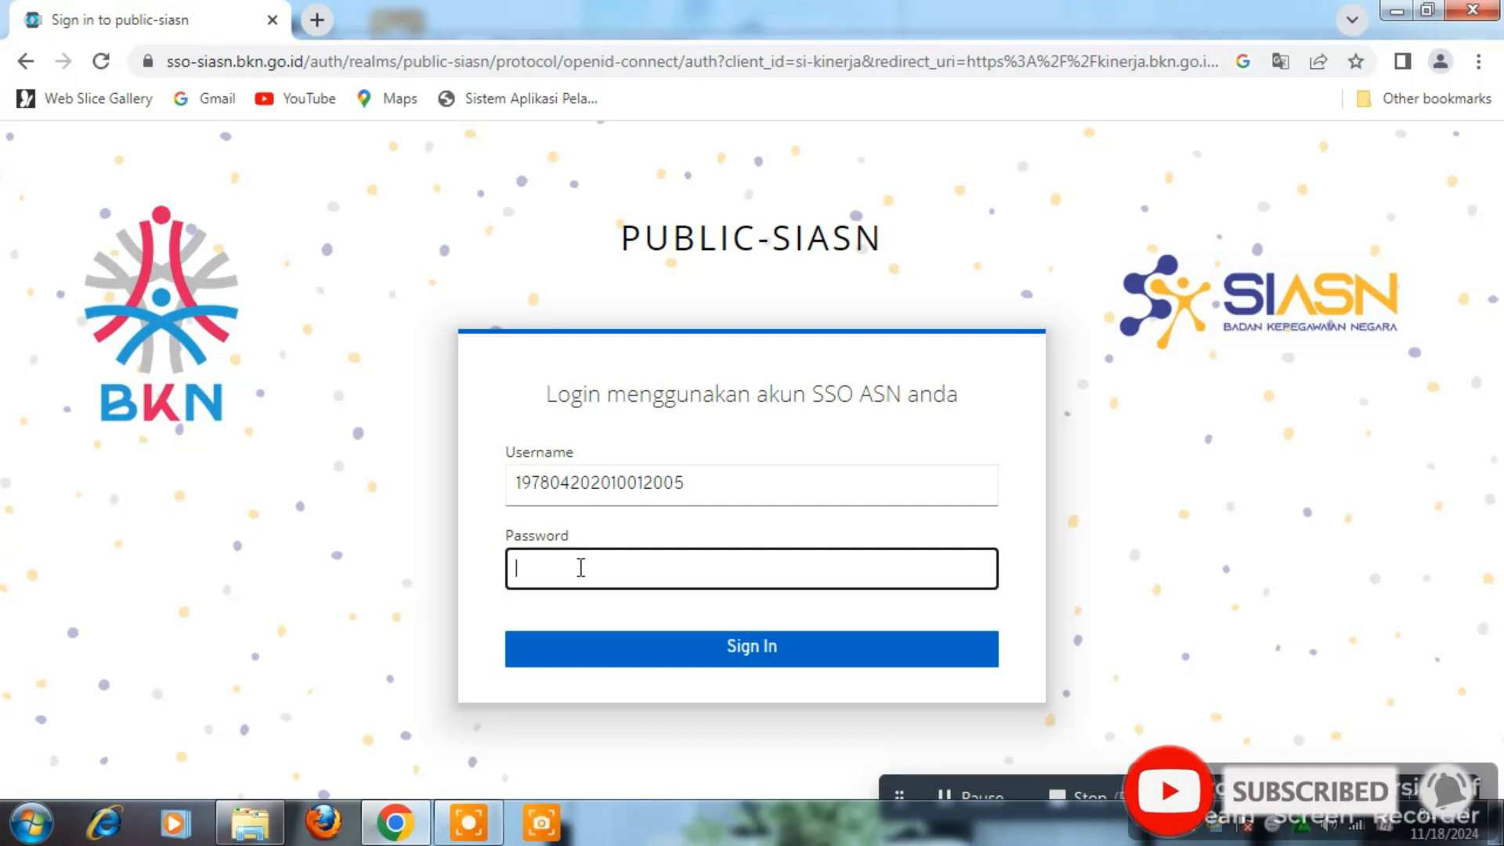
text(••••••••••••)
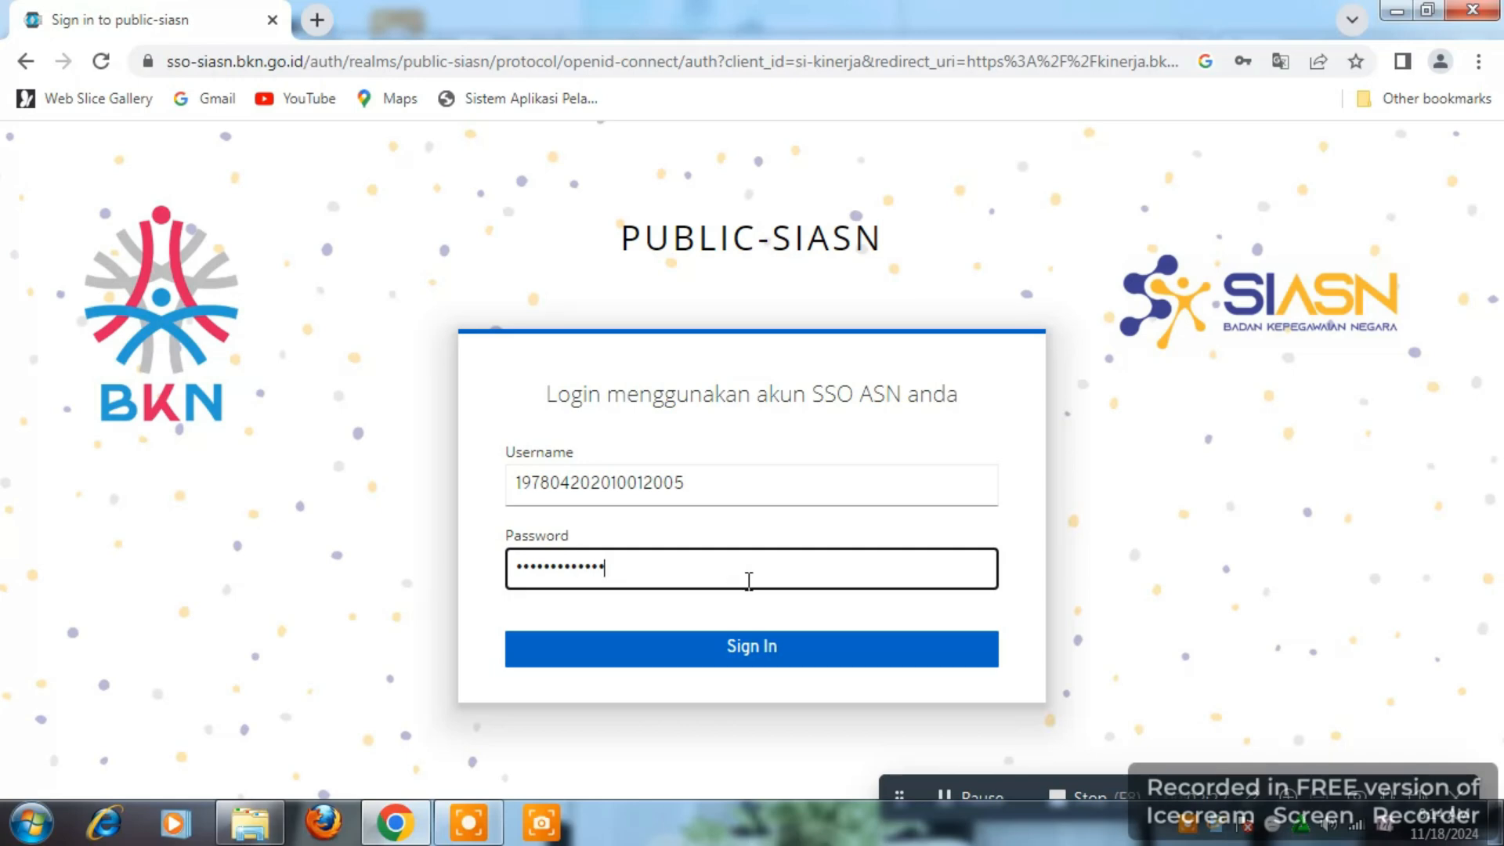
click(755, 662)
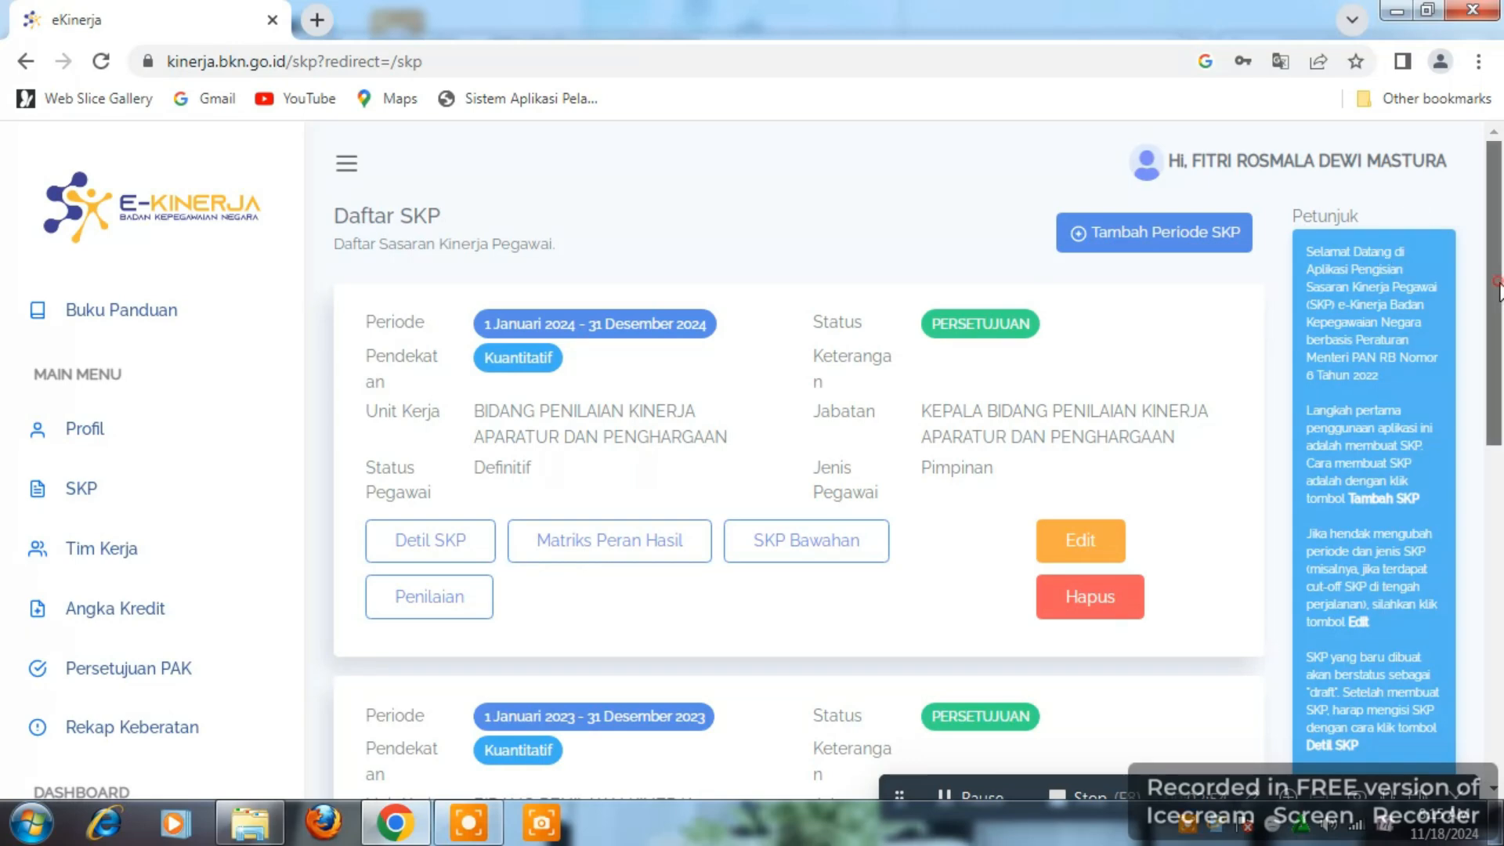
Delete the SKP for the period 1 Januari 2022 - 31 Desember 2022 from the SKP list
drag(1499, 294, 1500, 235)
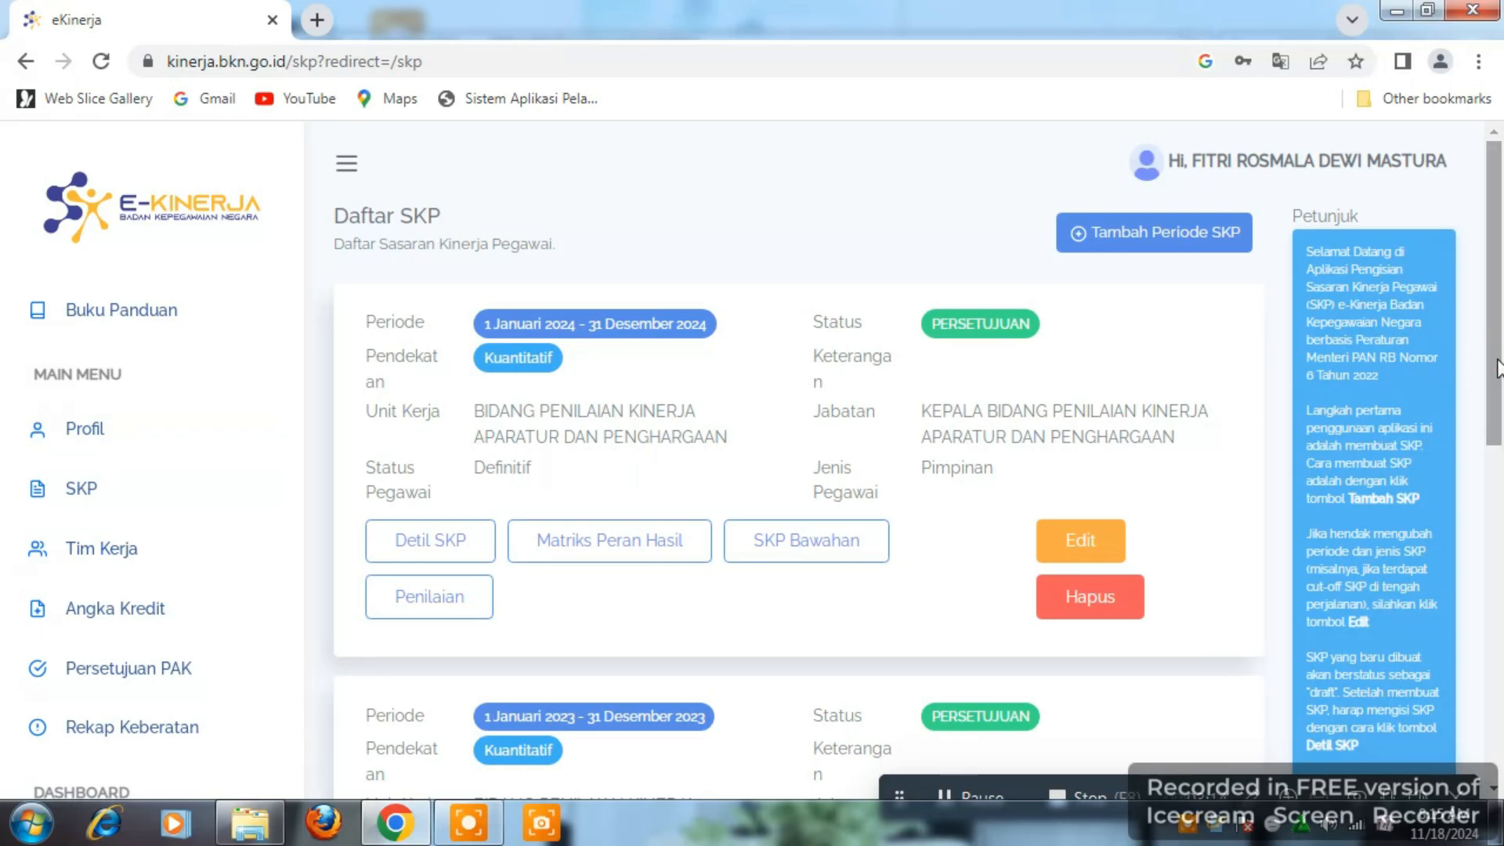
drag(1498, 368, 1500, 696)
click(1065, 670)
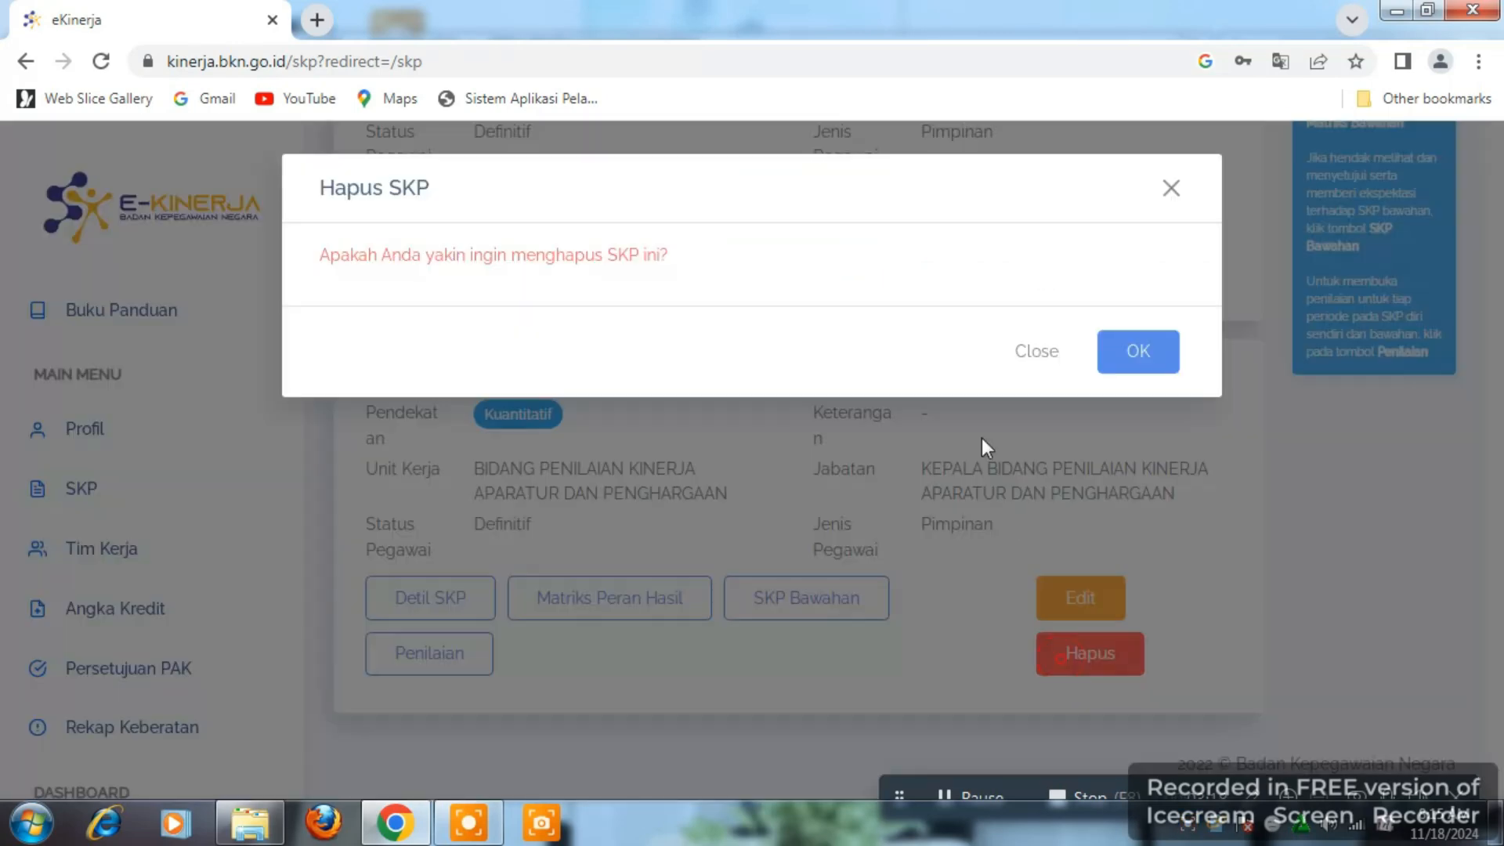
click(1119, 354)
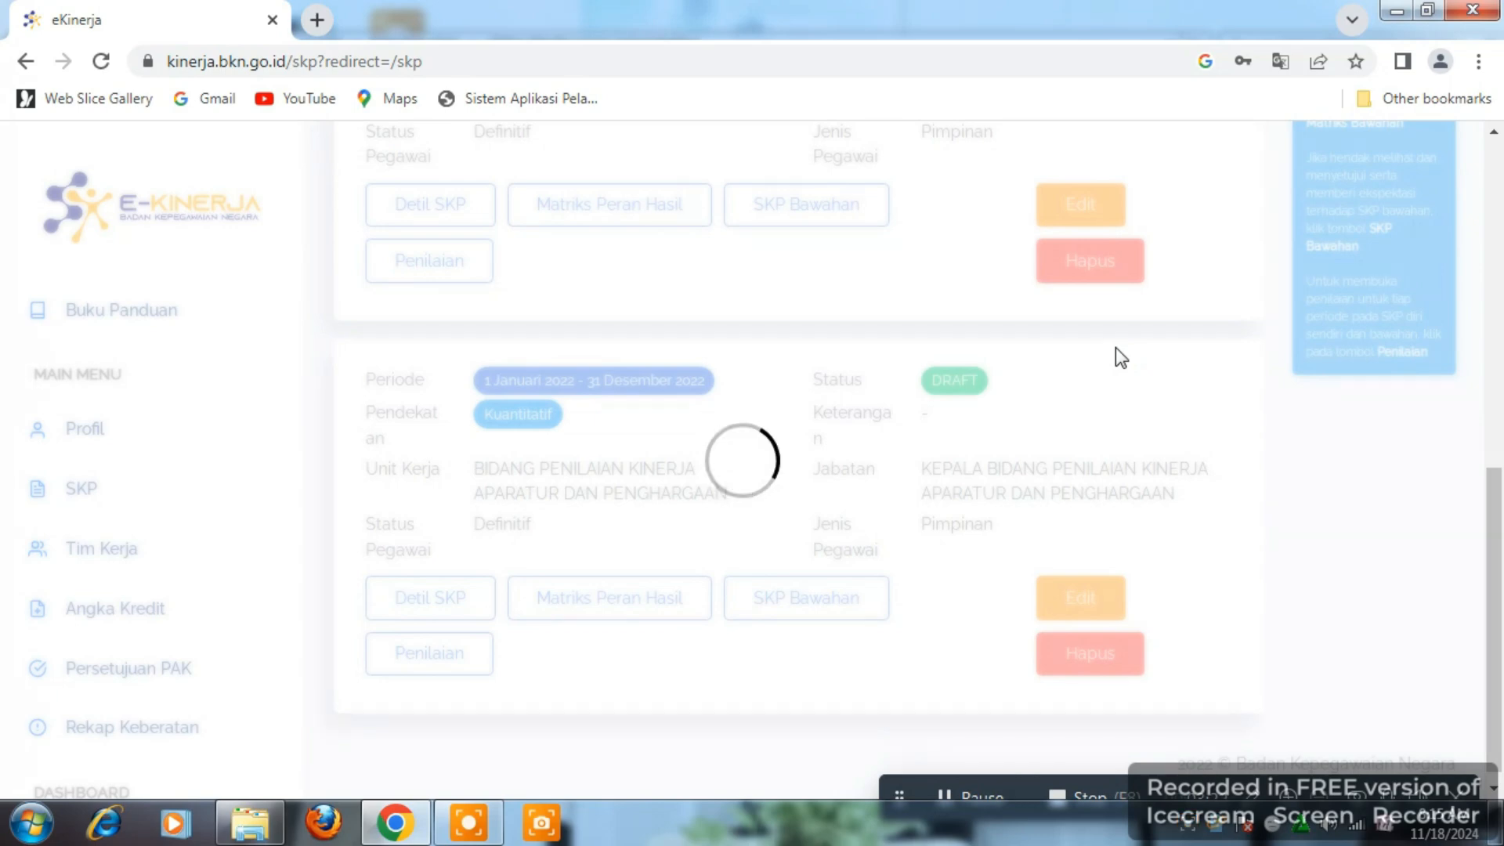
scroll(886, 612, up, 5)
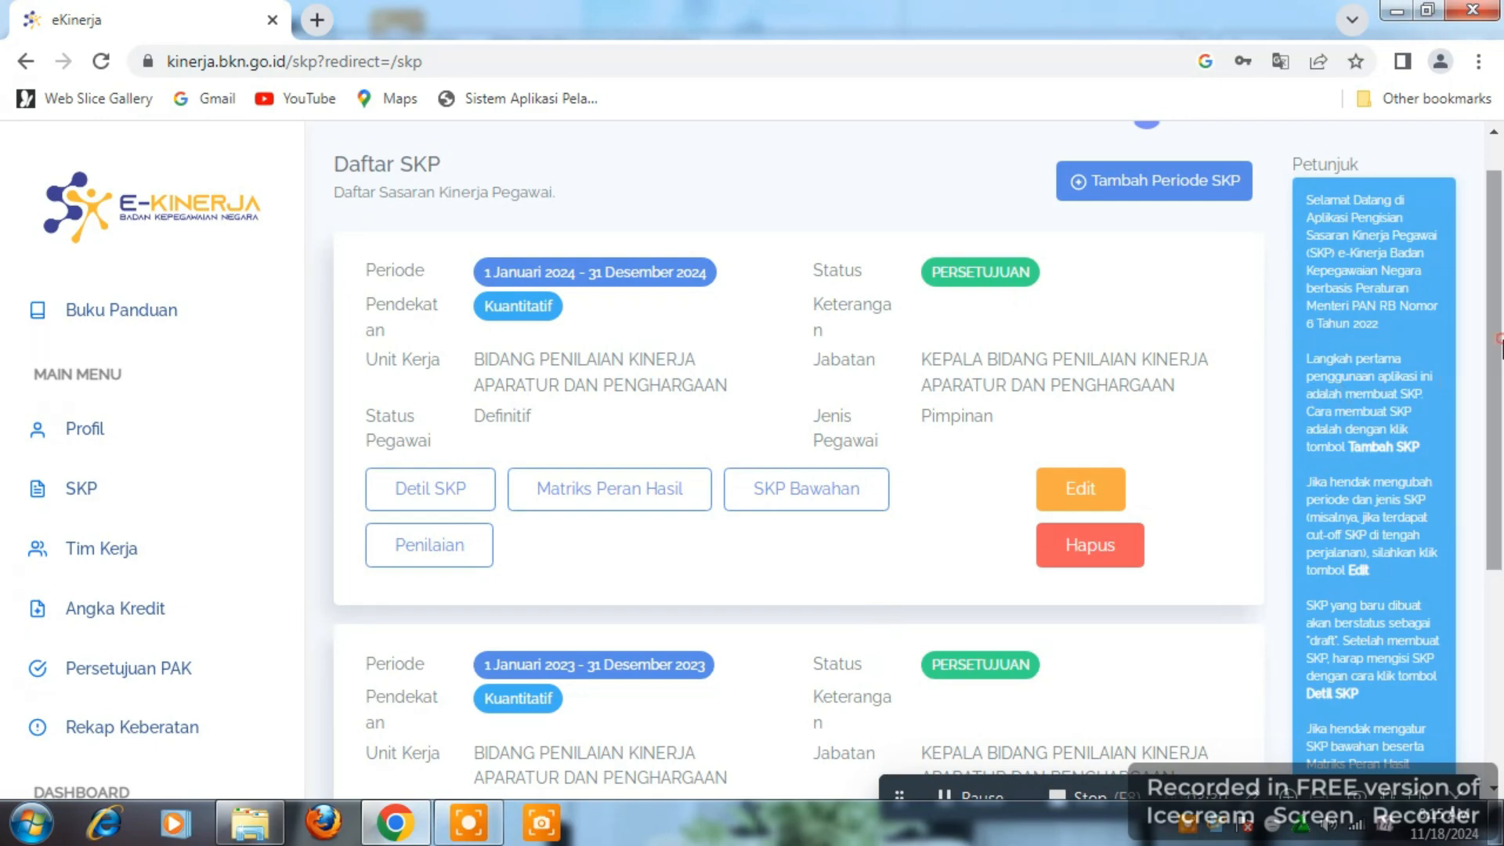
drag(1498, 345, 1497, 293)
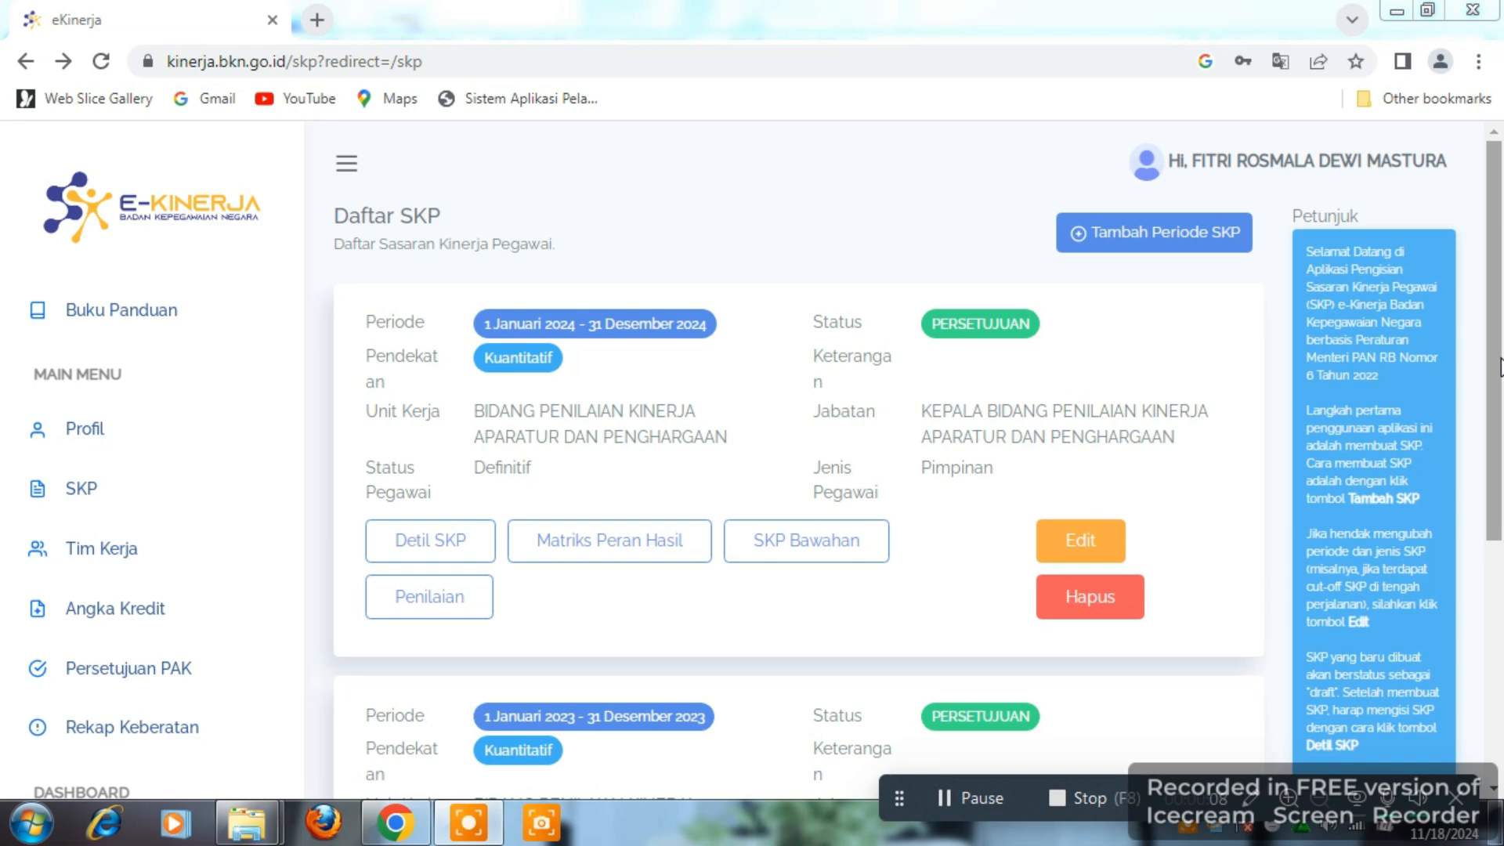
Start adding a new SKP period and set its start date to 01/01/2022
drag(1500, 359, 1500, 359)
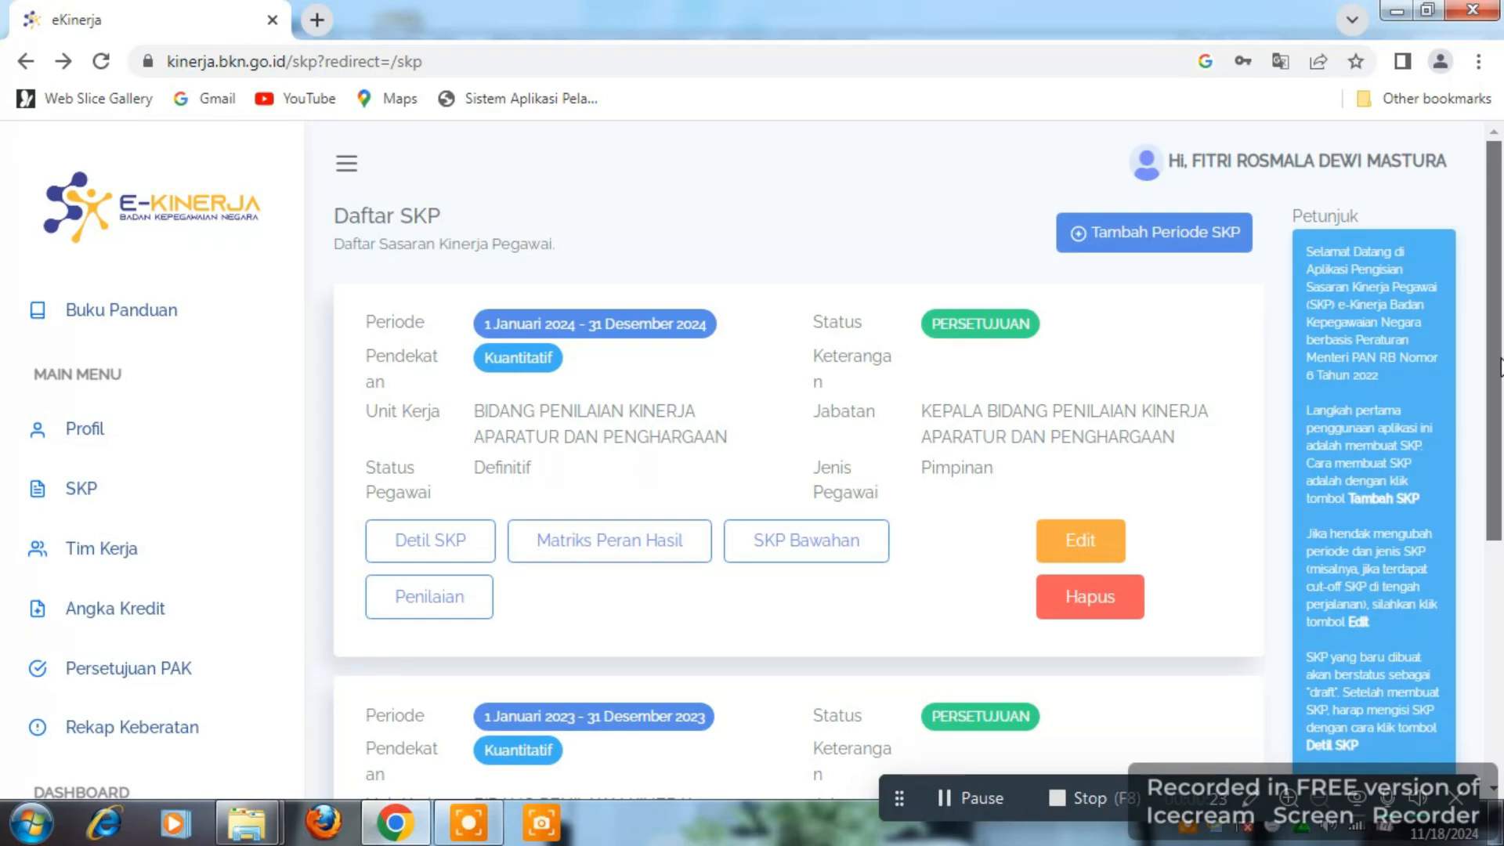
mouse_move(1500, 368)
mouse_down()
mouse_move(1499, 627)
mouse_move(1501, 364)
mouse_up()
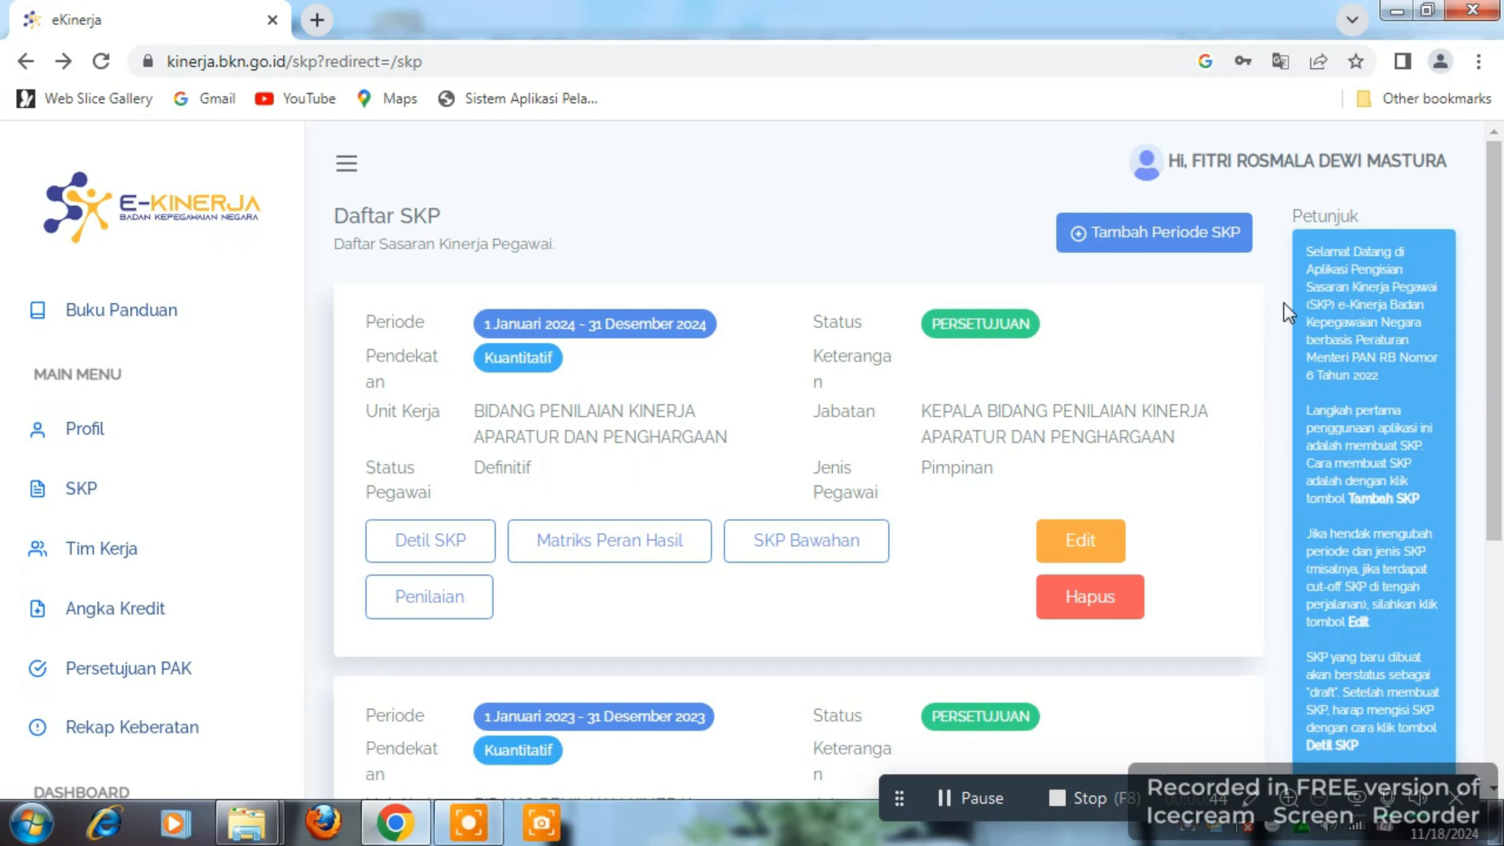
click(1208, 235)
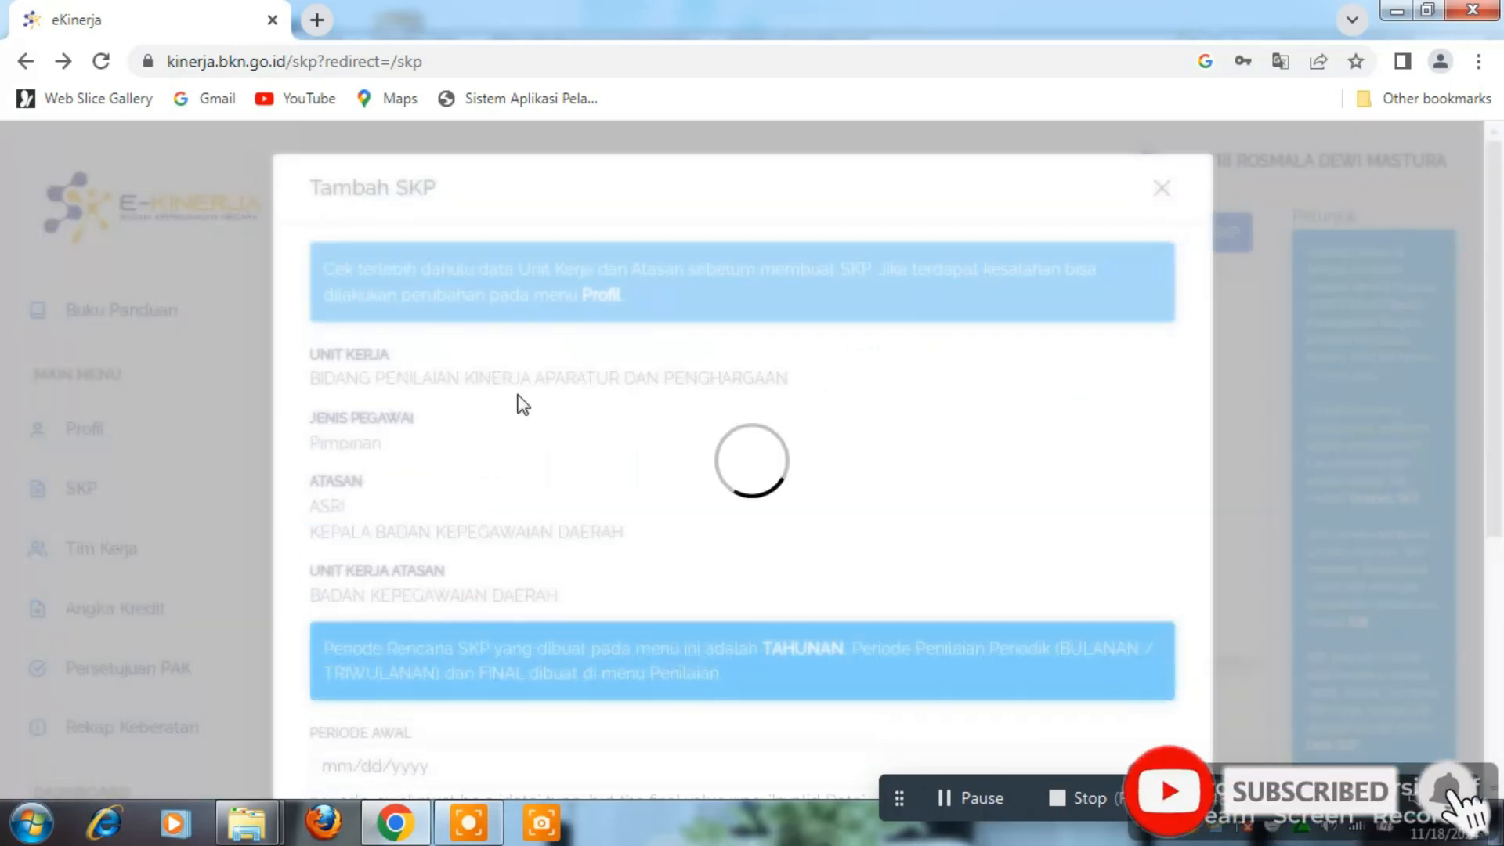
scroll(668, 487, down, 3)
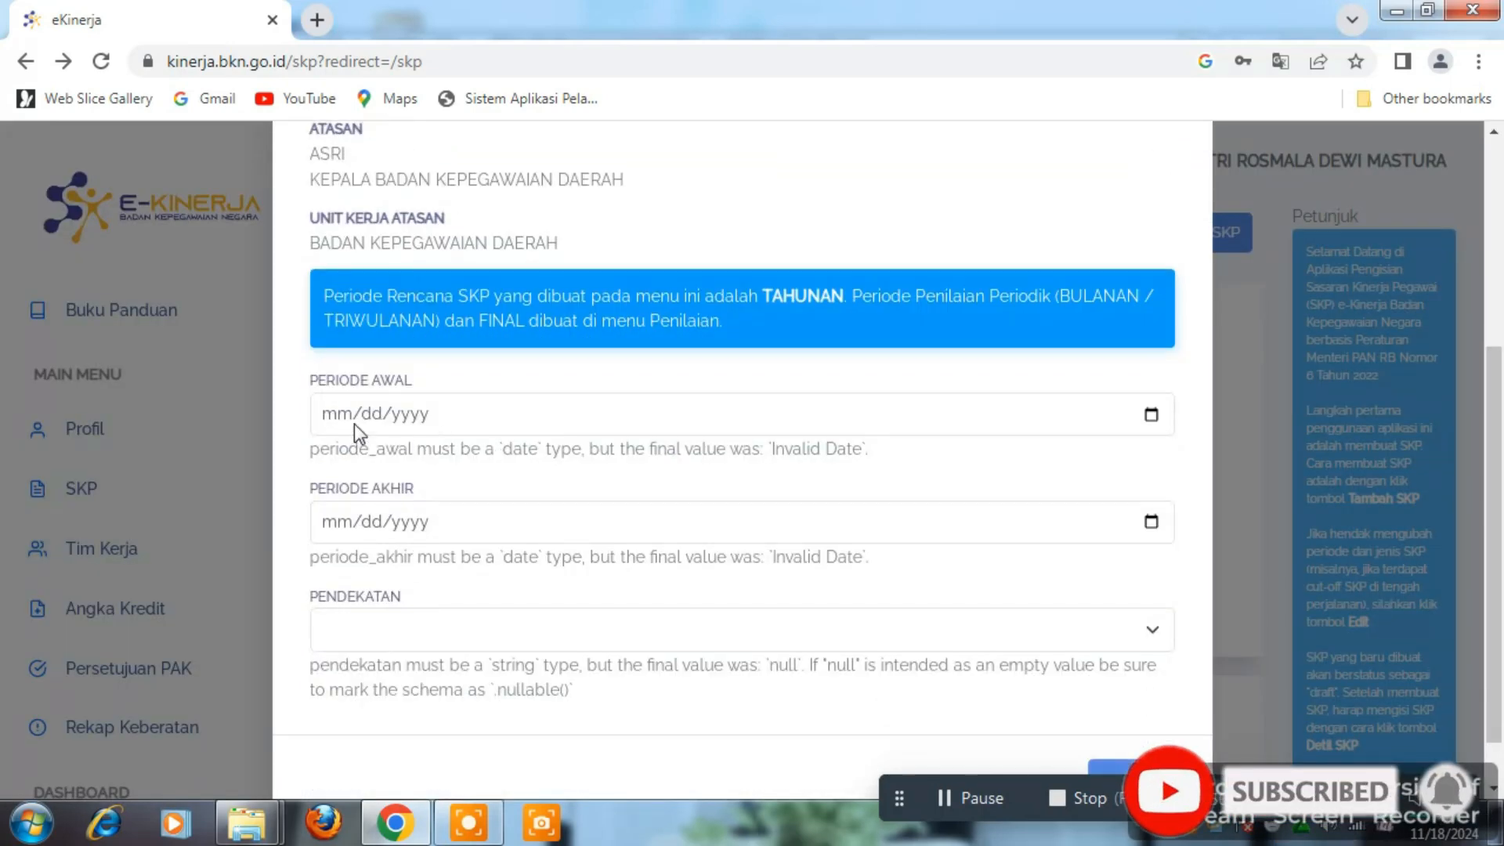
click(327, 415)
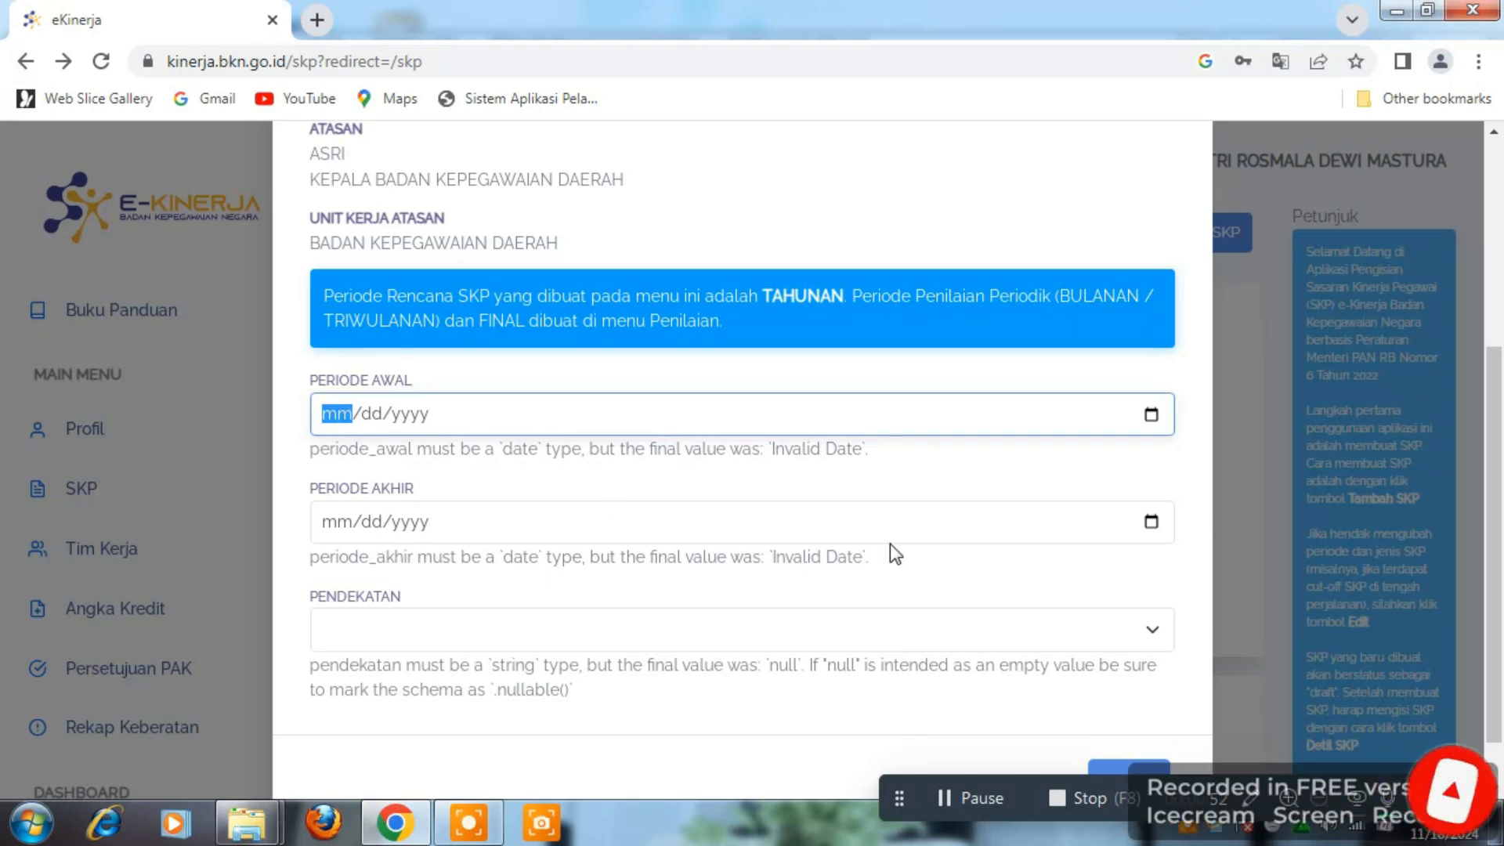
text(01/01/20)
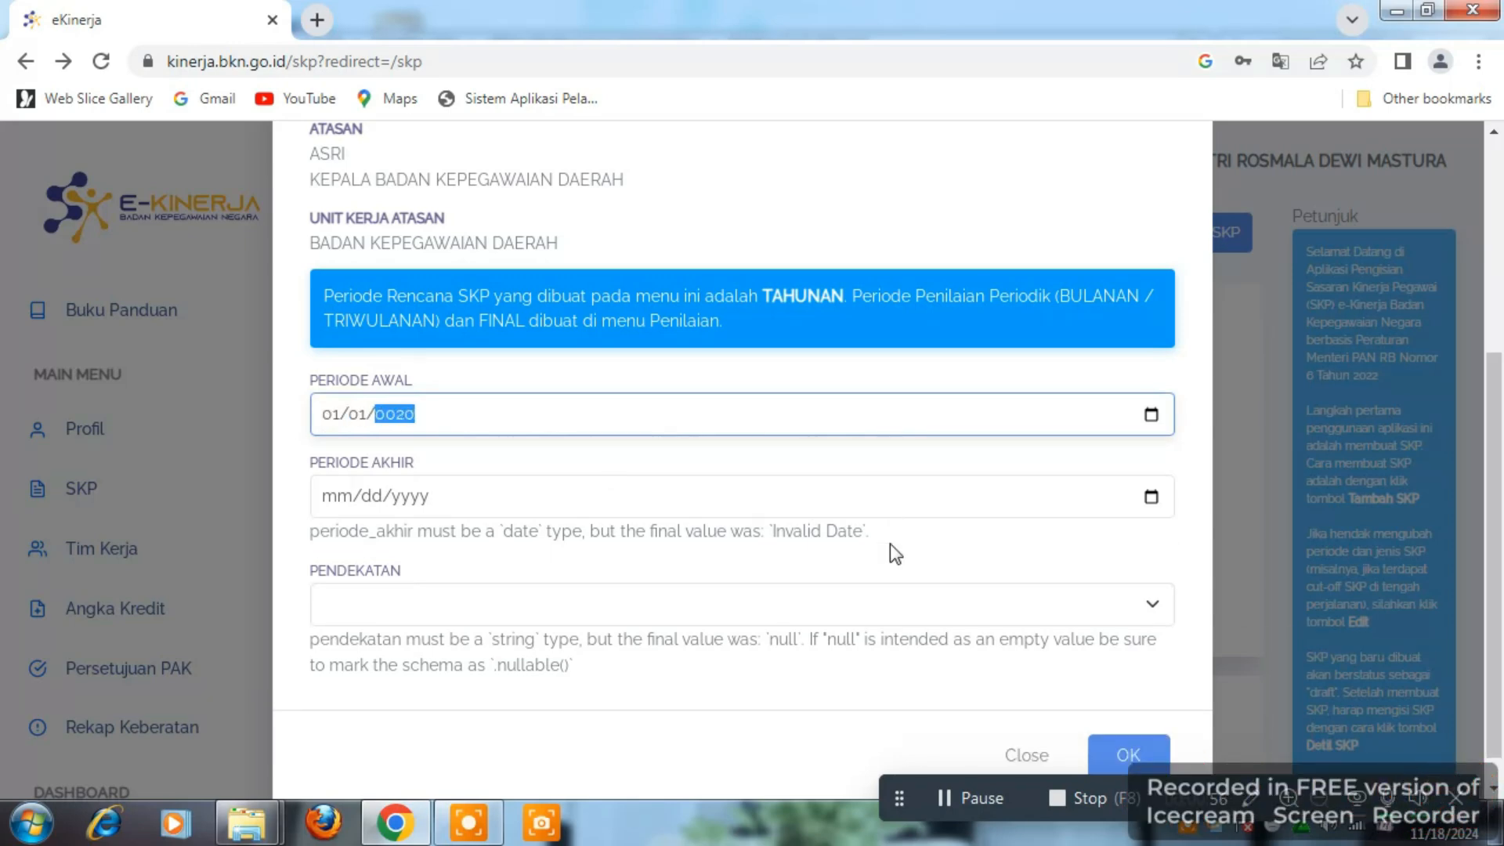
text(22)
Set the new SKP's end date (Periode Akhir) to 12/31/2022
click(335, 501)
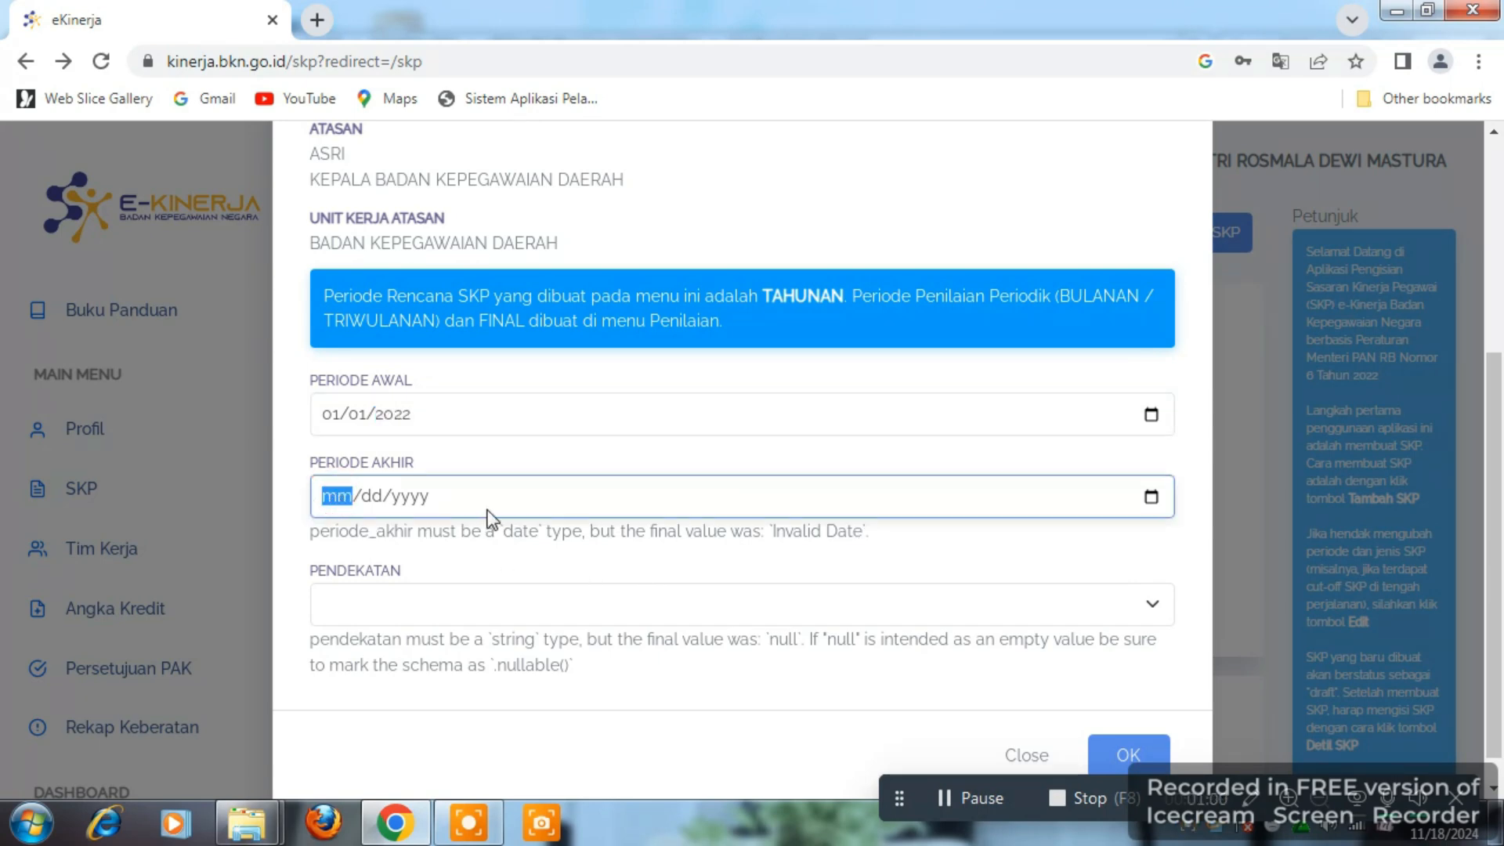
text(12/3)
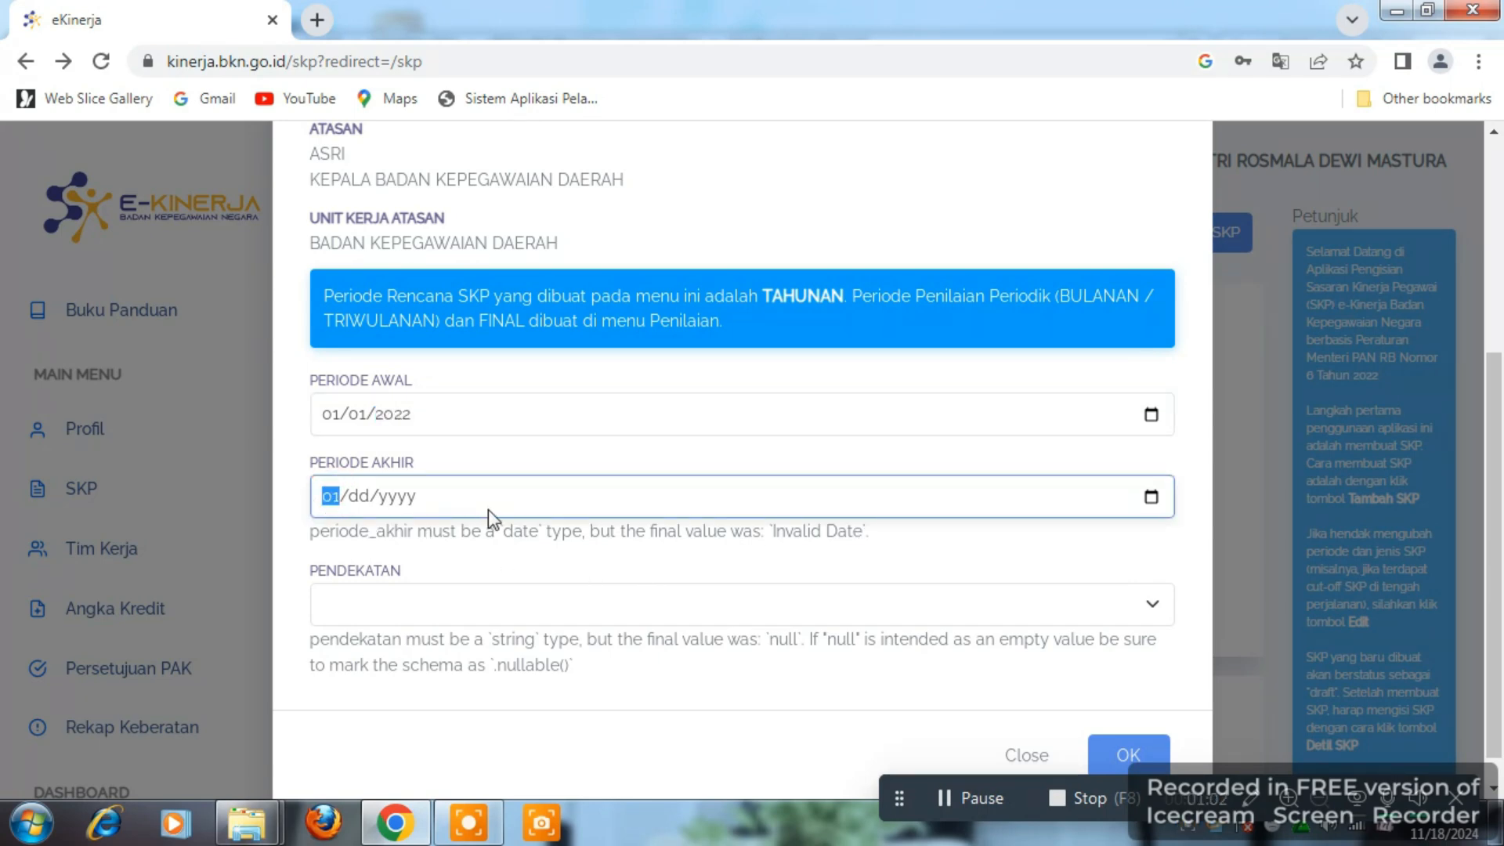
text(1/202)
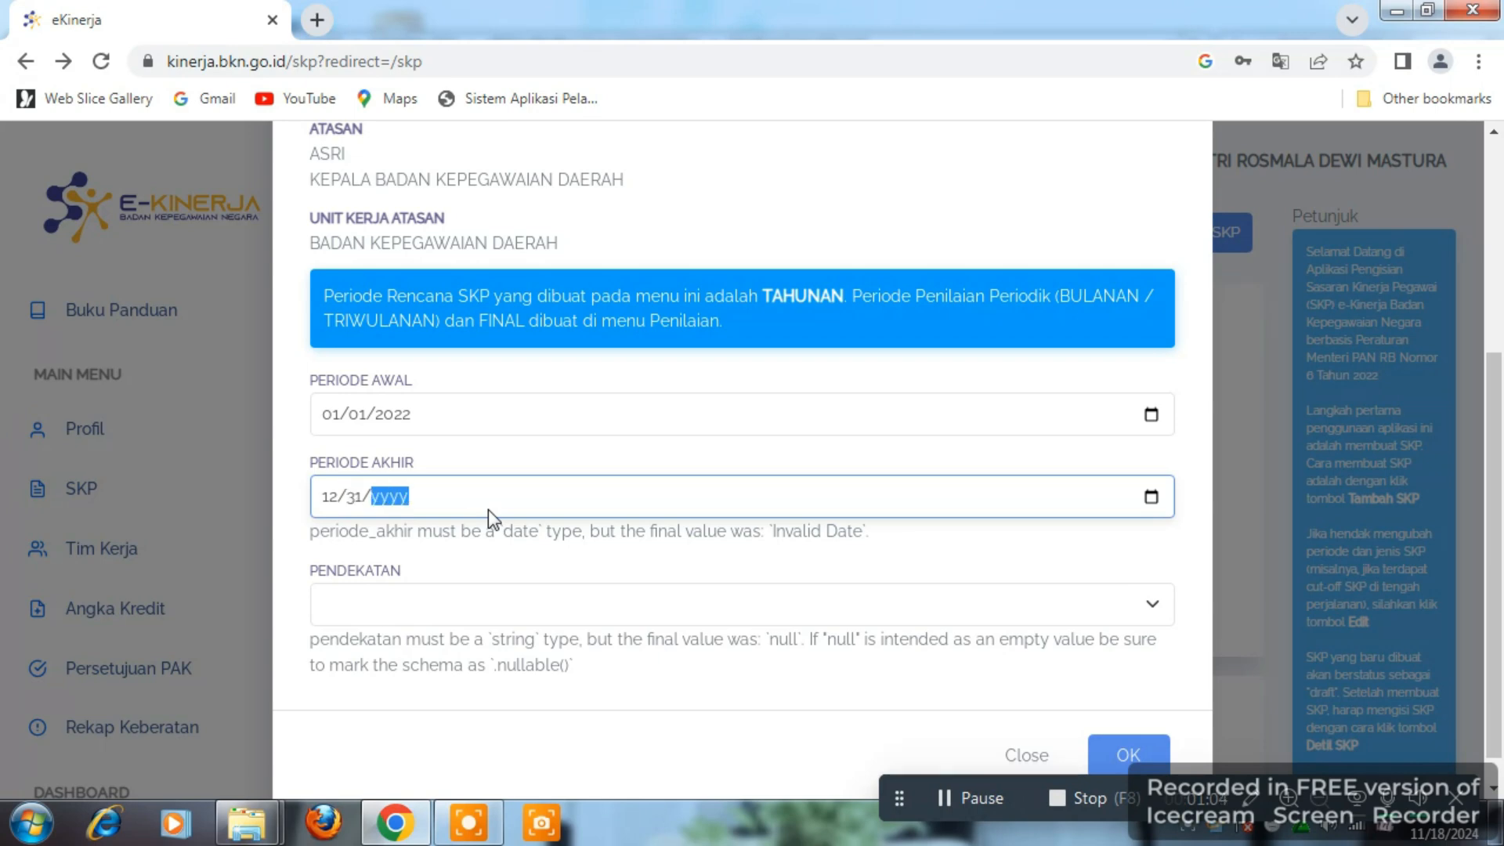
text(2)
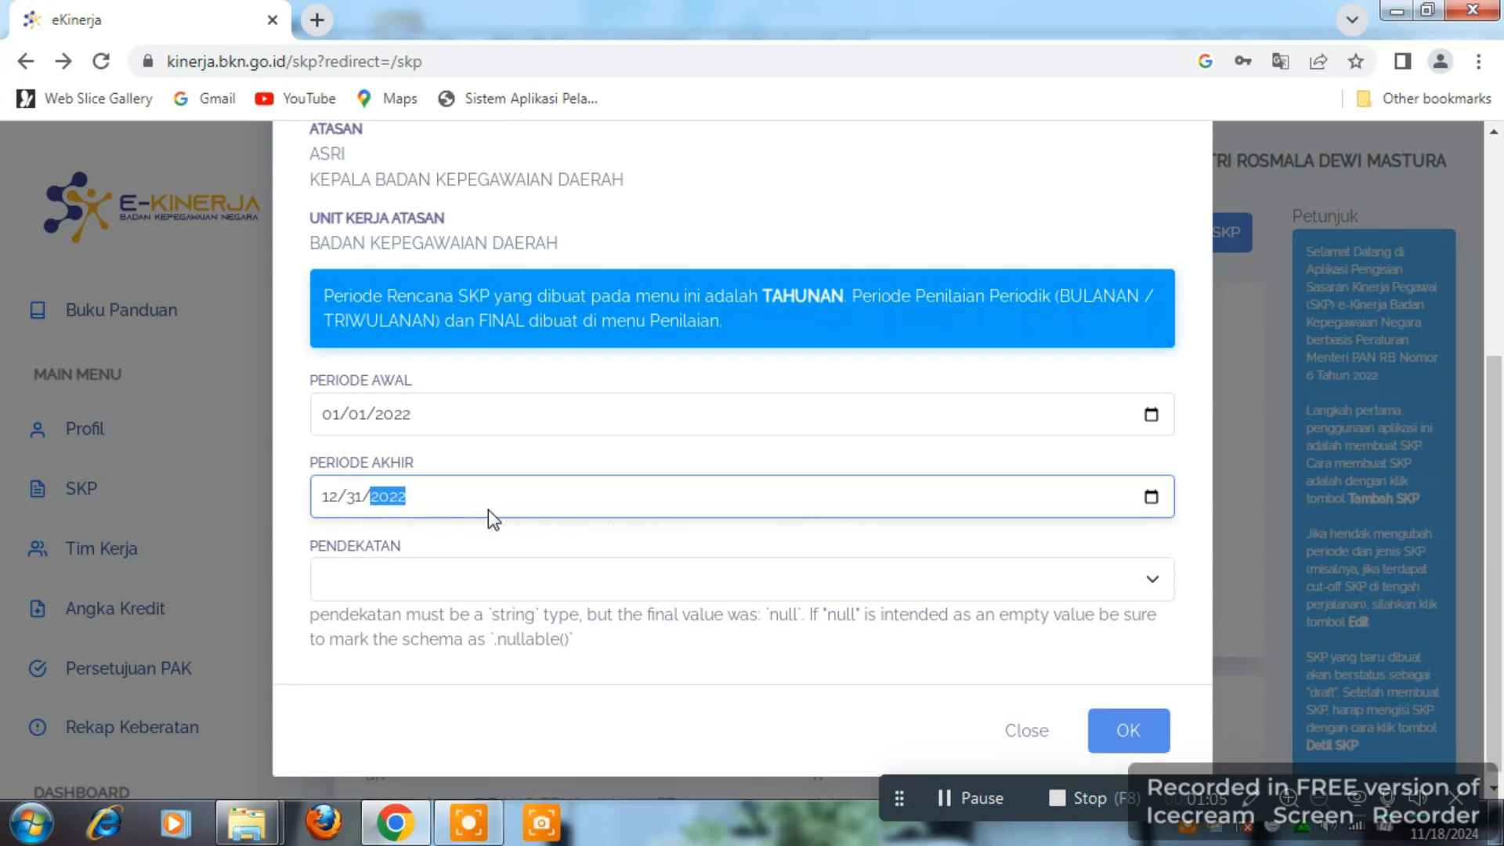
click(810, 157)
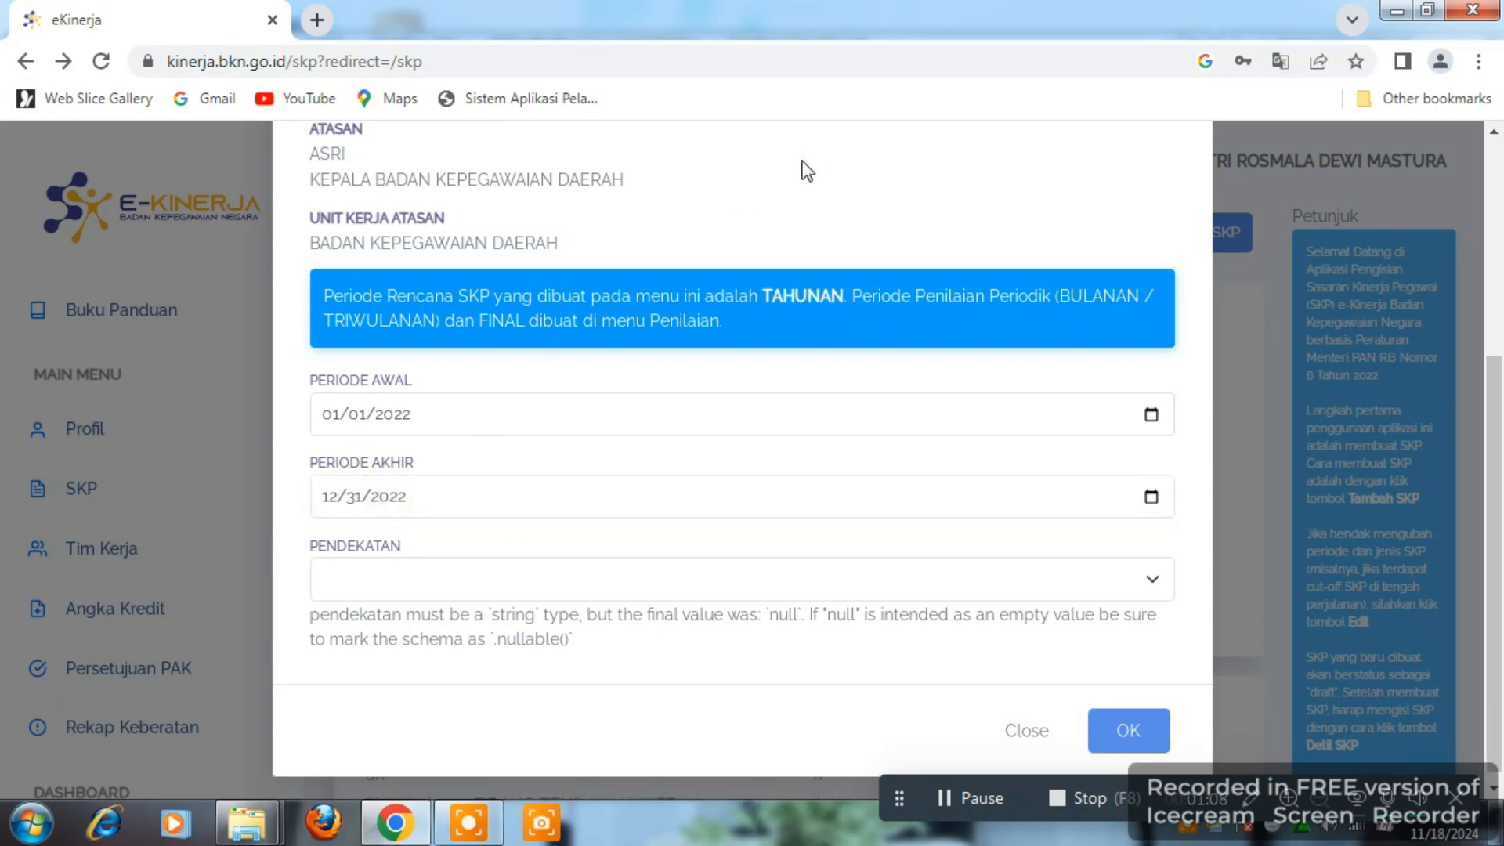
Choose the Kuantitatif approach, save the new SKP and locate it in the SKP list
click(575, 562)
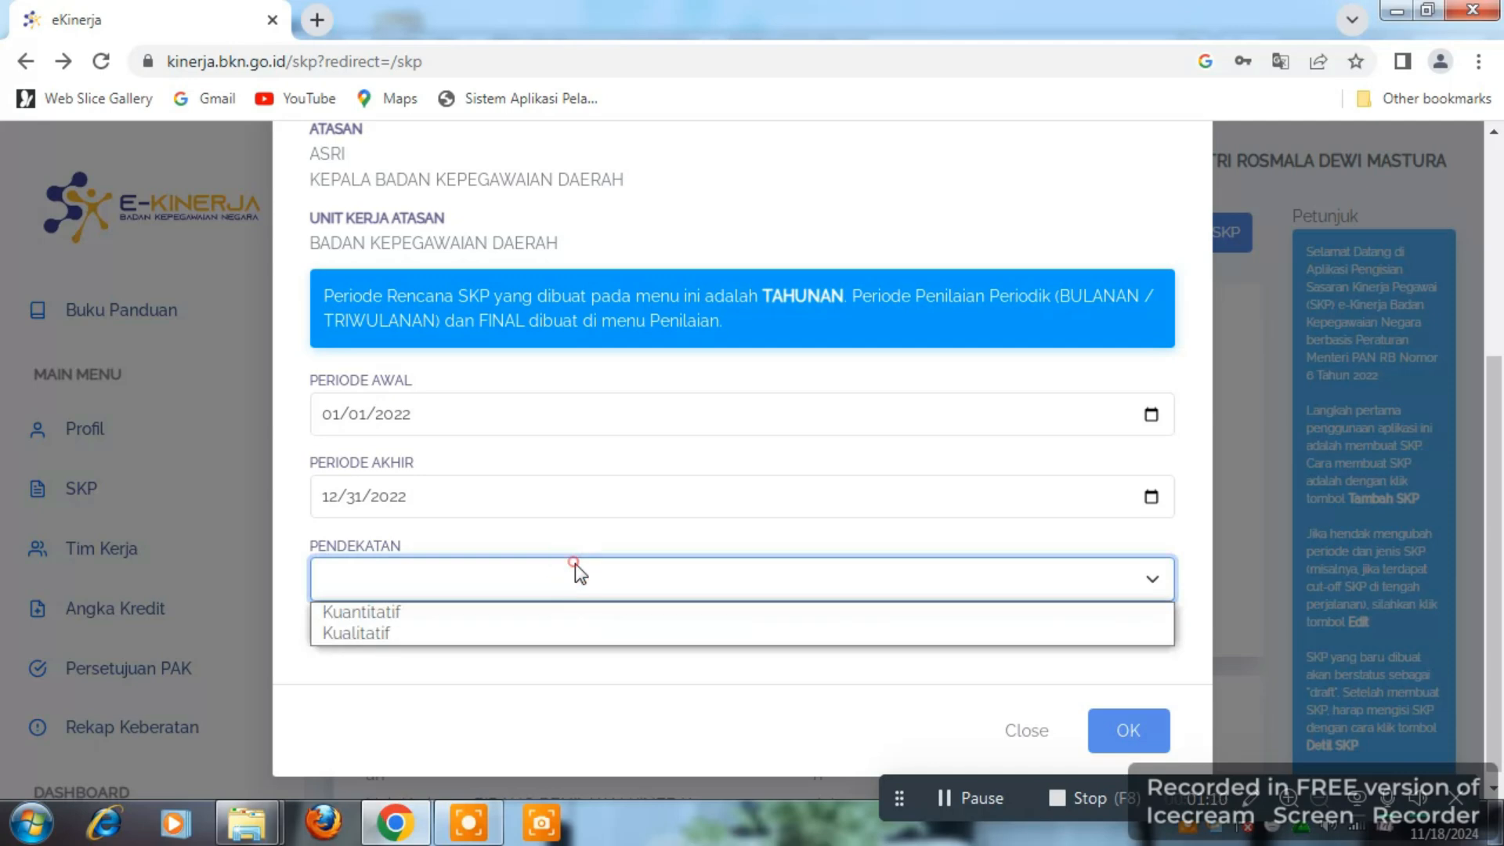
click(381, 615)
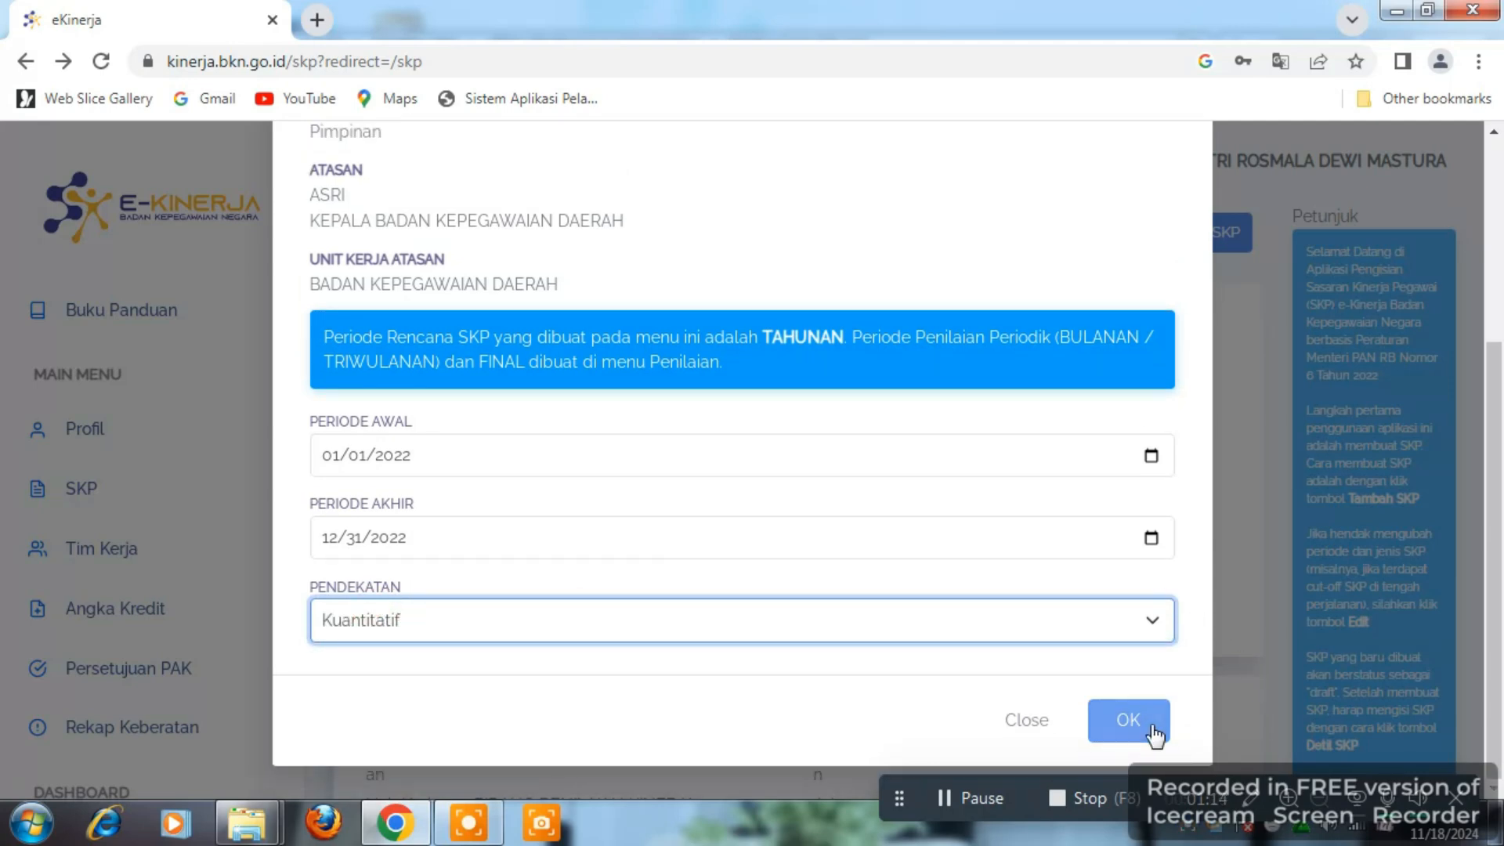
click(1149, 721)
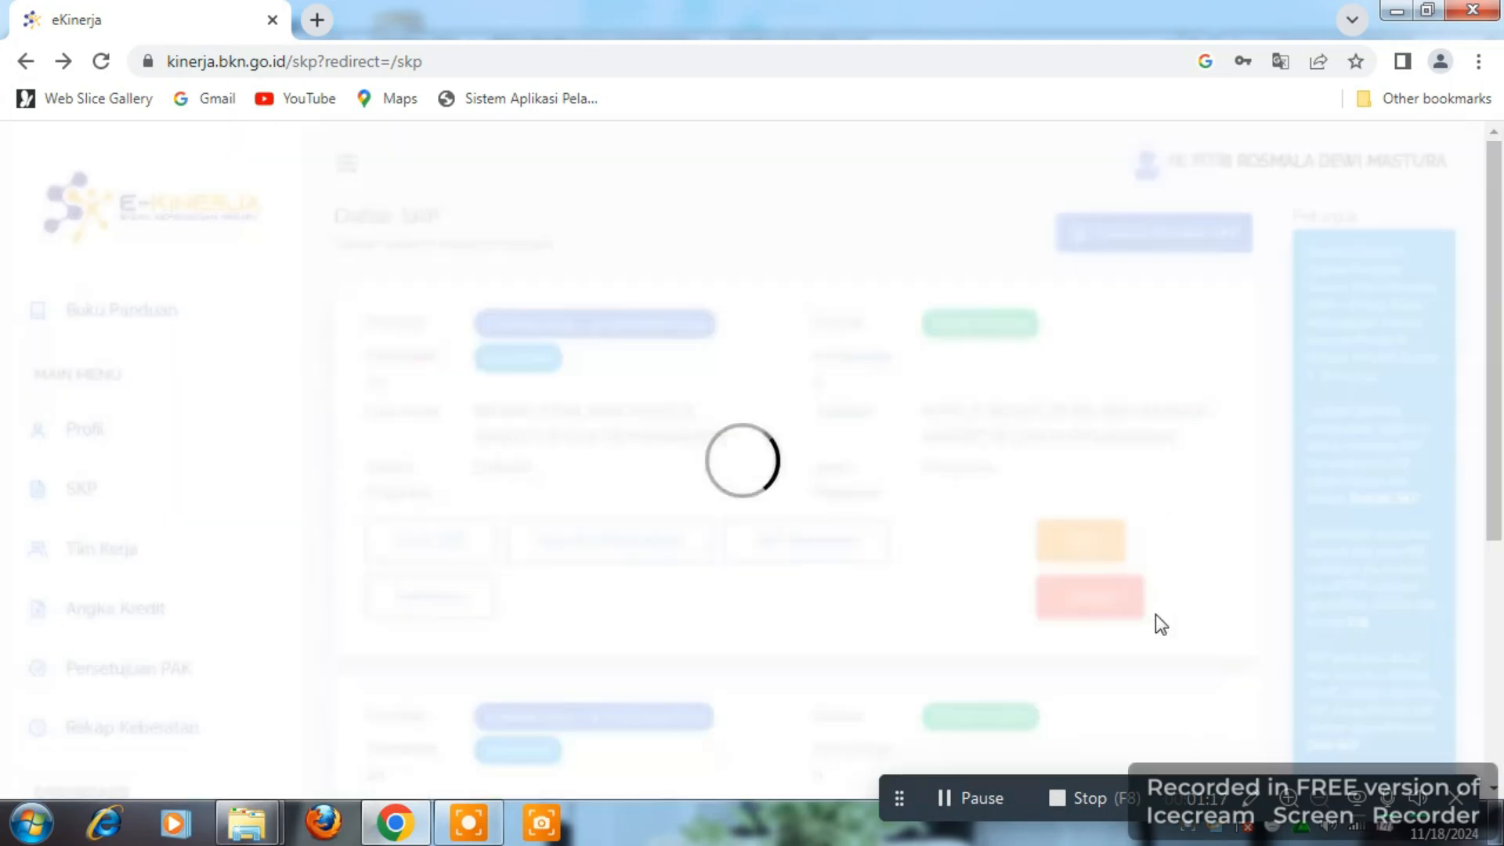
scroll(1101, 628, down, 5)
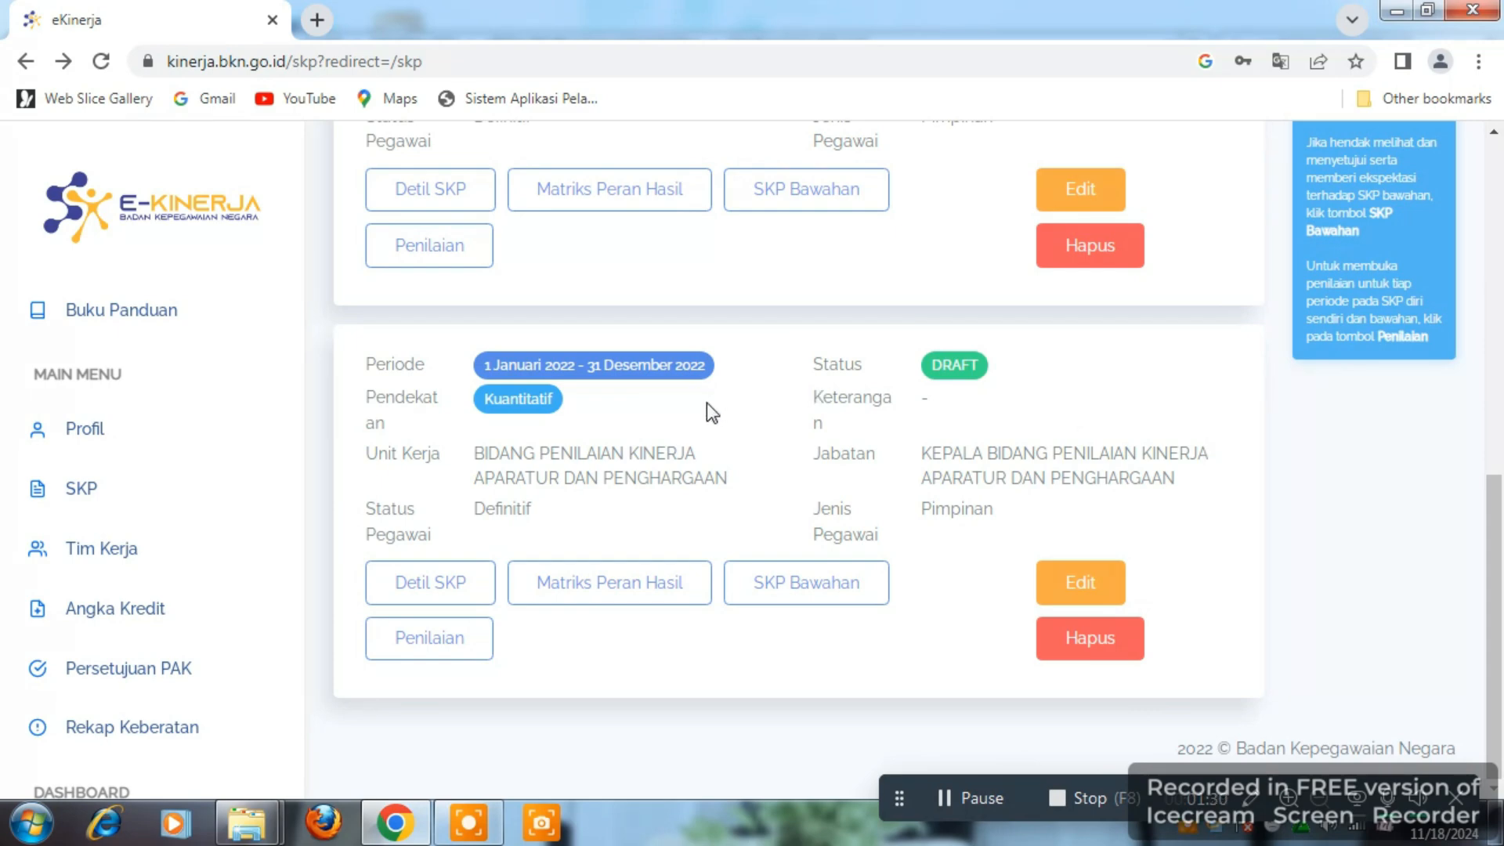
Open the details of the draft SKP for 1 Januari 2022 - 31 Desember 2022 and look over its contents
click(409, 576)
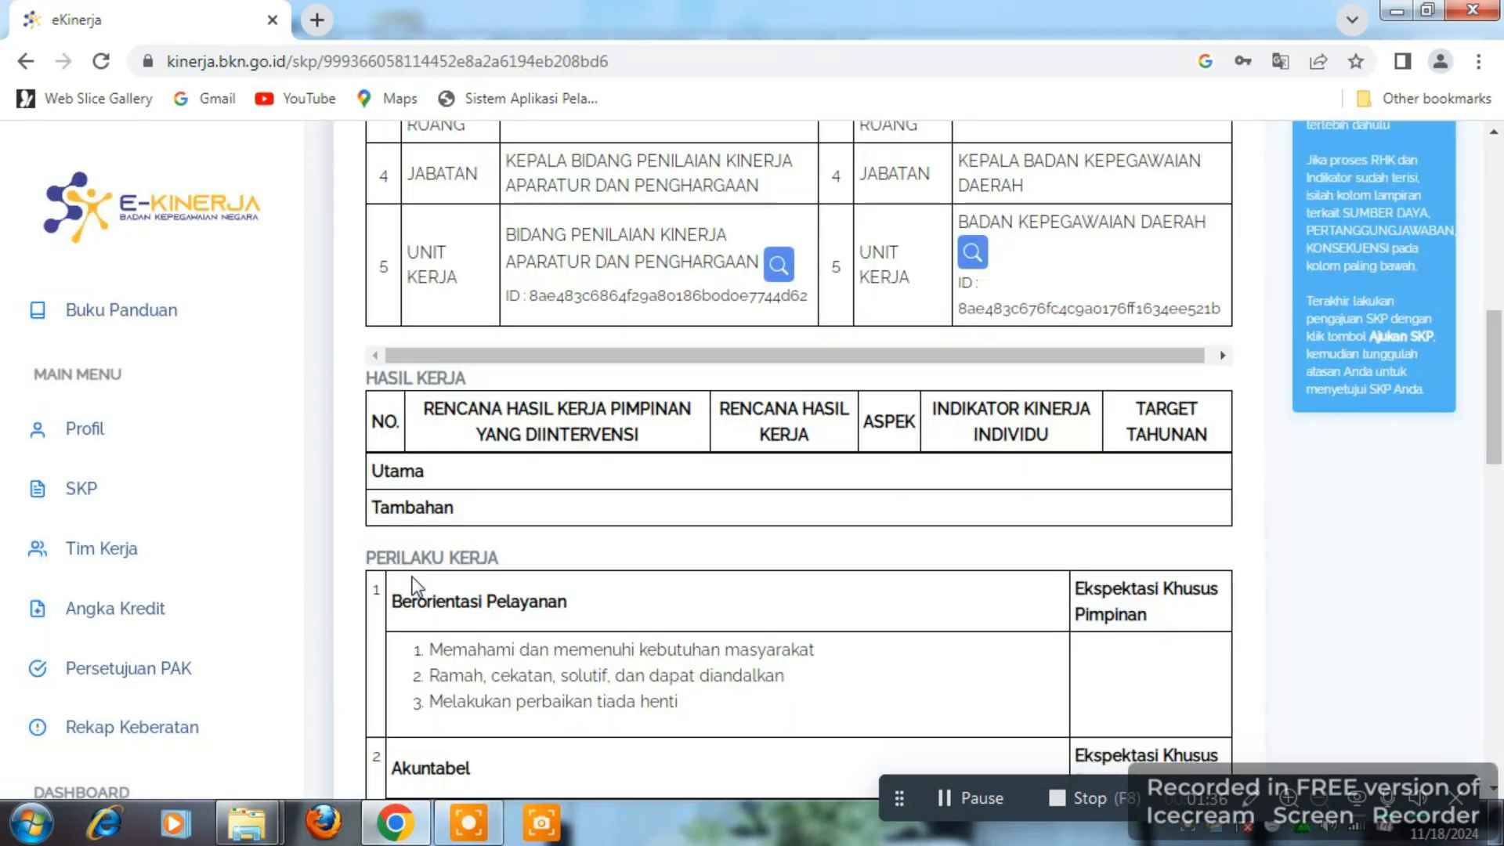
scroll(412, 577, up, 7)
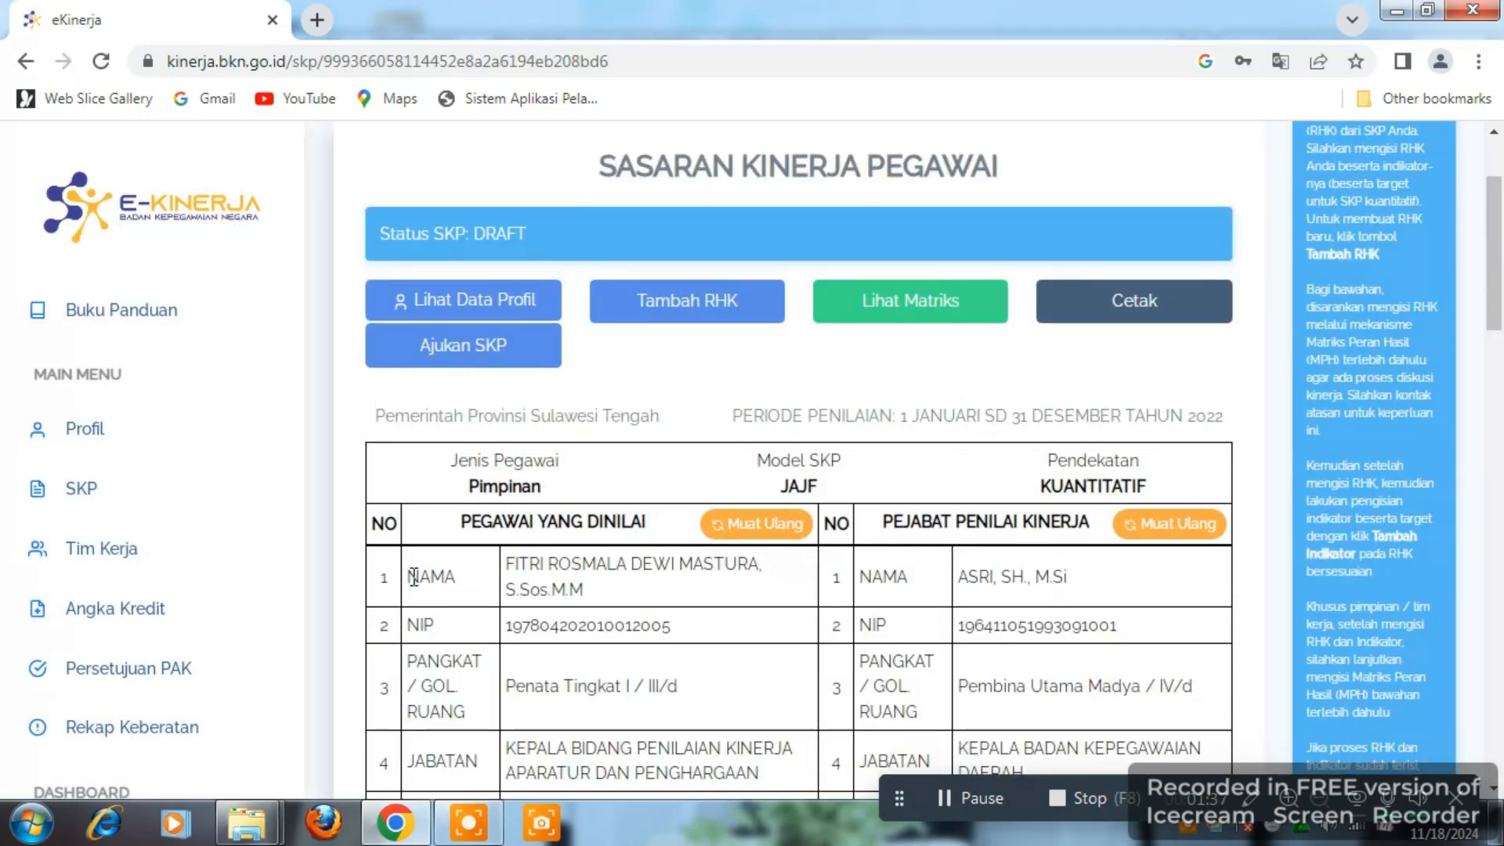
scroll(413, 577, down, 10)
scroll(413, 576, up, 12)
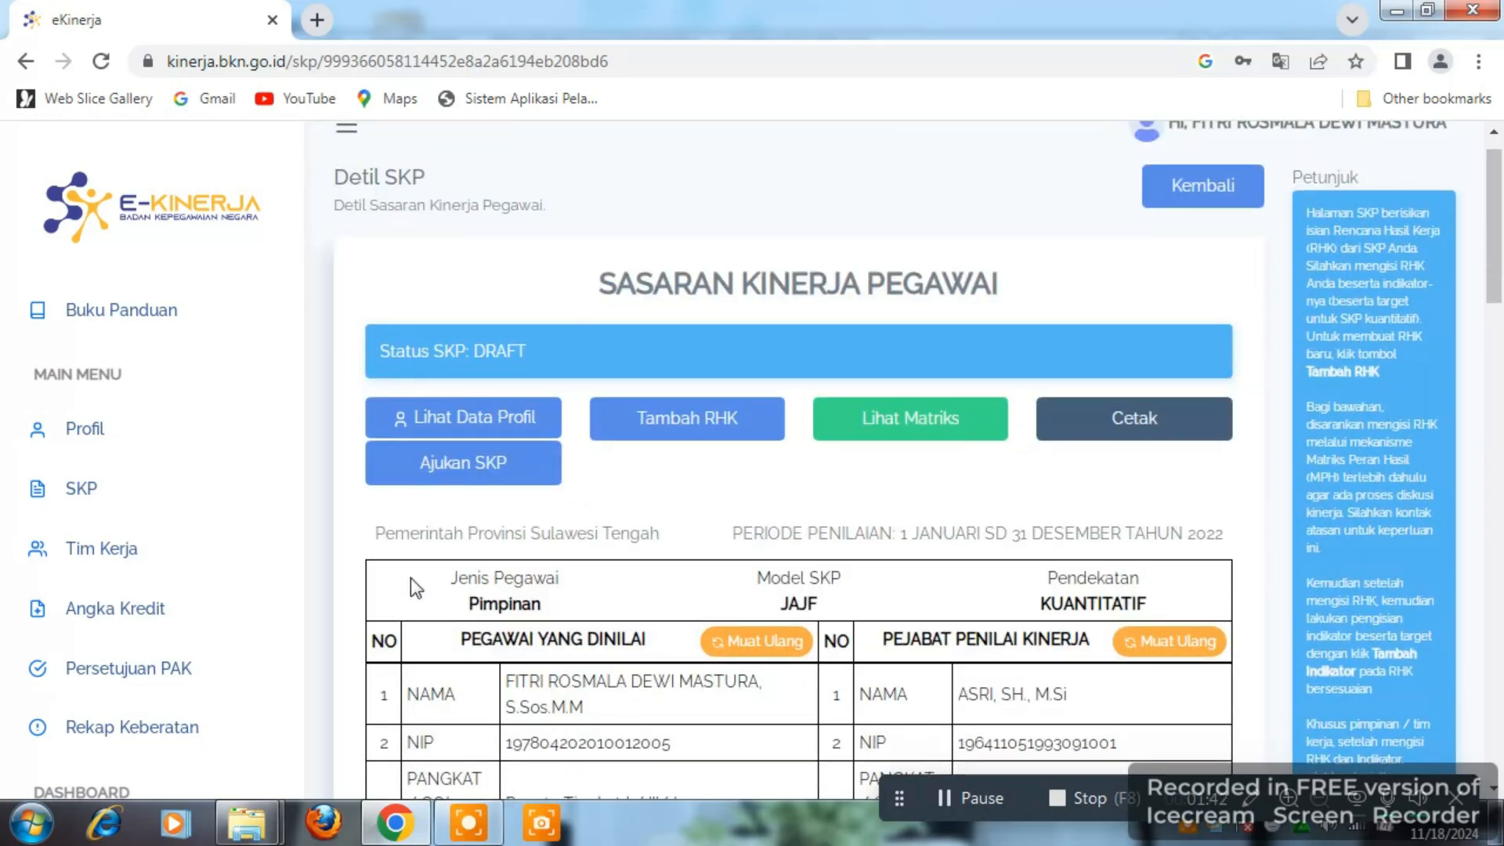
Start a new RHK and link it to the superior's work plan with the indicator INDEKS PROFESIONALITAS ASN
click(689, 426)
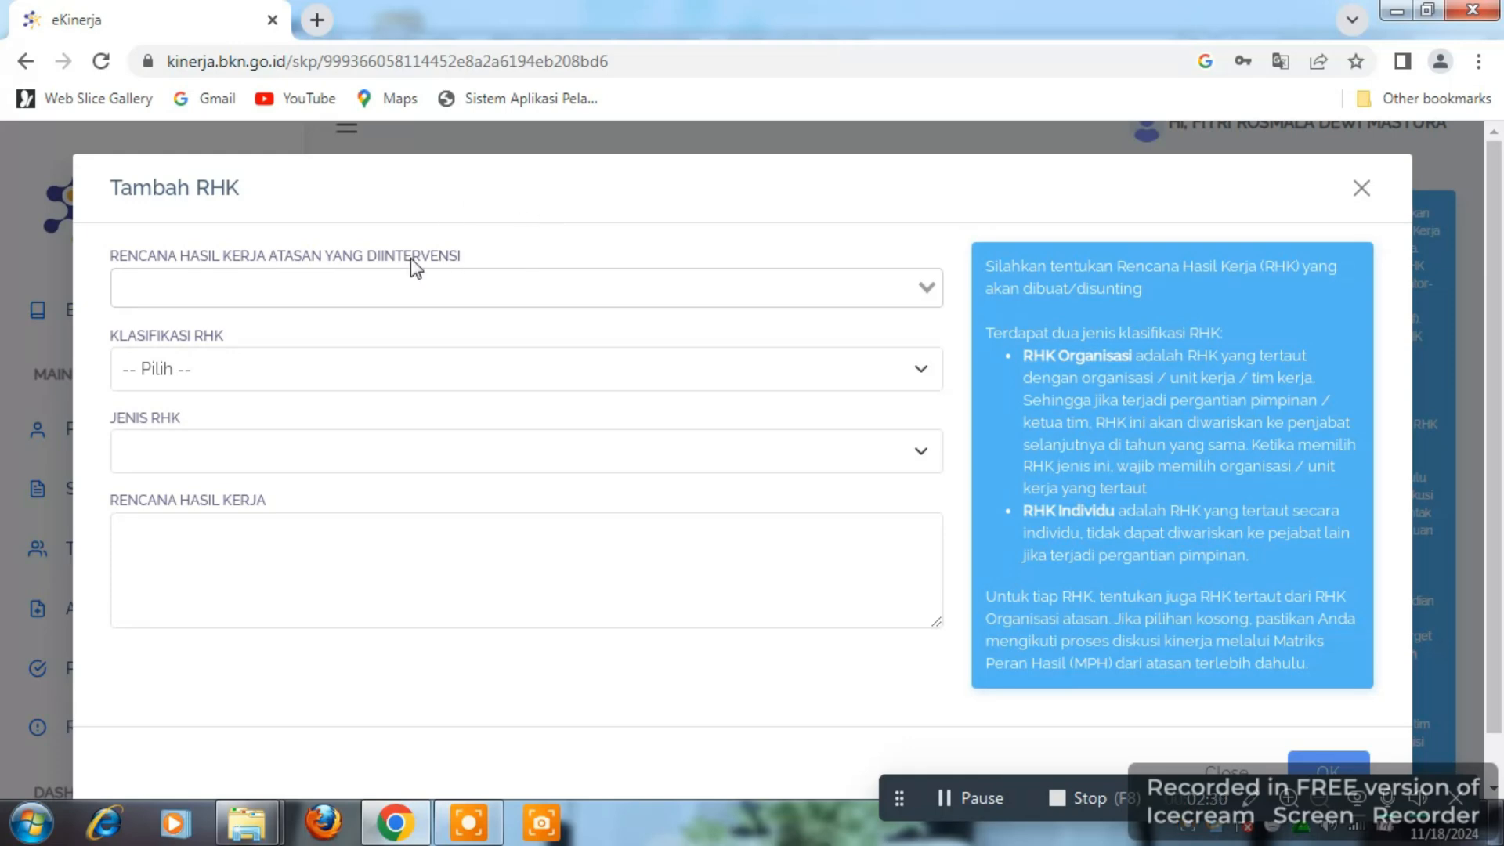
click(402, 296)
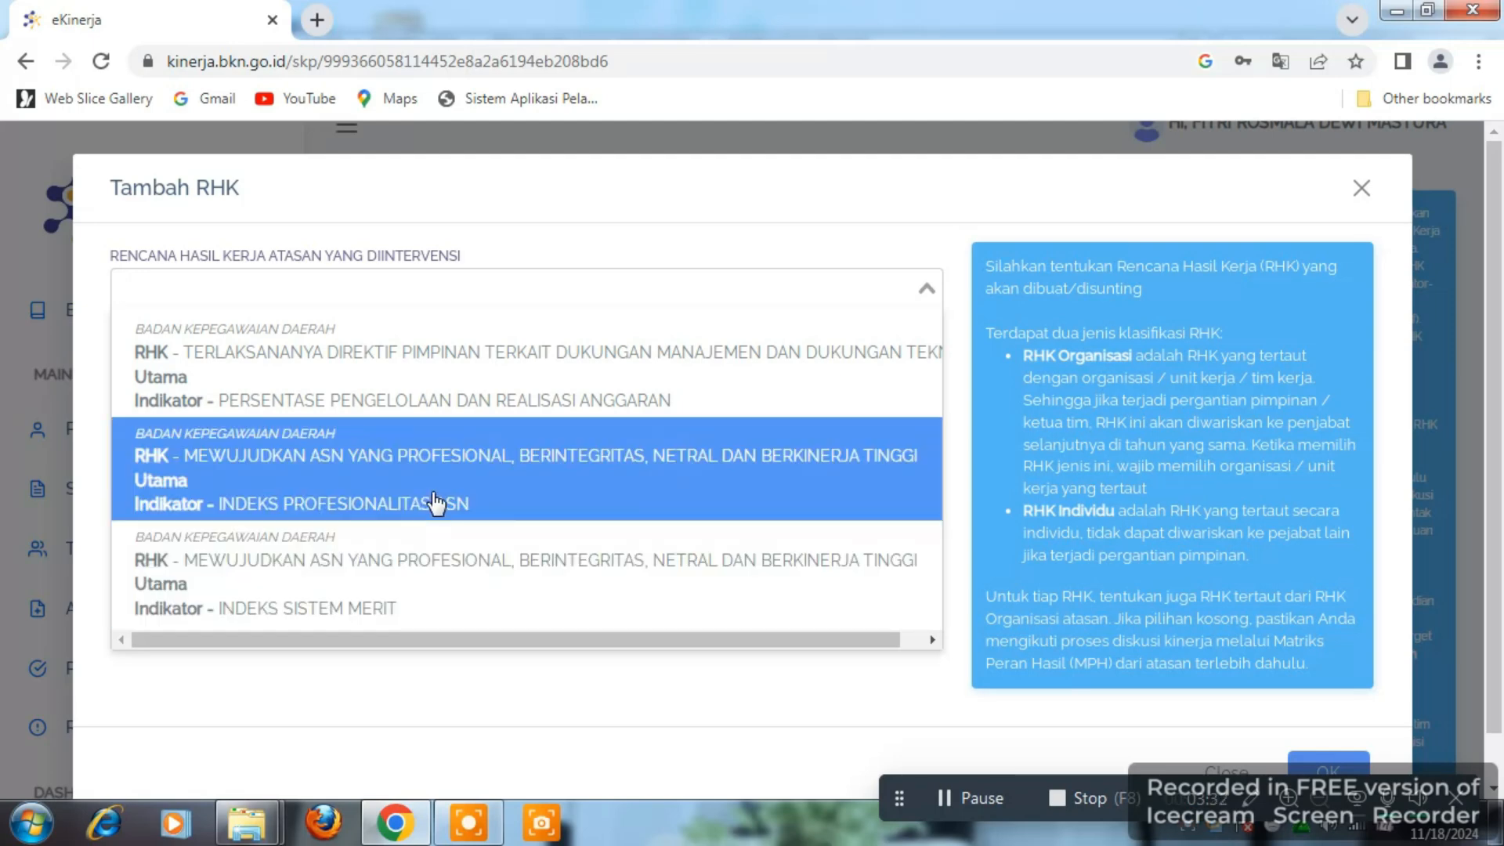
click(436, 504)
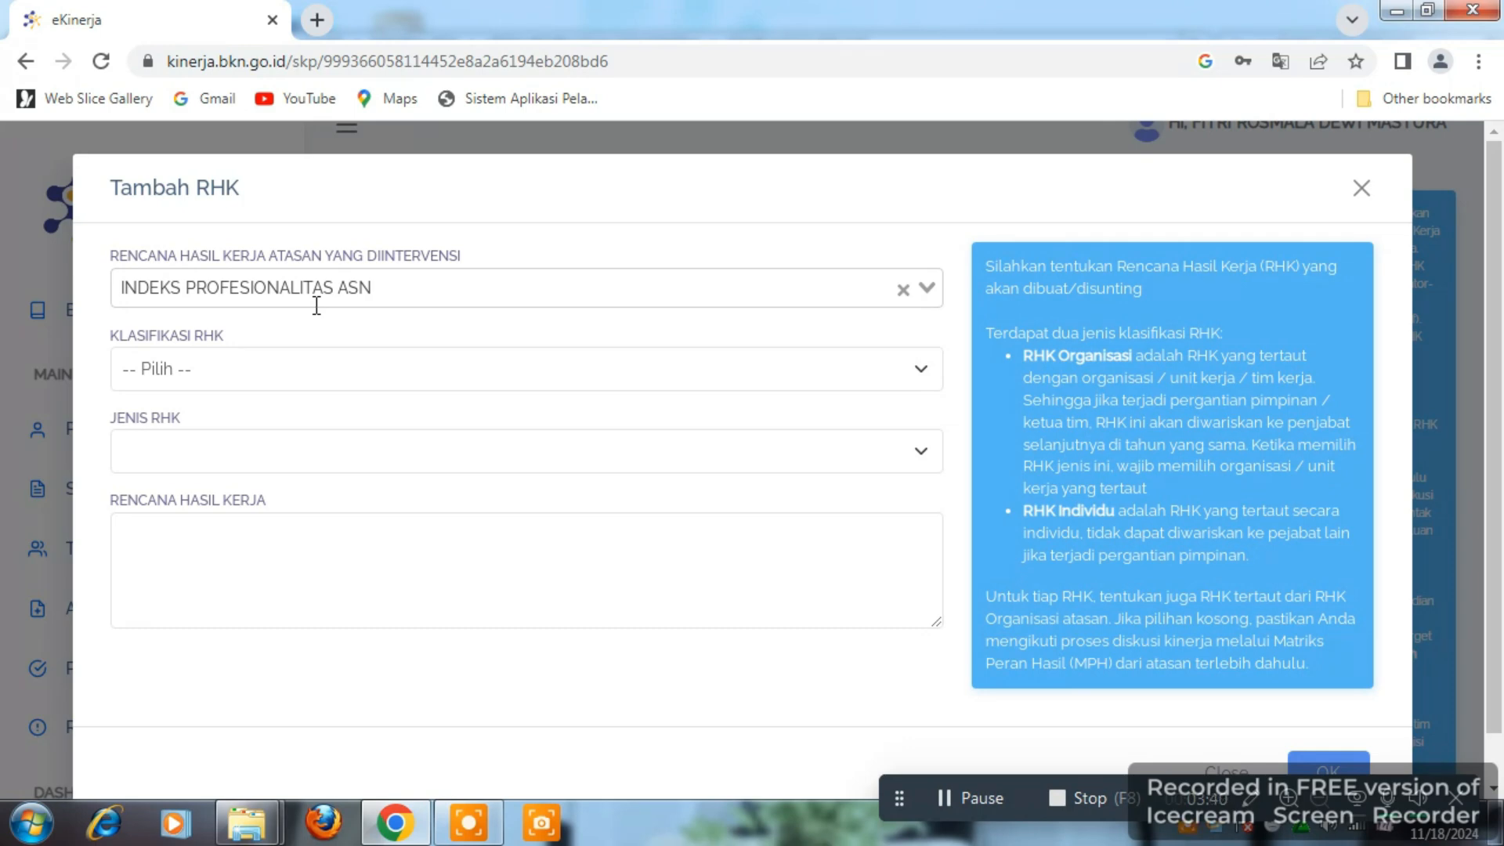
Classify the RHK as Organisasi under BIDANG PENILAIAN KINERJA APARATUR DAN PENGHARGAAN and set its type (Jenis RHK) to Utama
click(242, 361)
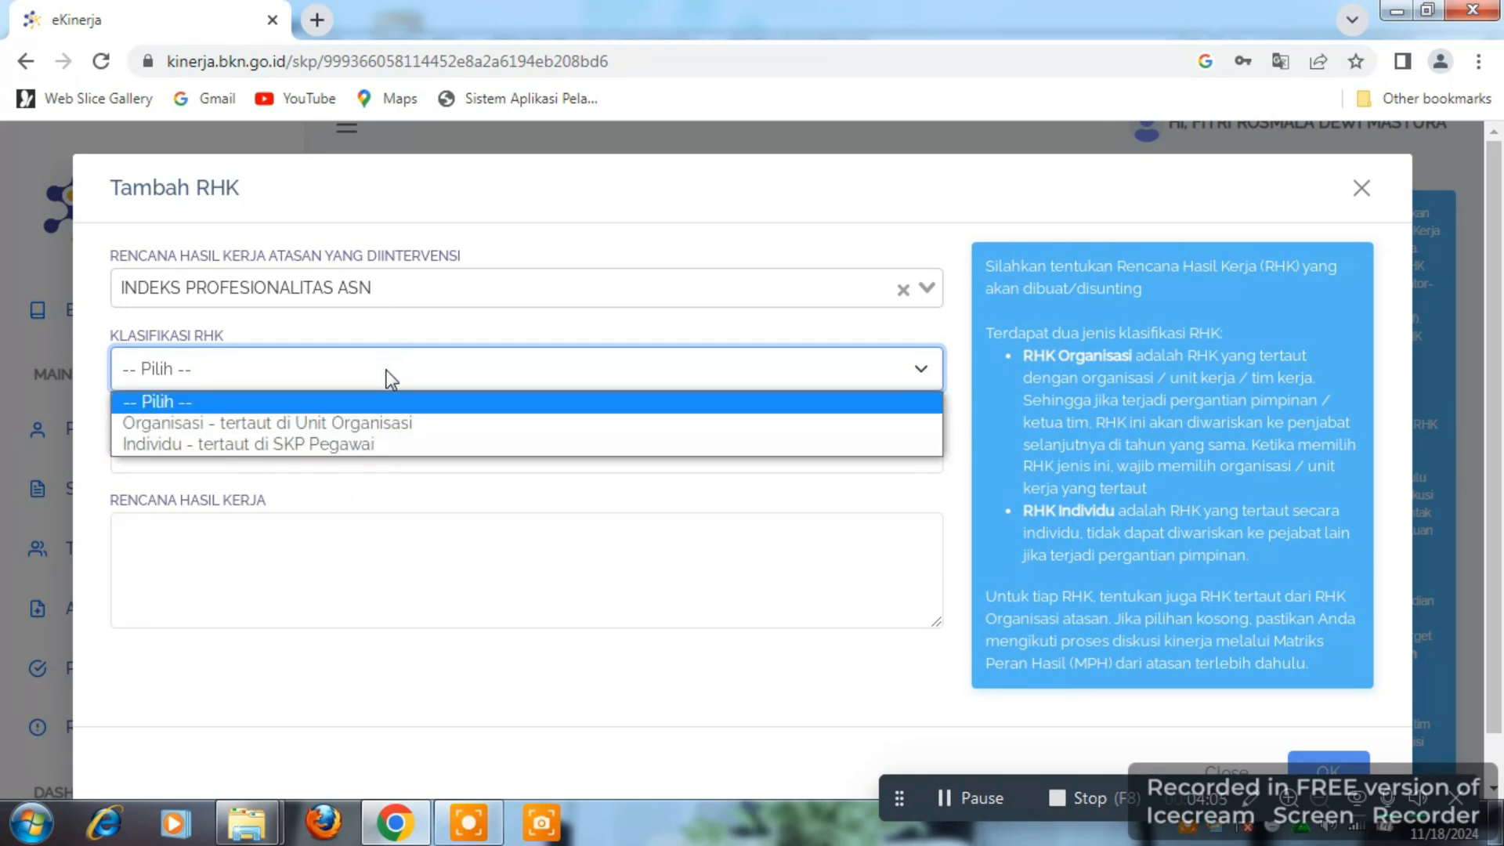
click(386, 424)
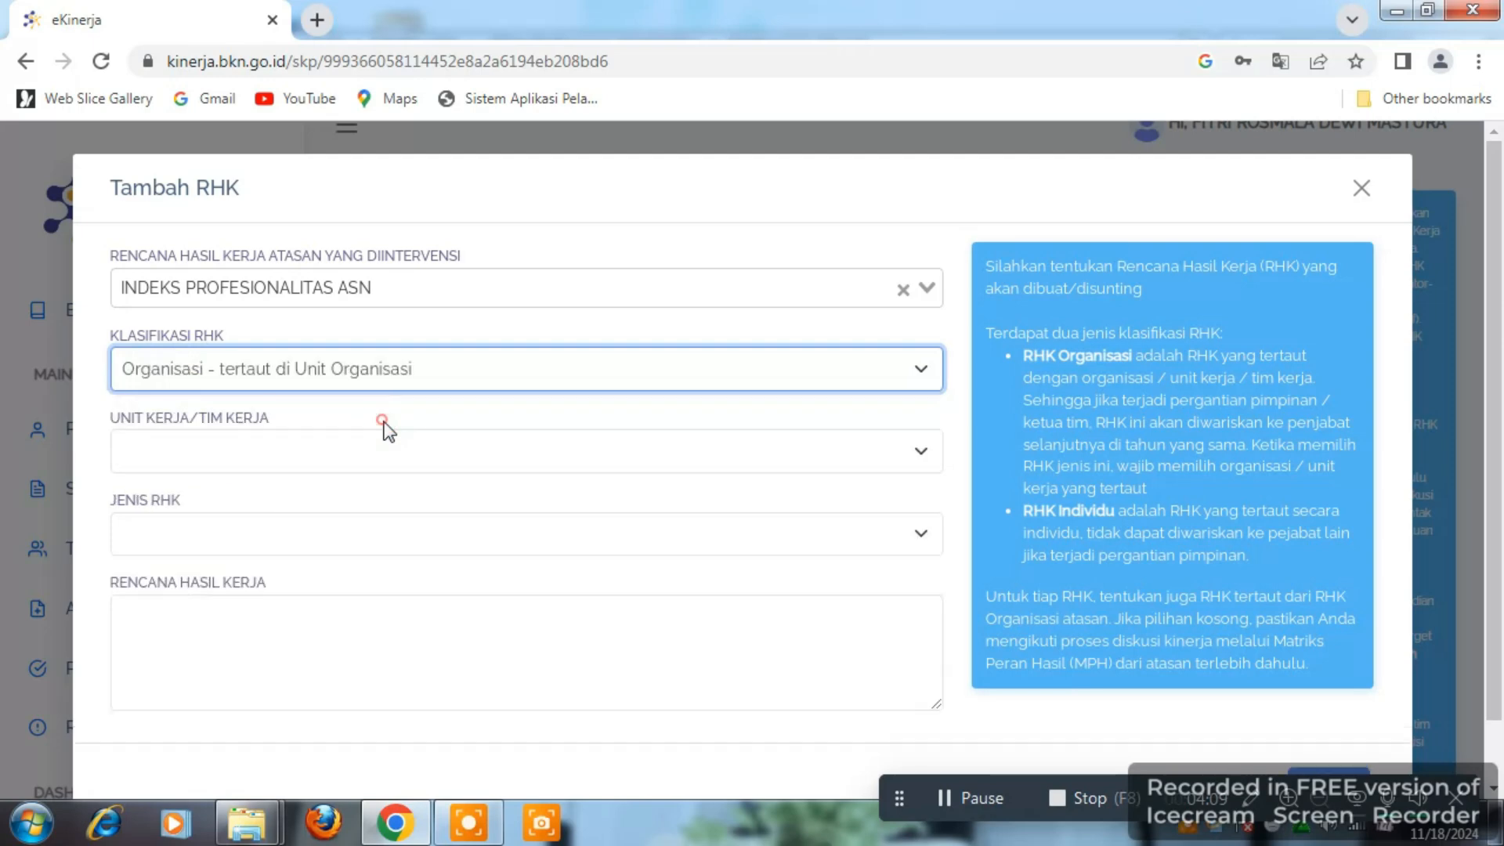
click(269, 453)
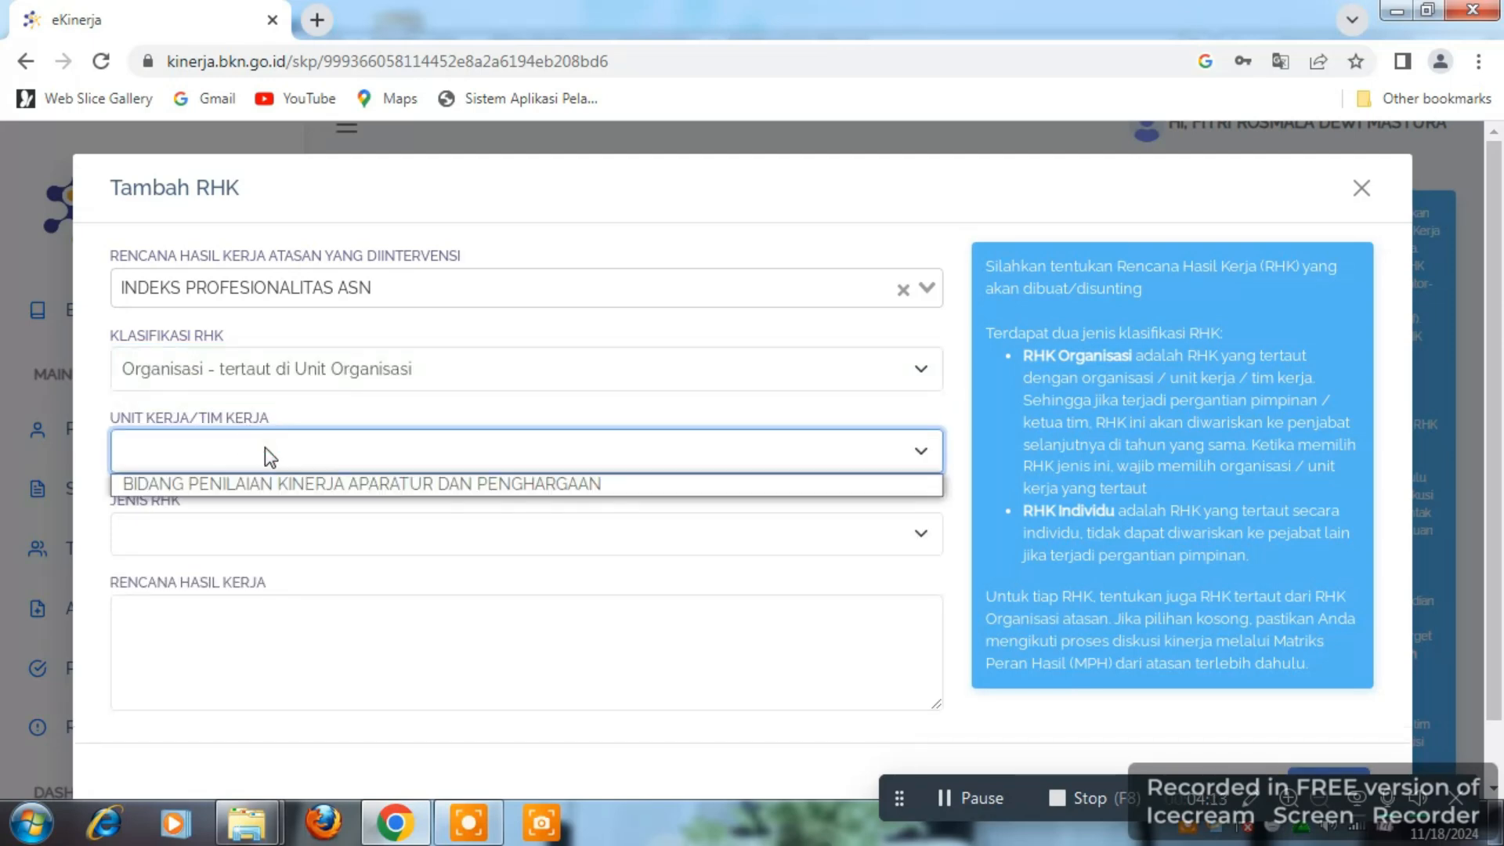
click(242, 487)
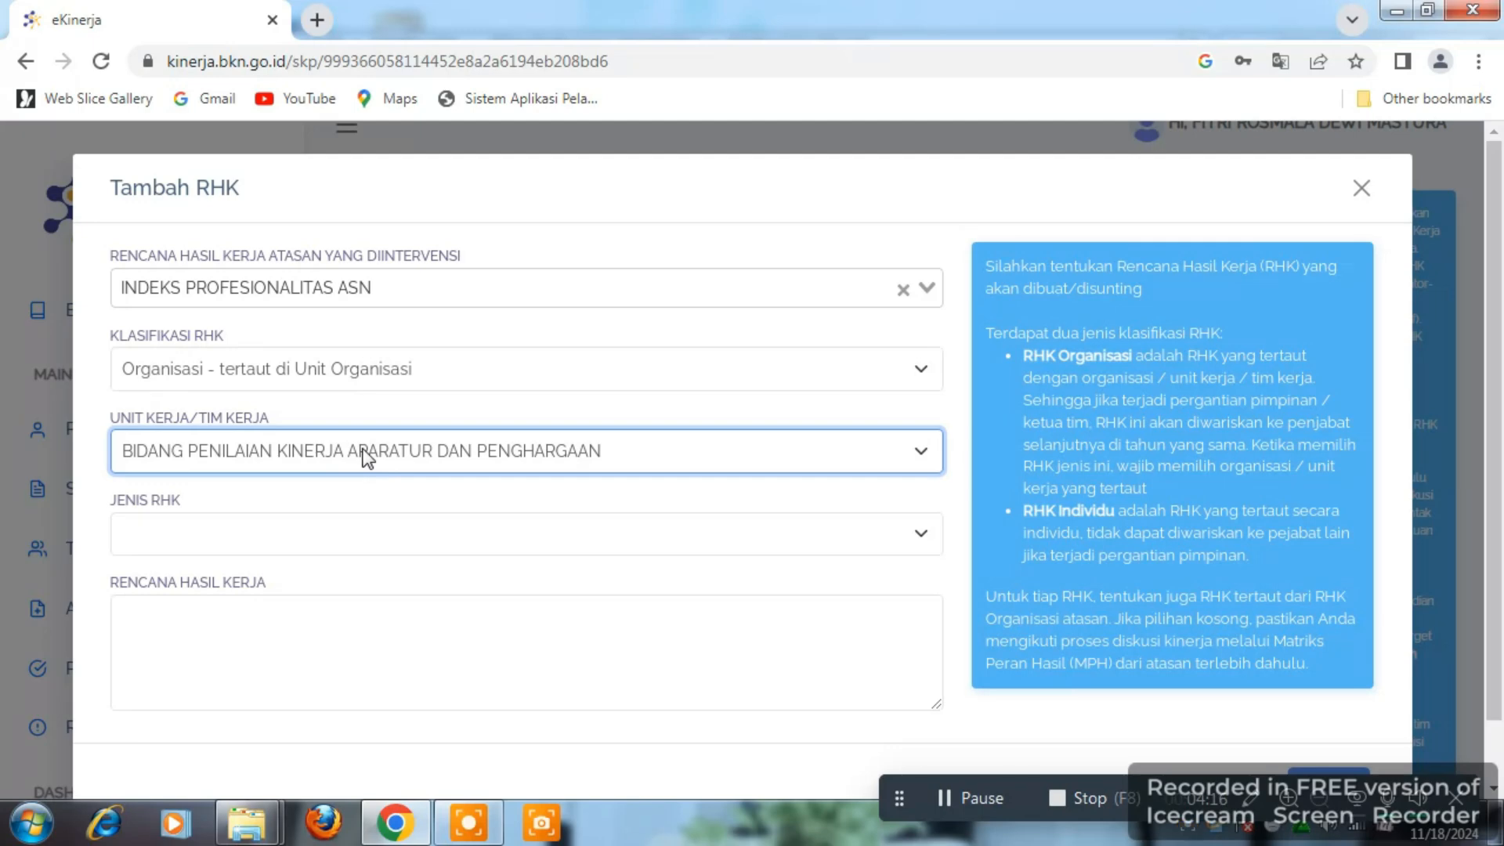
click(211, 541)
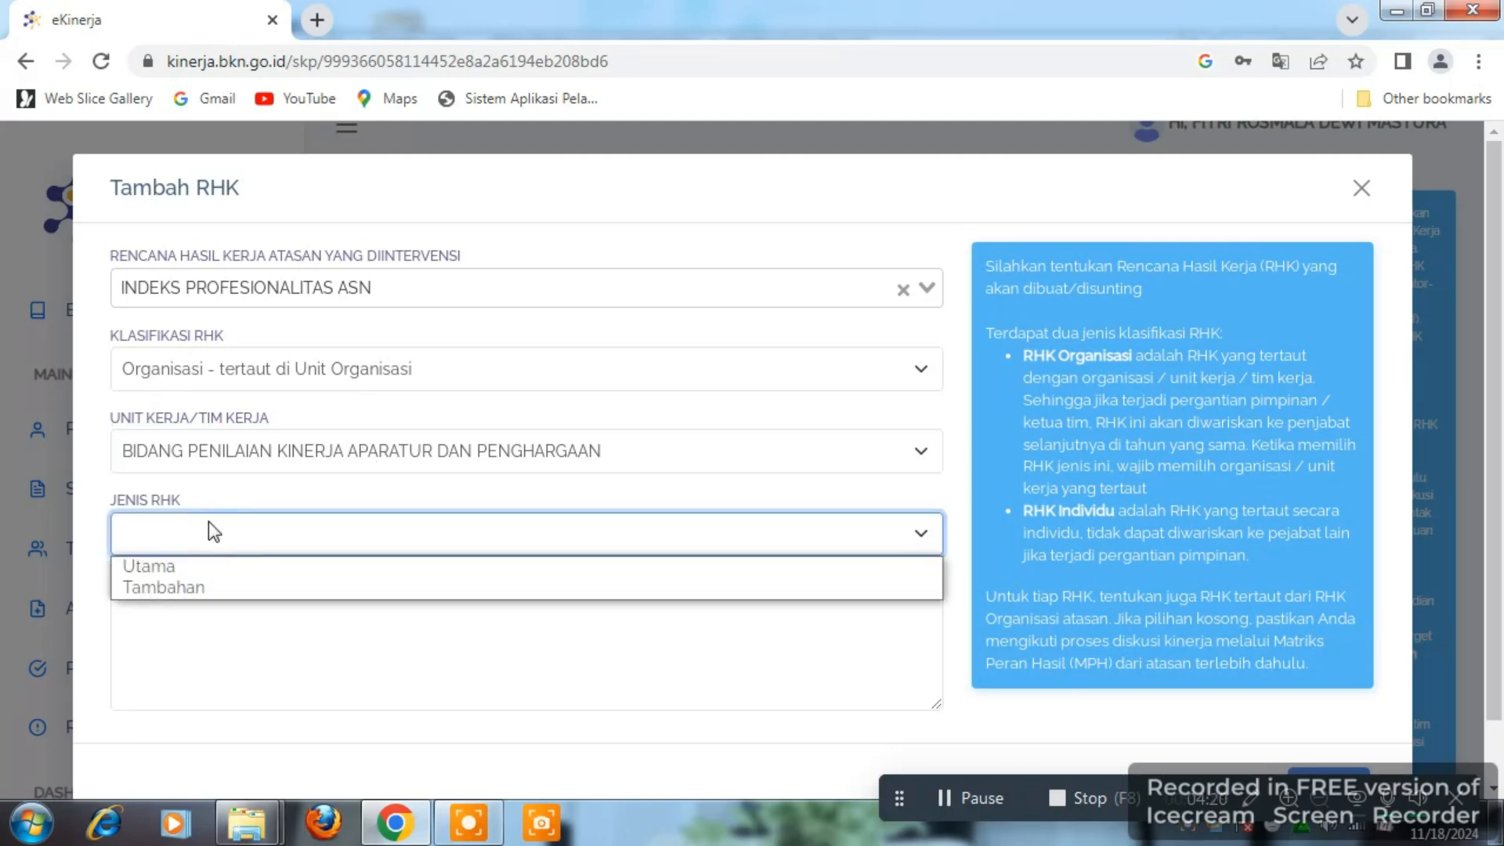
click(180, 565)
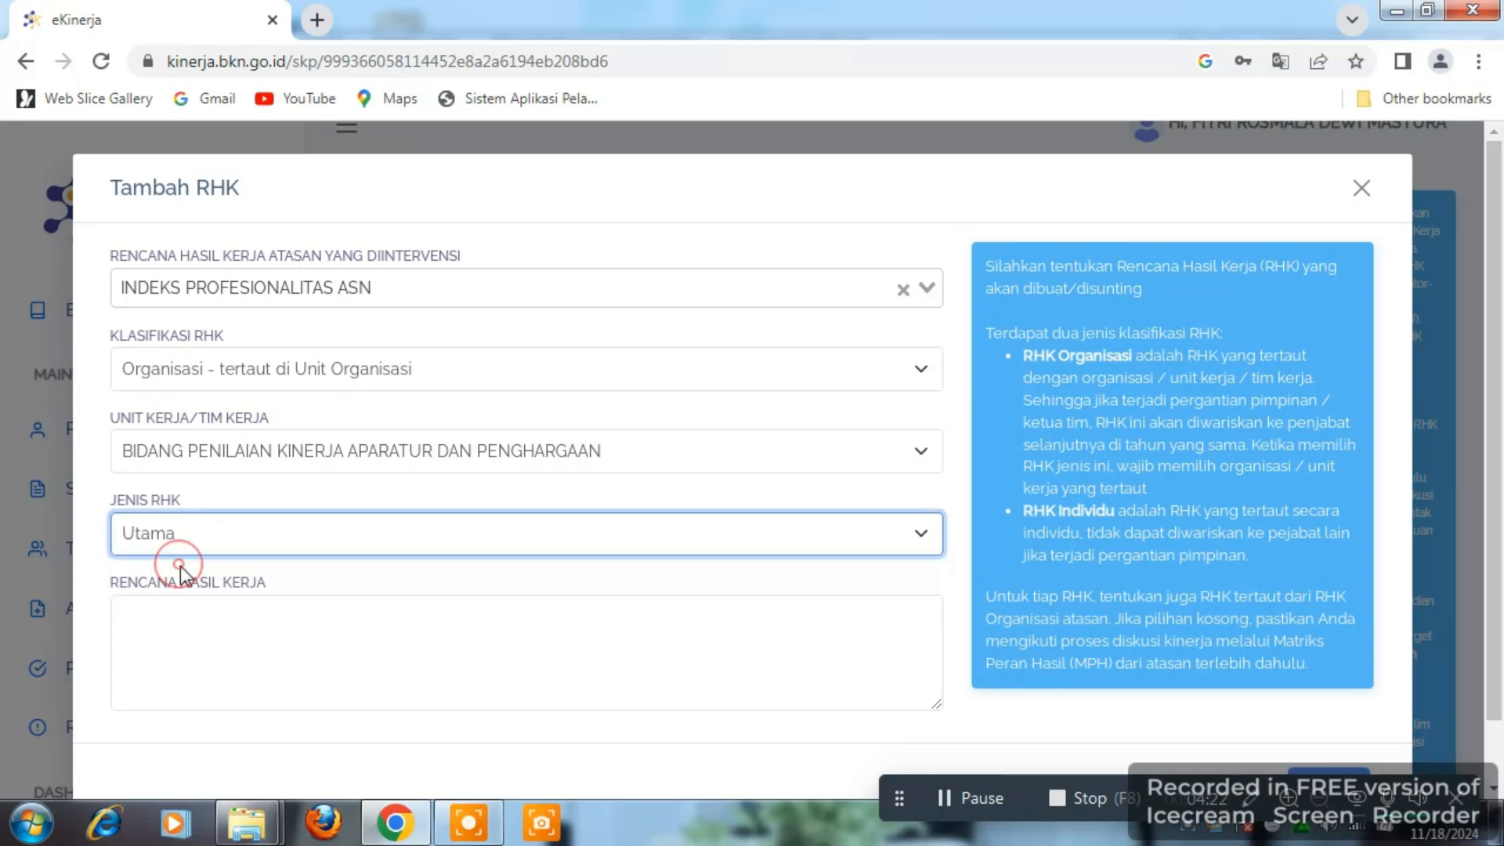
Enter MENINGKATNYA KINERJA ASN as the Rencana Hasil Kerja and save the RHK
click(304, 650)
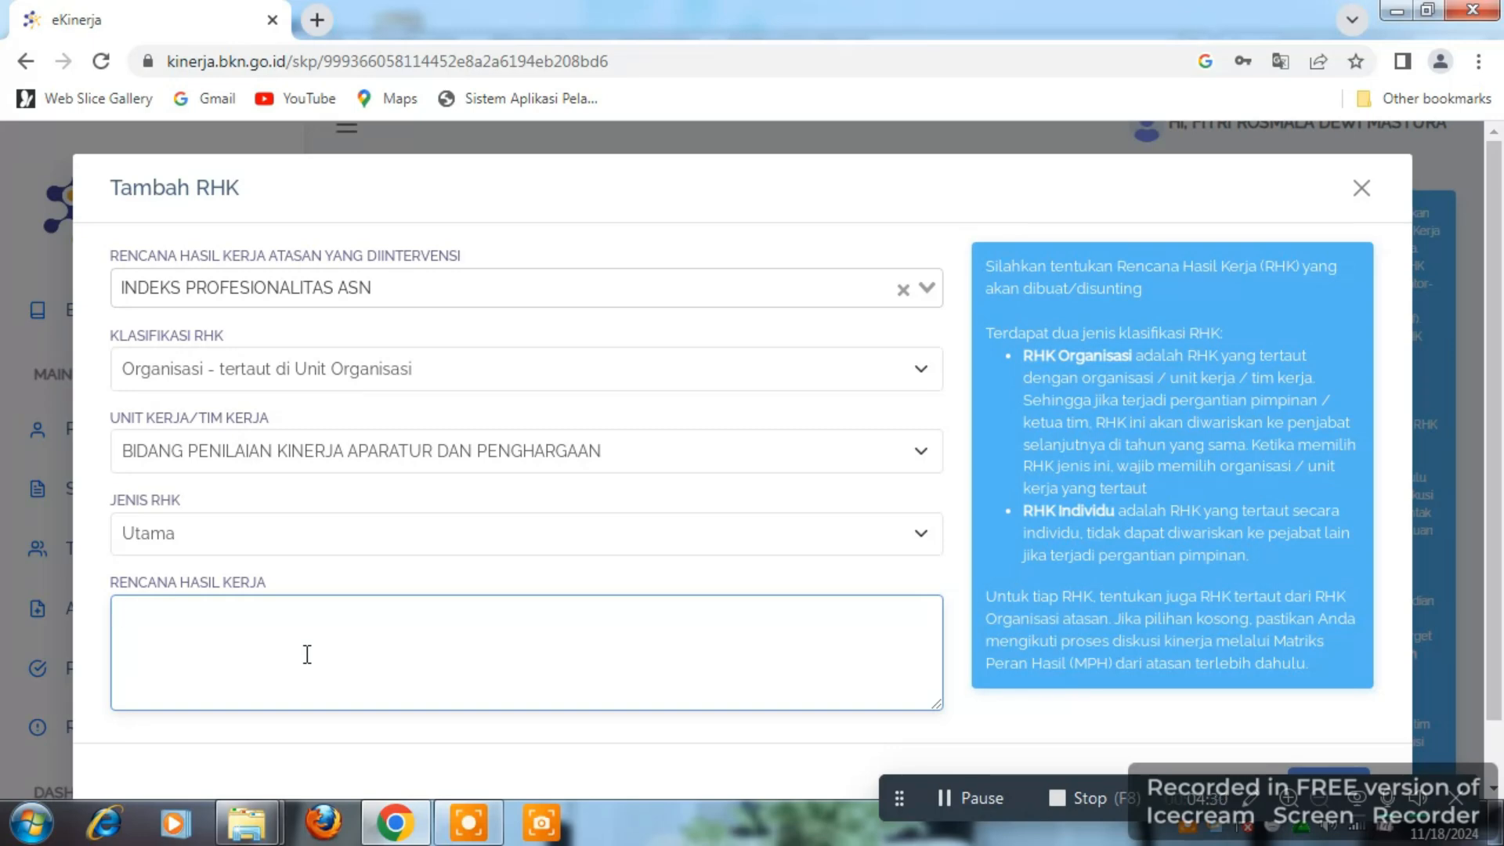
text(MENING)
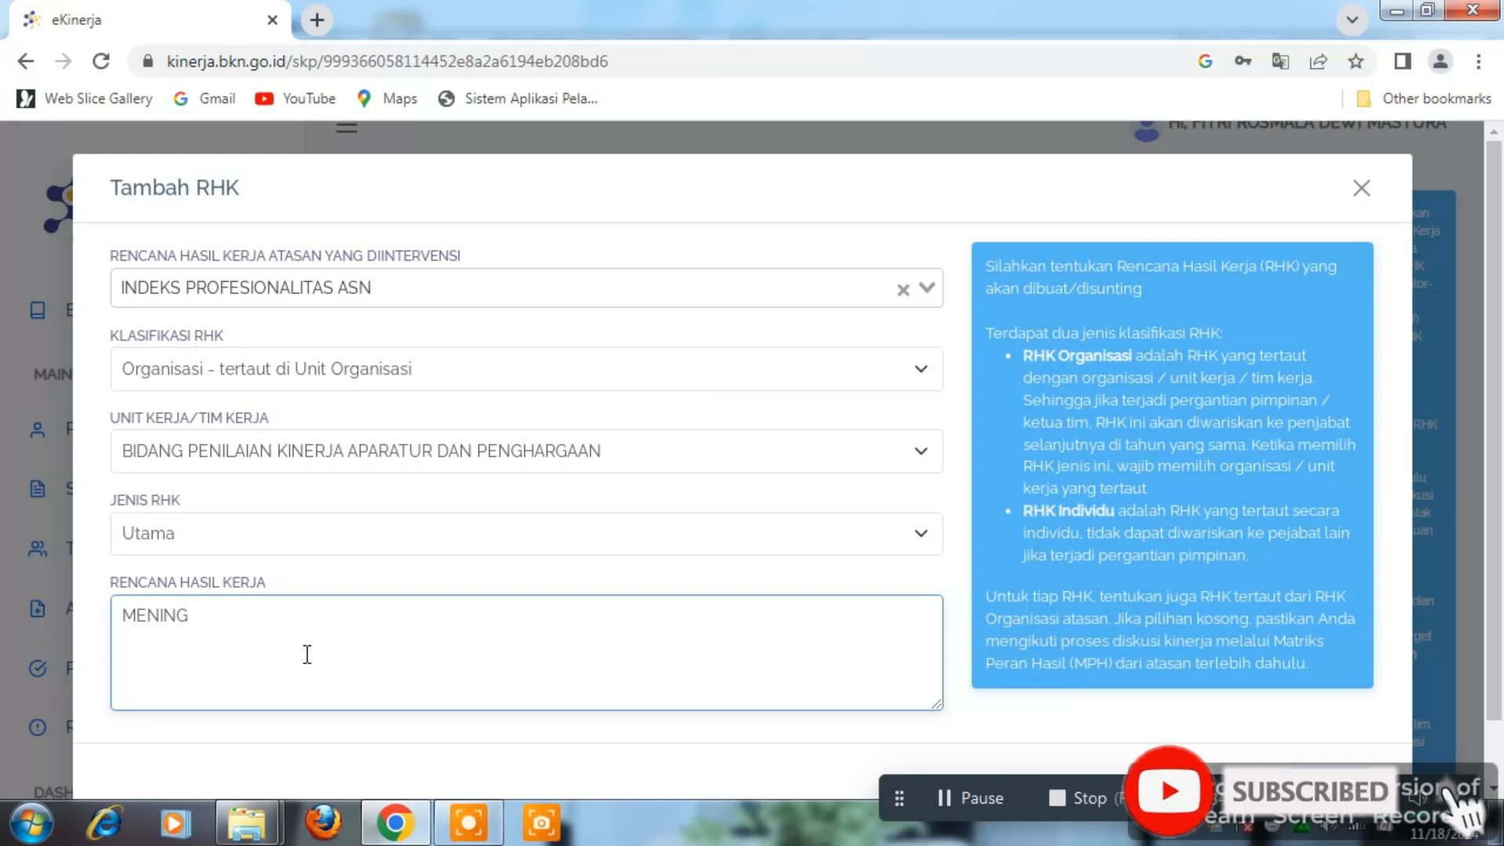
text(K)
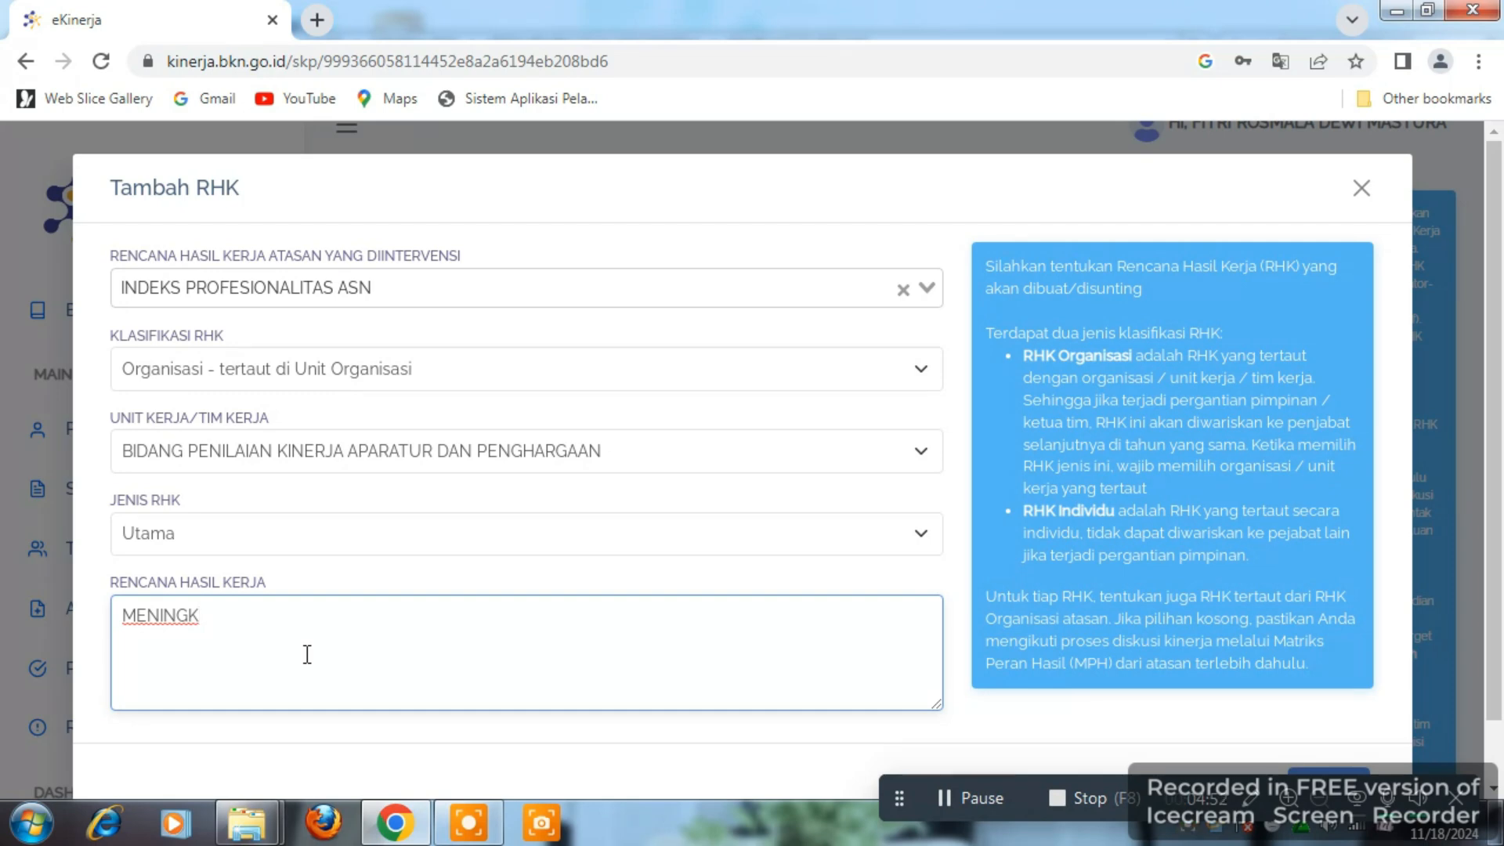
text(ATNYA KINERJA ASN)
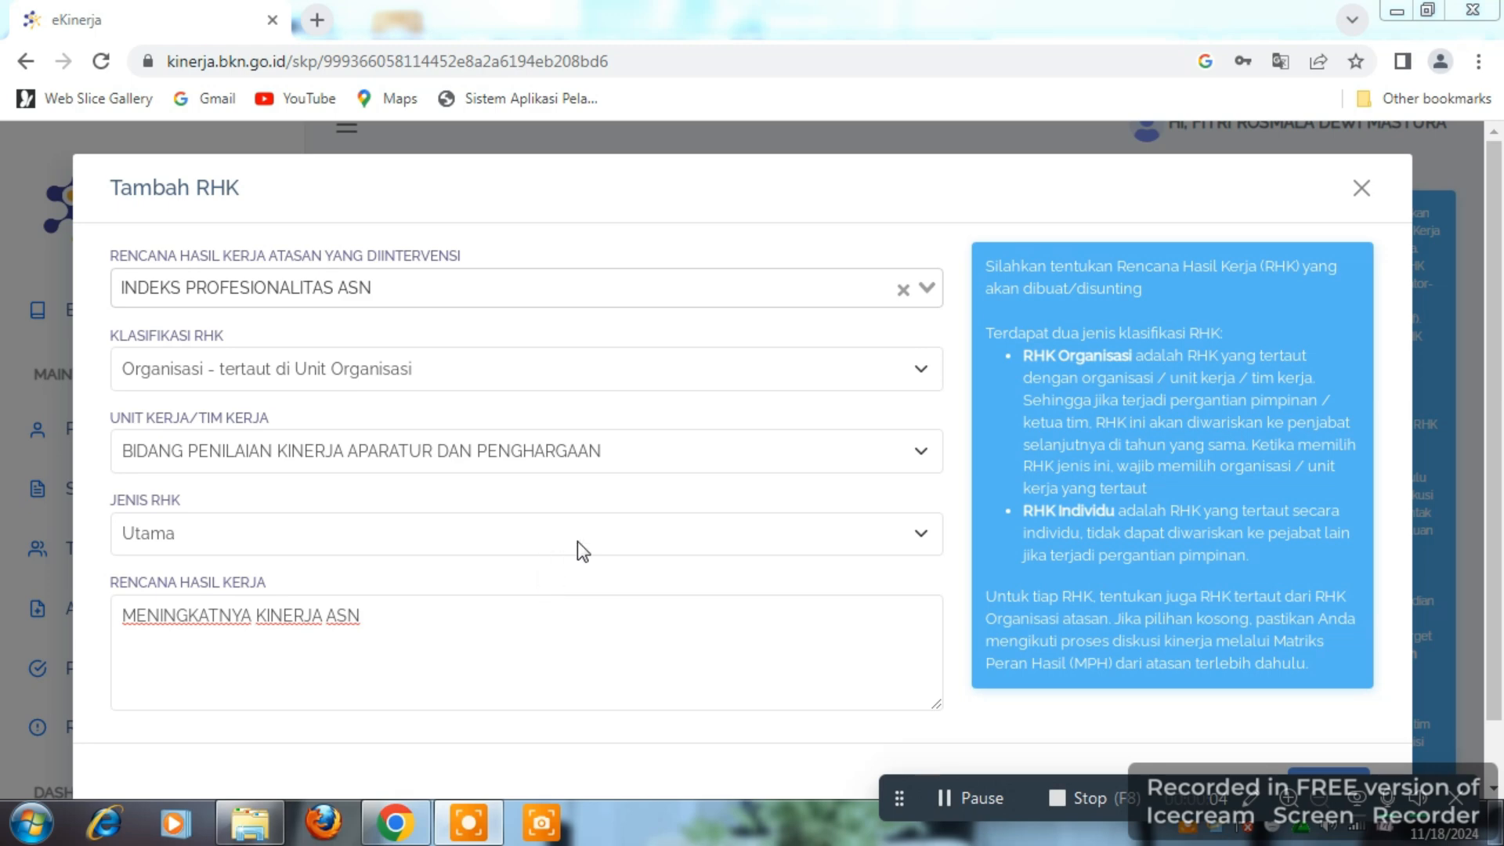
scroll(1434, 595, down, 1)
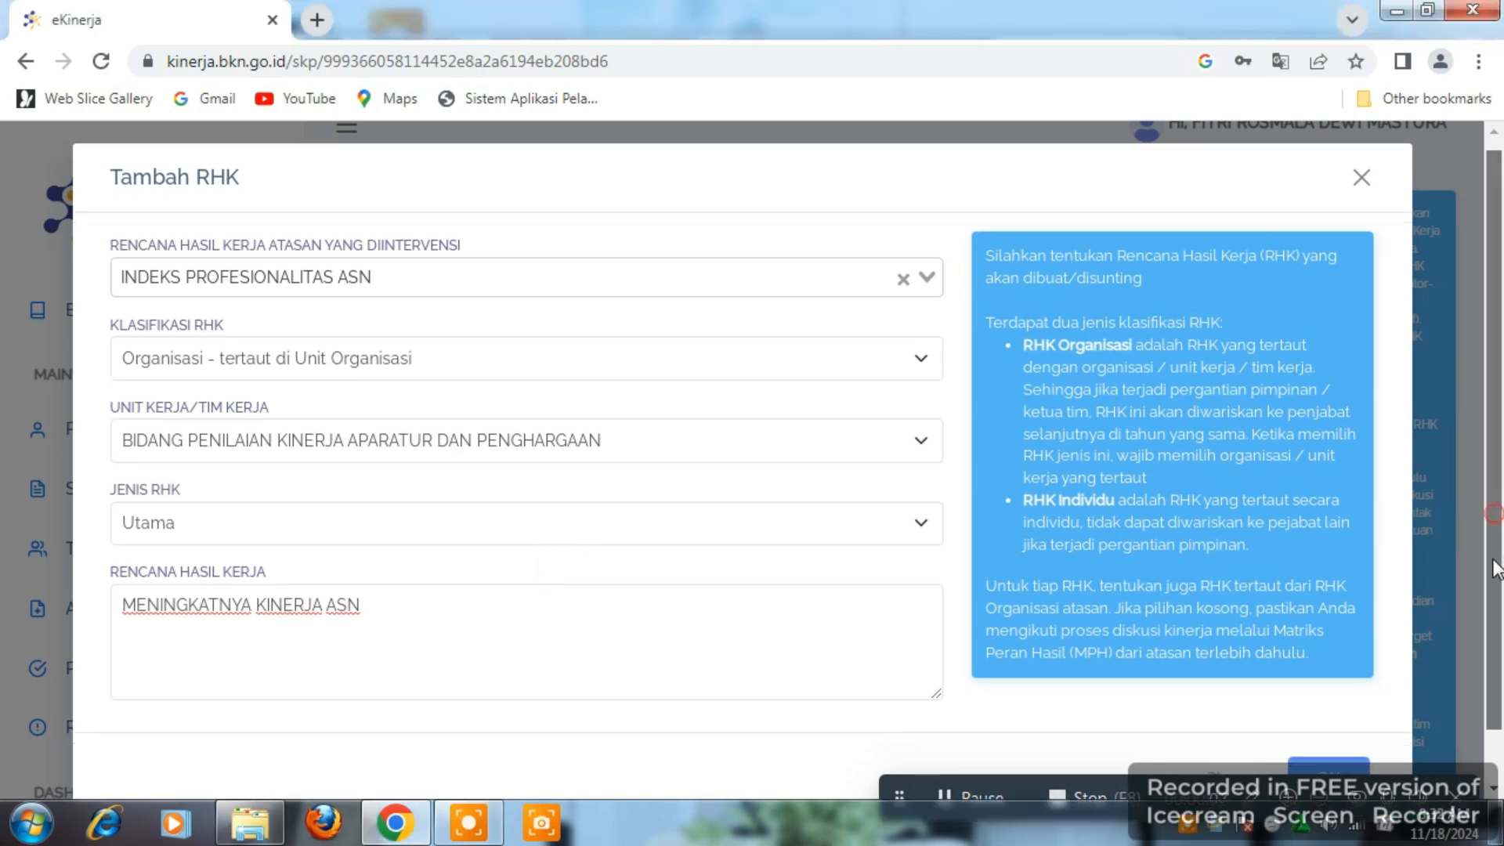
click(1329, 745)
click(1329, 745)
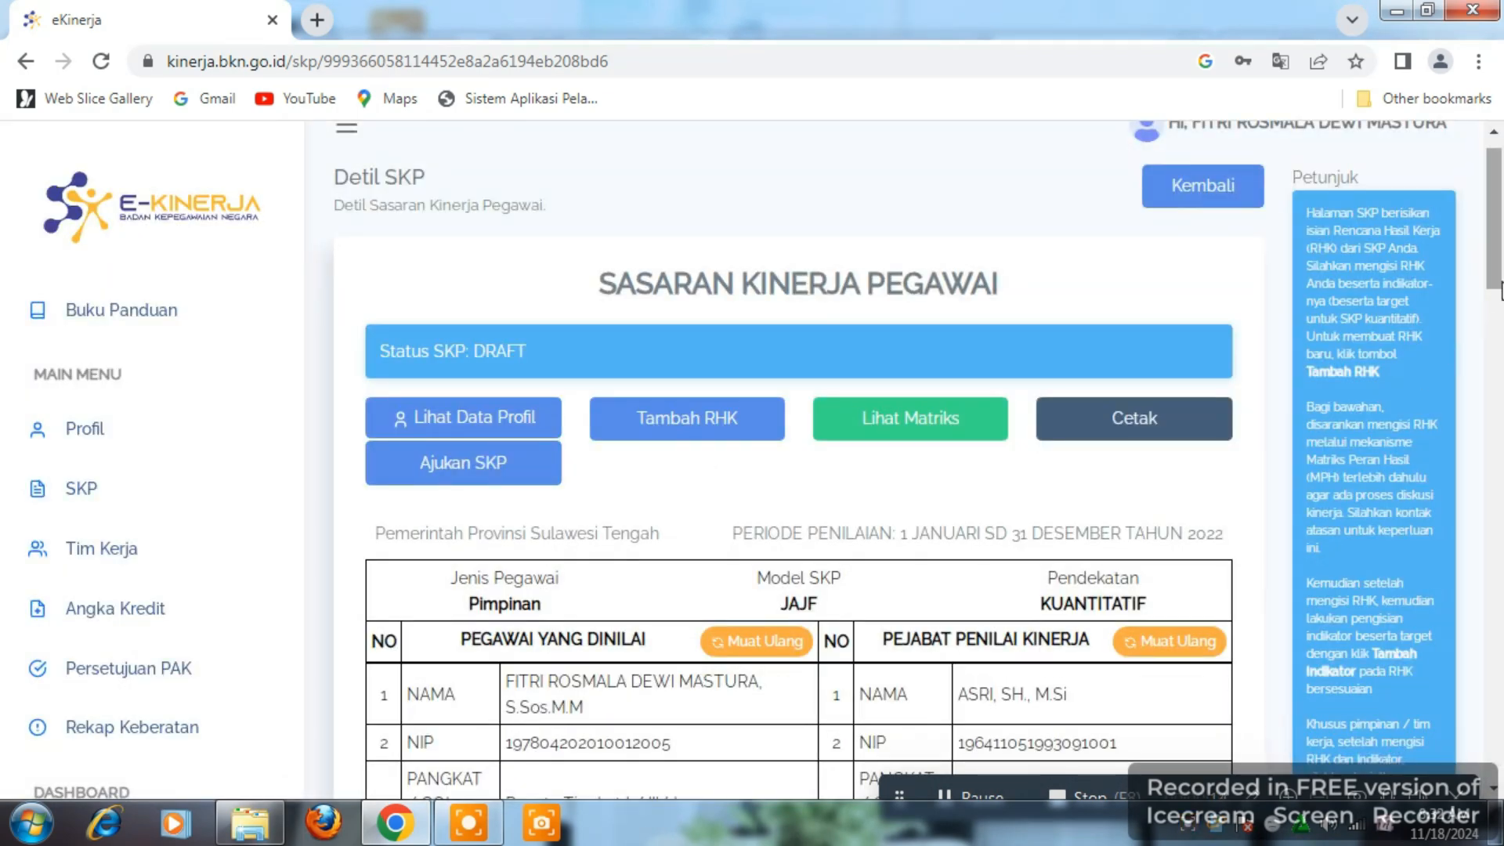
Start adding an indicator to the RHK MENINGKATNYA KINERJA ASN and set its aspect to Kuantitas
drag(1497, 271, 1497, 469)
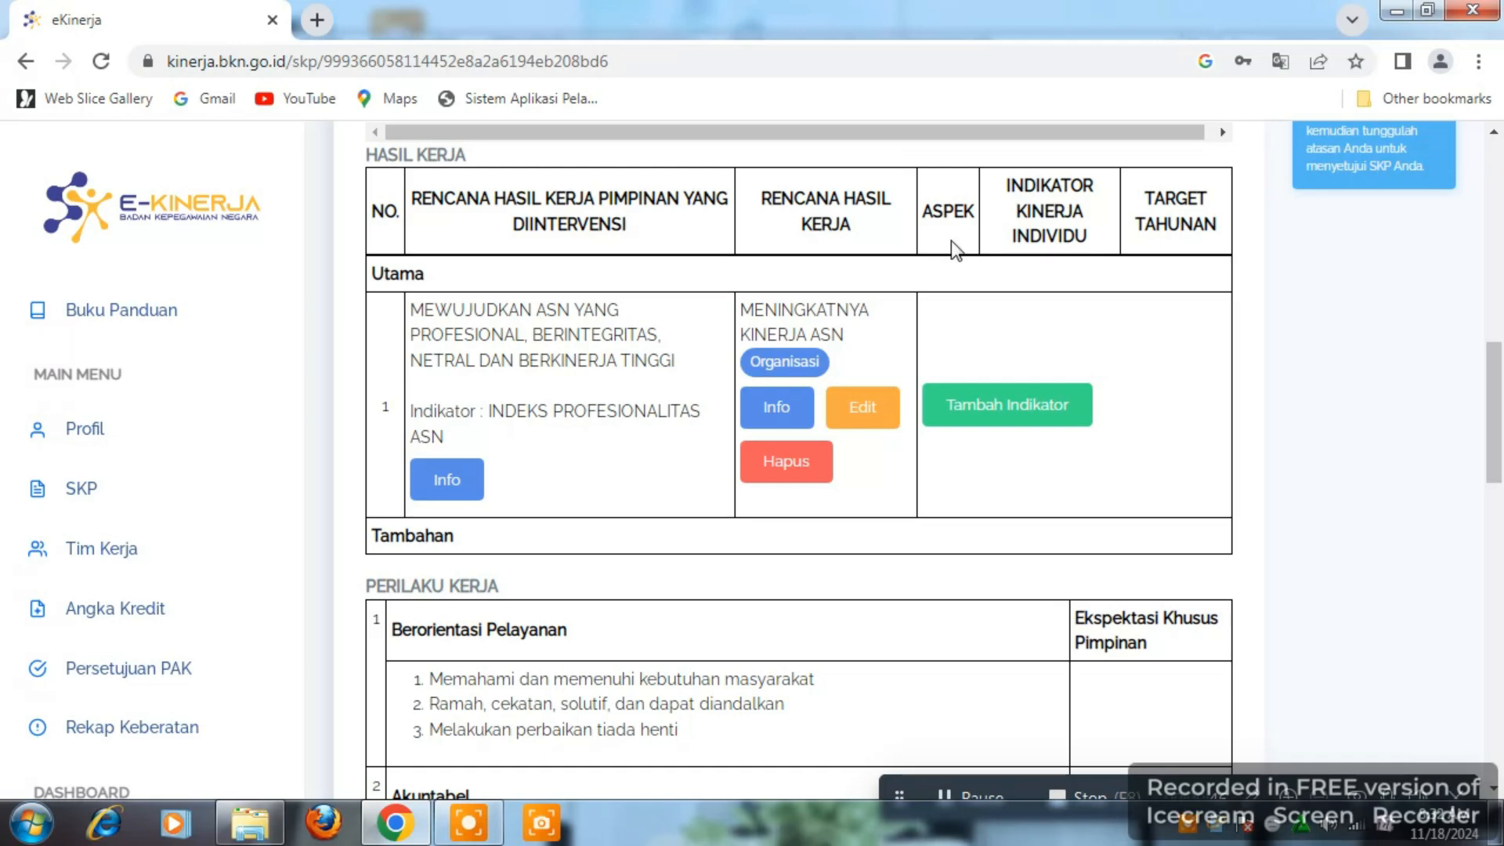
click(1051, 421)
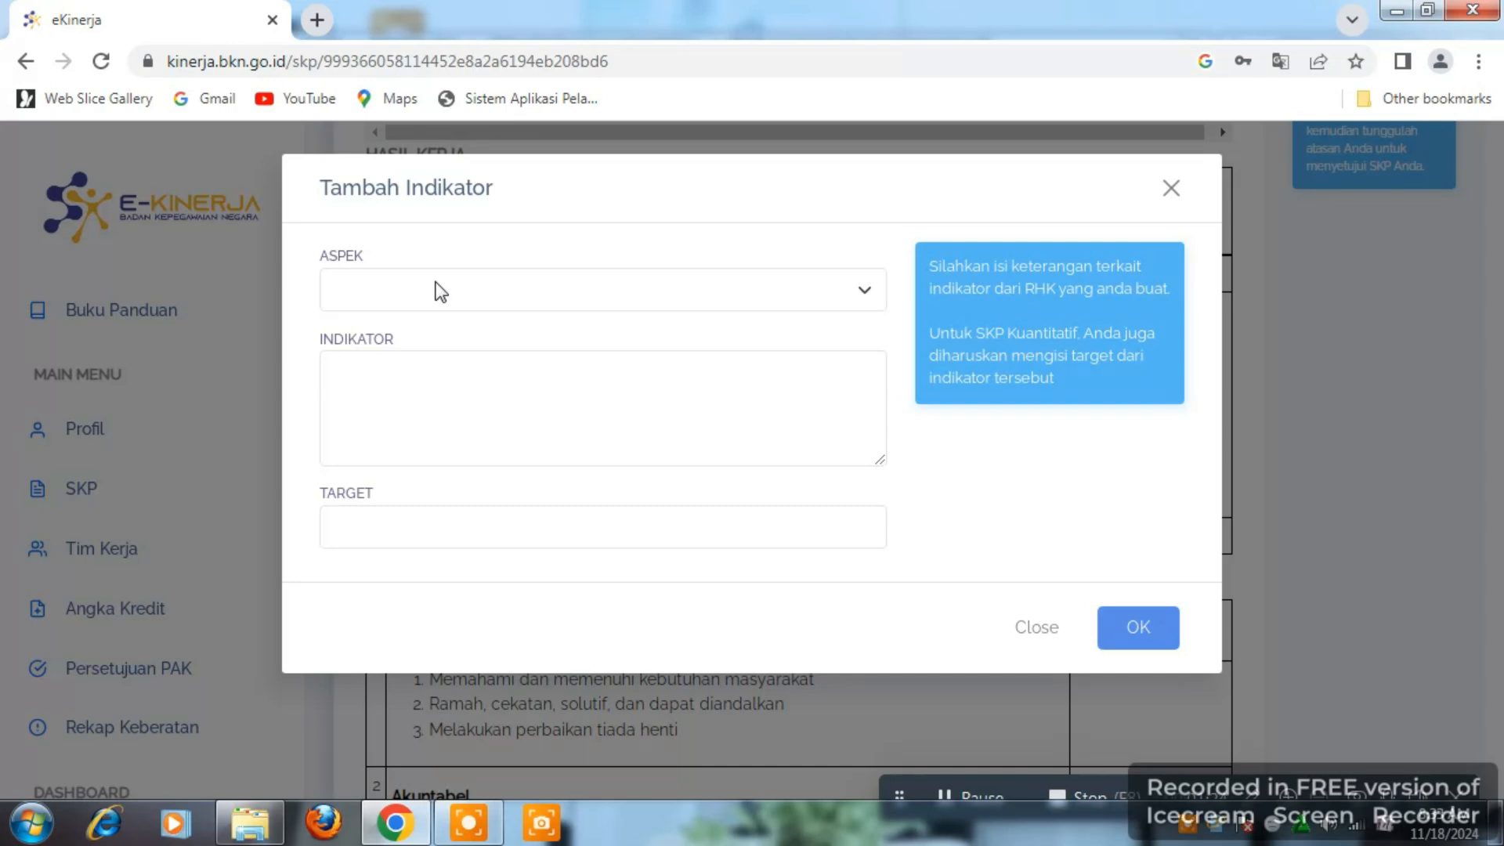
click(513, 303)
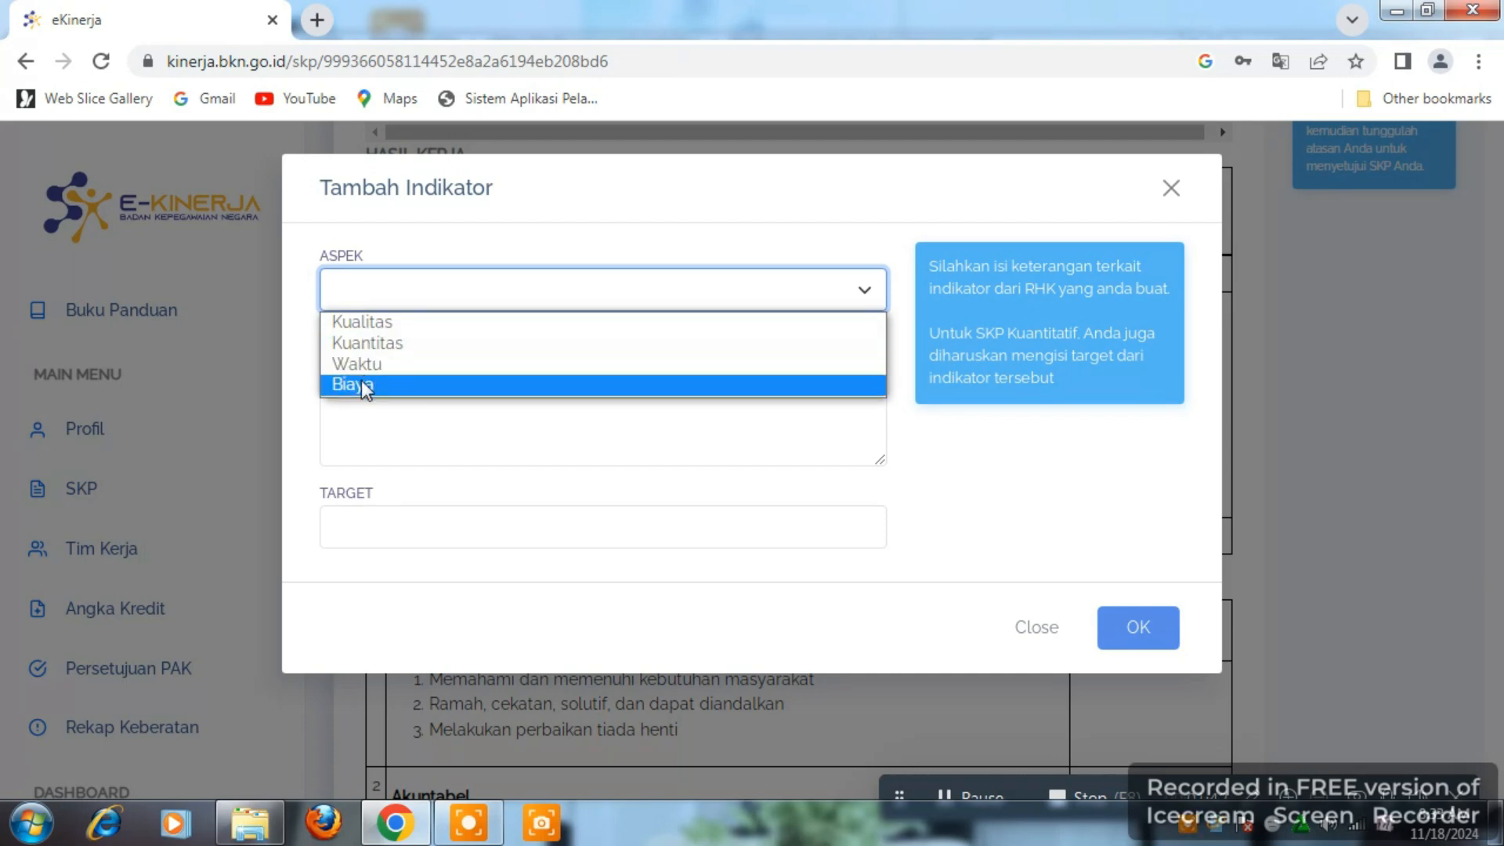
click(396, 344)
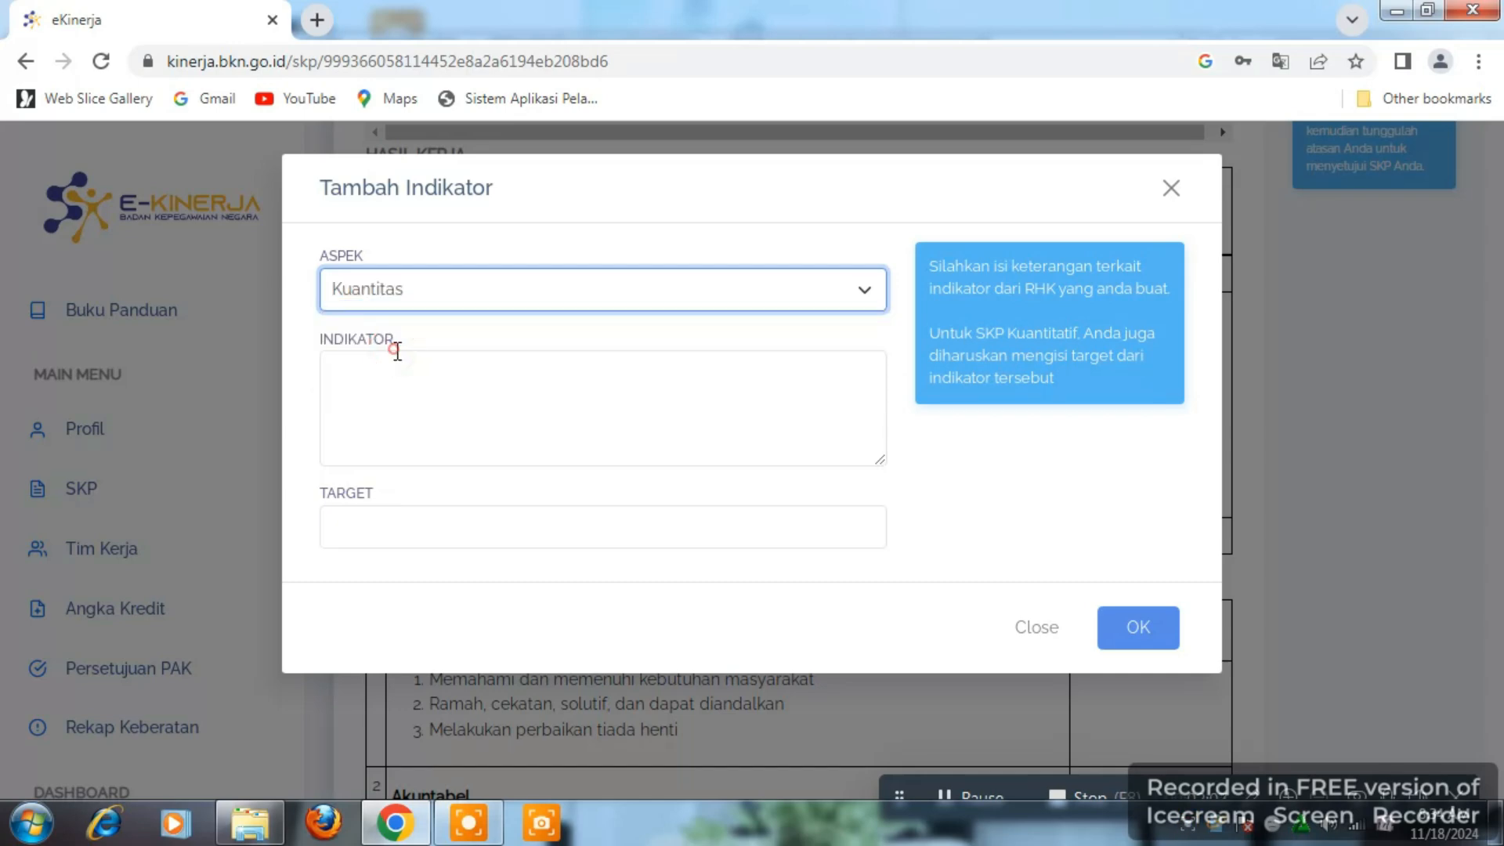
Enter DATA SOSIALISASI DAN MONITORING KINERJA ASN as the indicator text
click(398, 385)
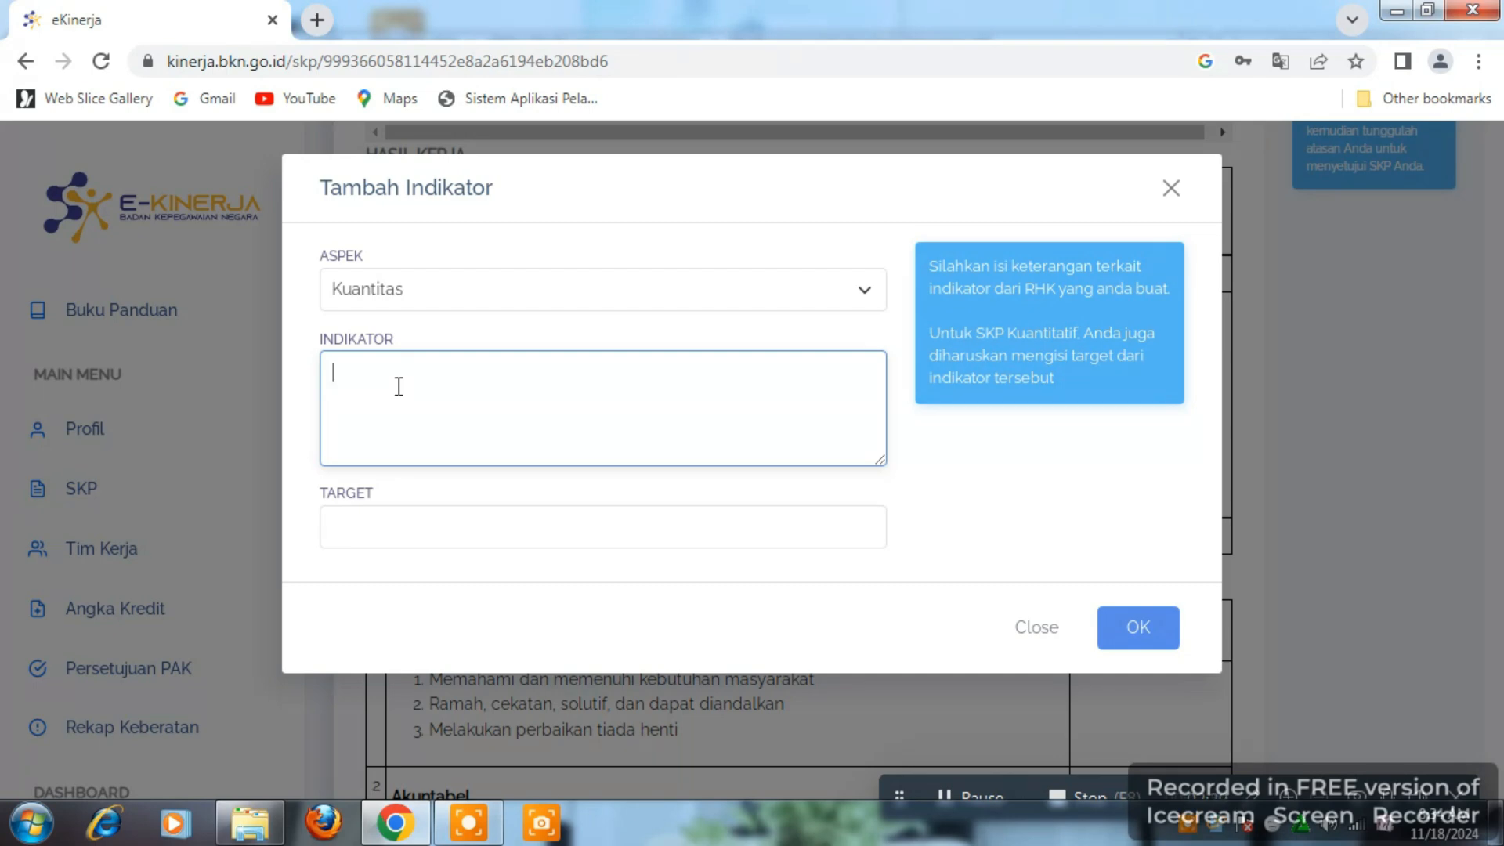
text(DATA SOSIALISASI)
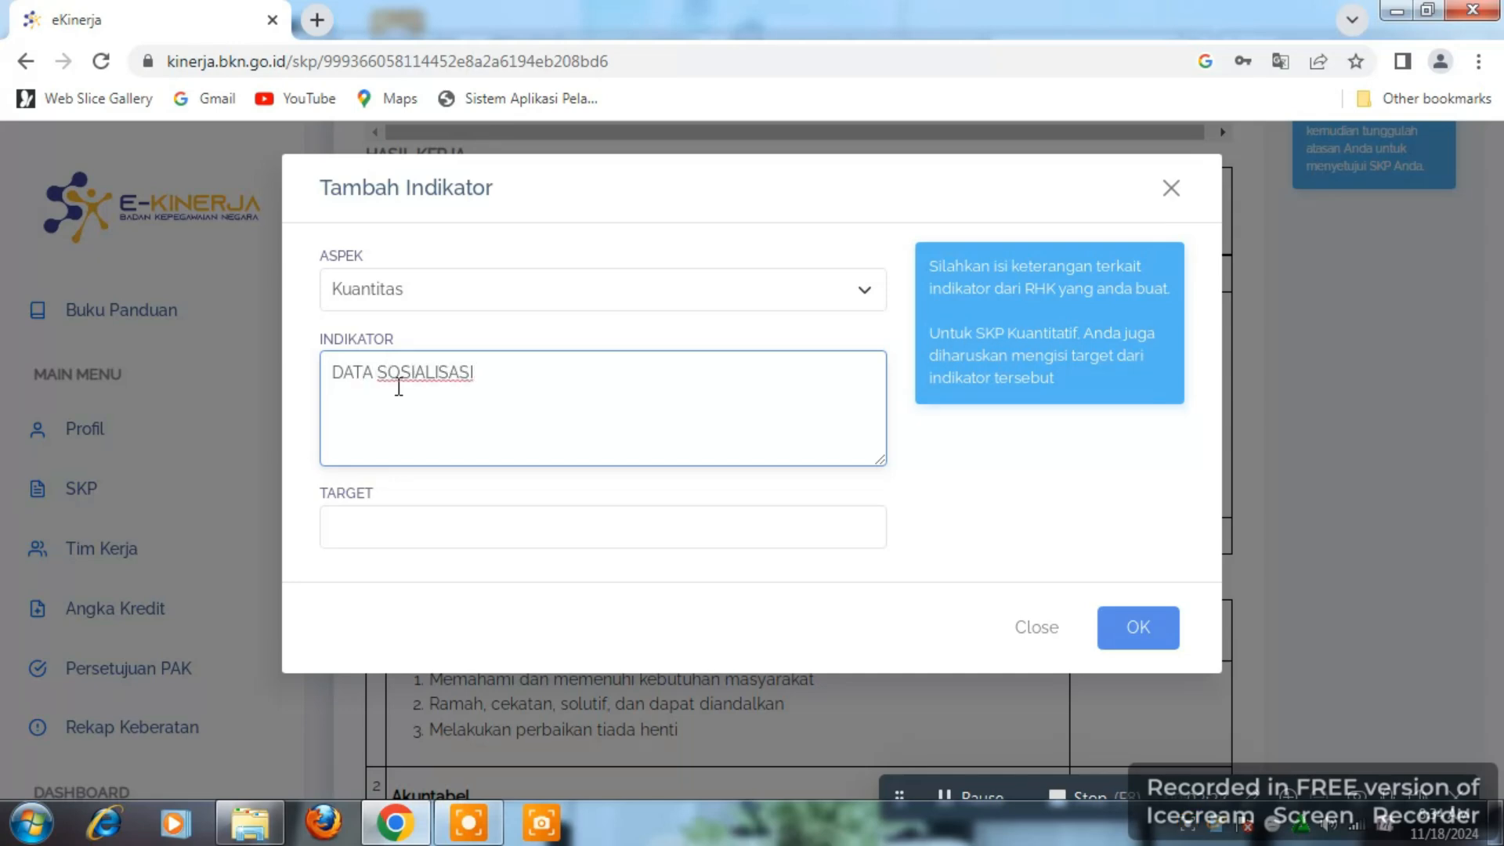
key(BackSpace)
text(DAN MONITO)
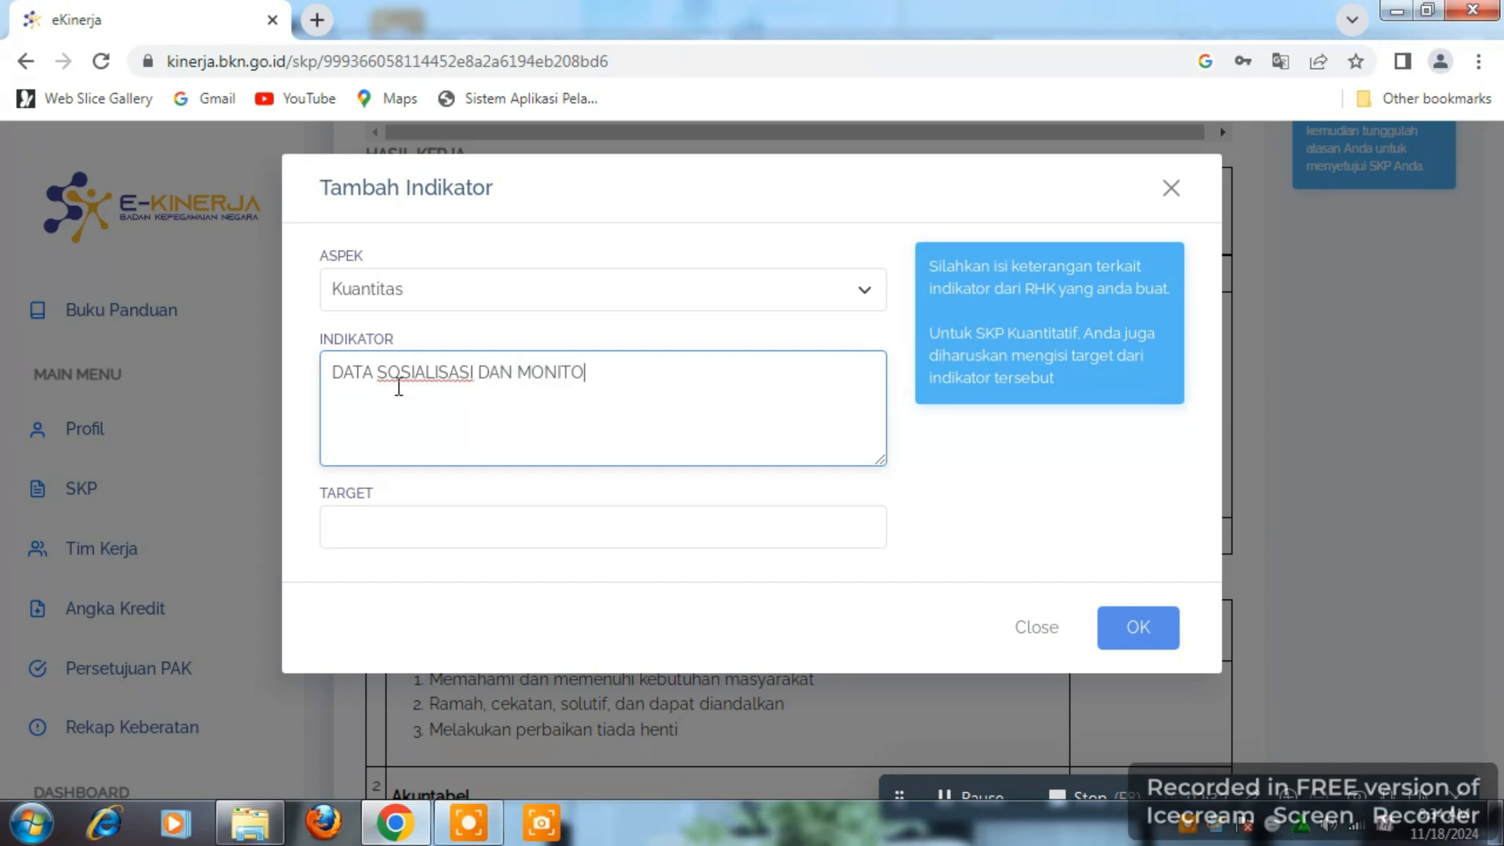
text(RING KINE)
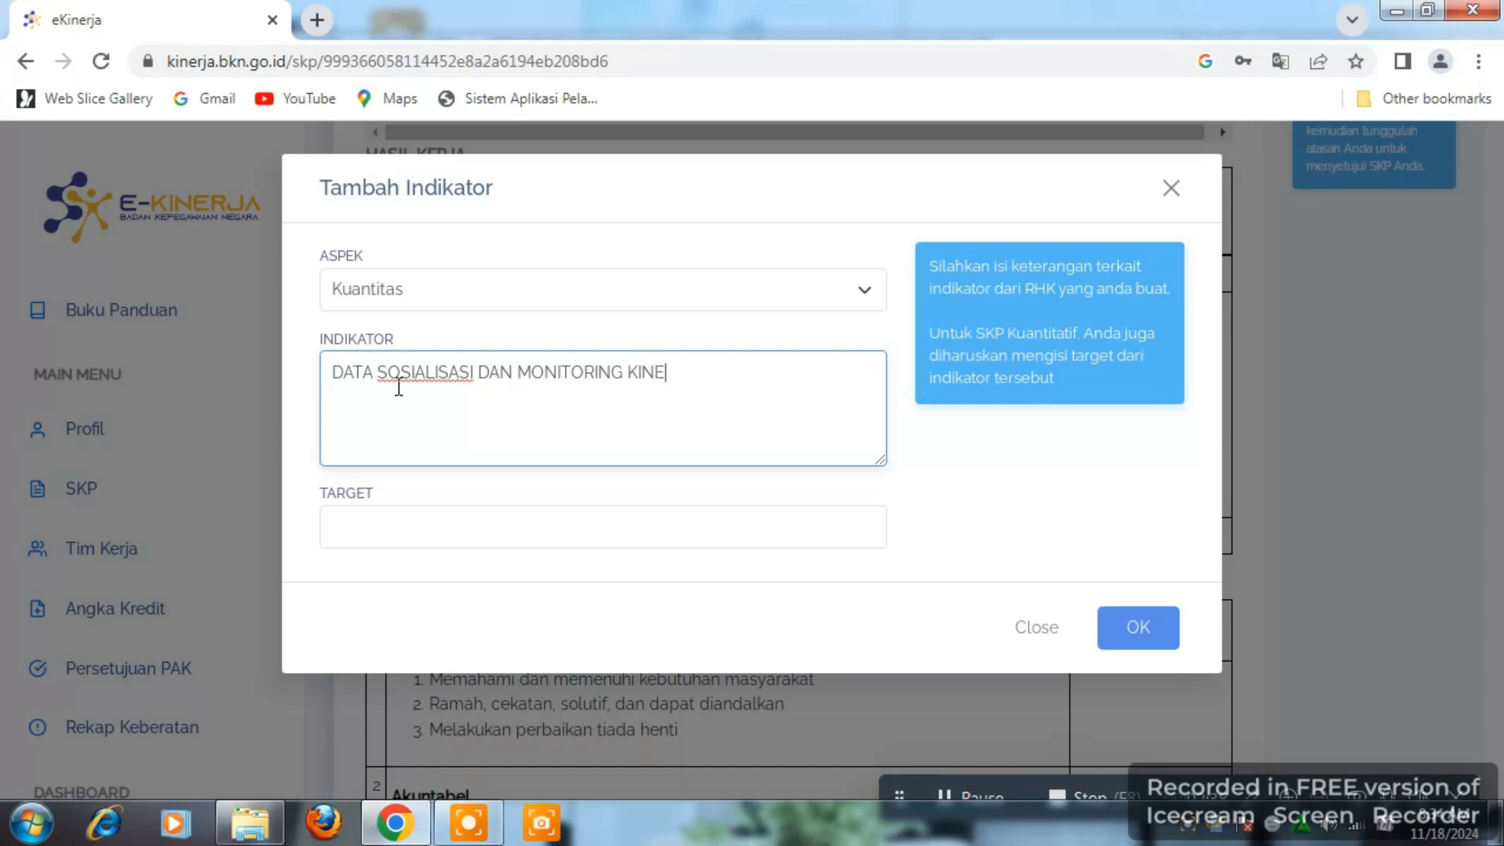
text(RJA ASN)
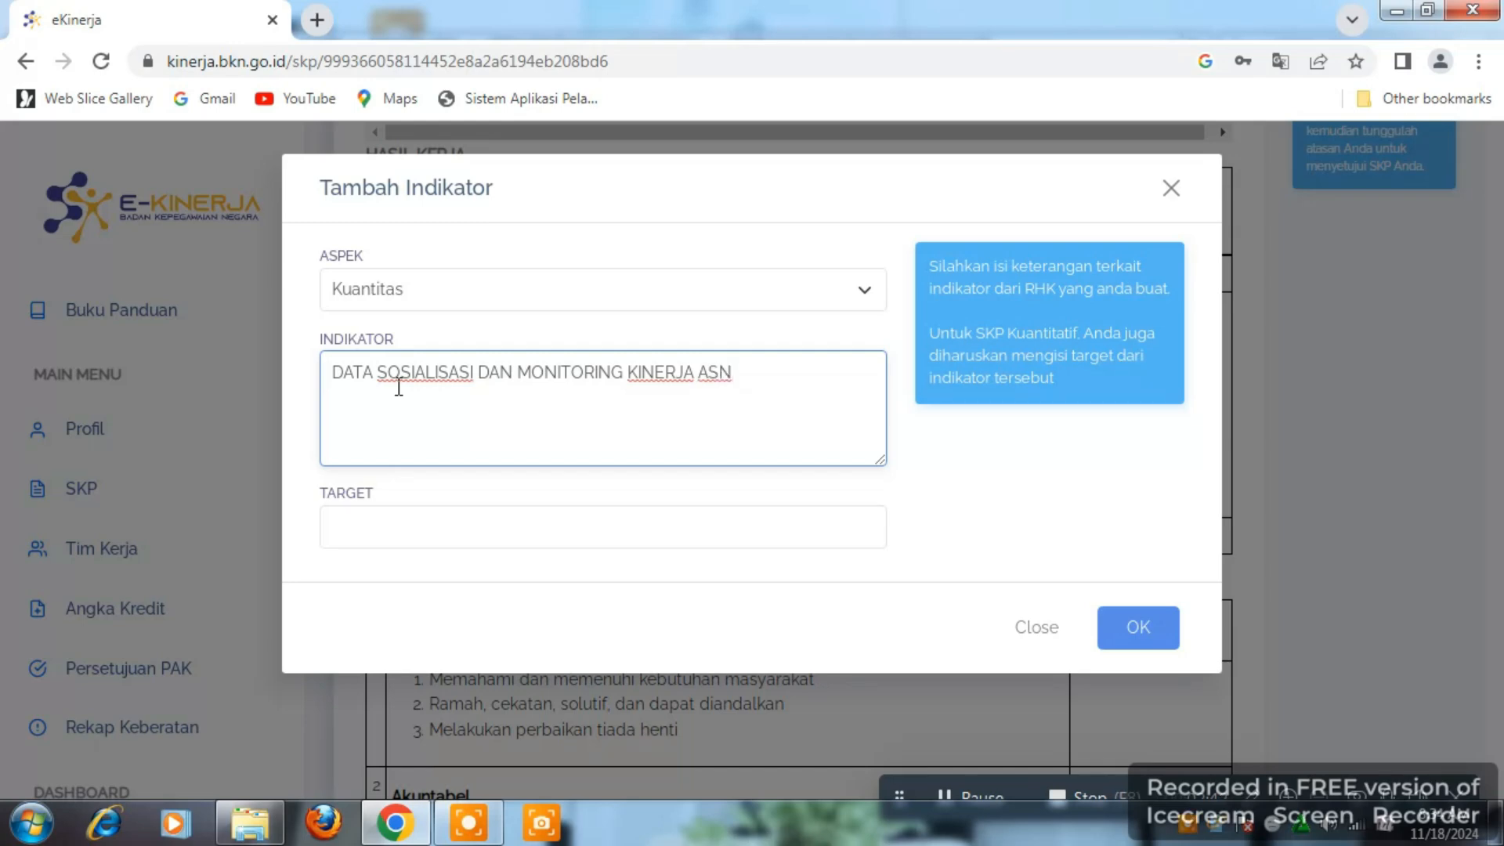
Set the indicator's target to 1 LAPORAN and save the indicator
click(452, 524)
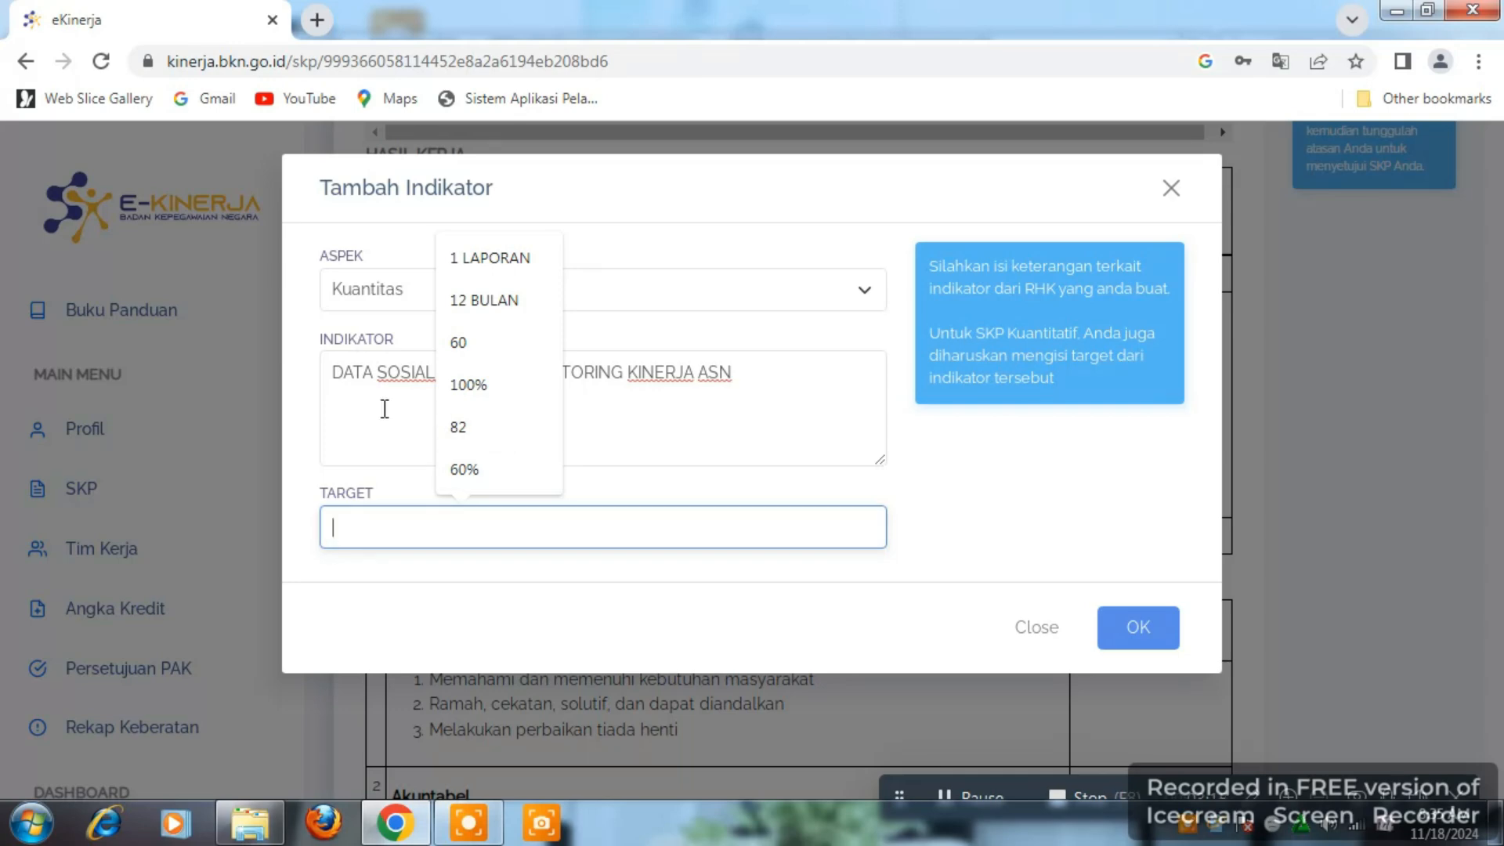
click(682, 415)
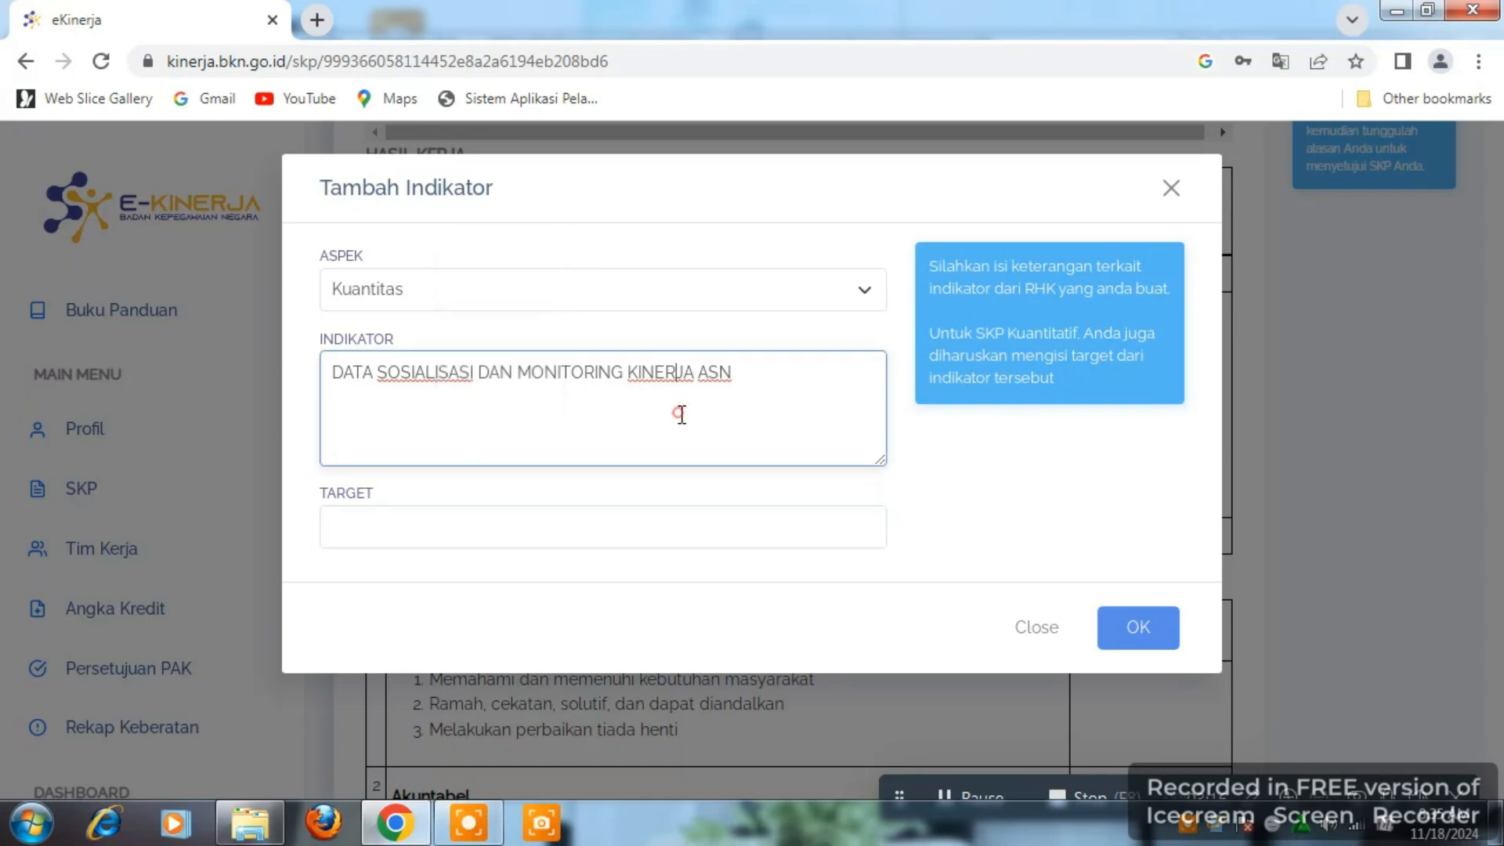
click(502, 518)
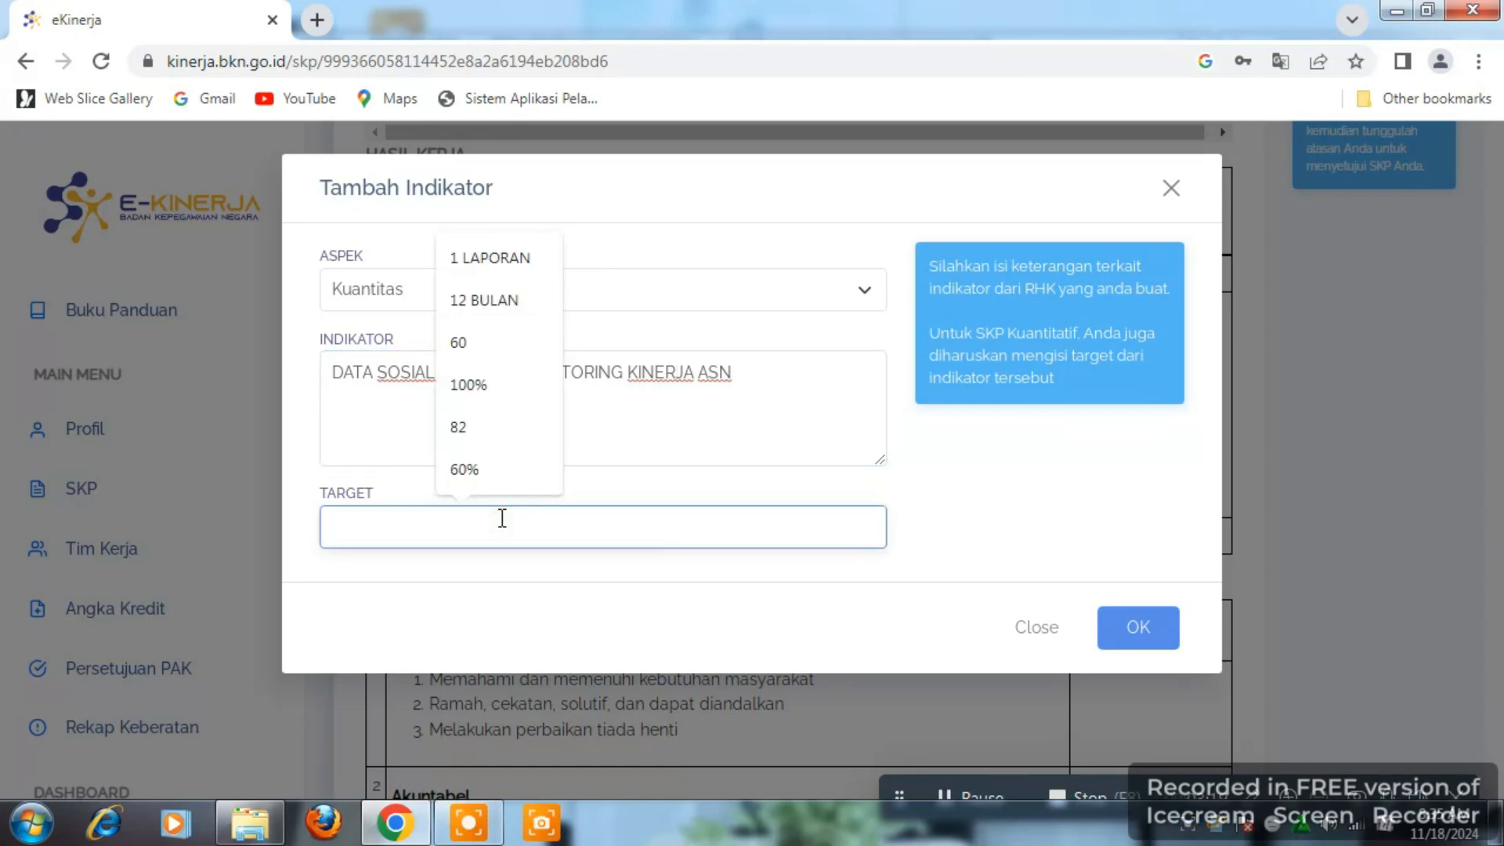
text(1 )
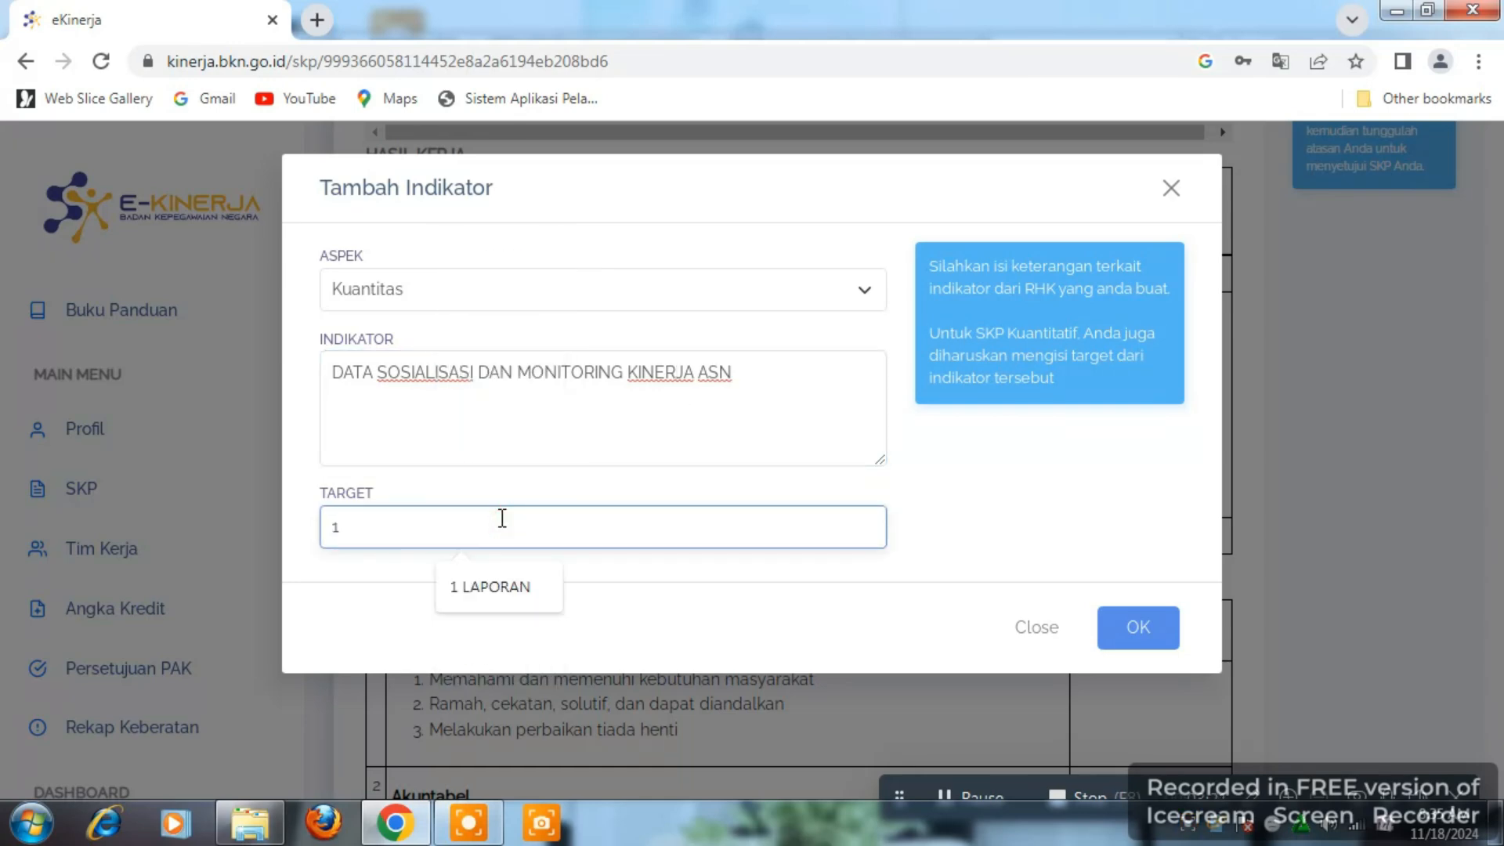
text(LAPORAN)
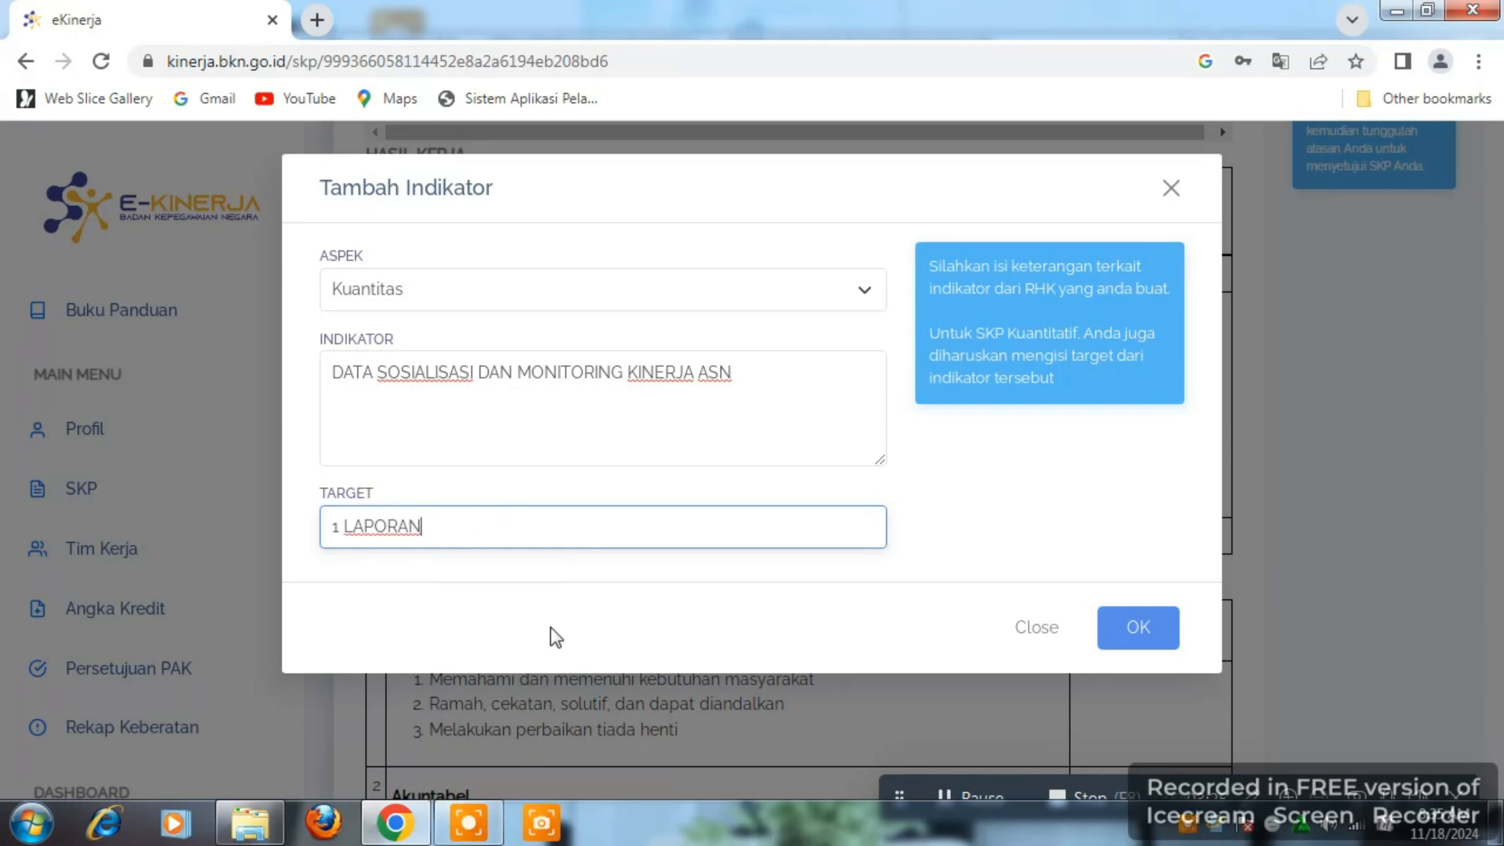
click(1133, 624)
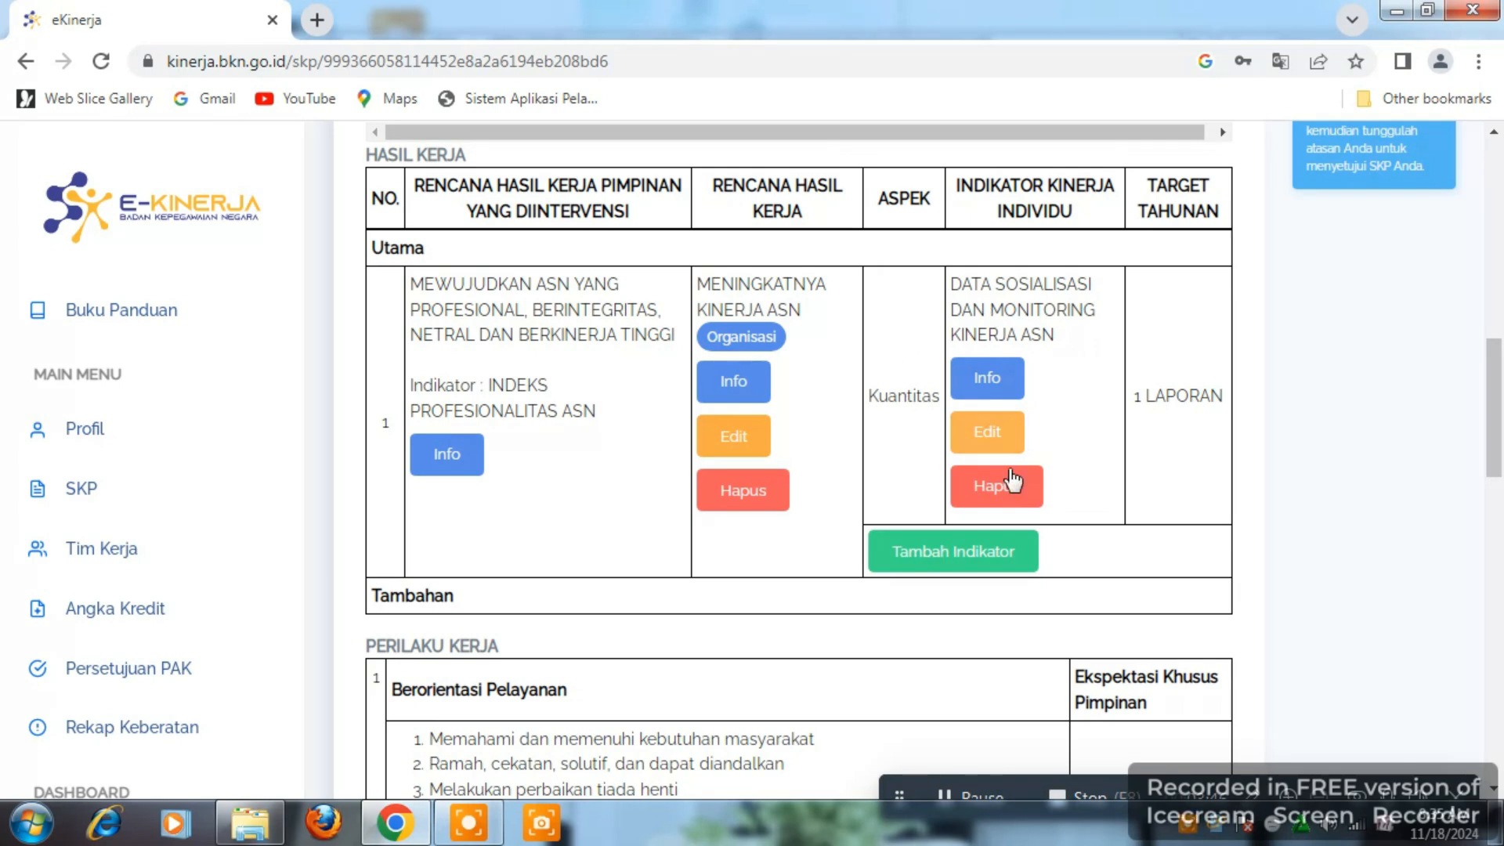
Start a Kualitas indicator for the RHK MENINGKATNYA KINERJA ASN with the text PERSENTASE PEMENUHAN DATA KINERJA ASN
click(979, 570)
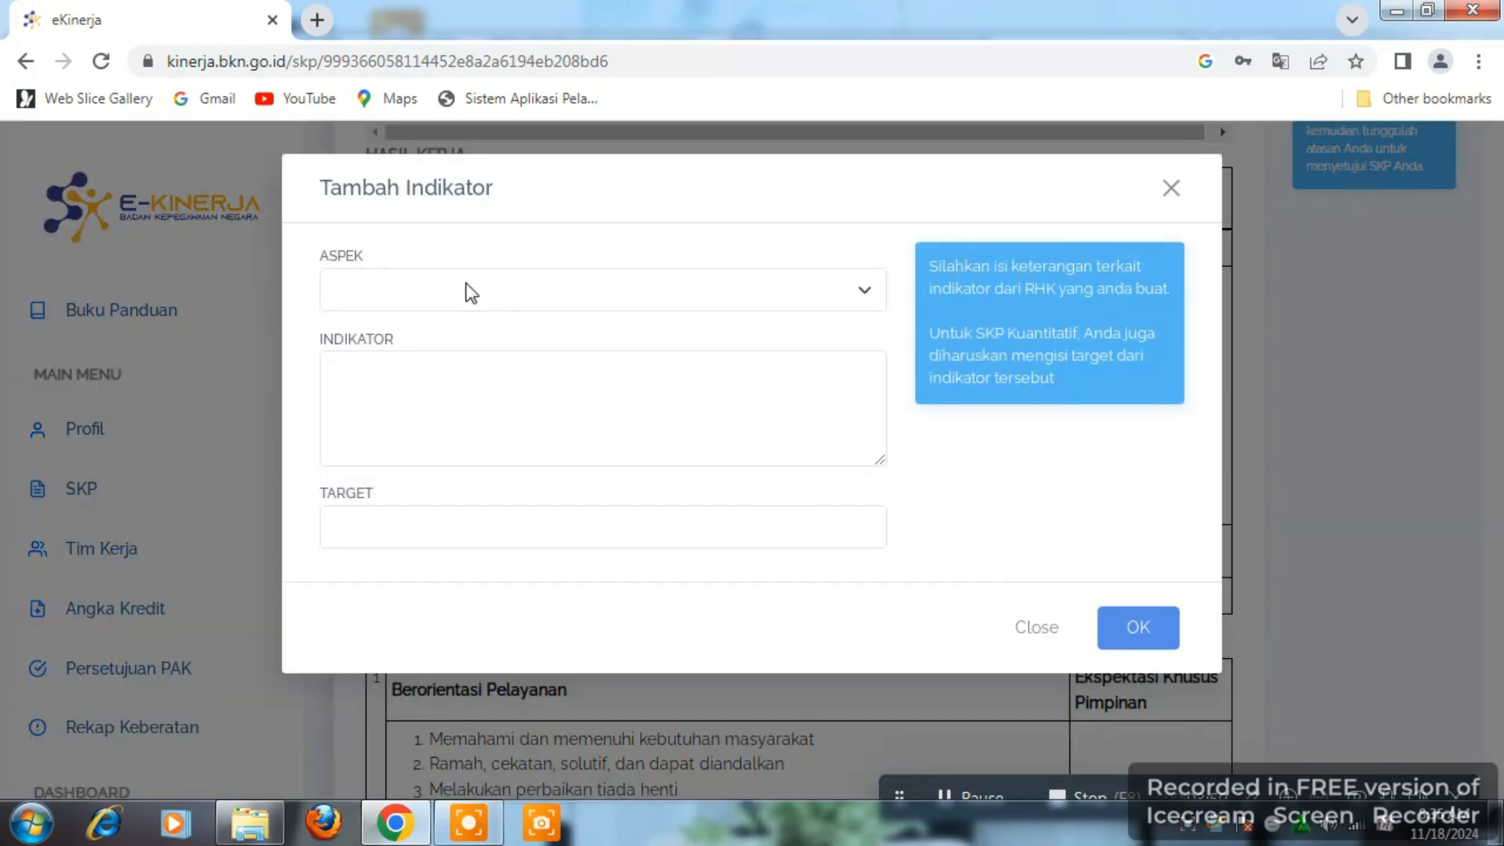
click(467, 290)
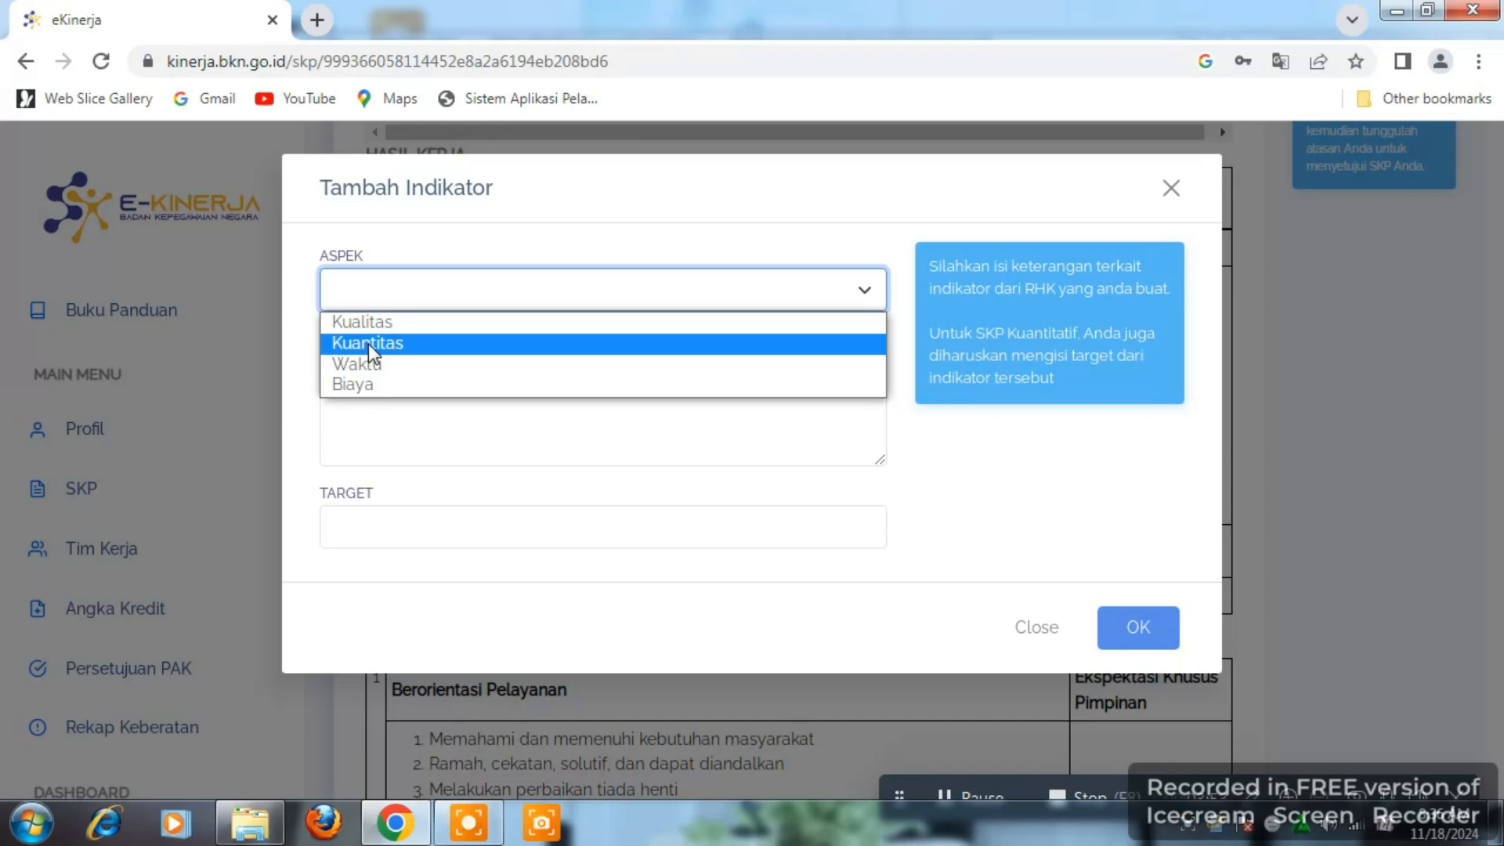
click(368, 323)
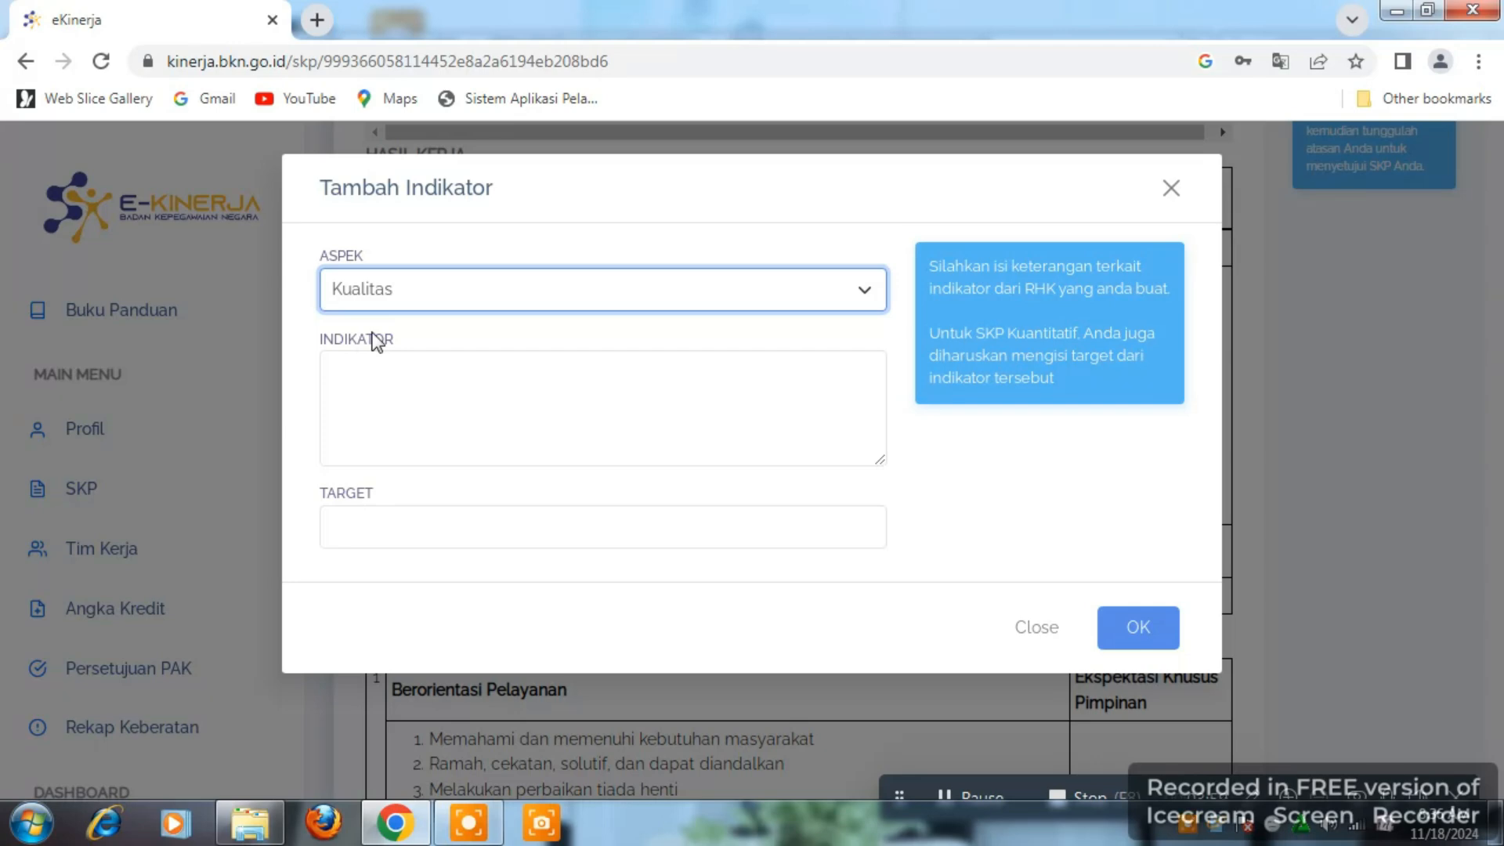
click(409, 398)
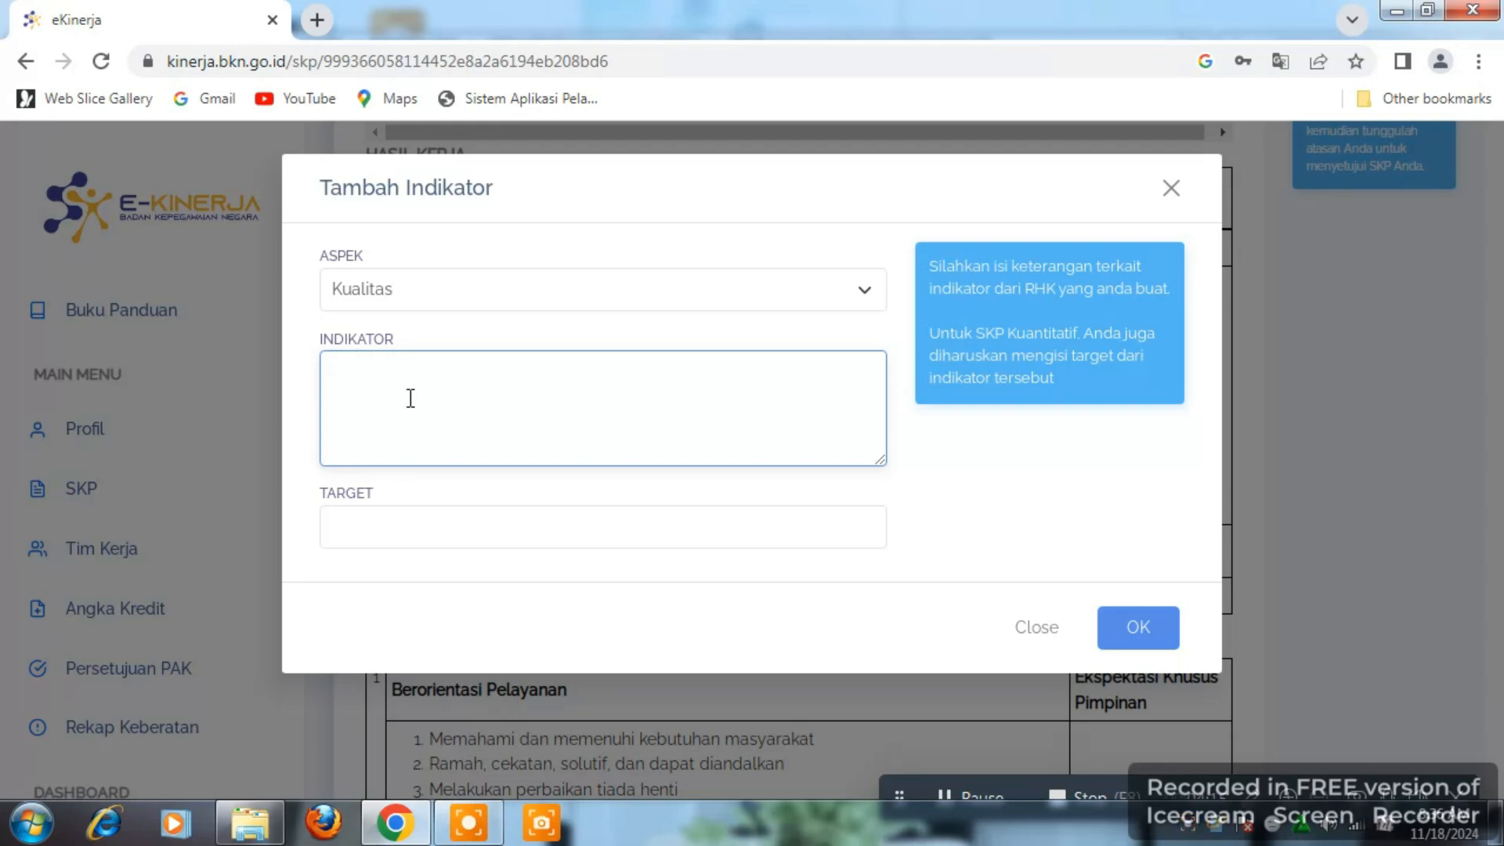
text(PERSENTASE PEME)
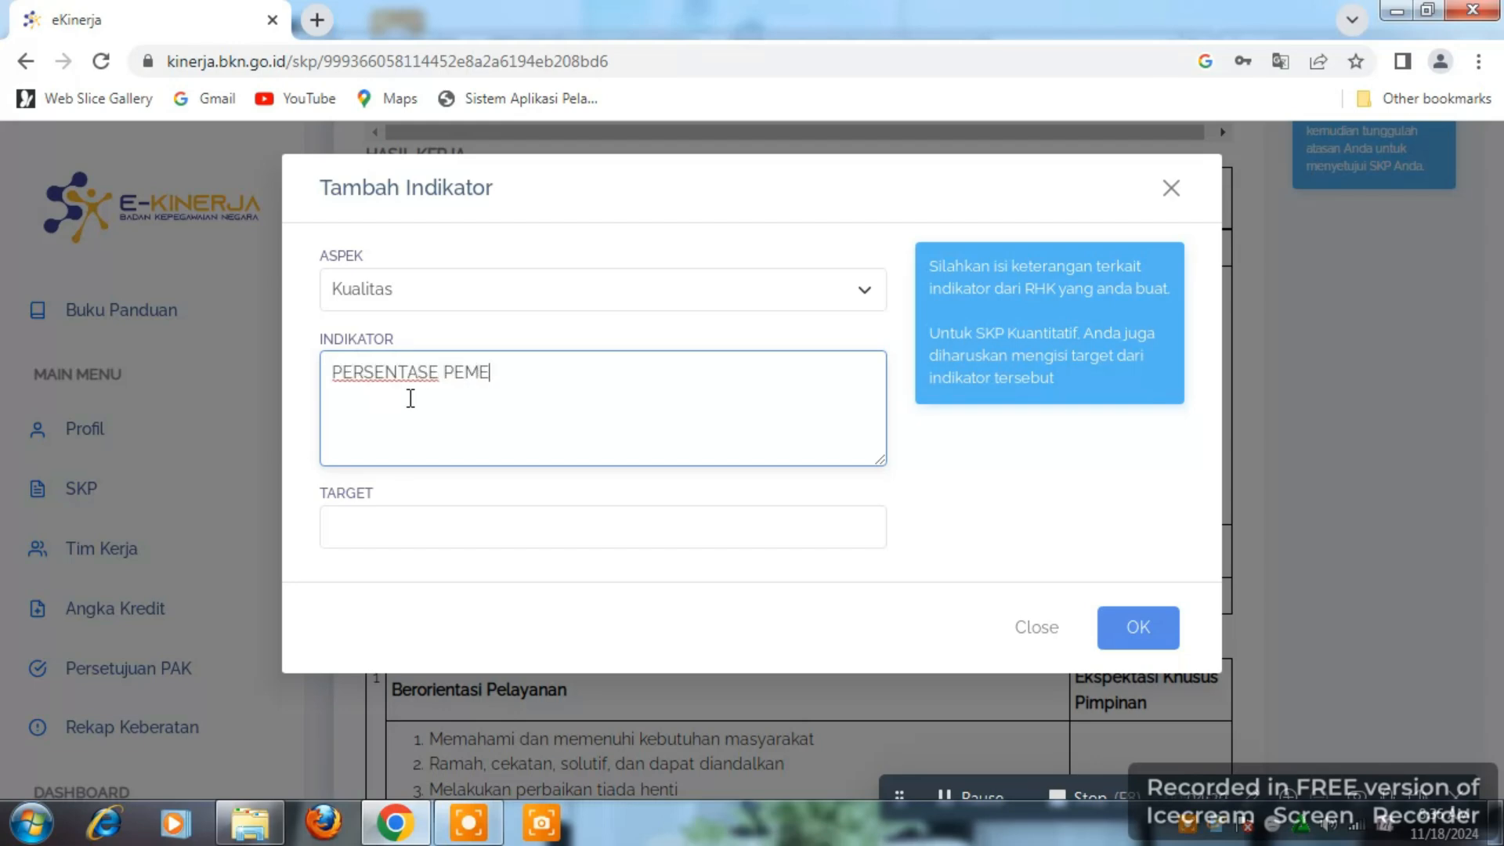
text(NUHAN )
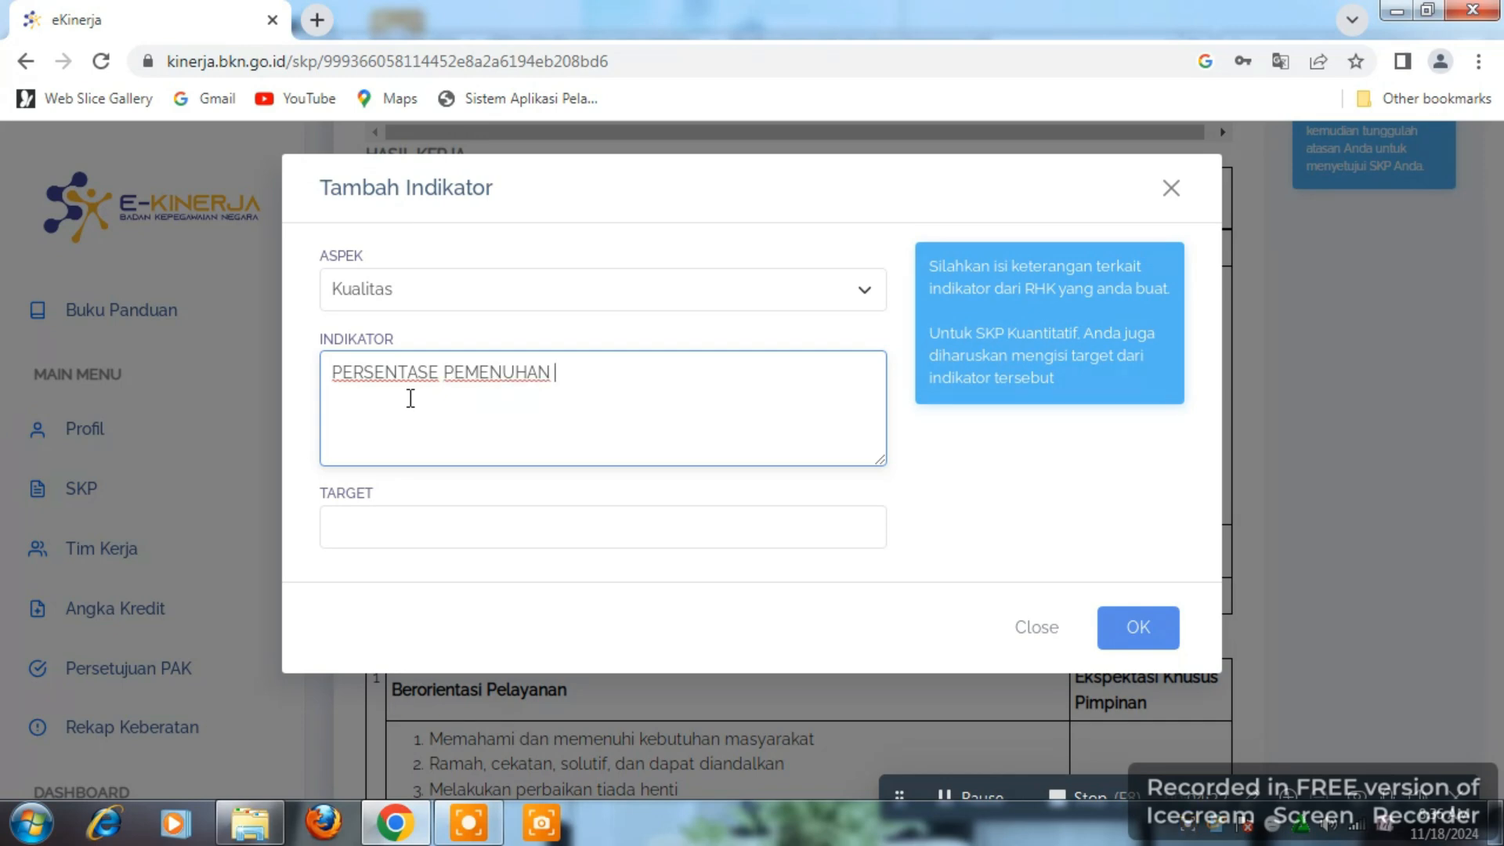
text(DATA KINERJA ASN)
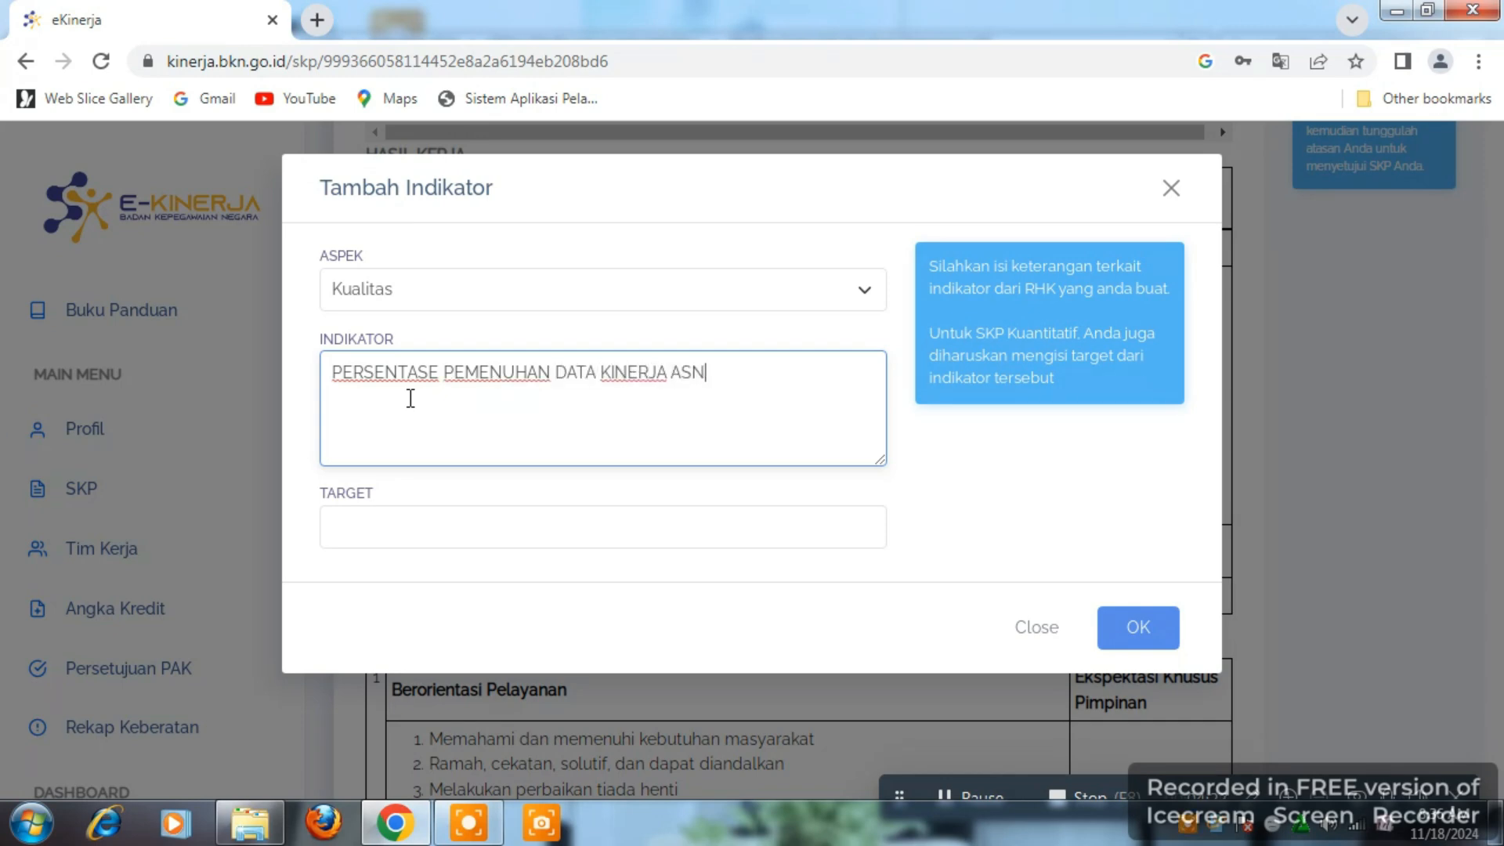
Set the Kualitas indicator's target to 90-100% and save the indicator
click(574, 541)
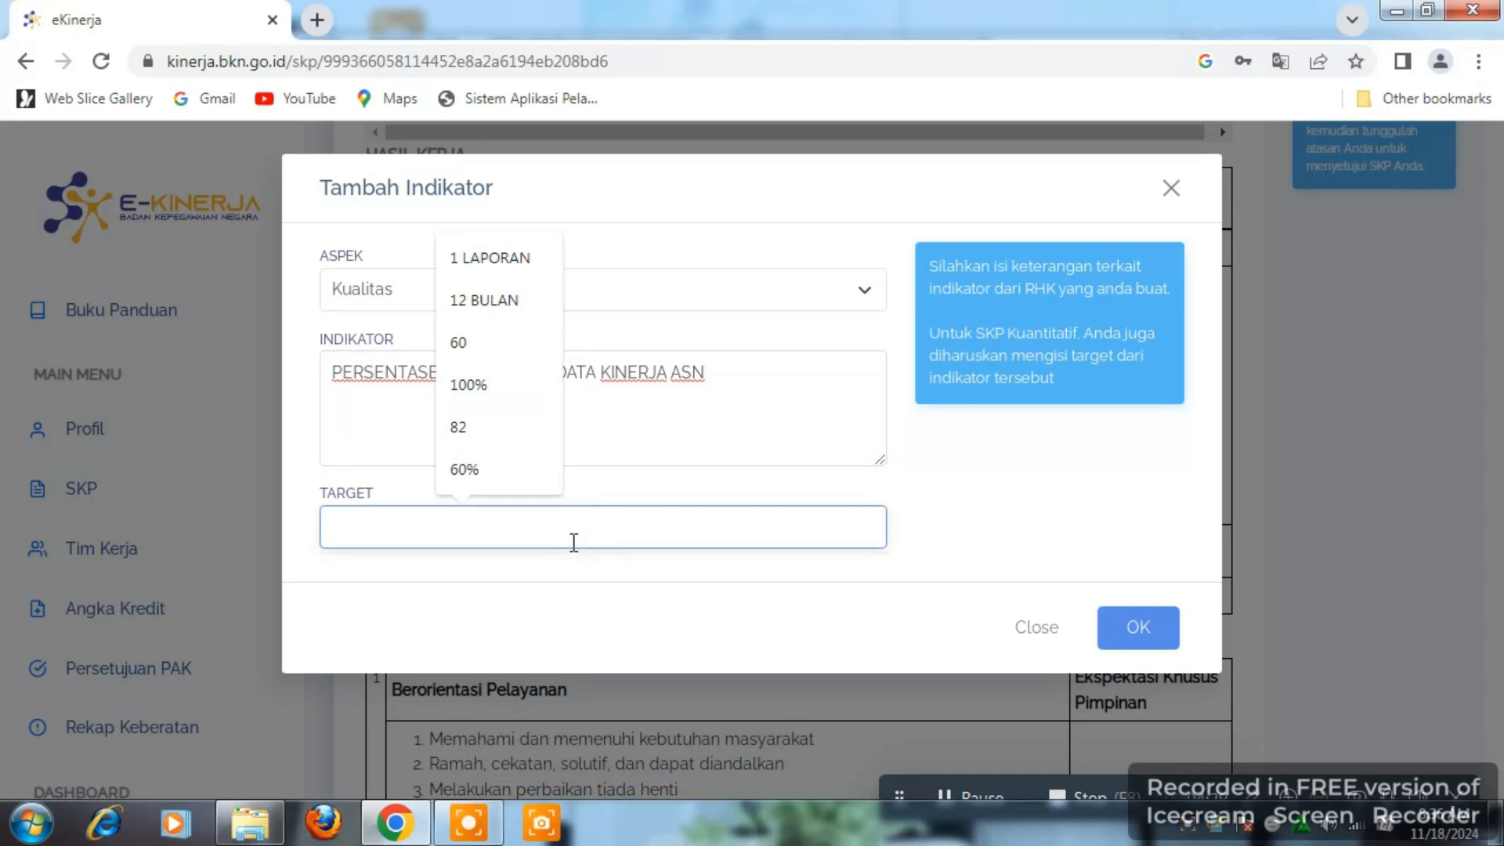
text(1)
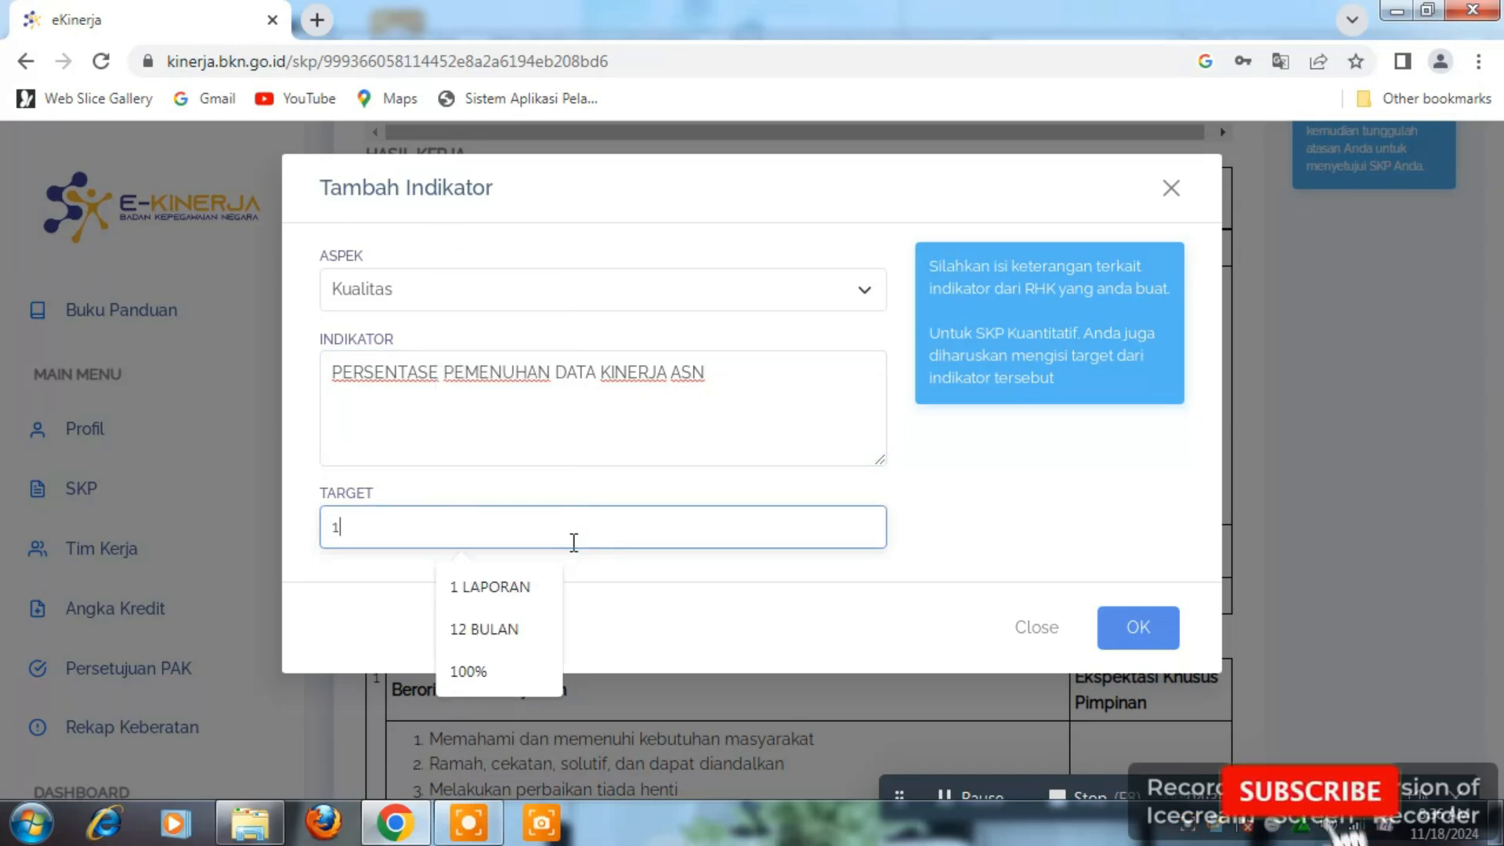
text(00)
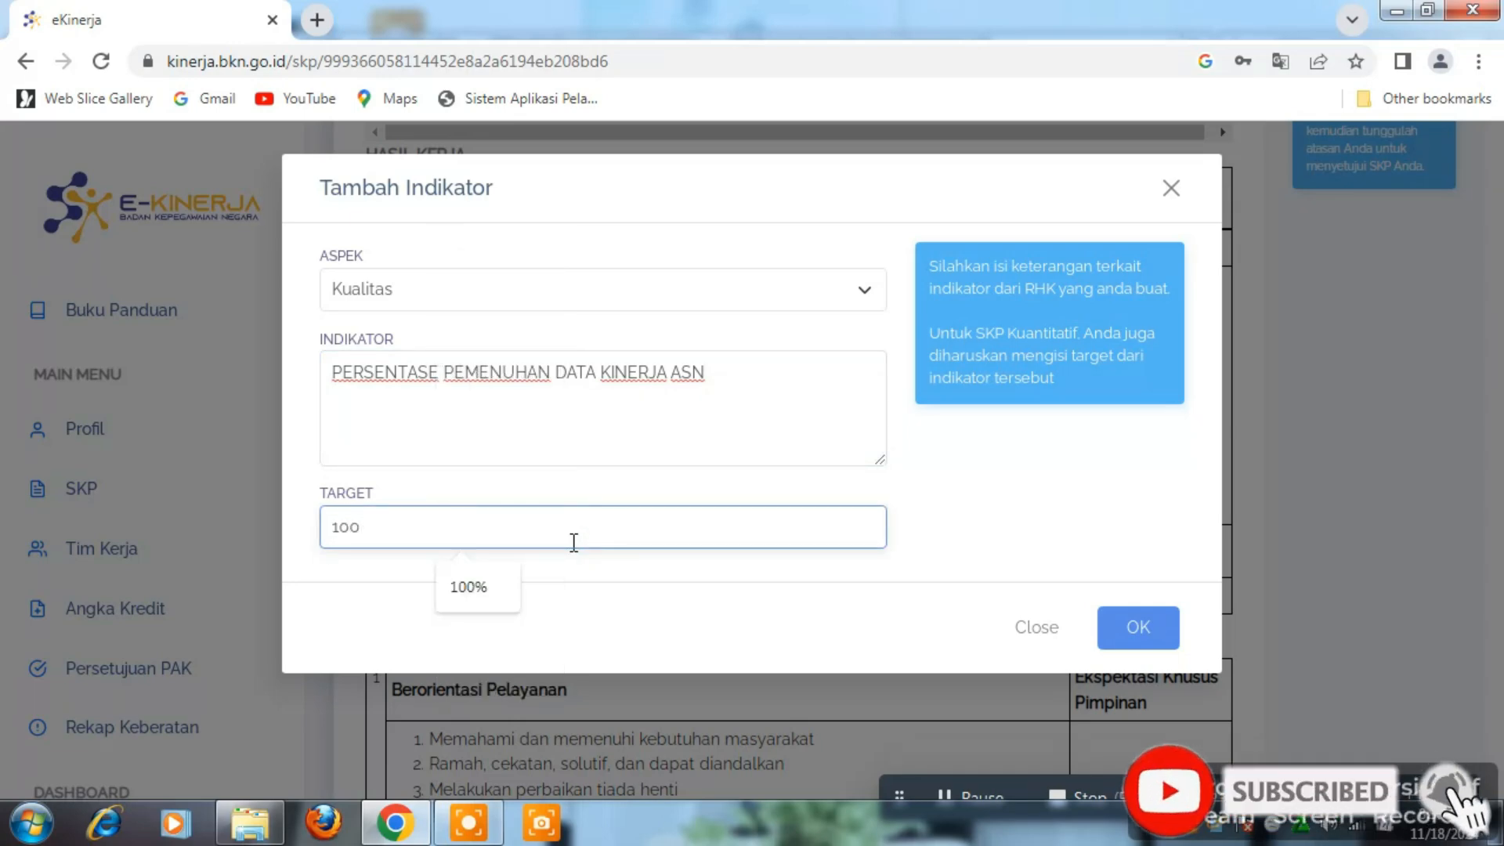
click(501, 593)
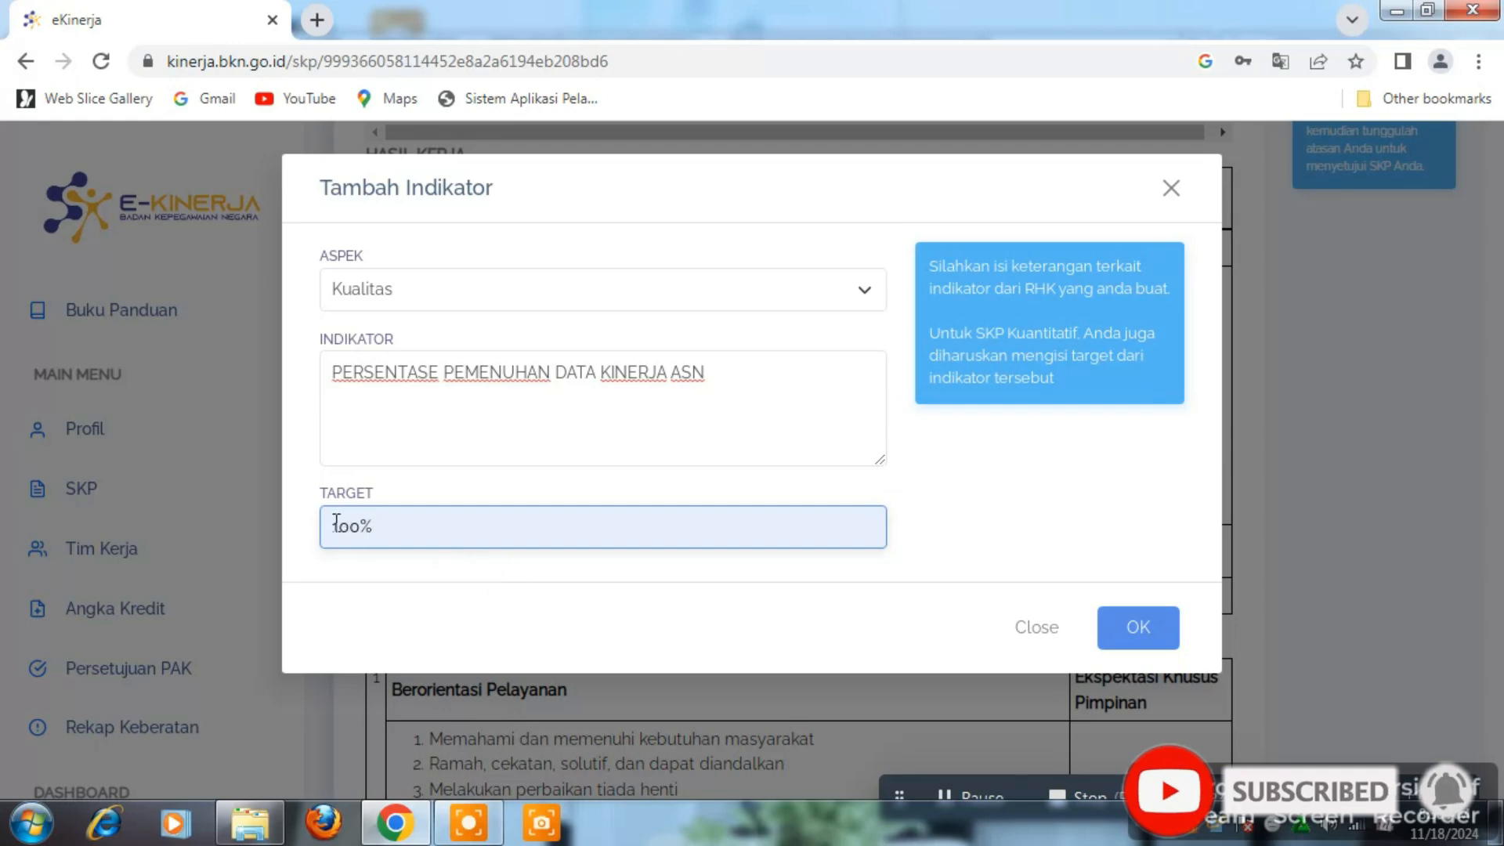
click(333, 521)
text(90)
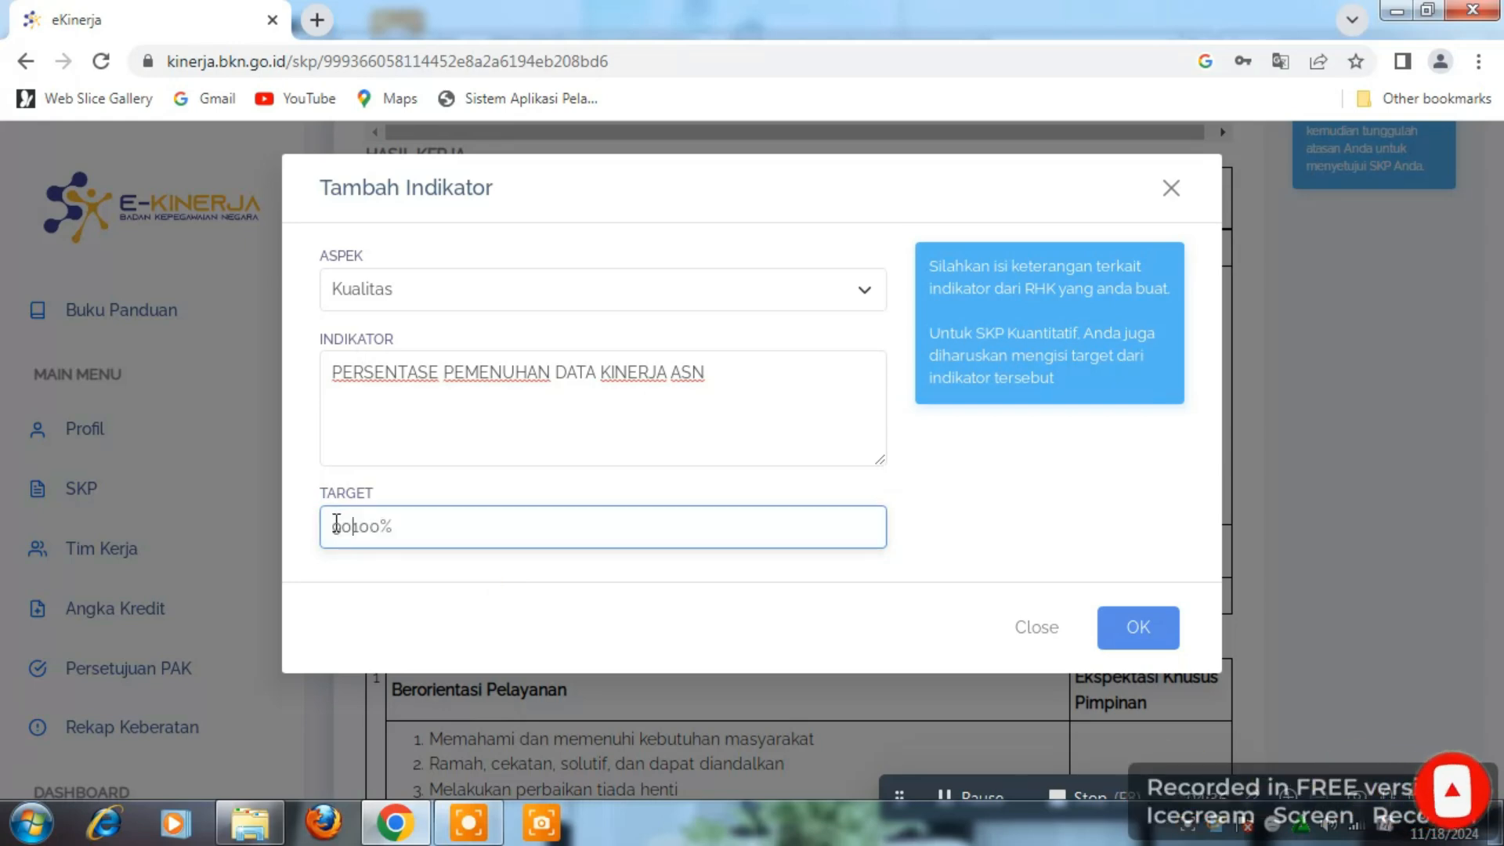
text(-)
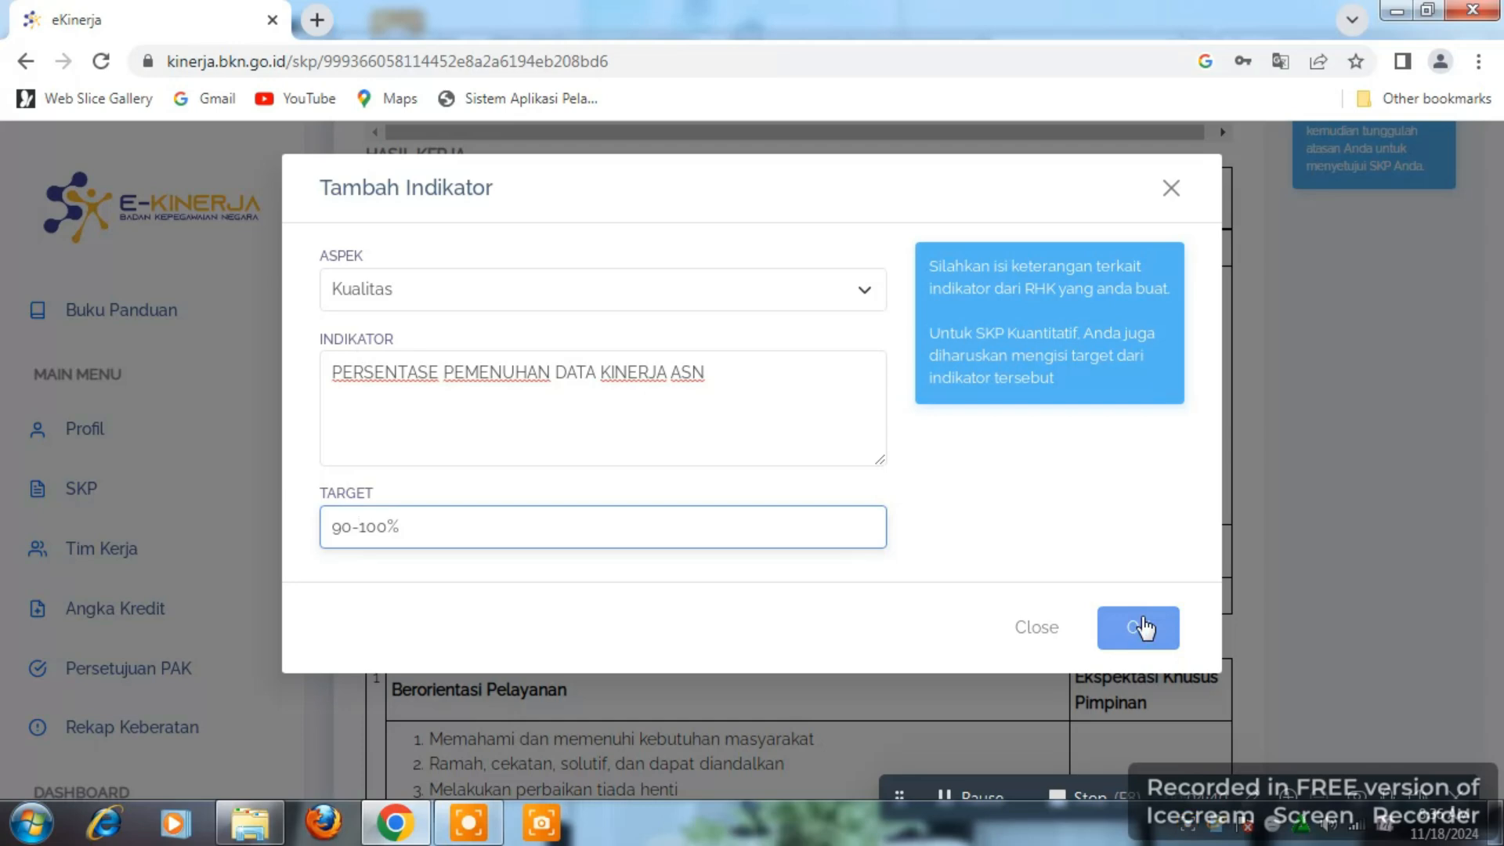
click(1139, 624)
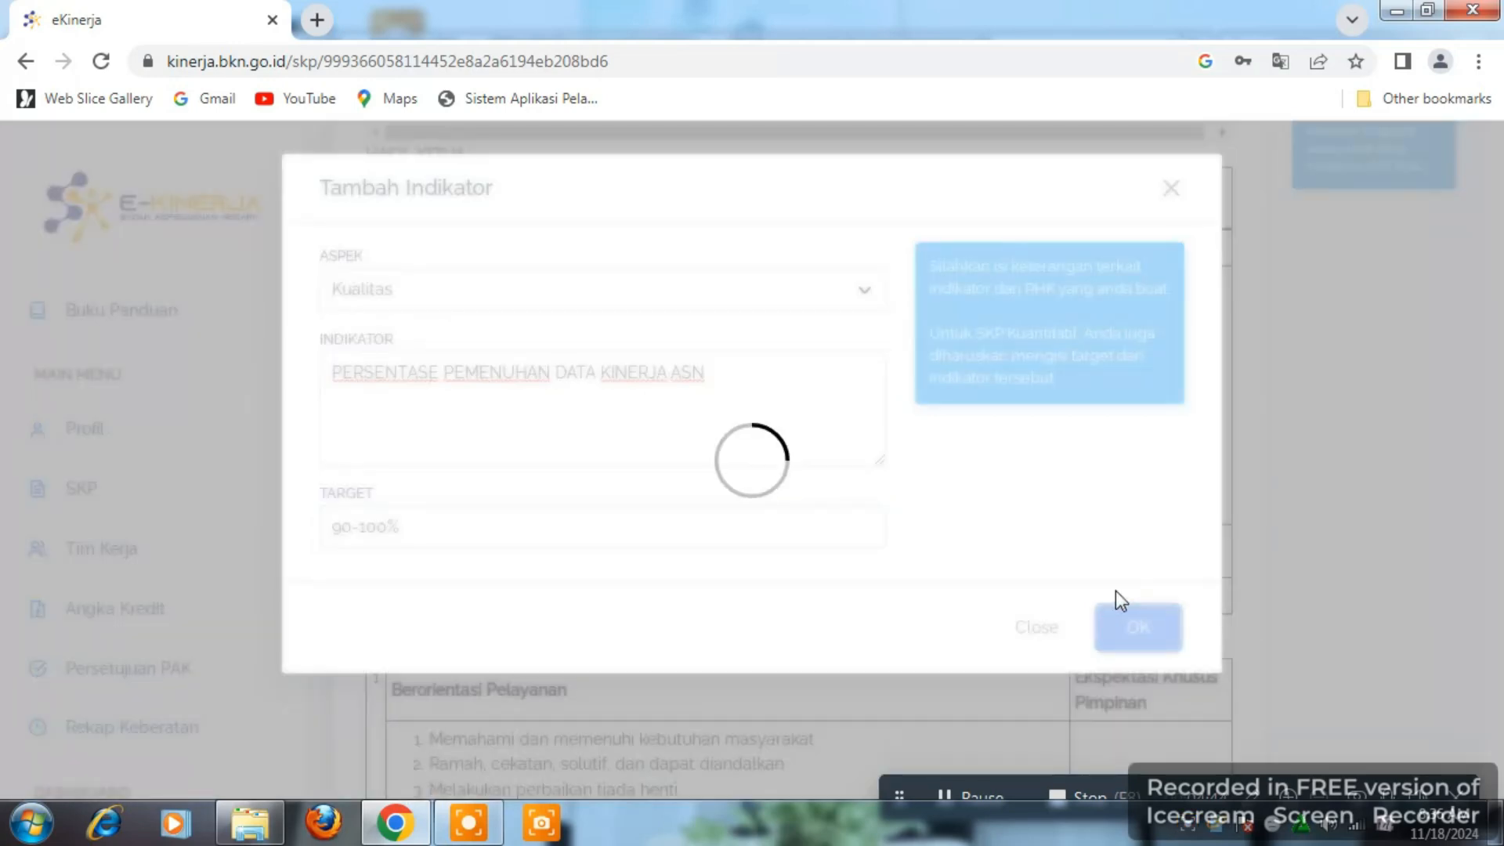
Start another indicator for the same RHK with the aspect Waktu and the text WAKTU PELAKSANAAN KEGIATAN
scroll(1116, 600, down, 2)
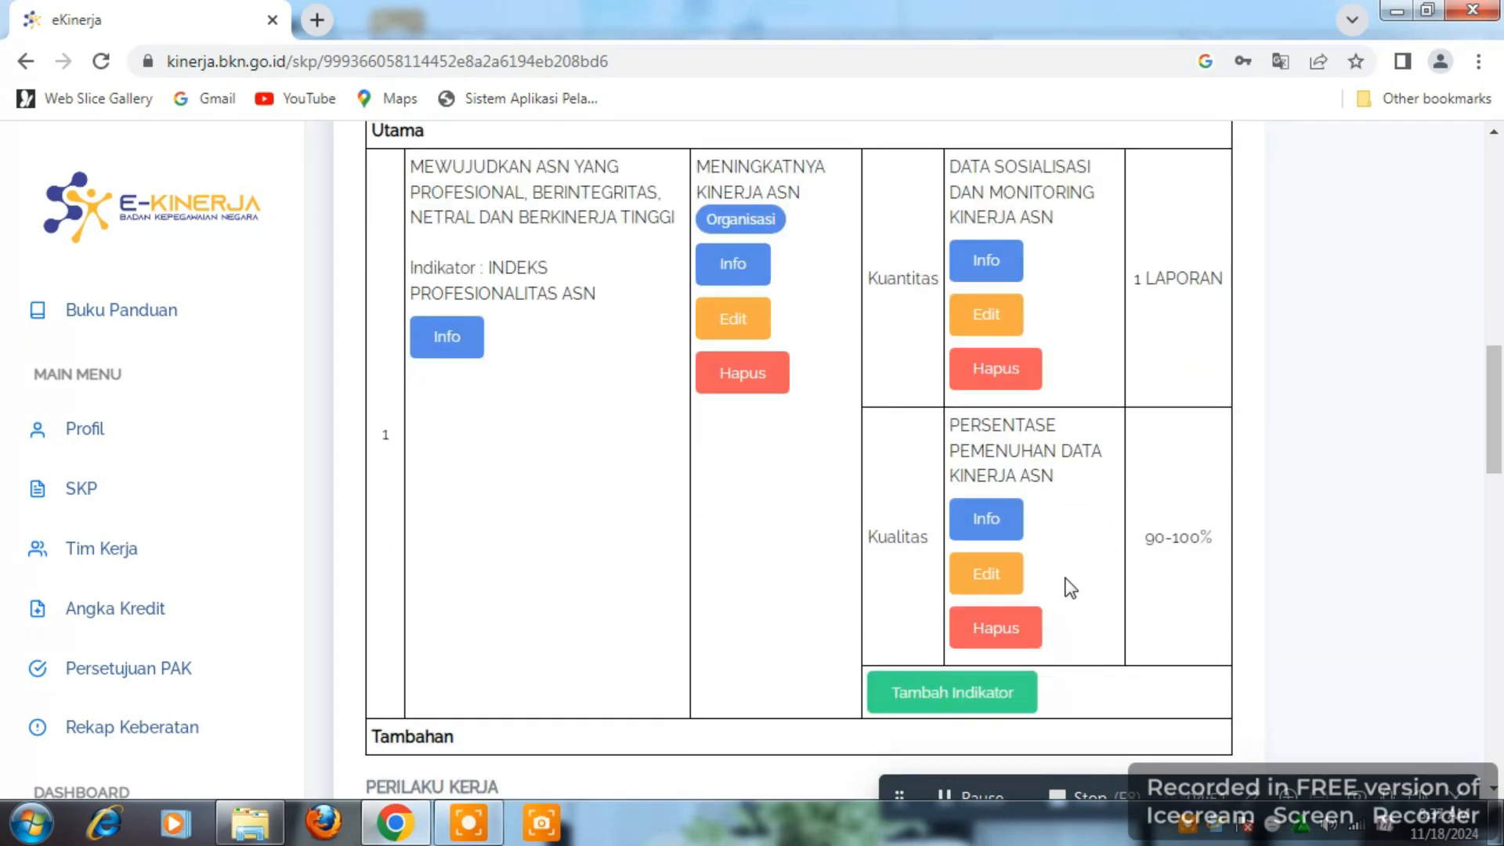
scroll(1070, 587, up, 2)
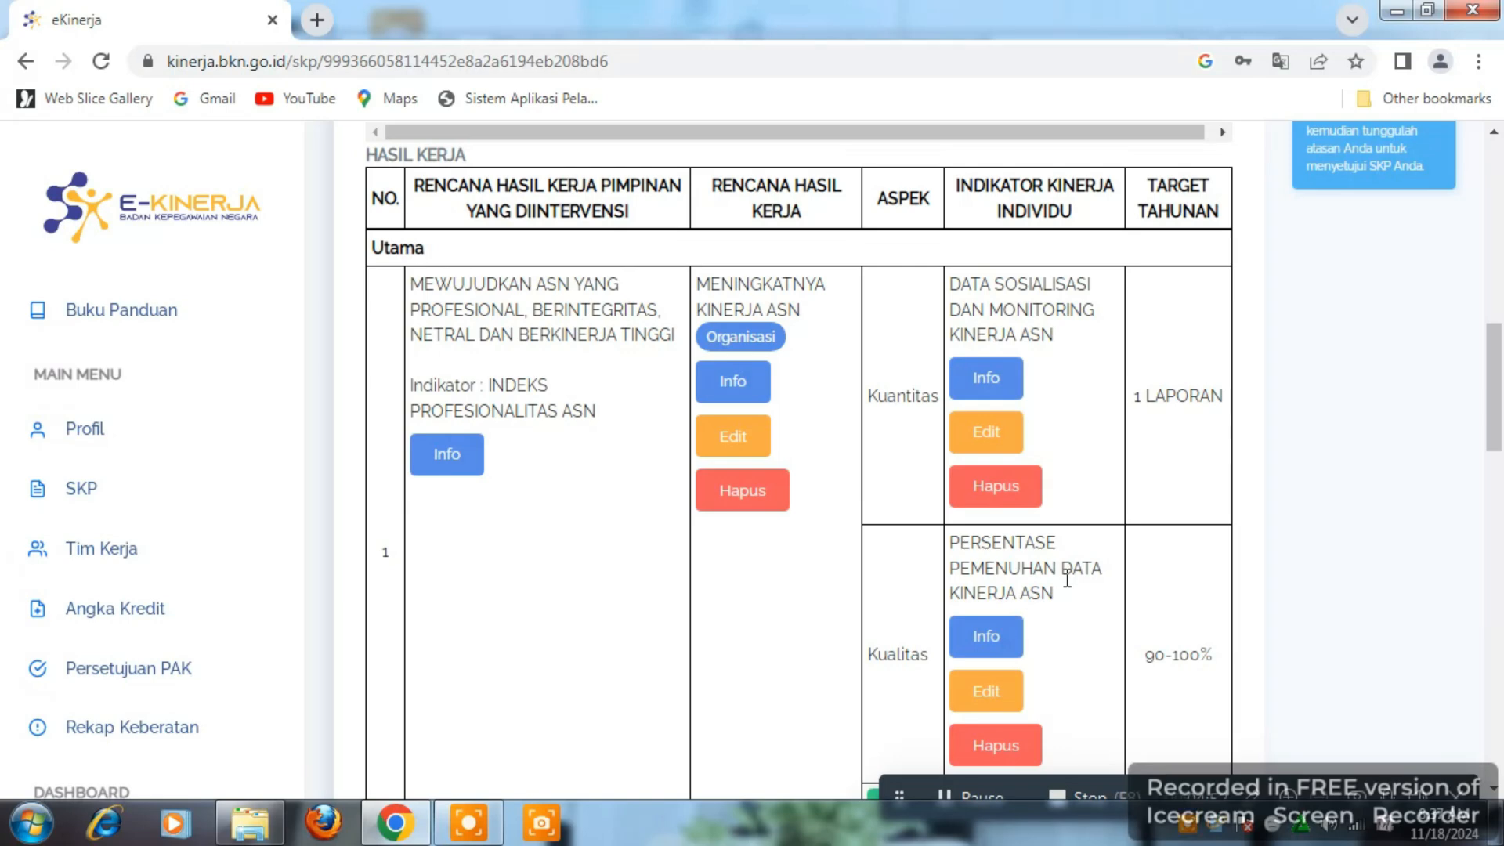
scroll(1066, 579, down, 2)
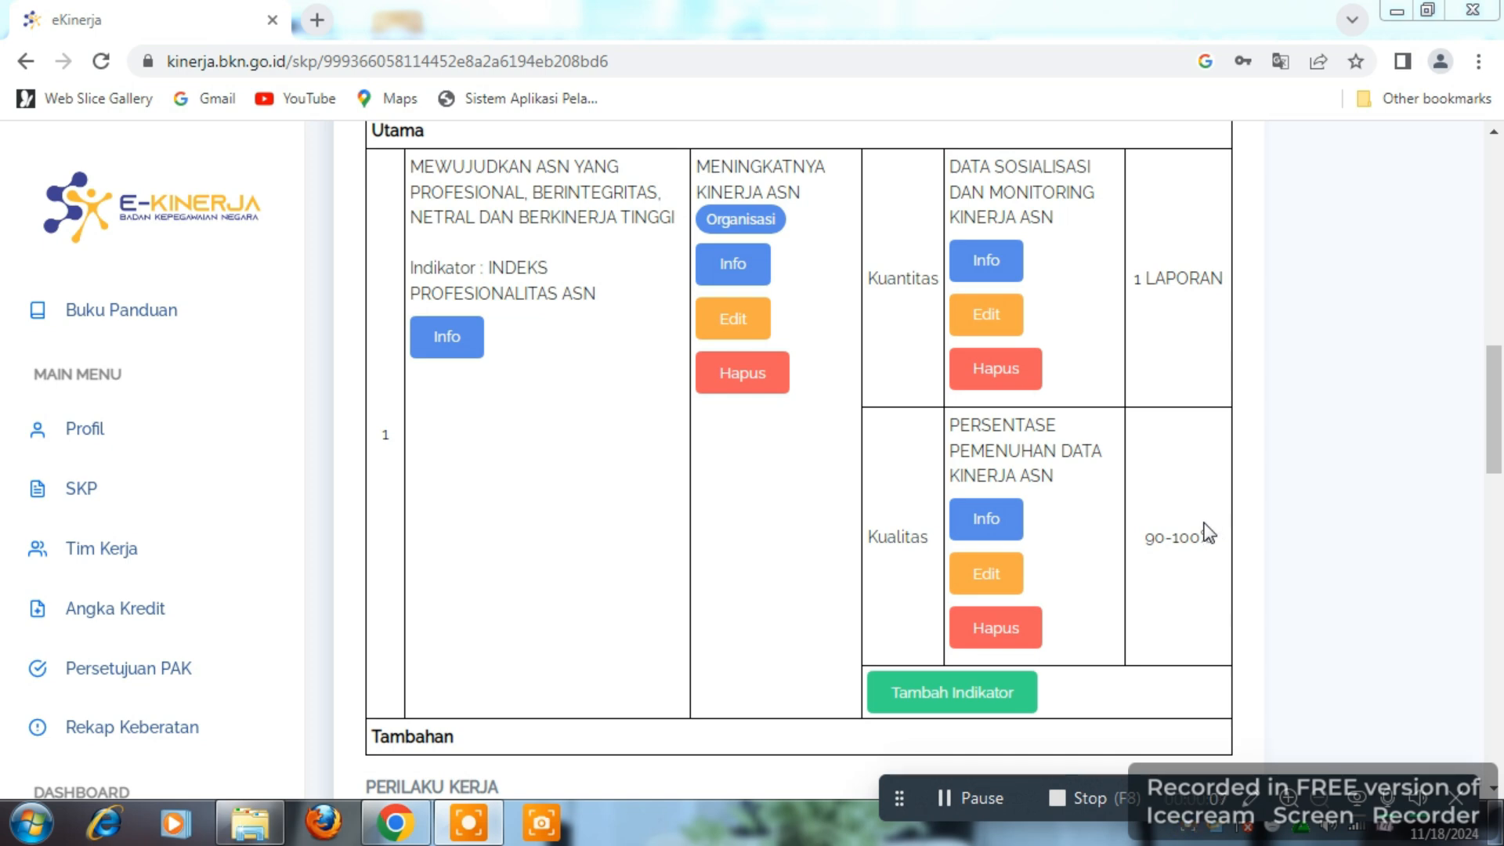
click(968, 696)
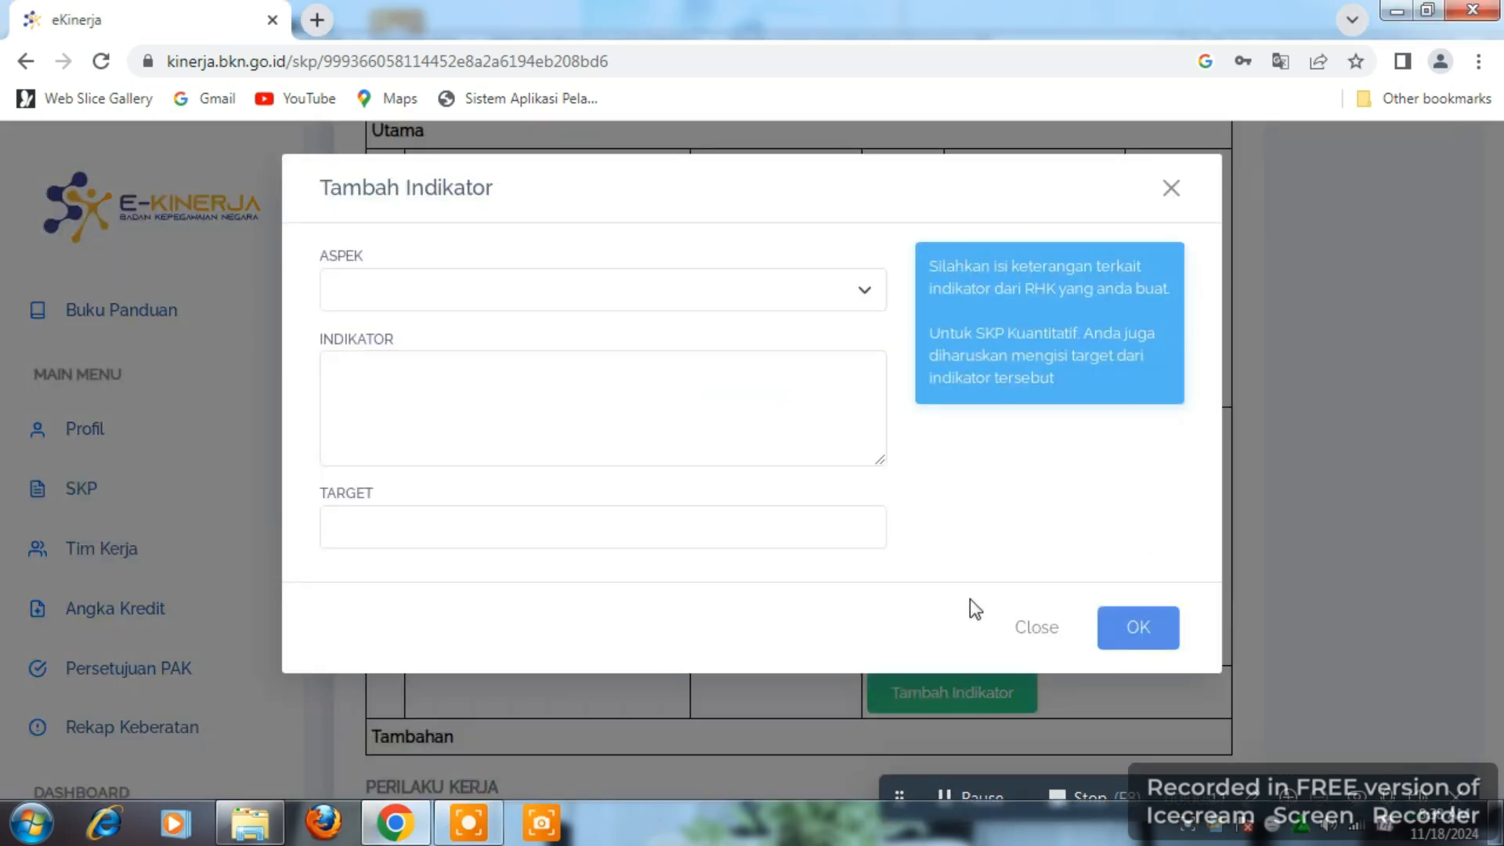
click(483, 295)
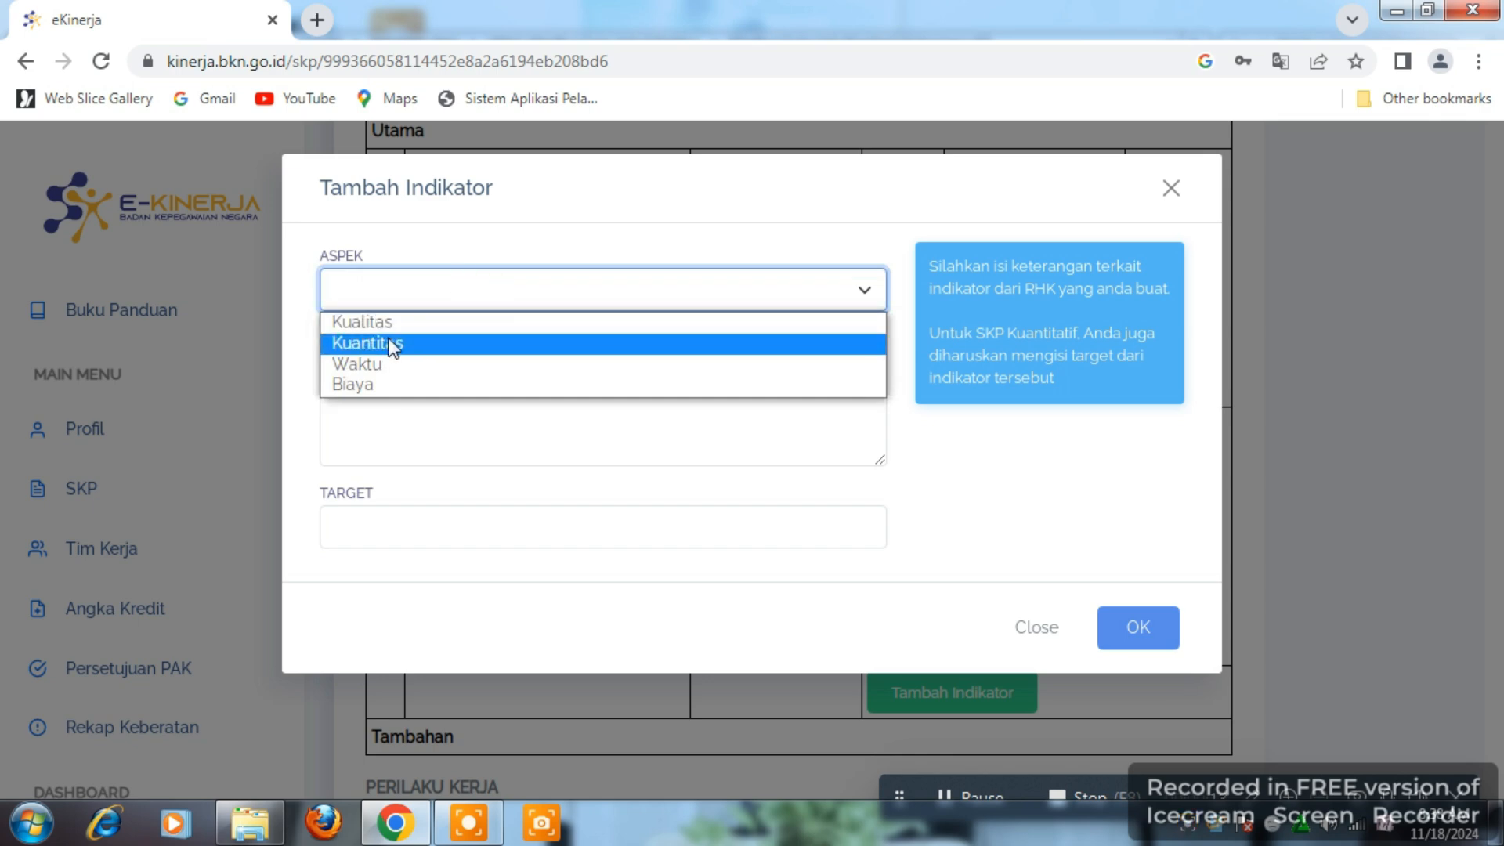
click(369, 378)
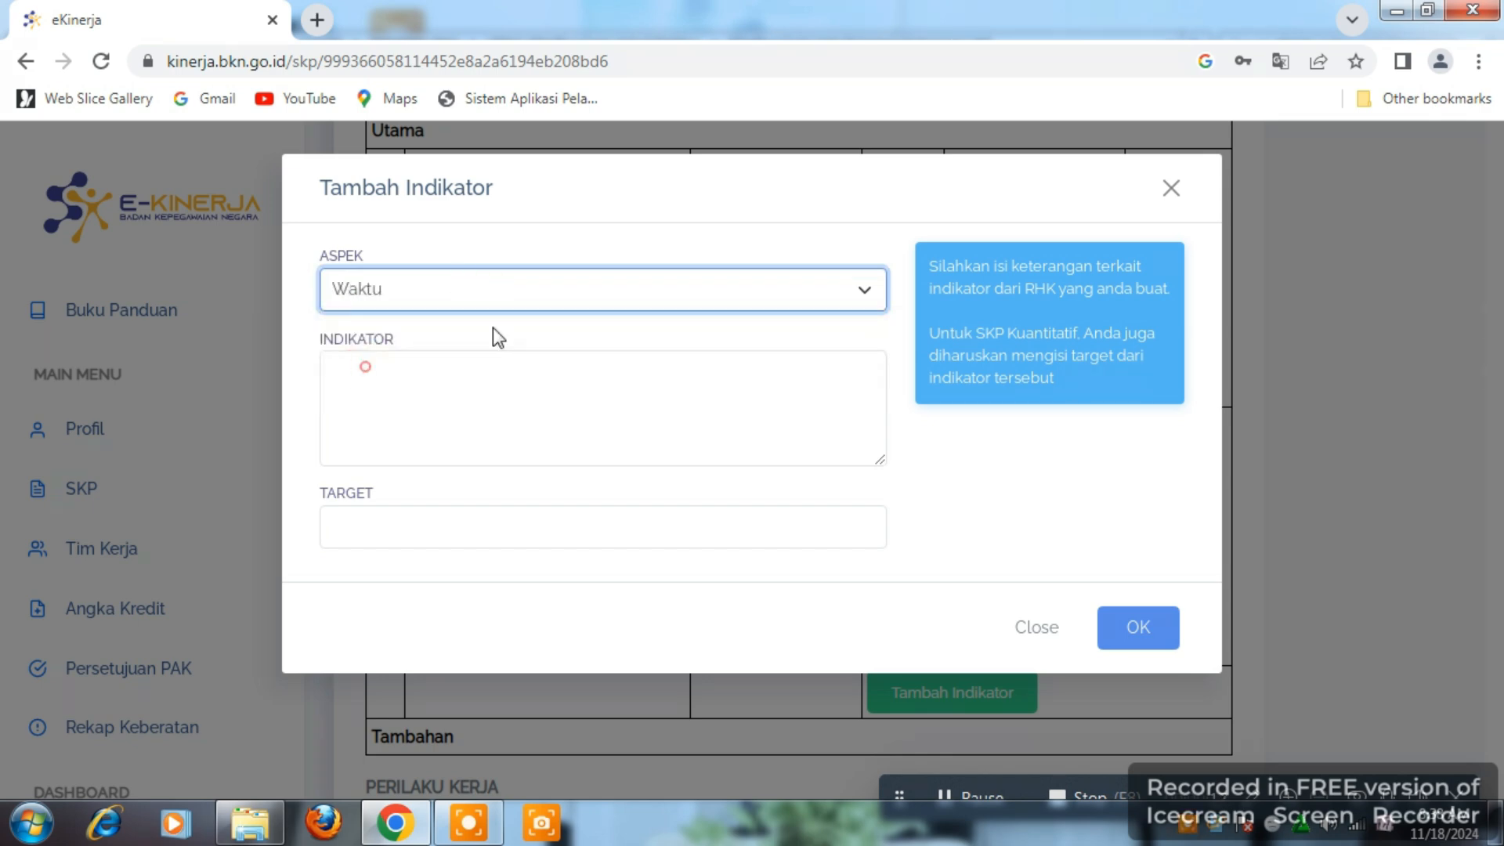
click(443, 373)
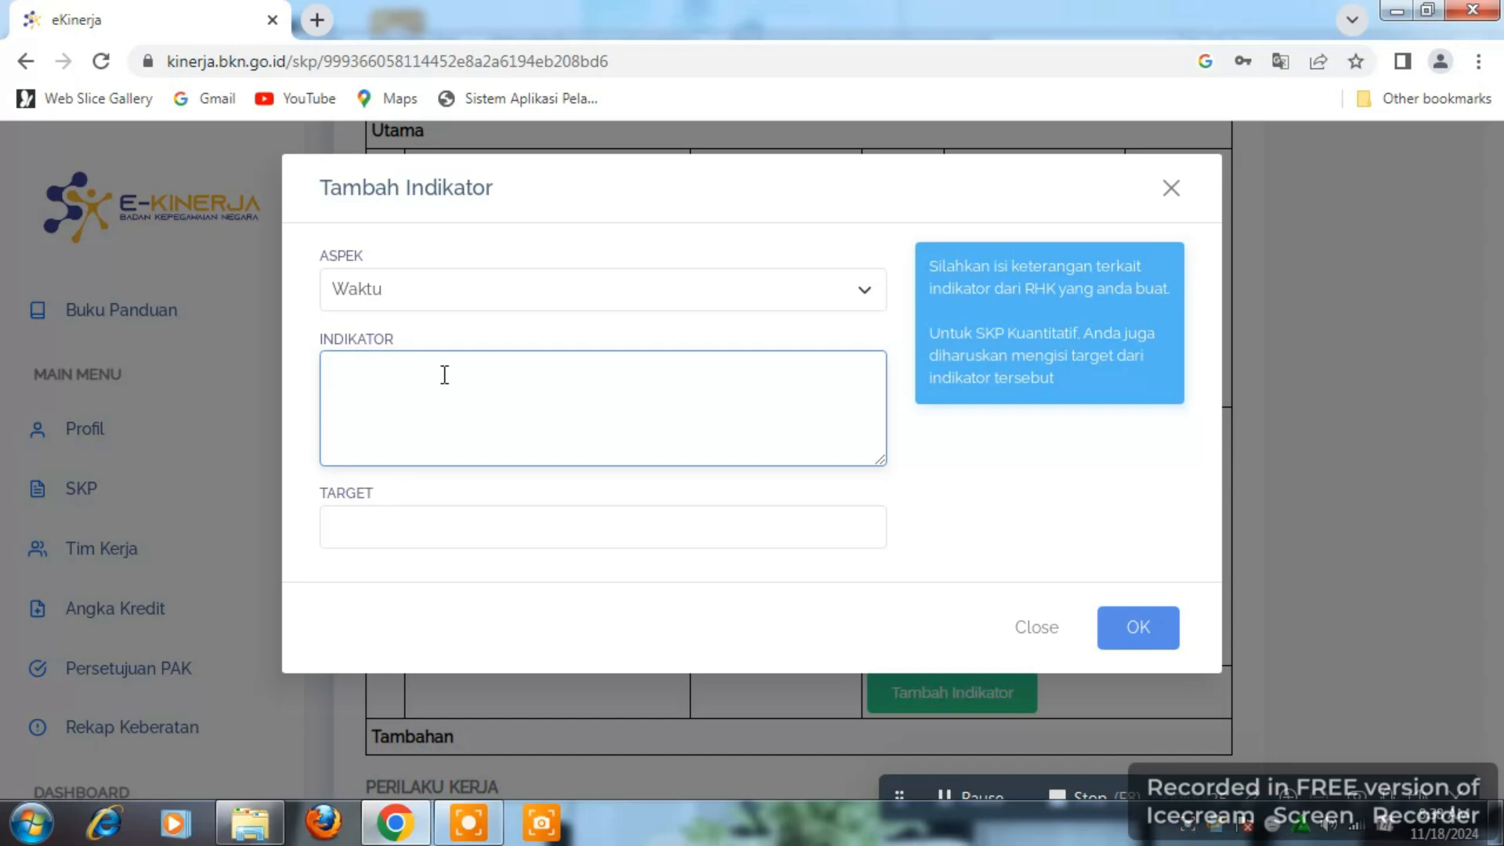
text(WAKTU PELAKSANAAN )
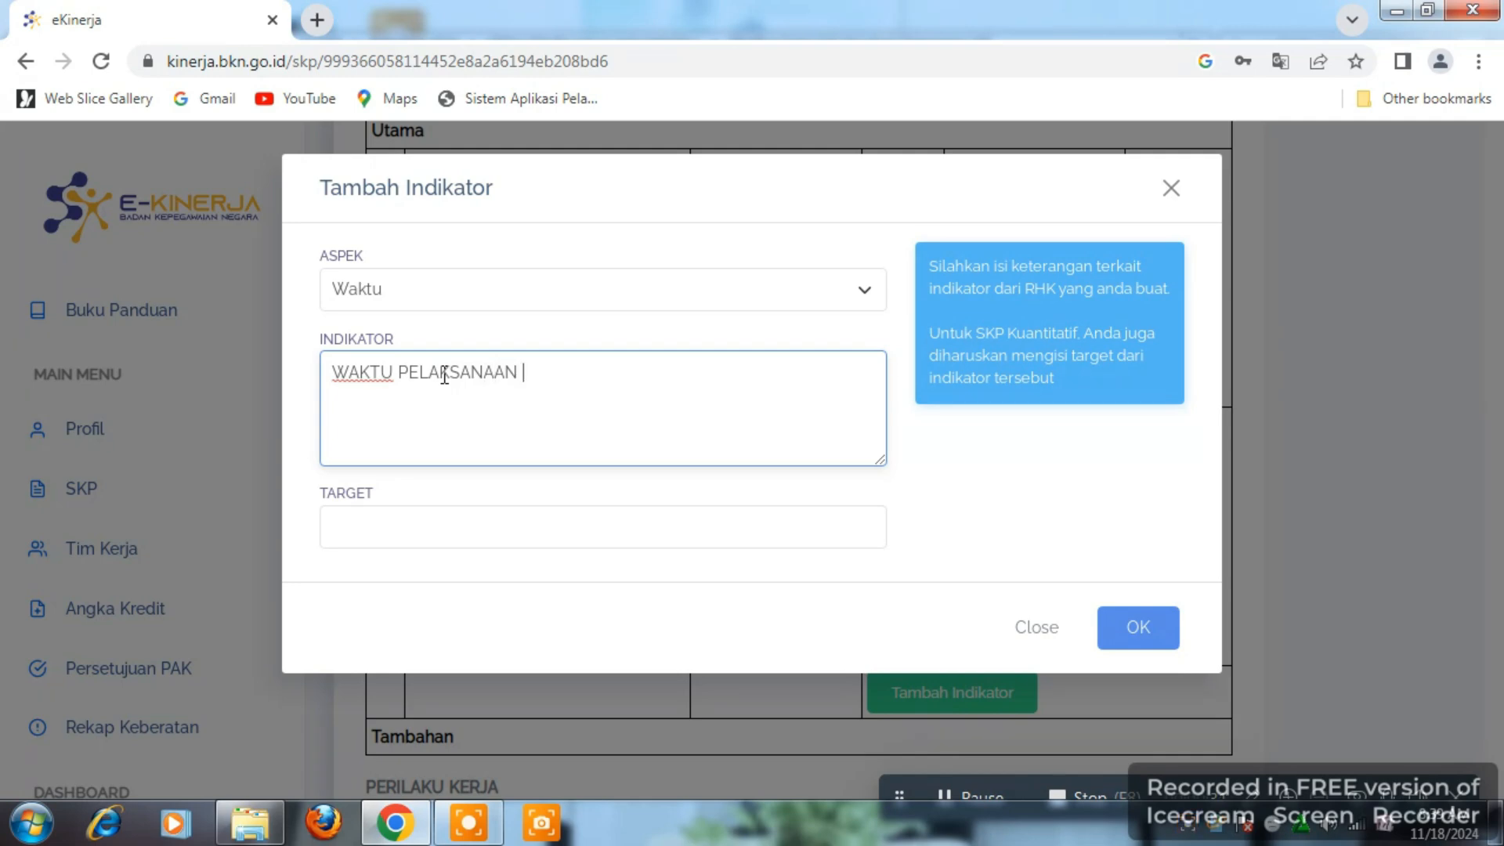
text(KEGIATAN)
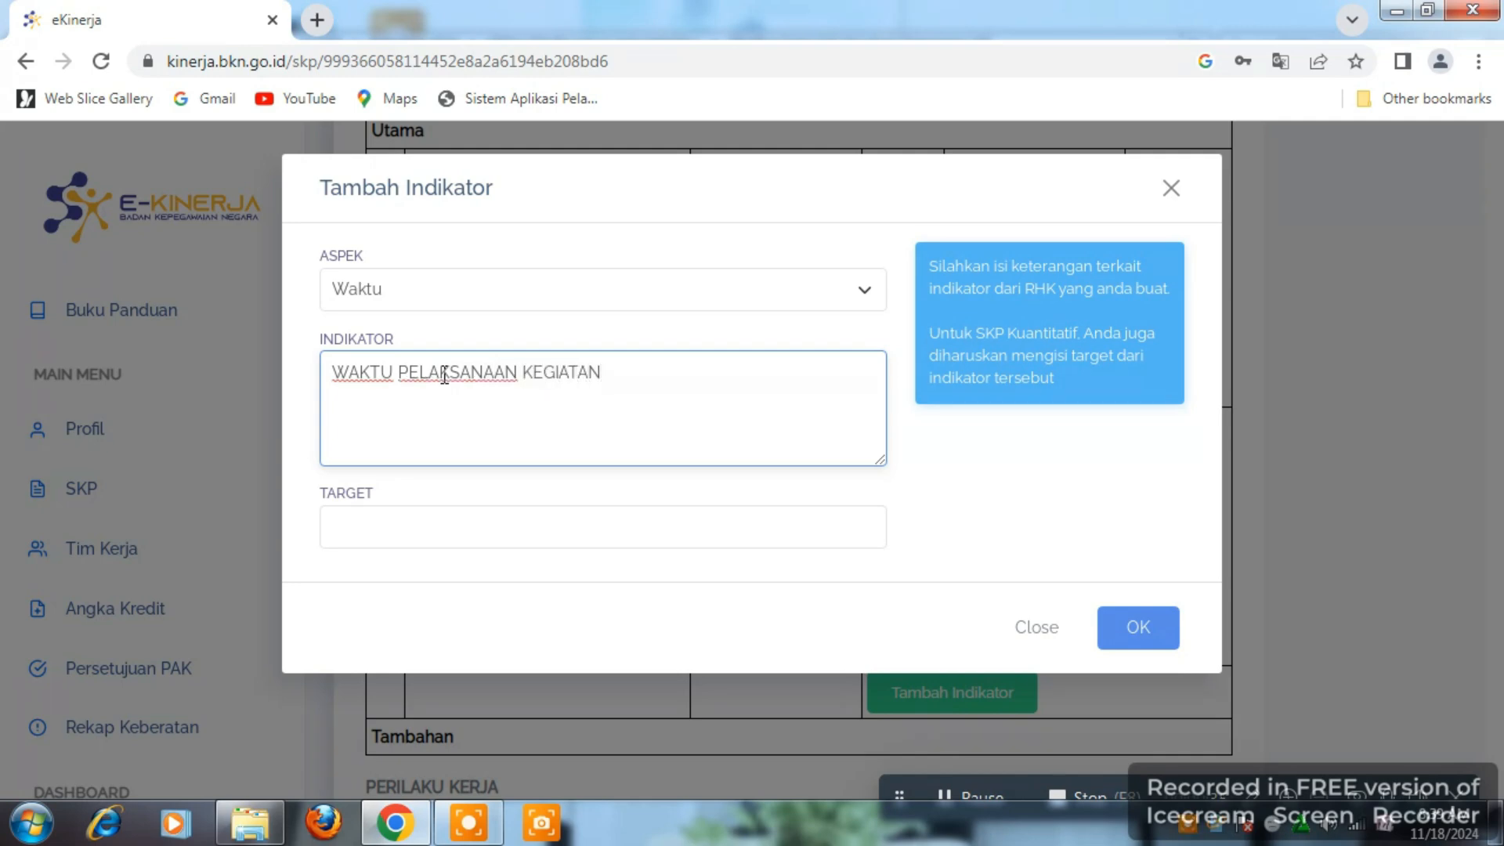
Set the Waktu indicator's target to 12 BULAN and save the indicator
click(366, 538)
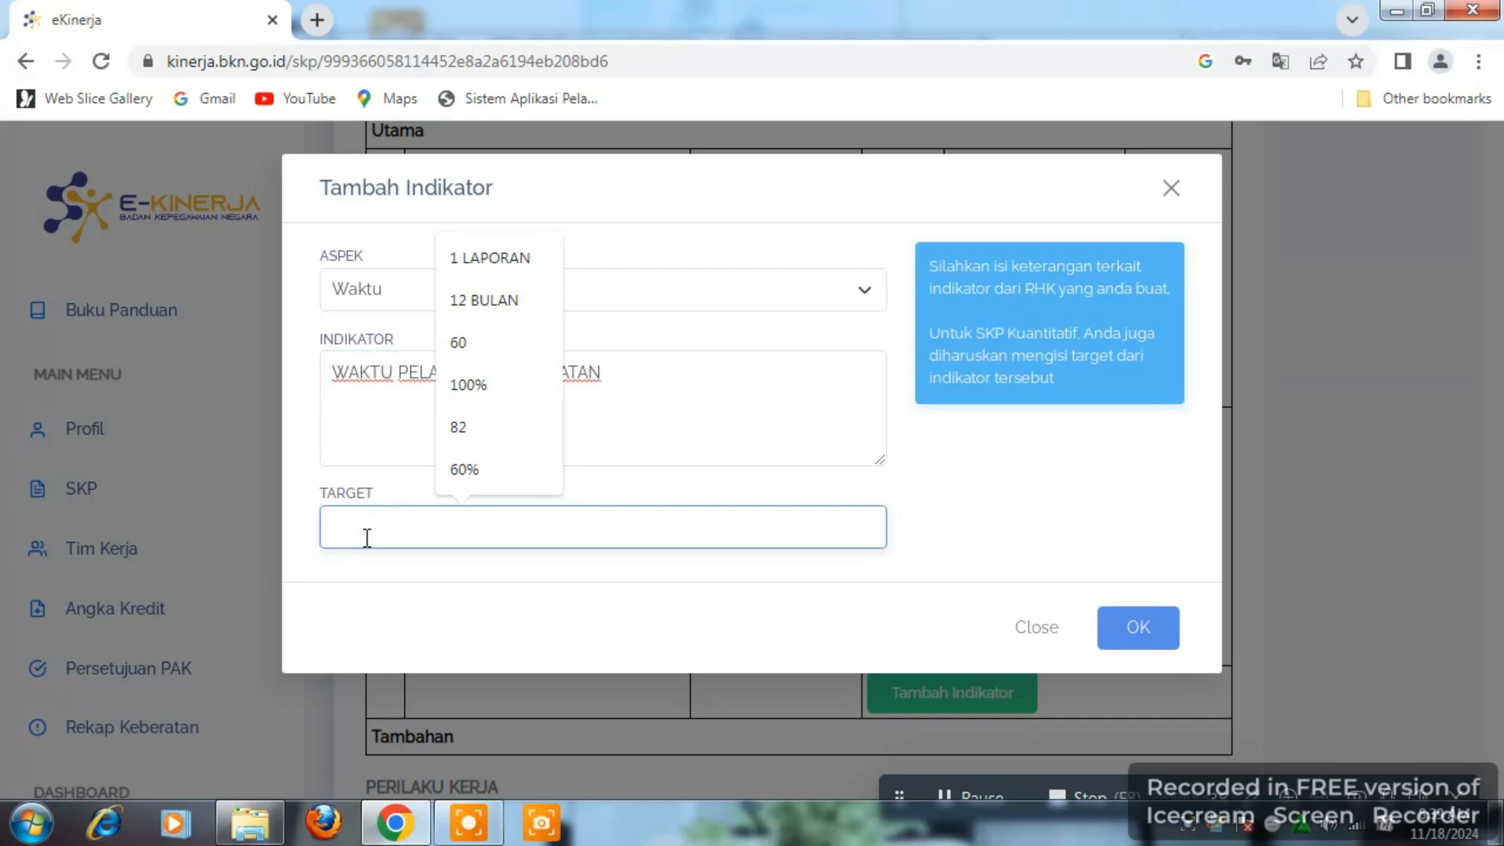
text(12 B)
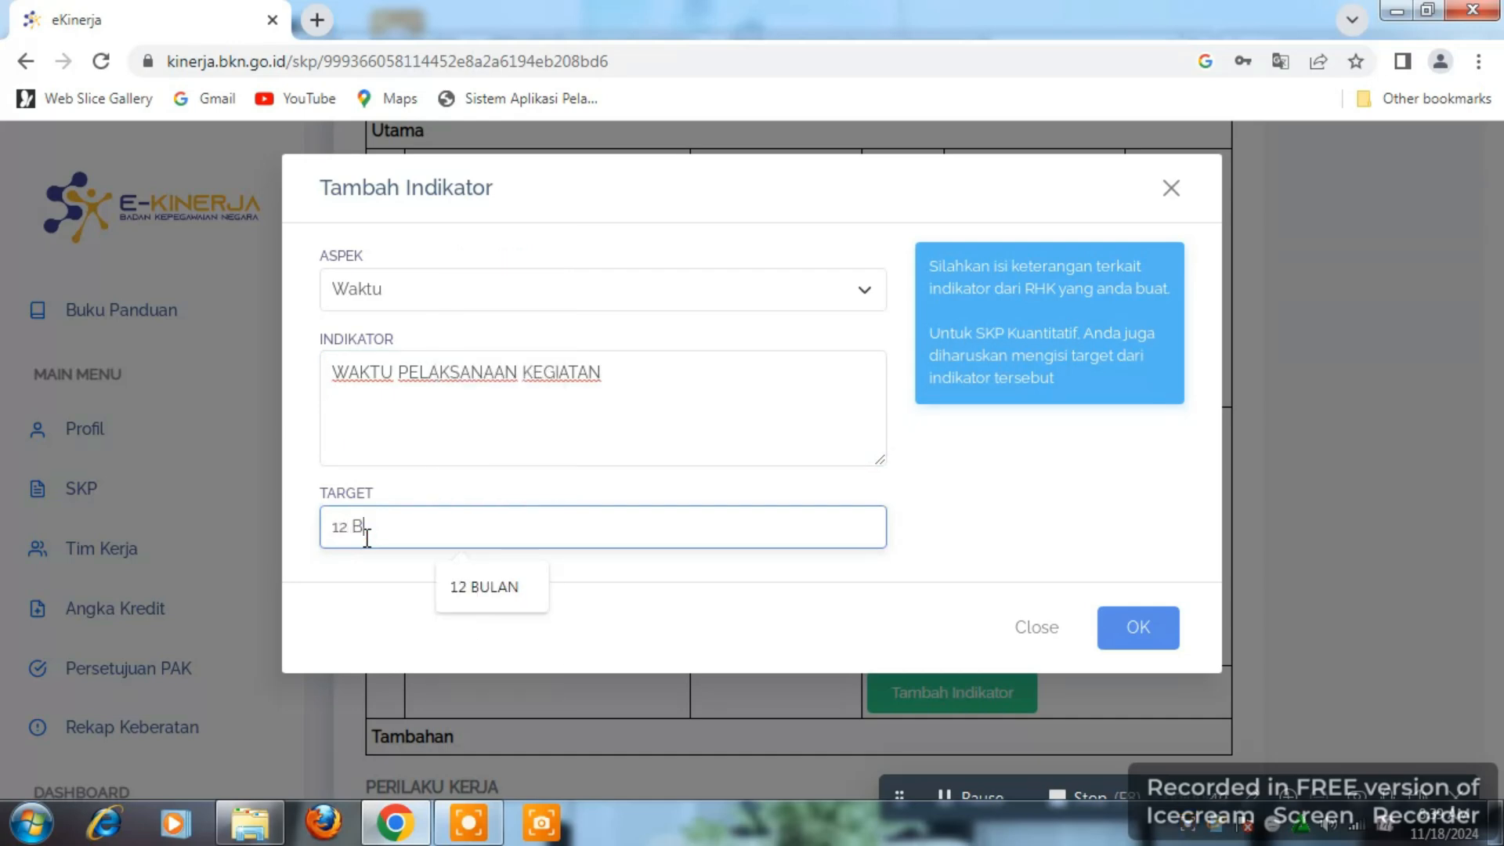
text(ULAN)
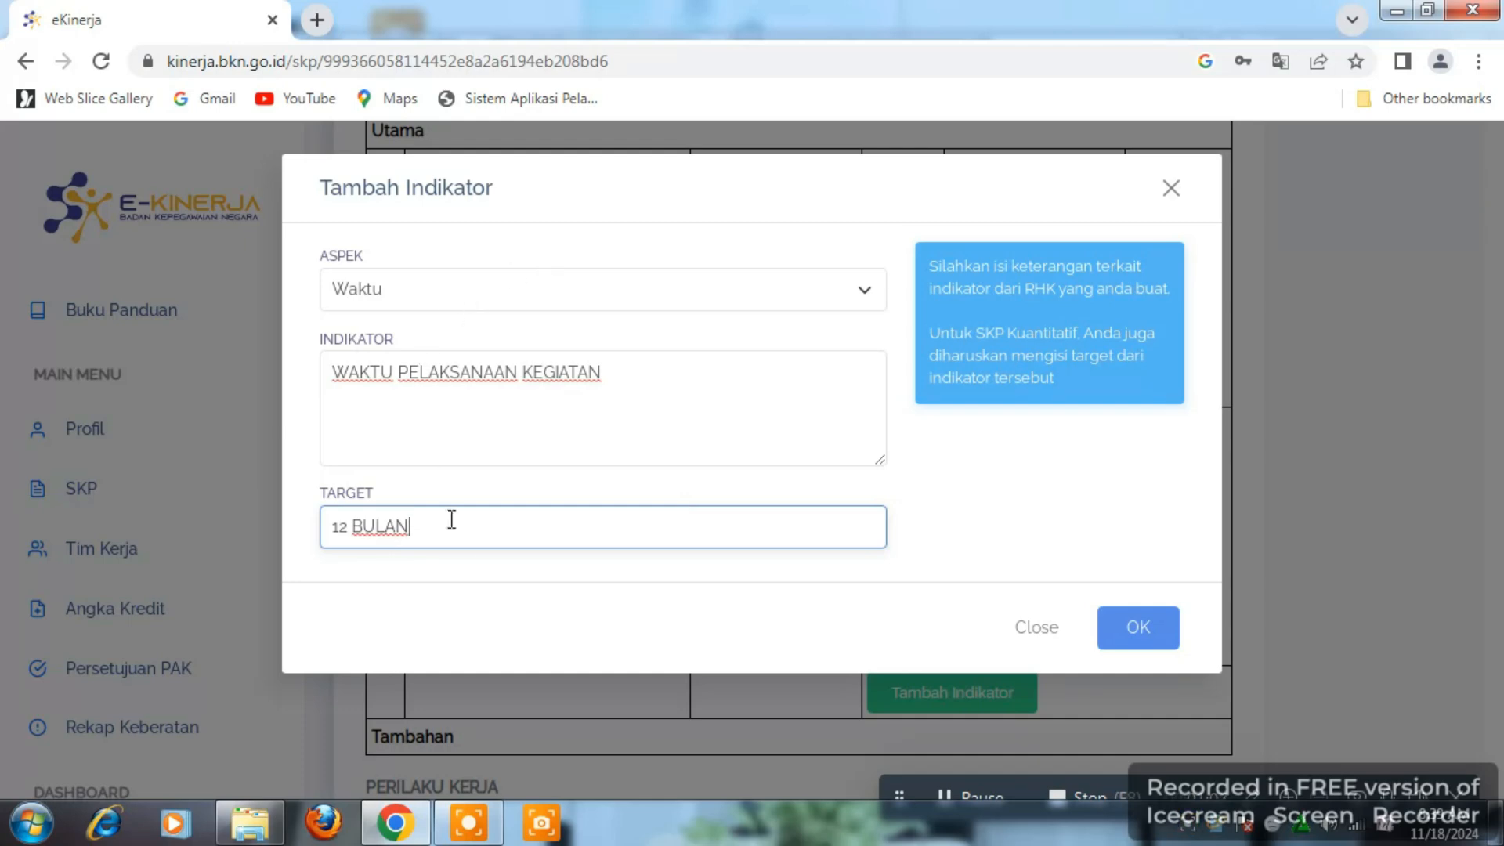
click(1125, 619)
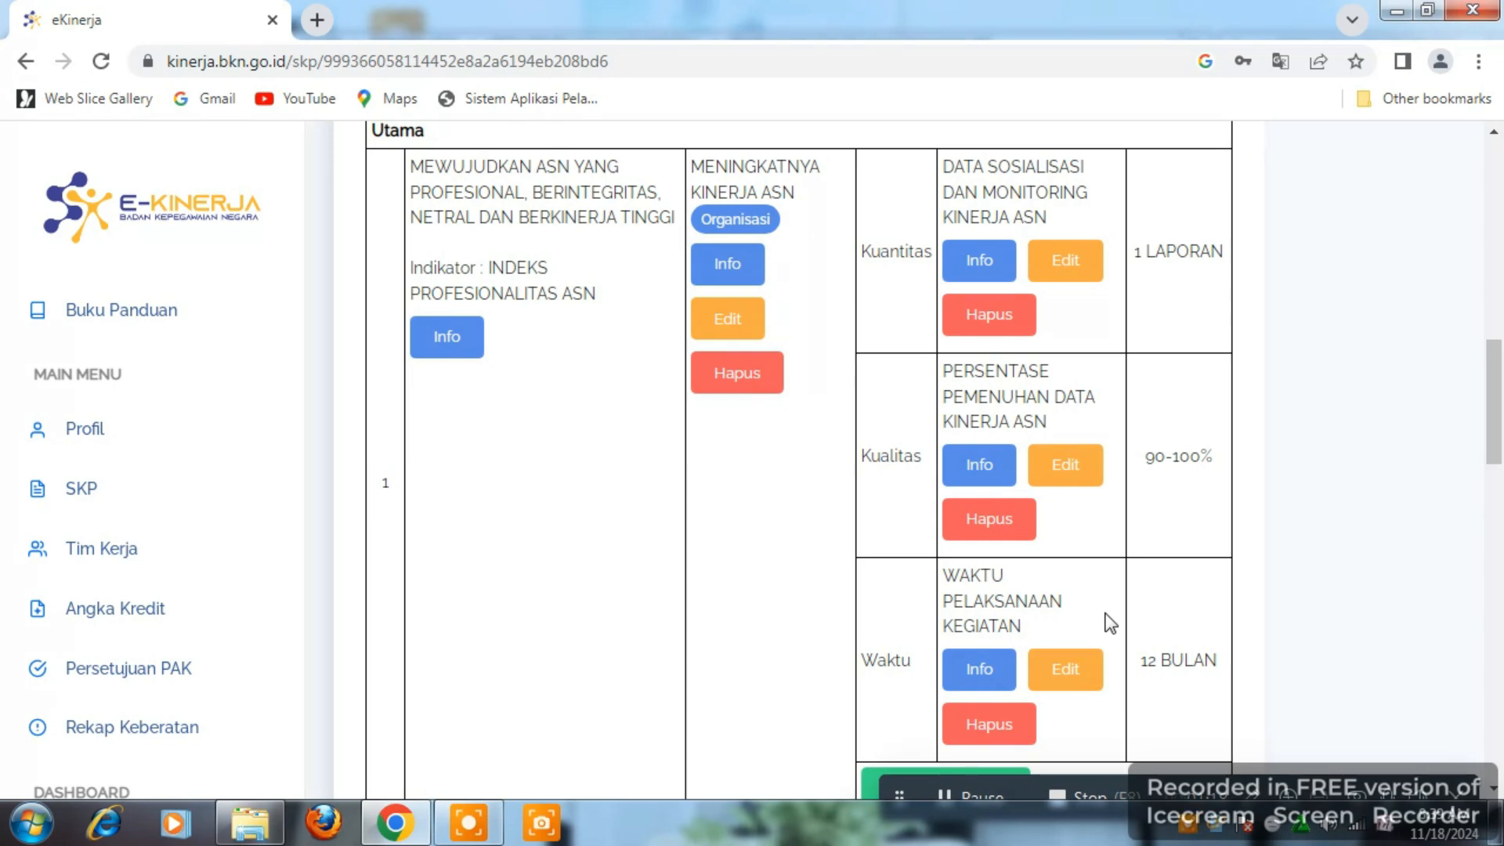
Review the SKP's employee details and the Kuantitas, Kualitas and Waktu indicators with targets under the RHK MENINGKATNYA KINERJA ASN
scroll(1111, 623, up, 8)
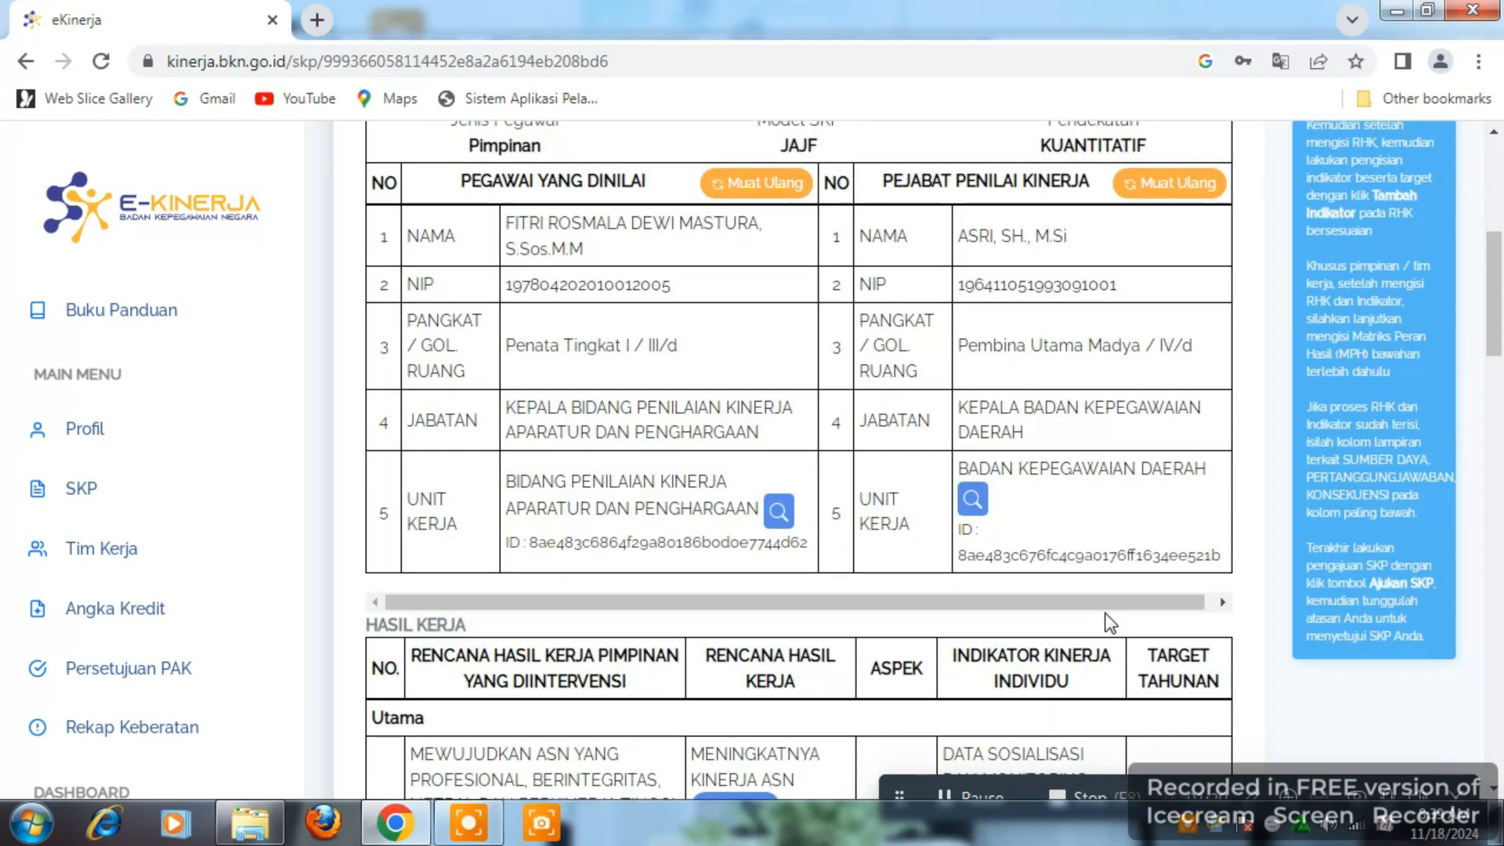
scroll(1111, 623, up, 4)
scroll(1111, 623, down, 9)
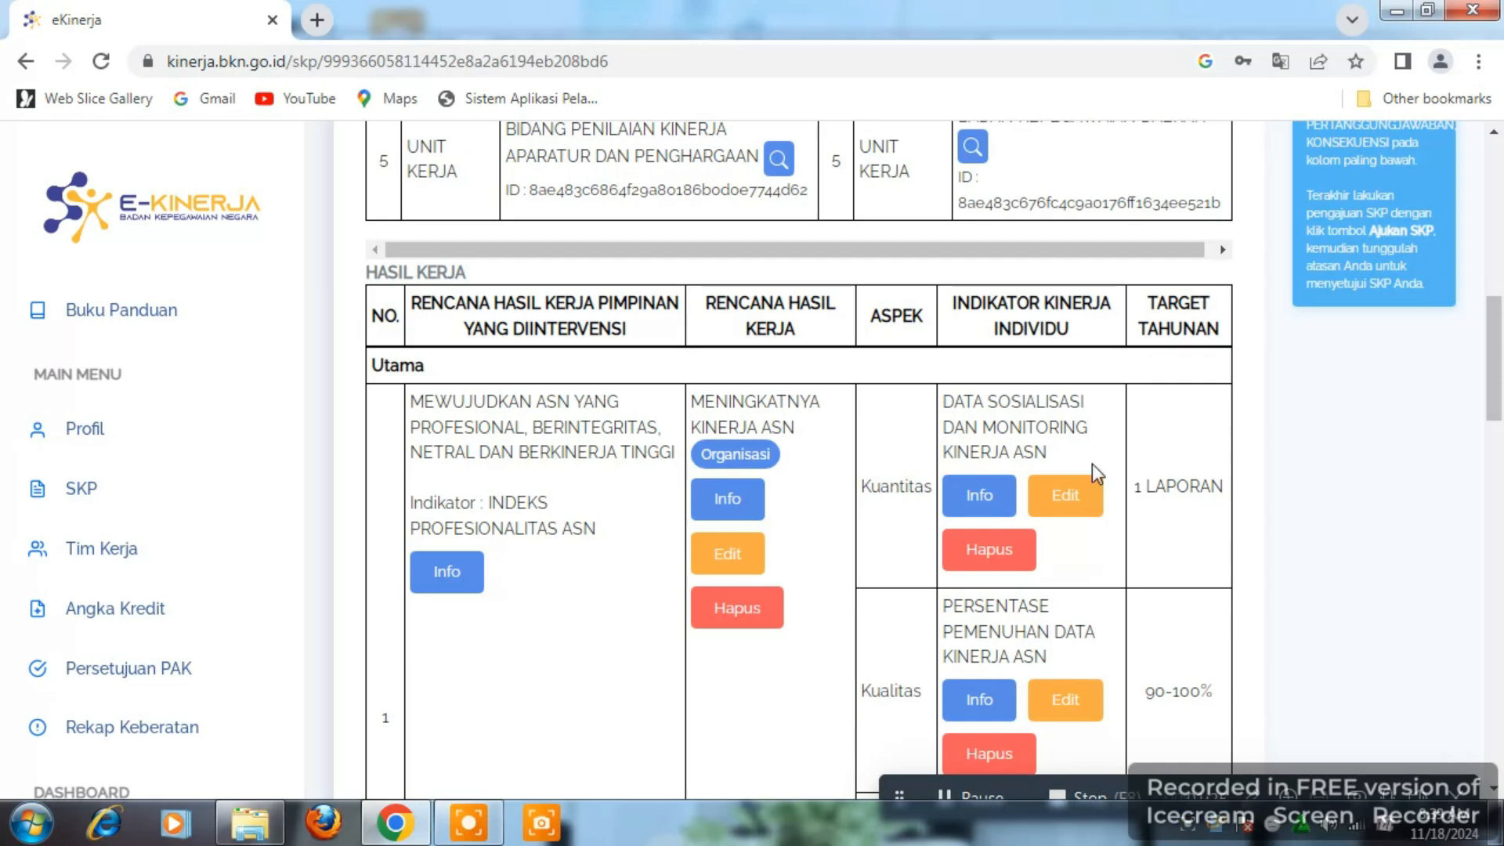
scroll(1073, 469, down, 2)
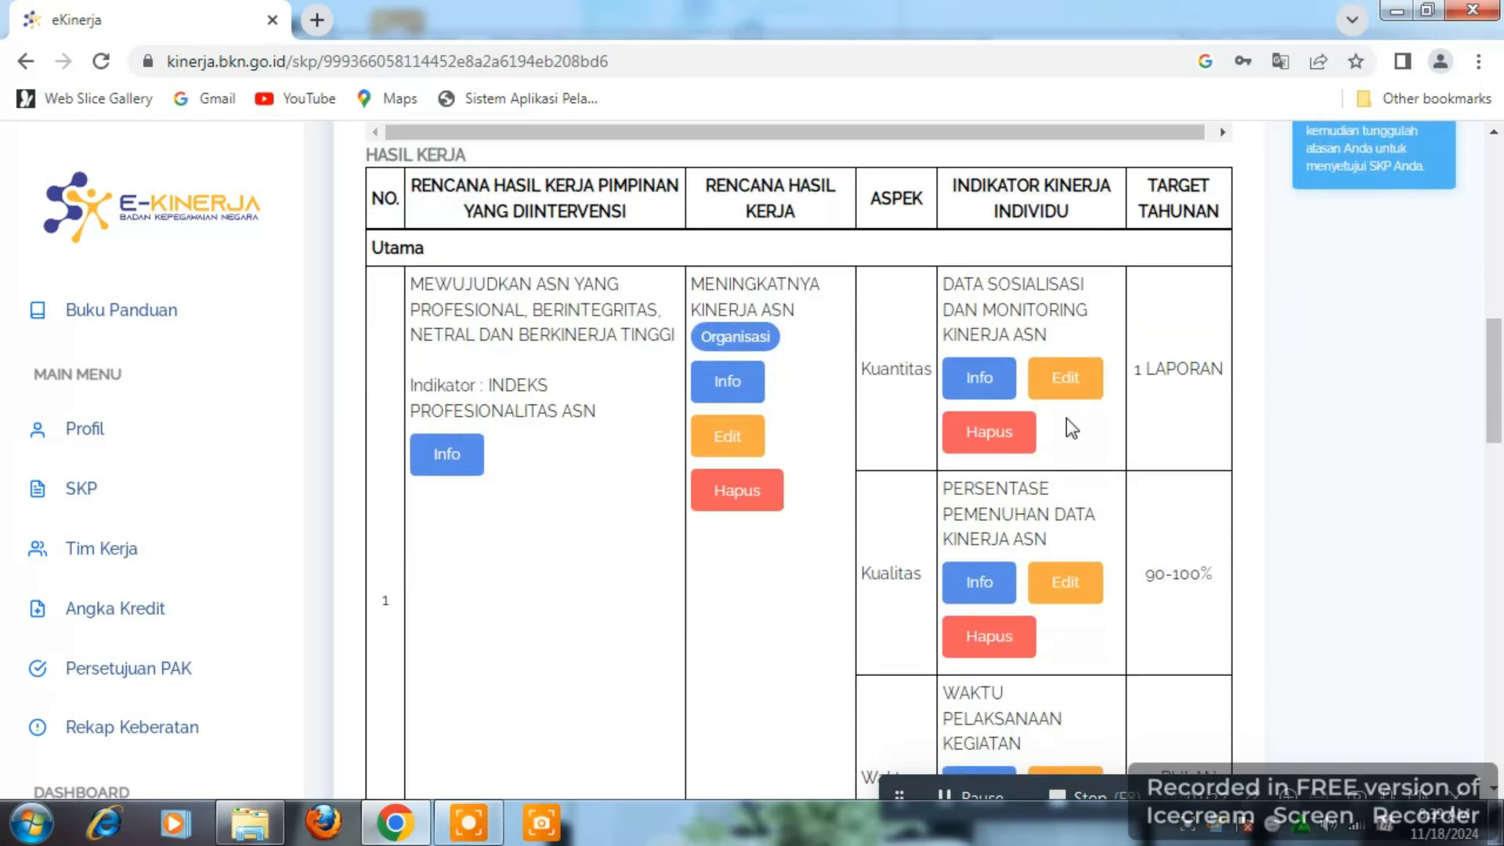
scroll(1065, 428, down, 2)
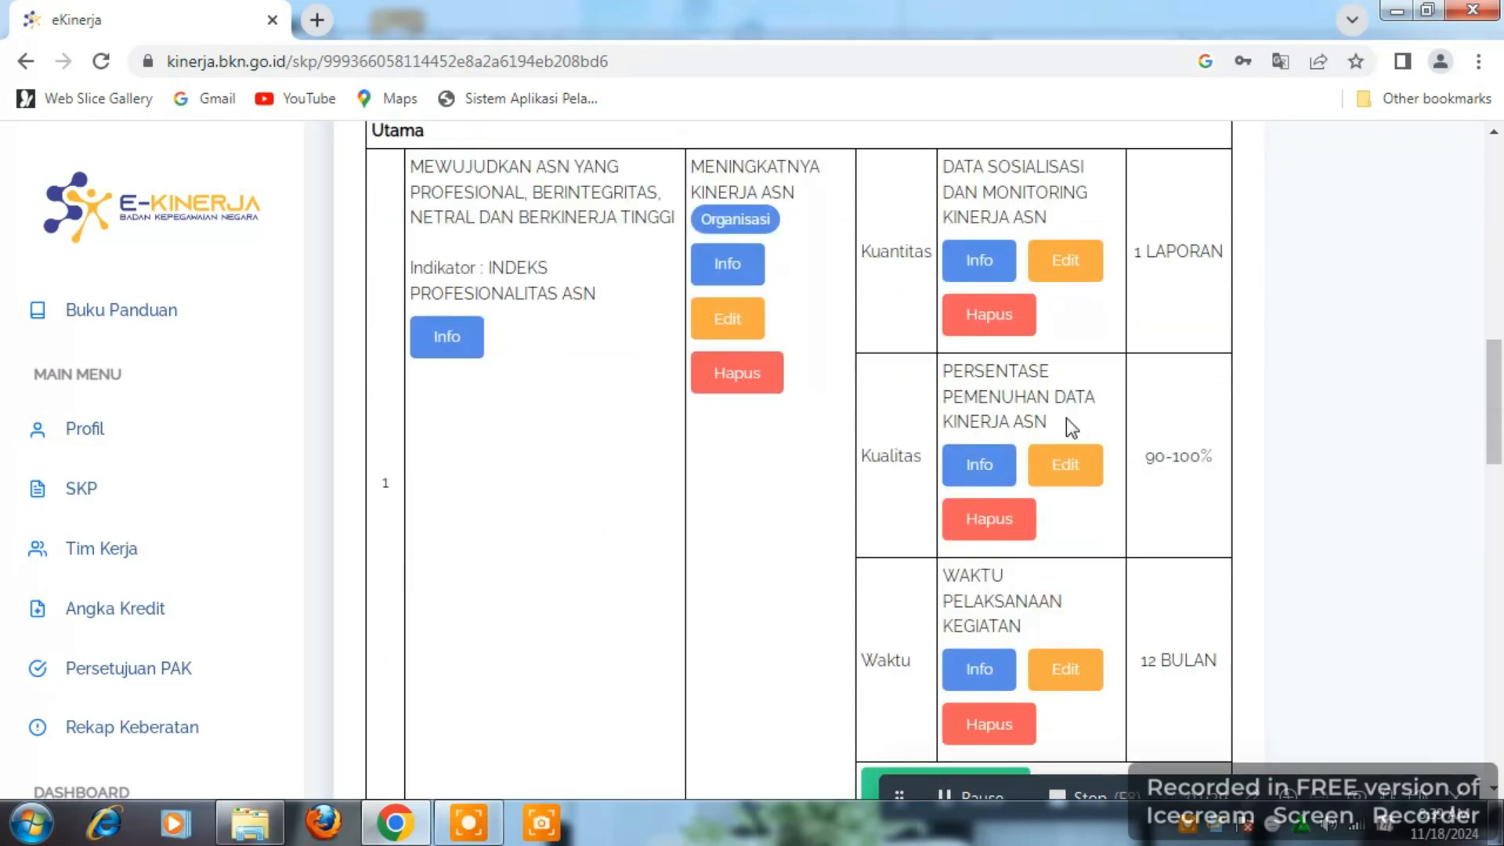
scroll(1067, 421, down, 4)
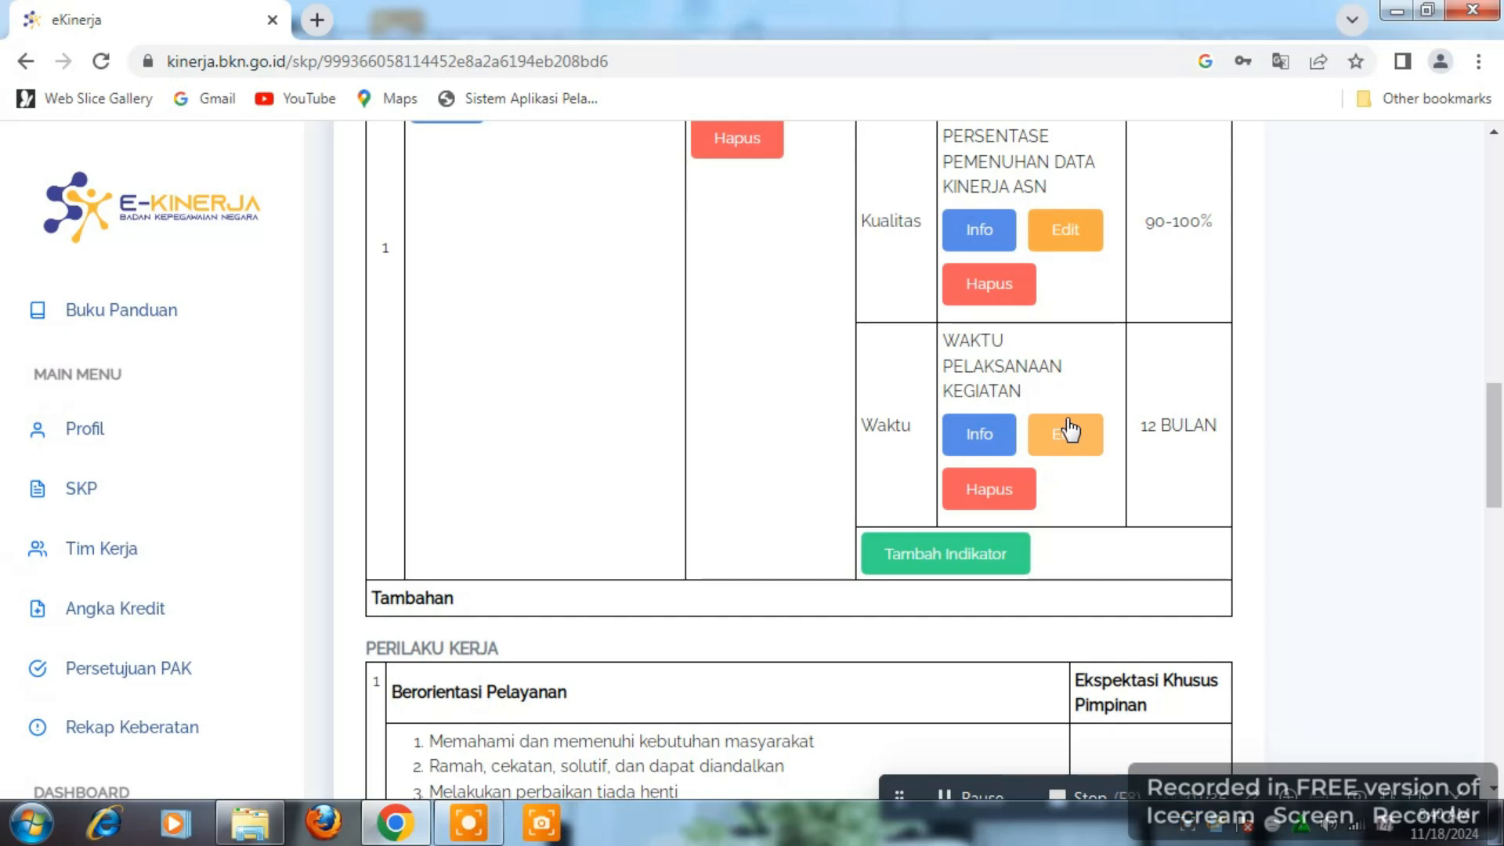
scroll(1066, 427, up, 10)
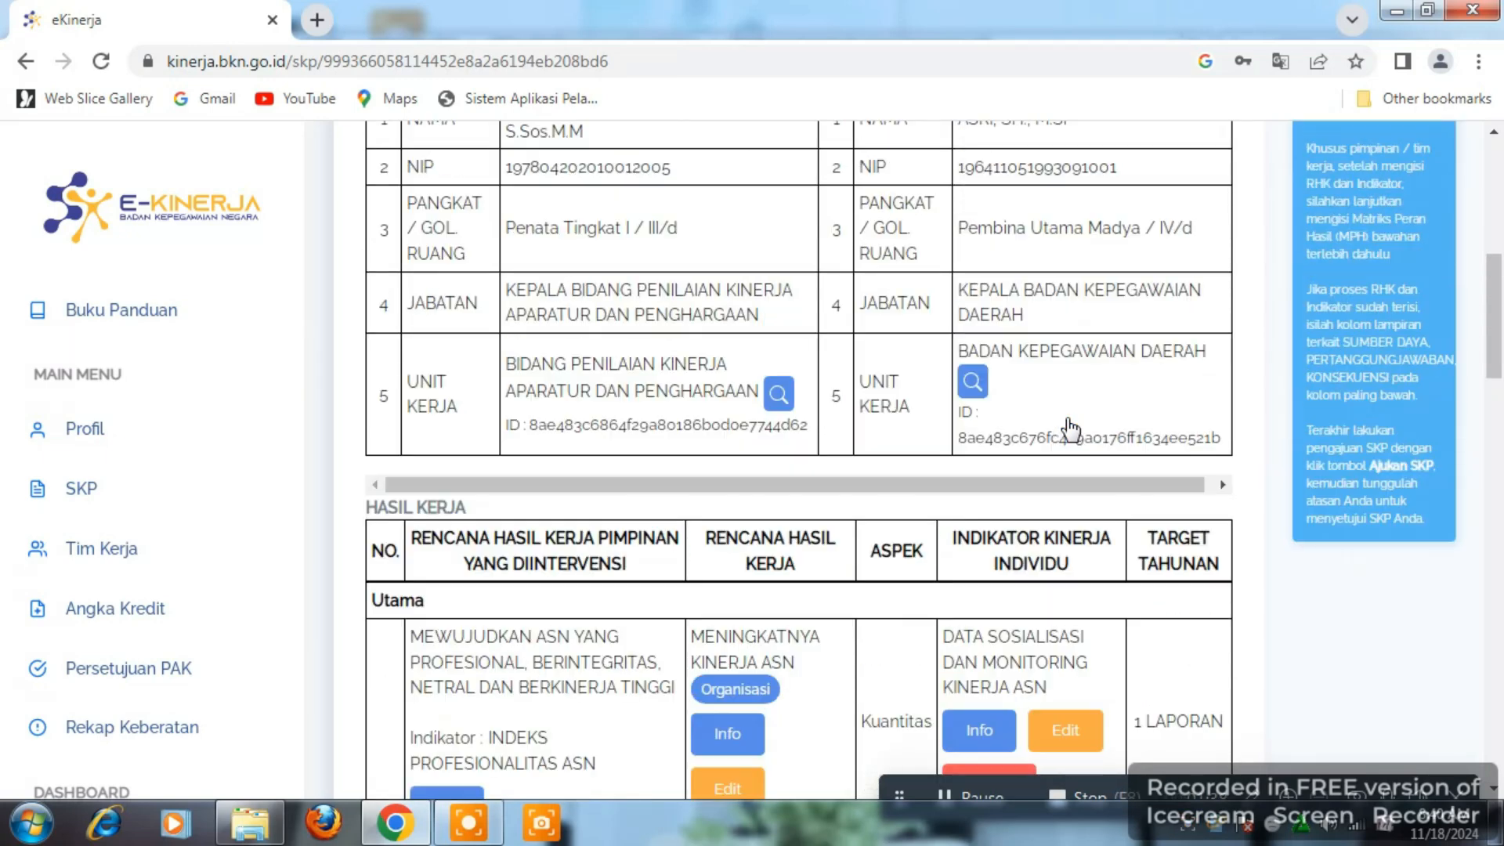
scroll(1040, 427, up, 3)
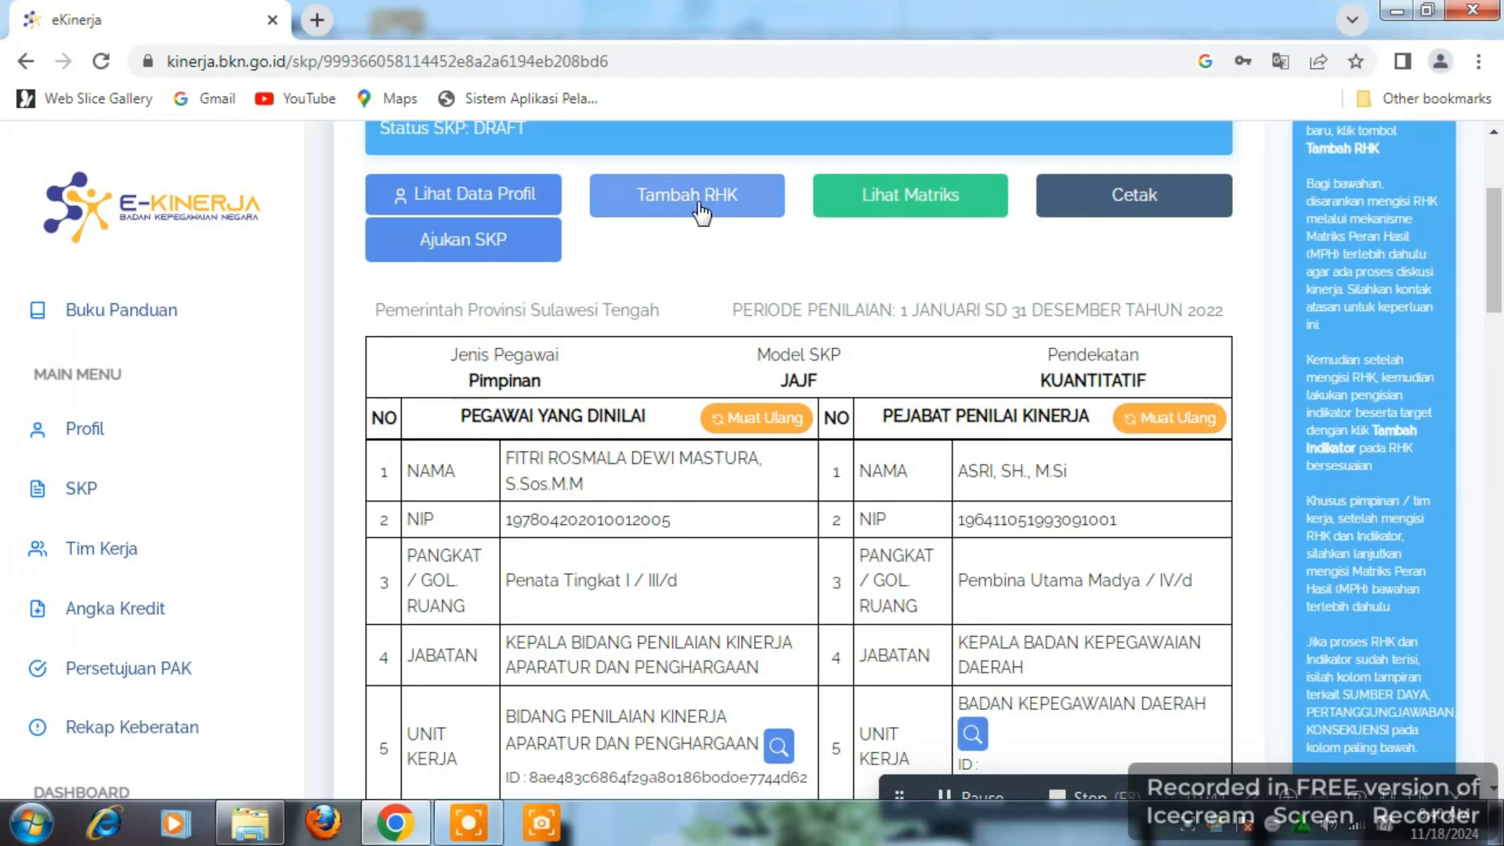
click(697, 200)
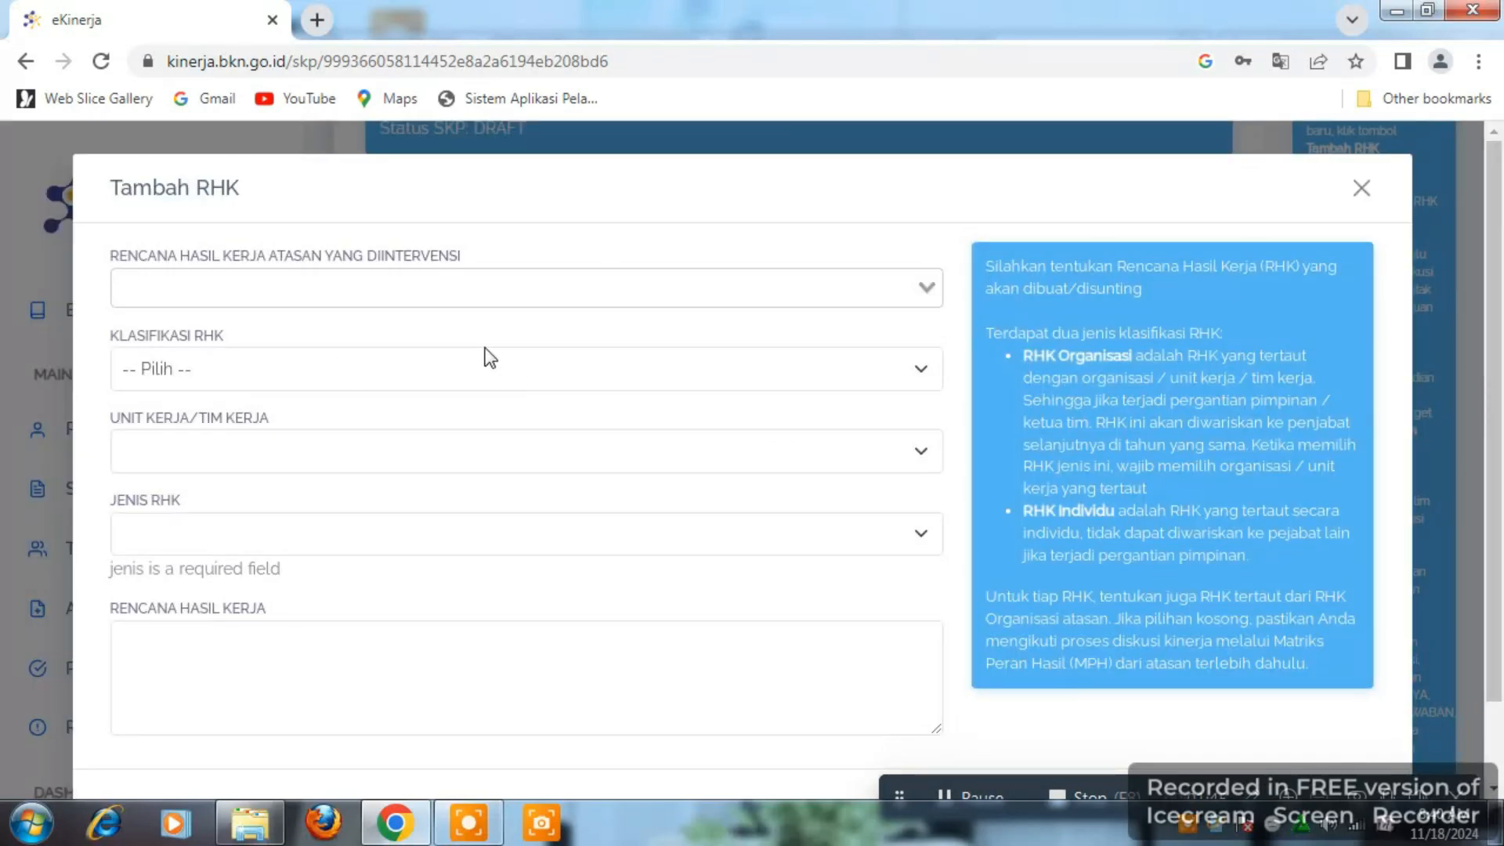
click(481, 365)
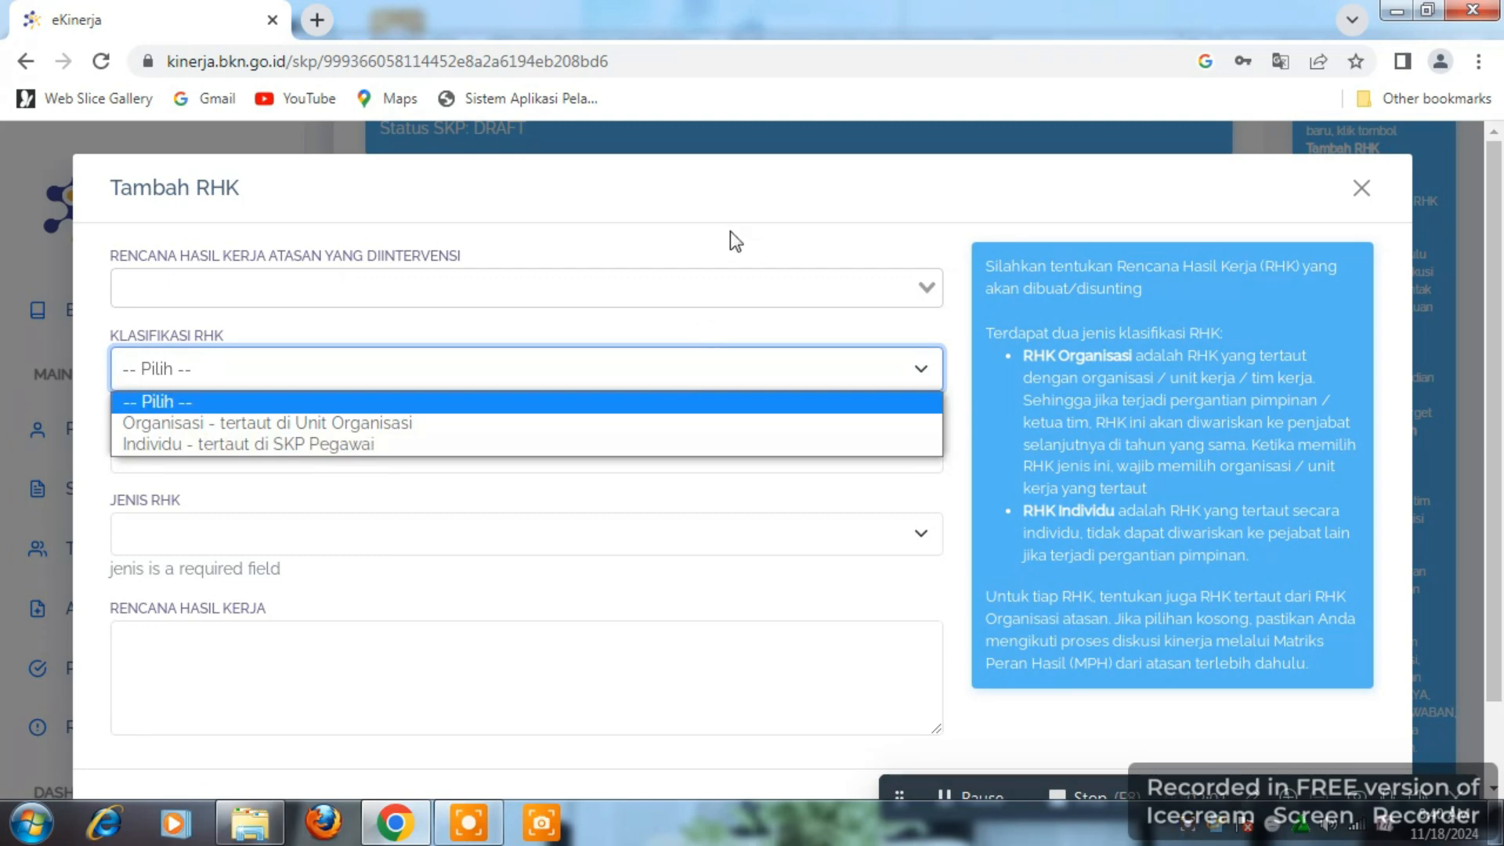
click(688, 239)
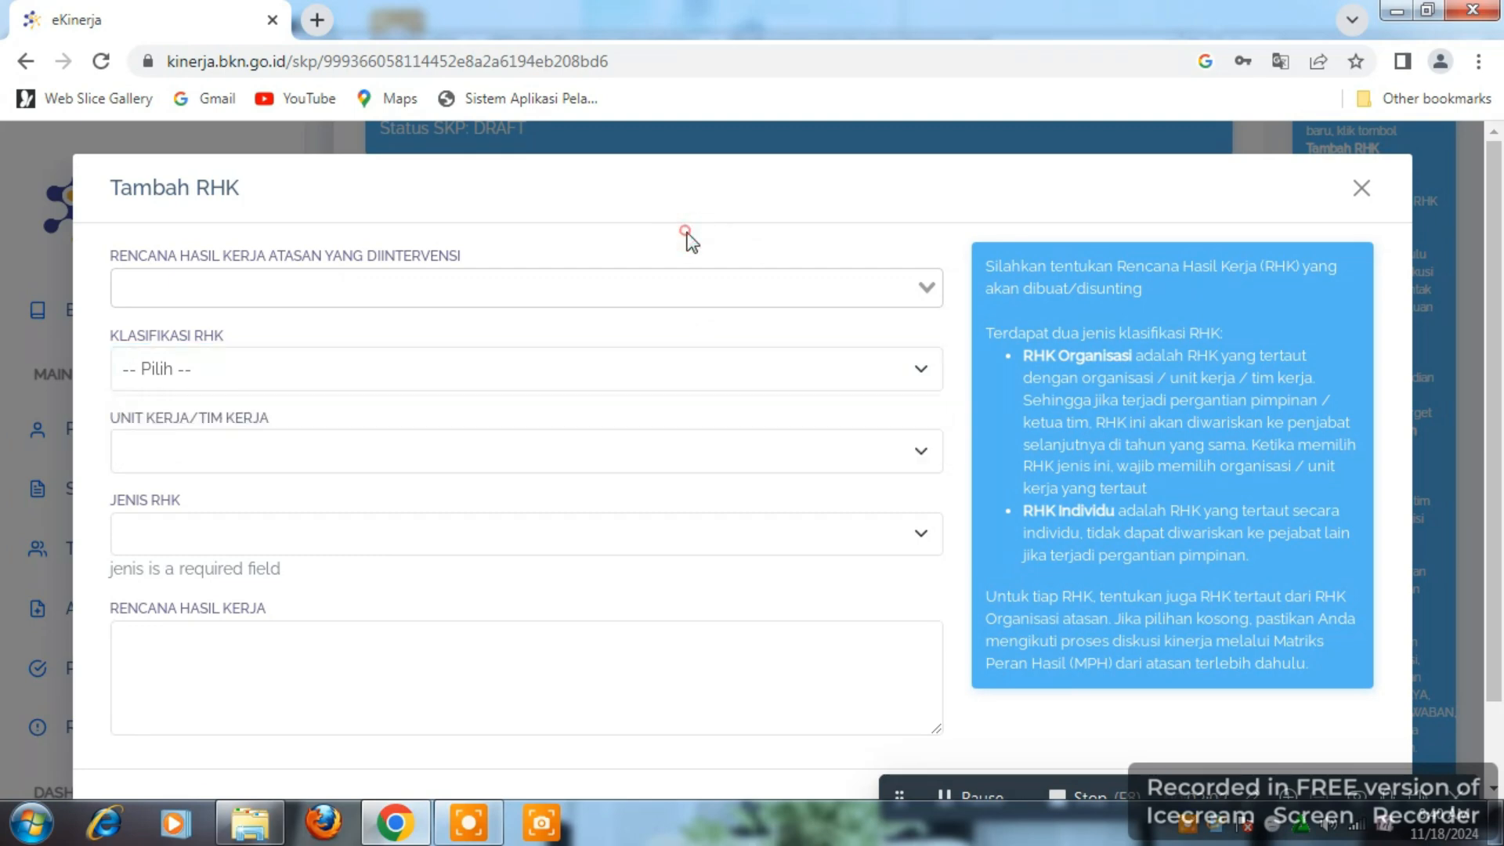
click(1366, 192)
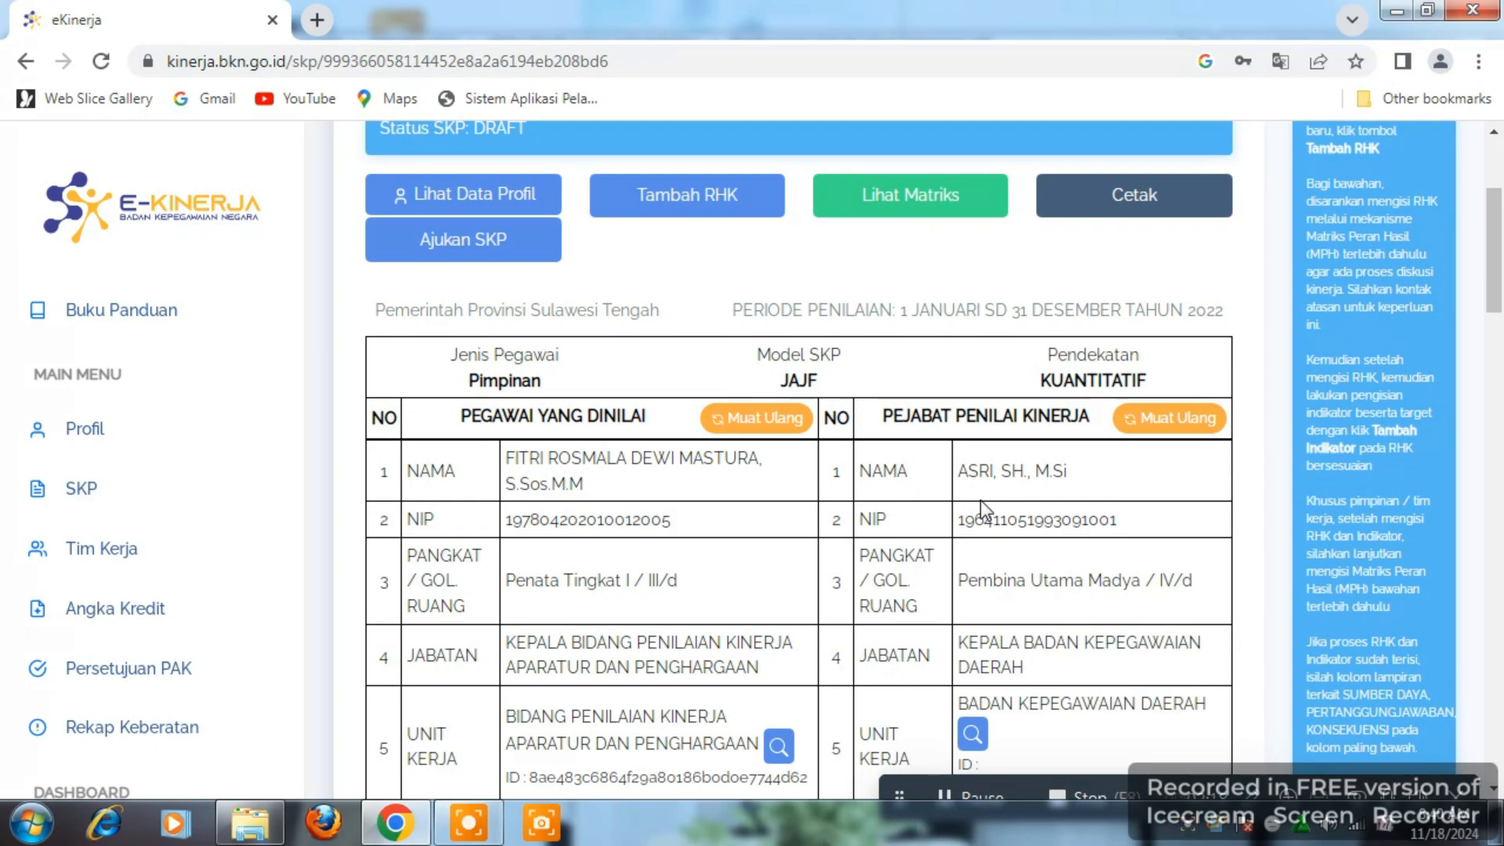
Examine the Hasil Kerja table again, checking the superior's plan, the RHK and each indicator's aspect and annual target
scroll(981, 509, down, 7)
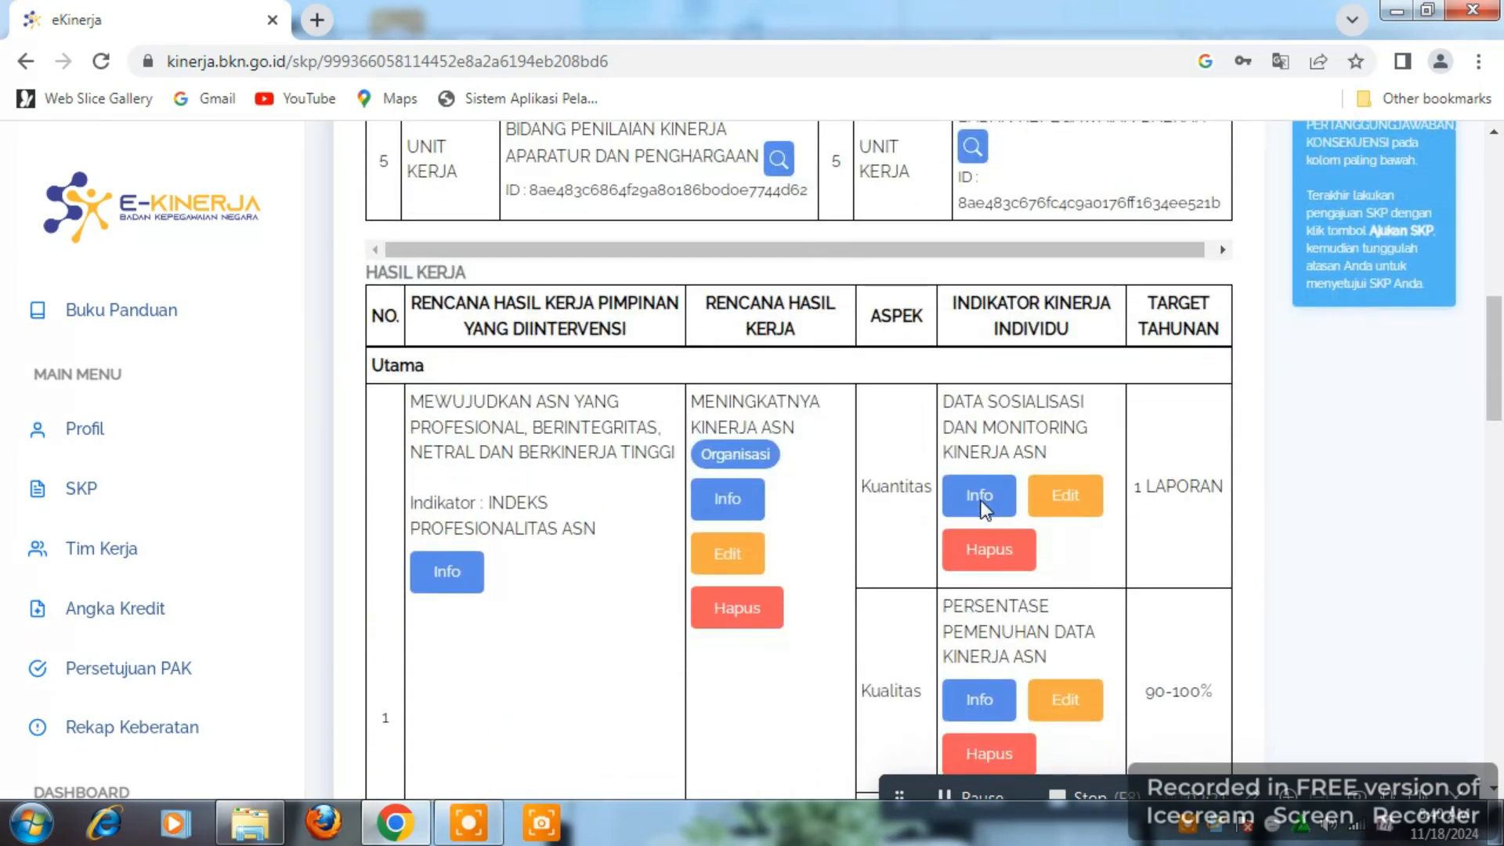
scroll(912, 554, down, 1)
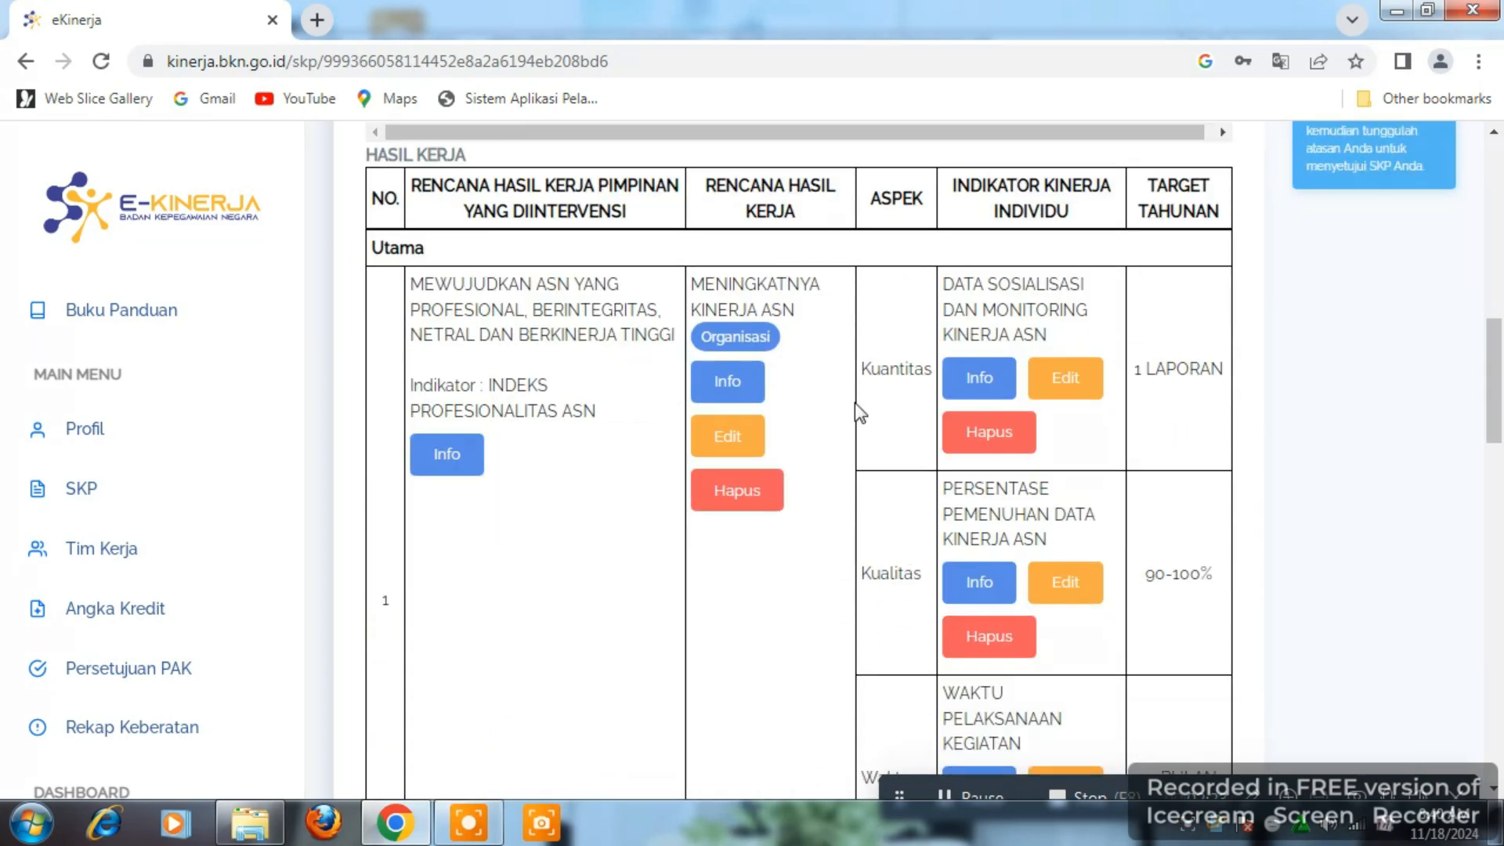
scroll(1026, 545, down, 4)
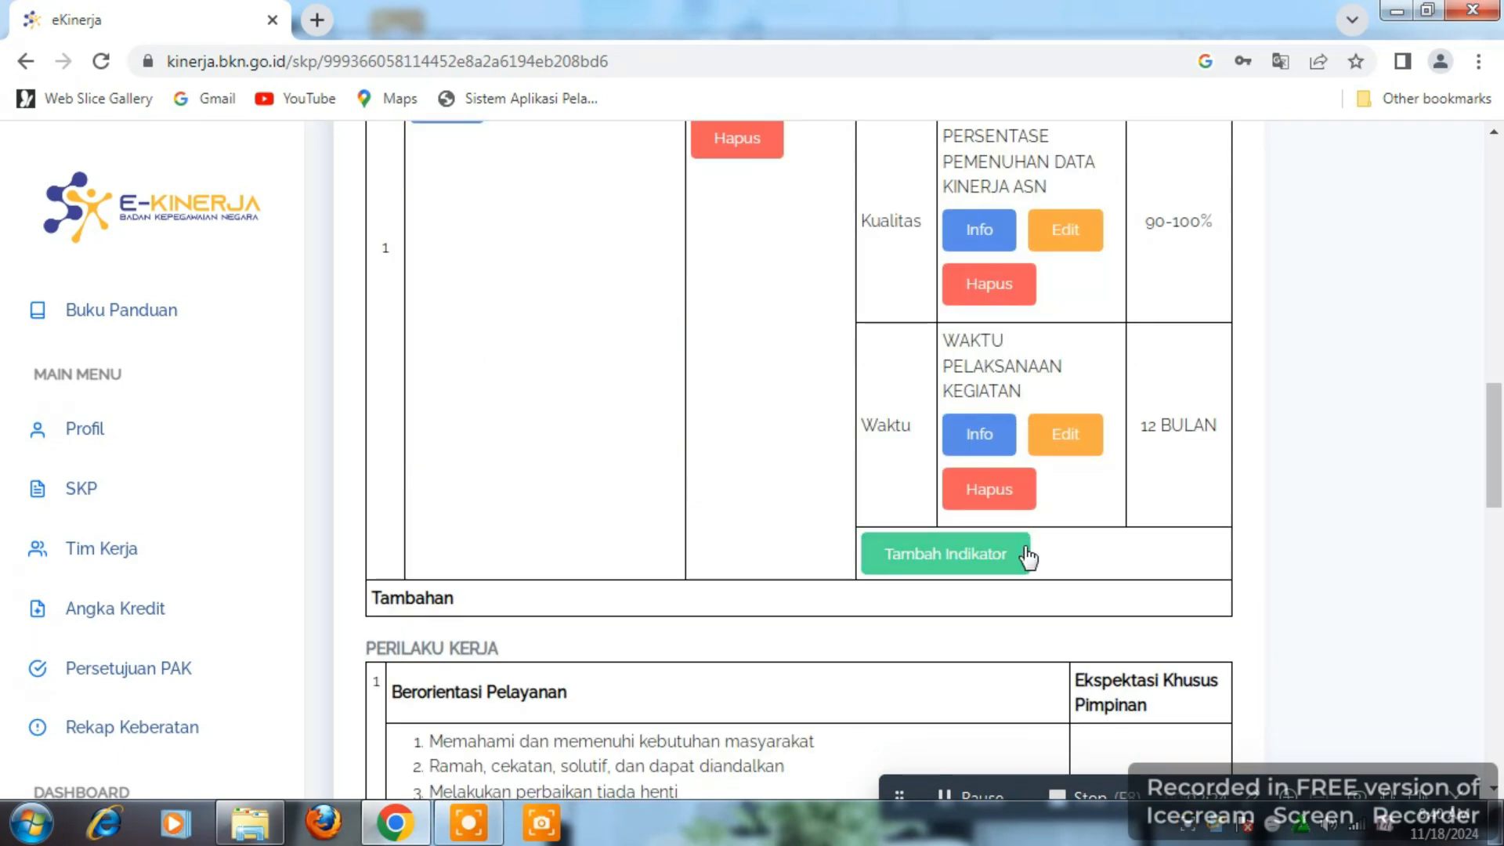
scroll(1028, 557, up, 1)
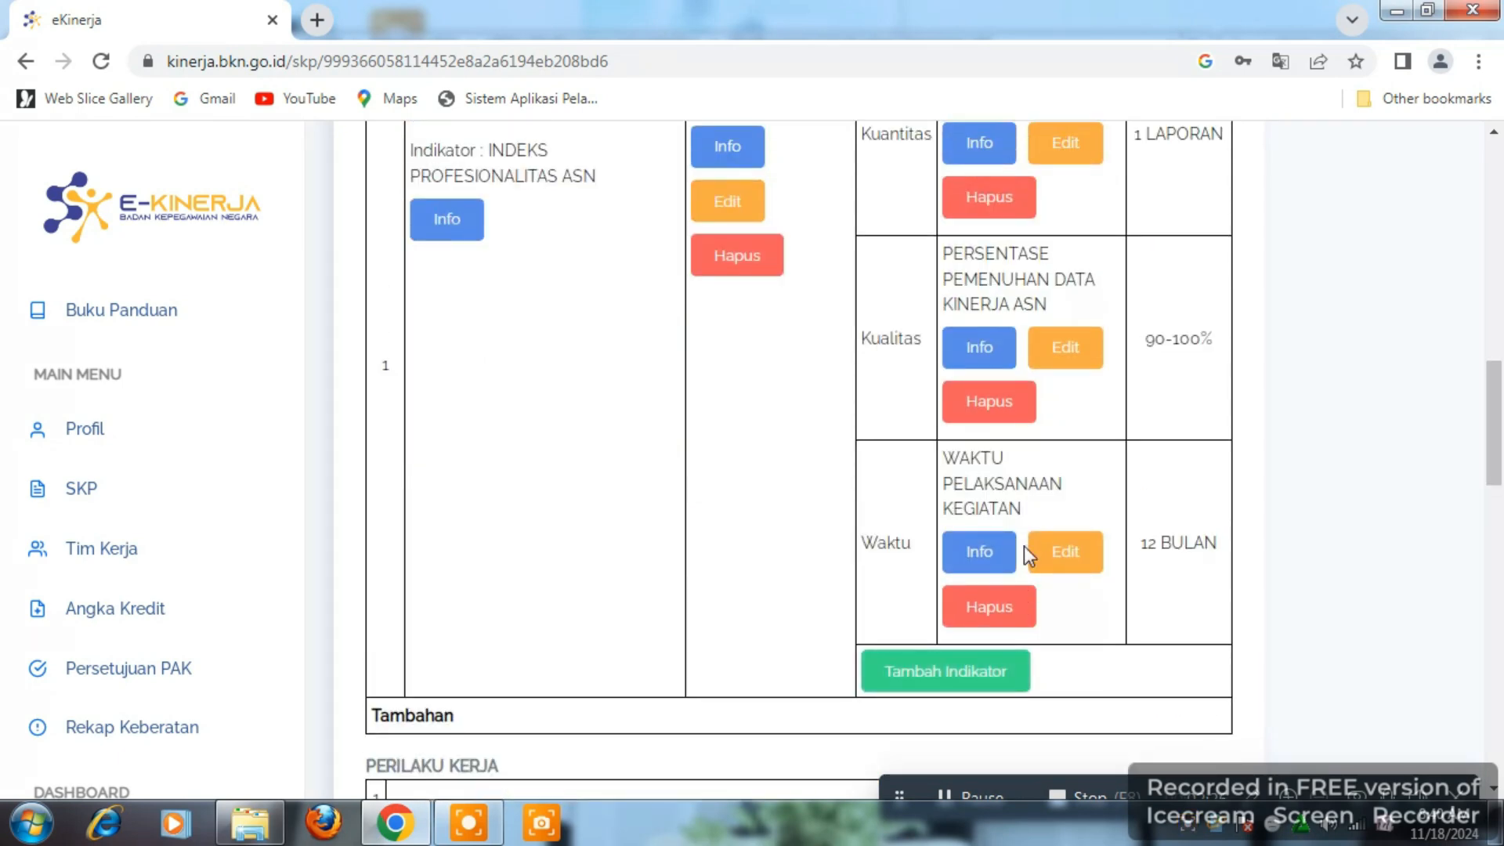
scroll(1023, 547, up, 4)
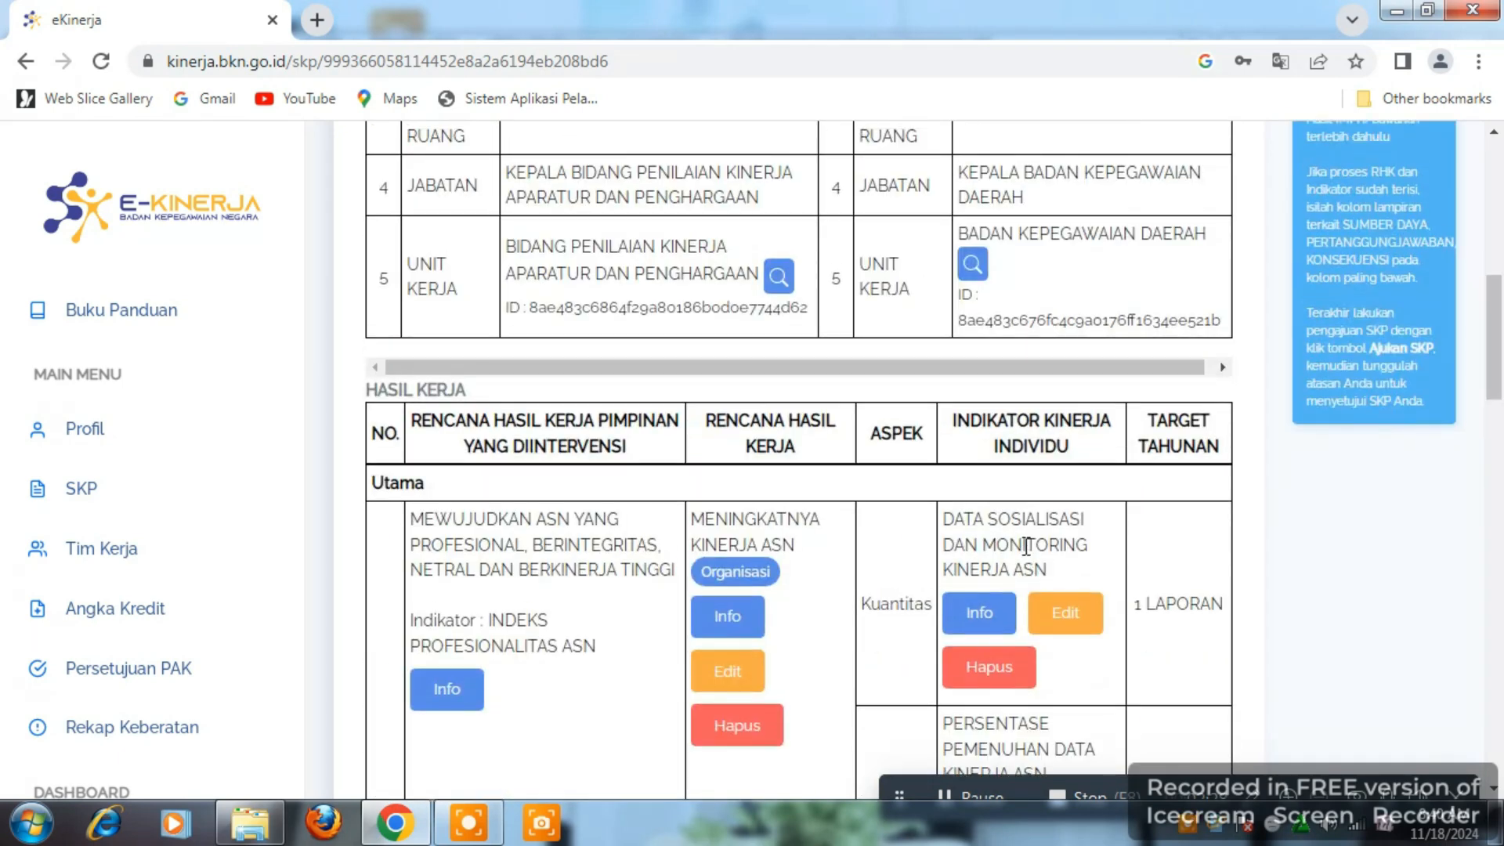
scroll(1025, 546, down, 6)
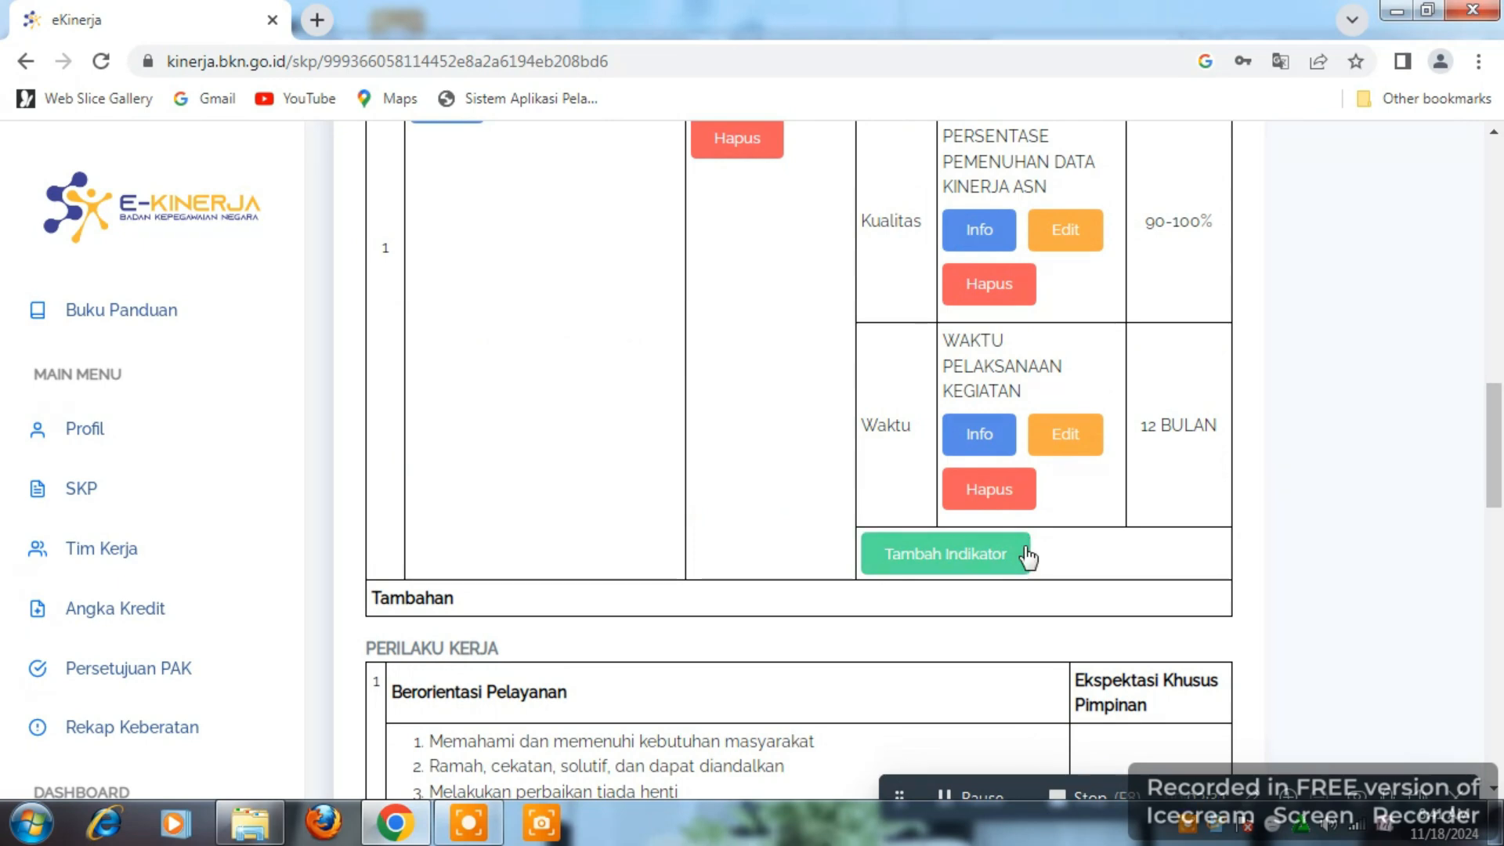
scroll(1023, 547, up, 10)
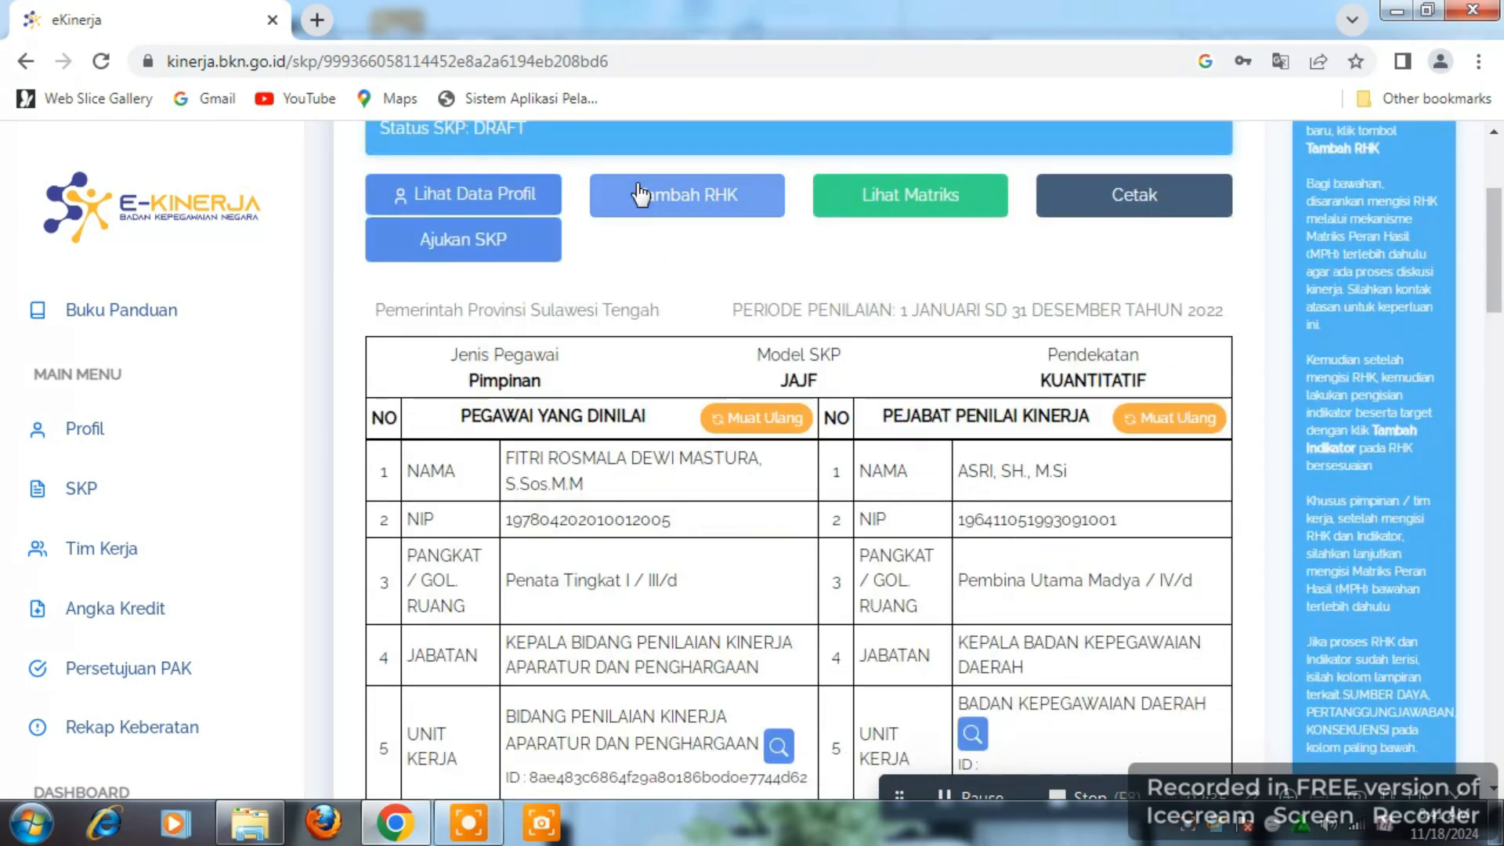
scroll(703, 507, down, 8)
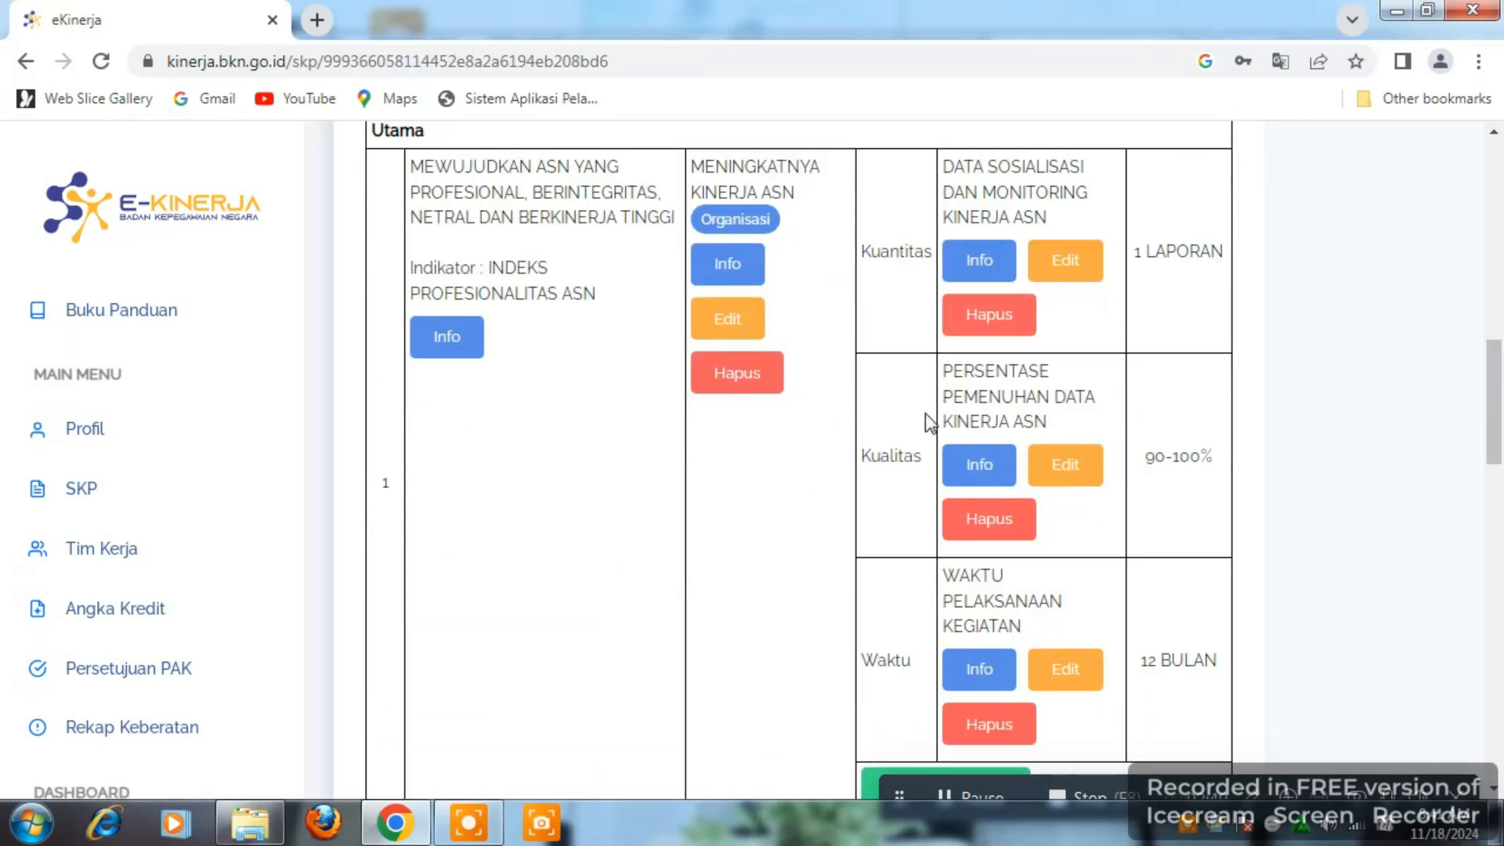
scroll(924, 423, down, 1)
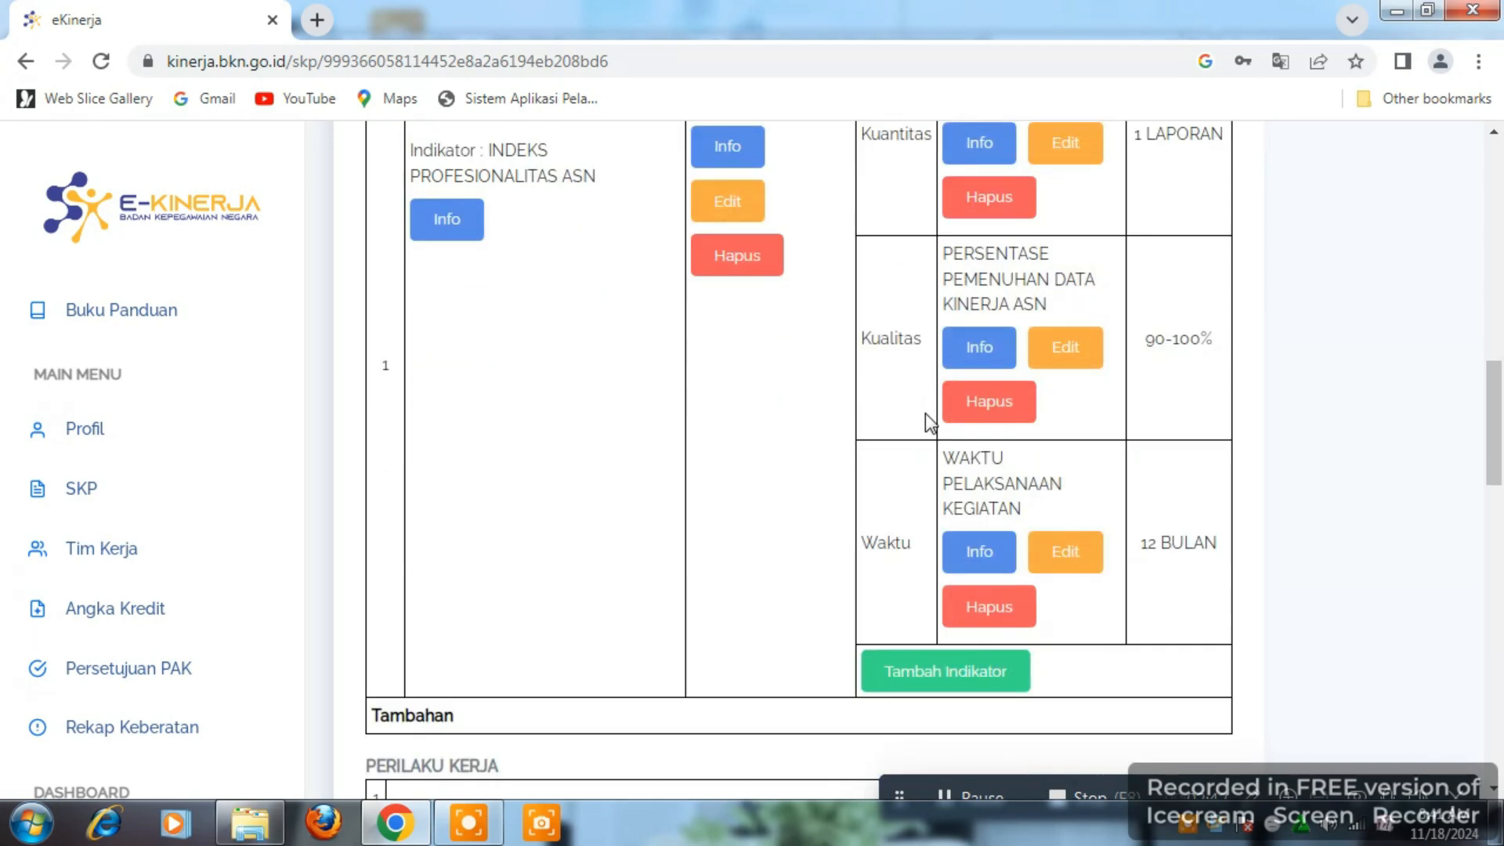
scroll(924, 412, up, 1)
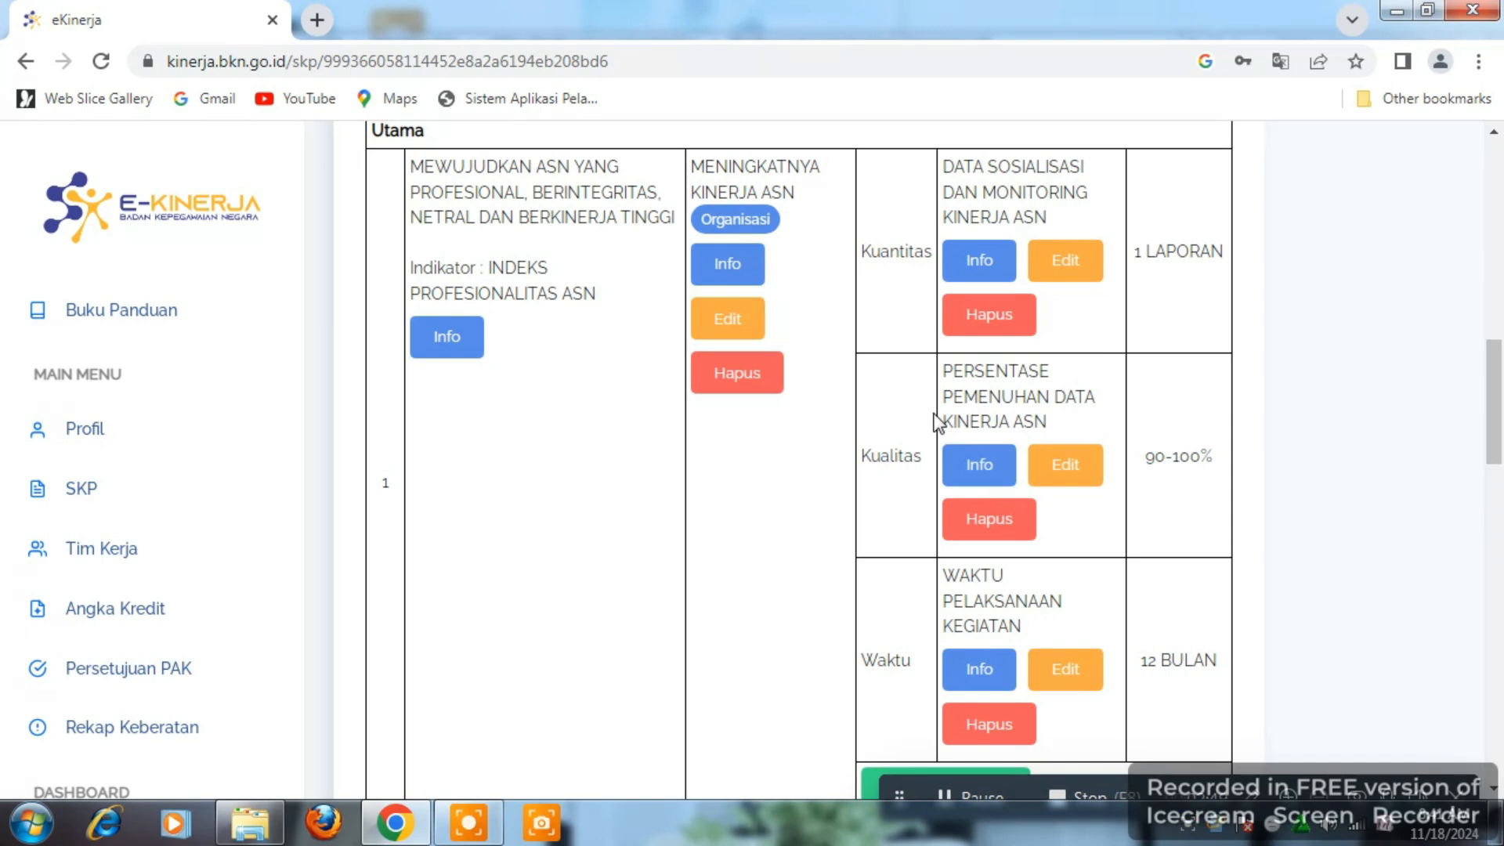
Enter MEMBUTUHKAN ANGGARAN BIDANG YANG MEMADAI as the first line of the Dukungan Sumber Daya attachment
scroll(864, 468, down, 9)
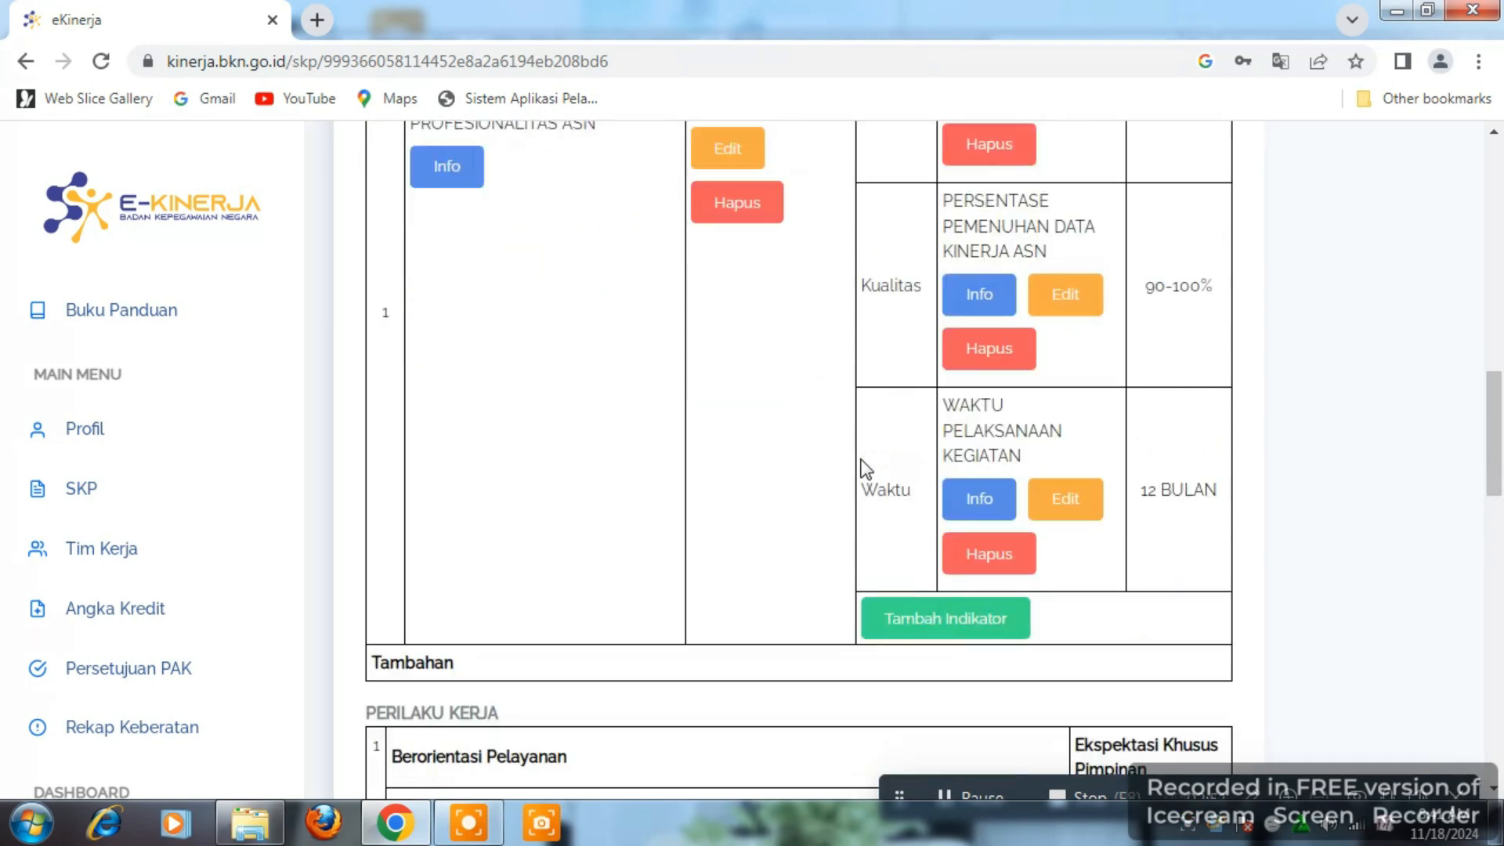
scroll(864, 468, down, 10)
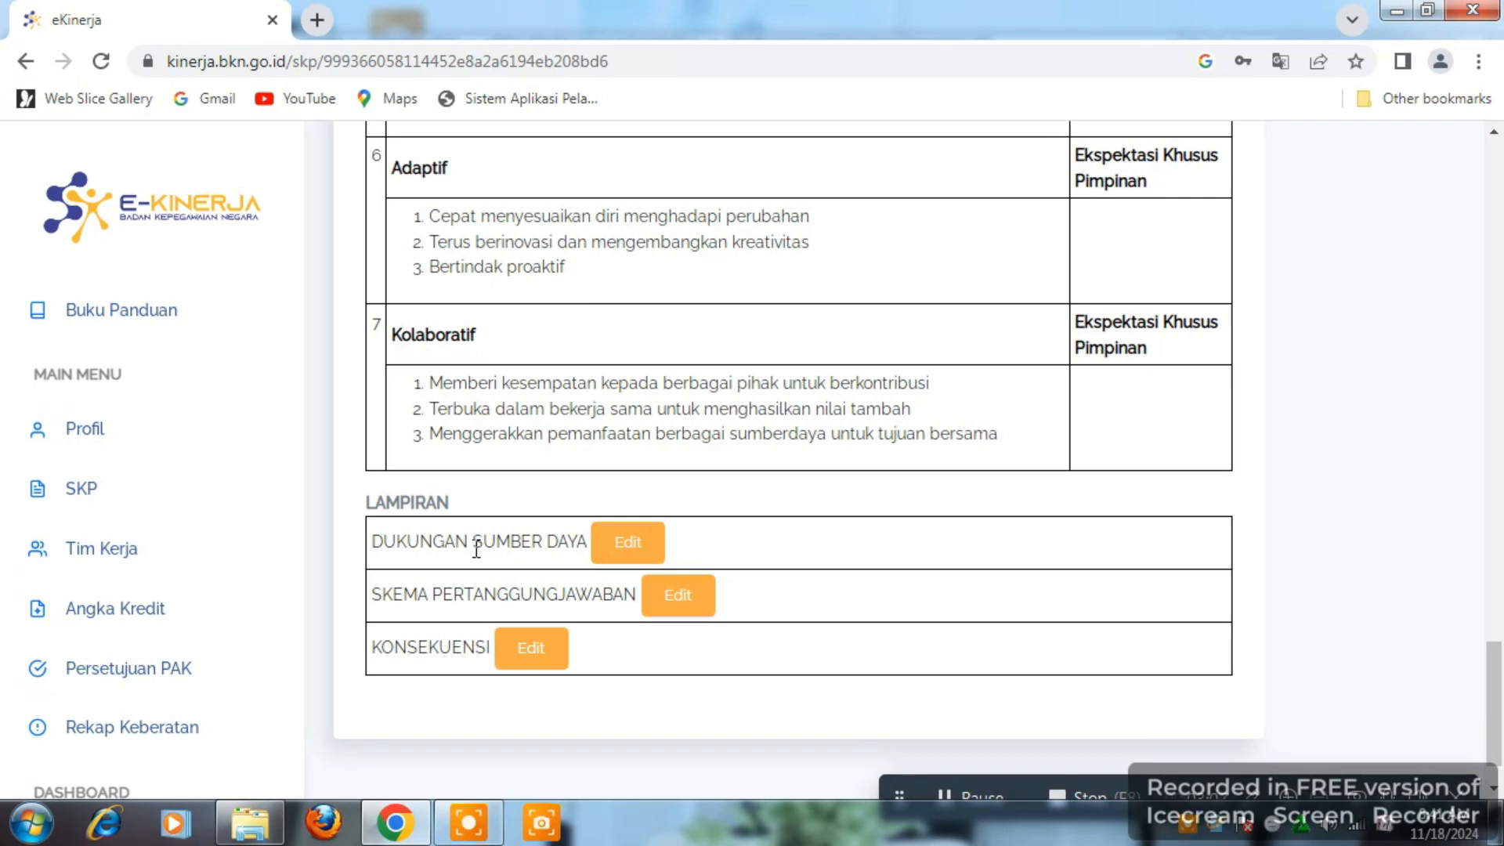
click(660, 554)
click(557, 304)
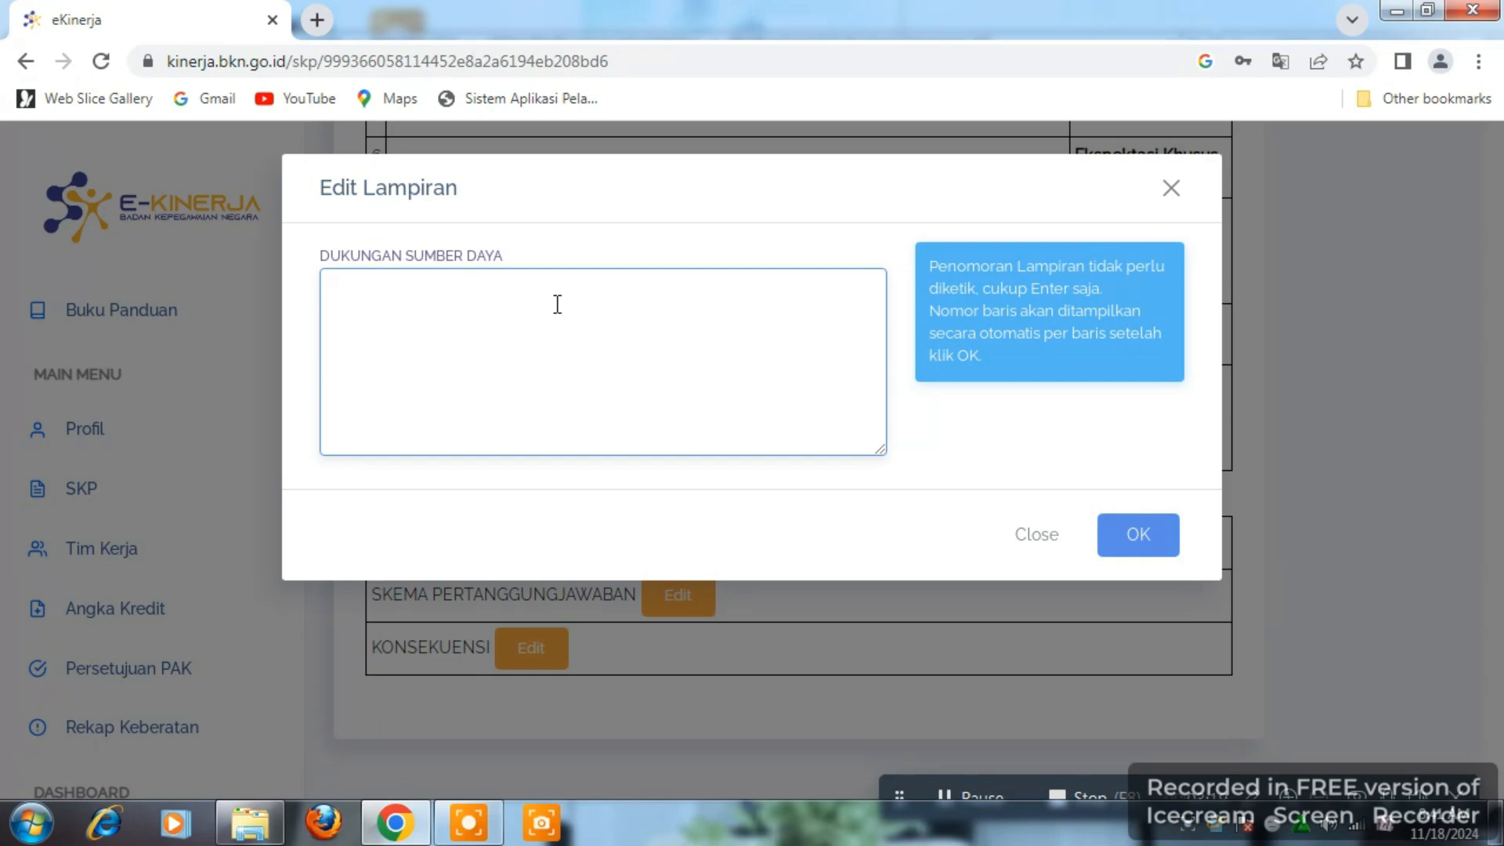
text(MEMBUTU)
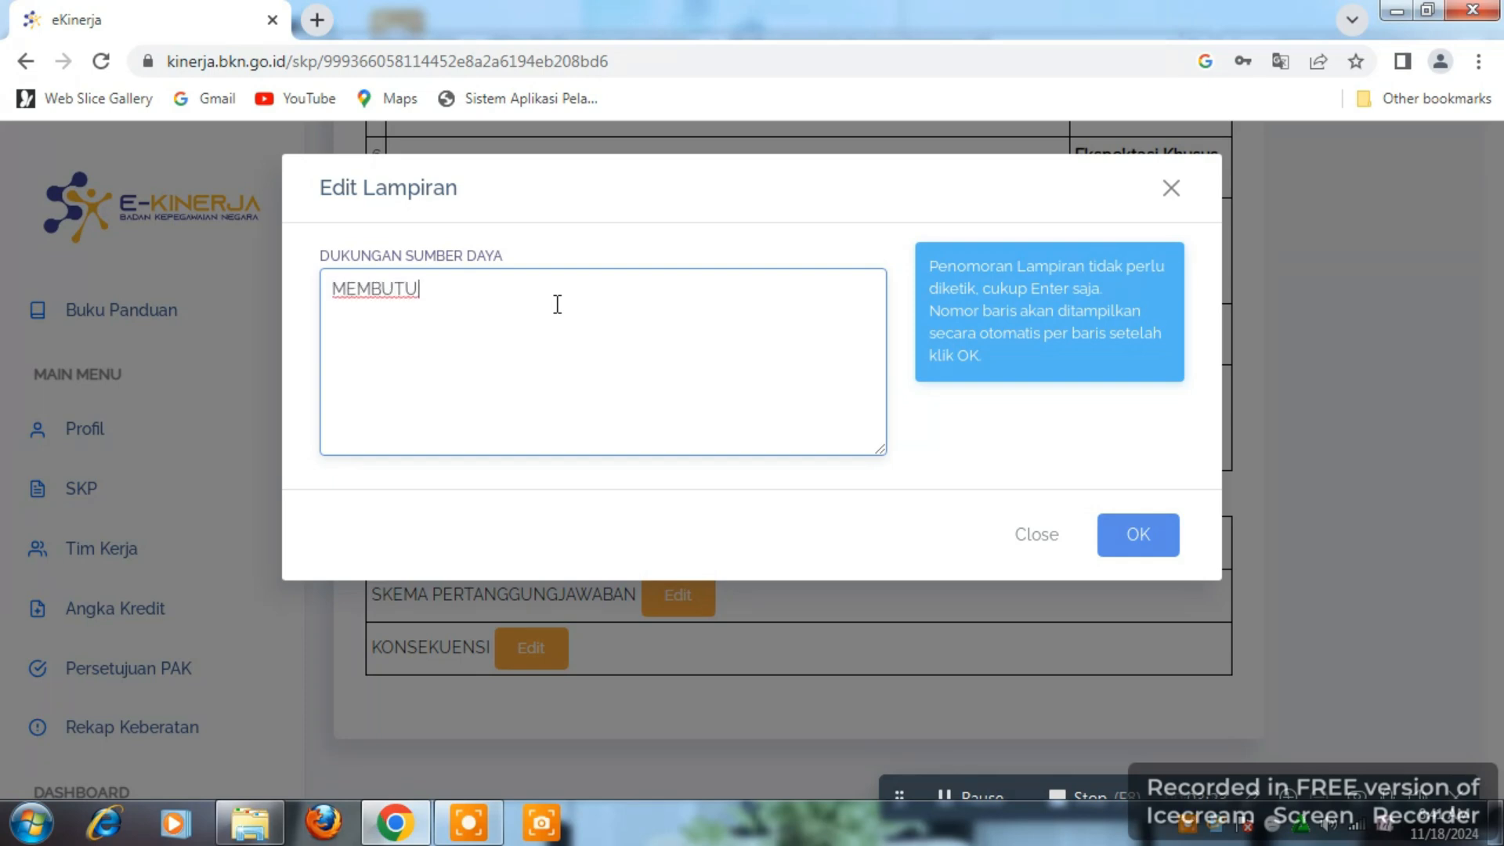
text(HKAN ANGGARAN)
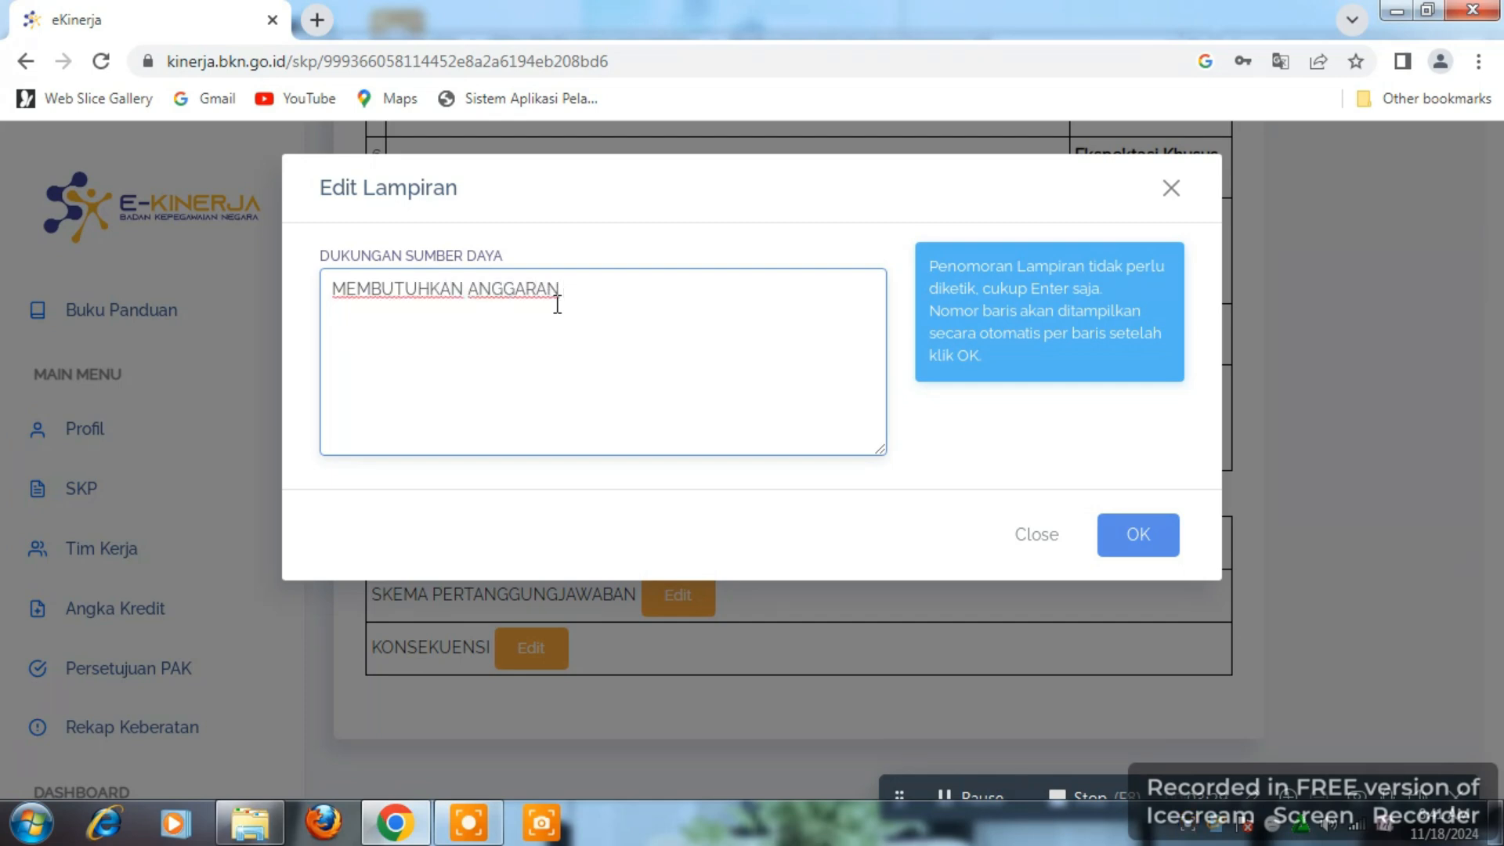
text( BIDANG YANG MEMADAI)
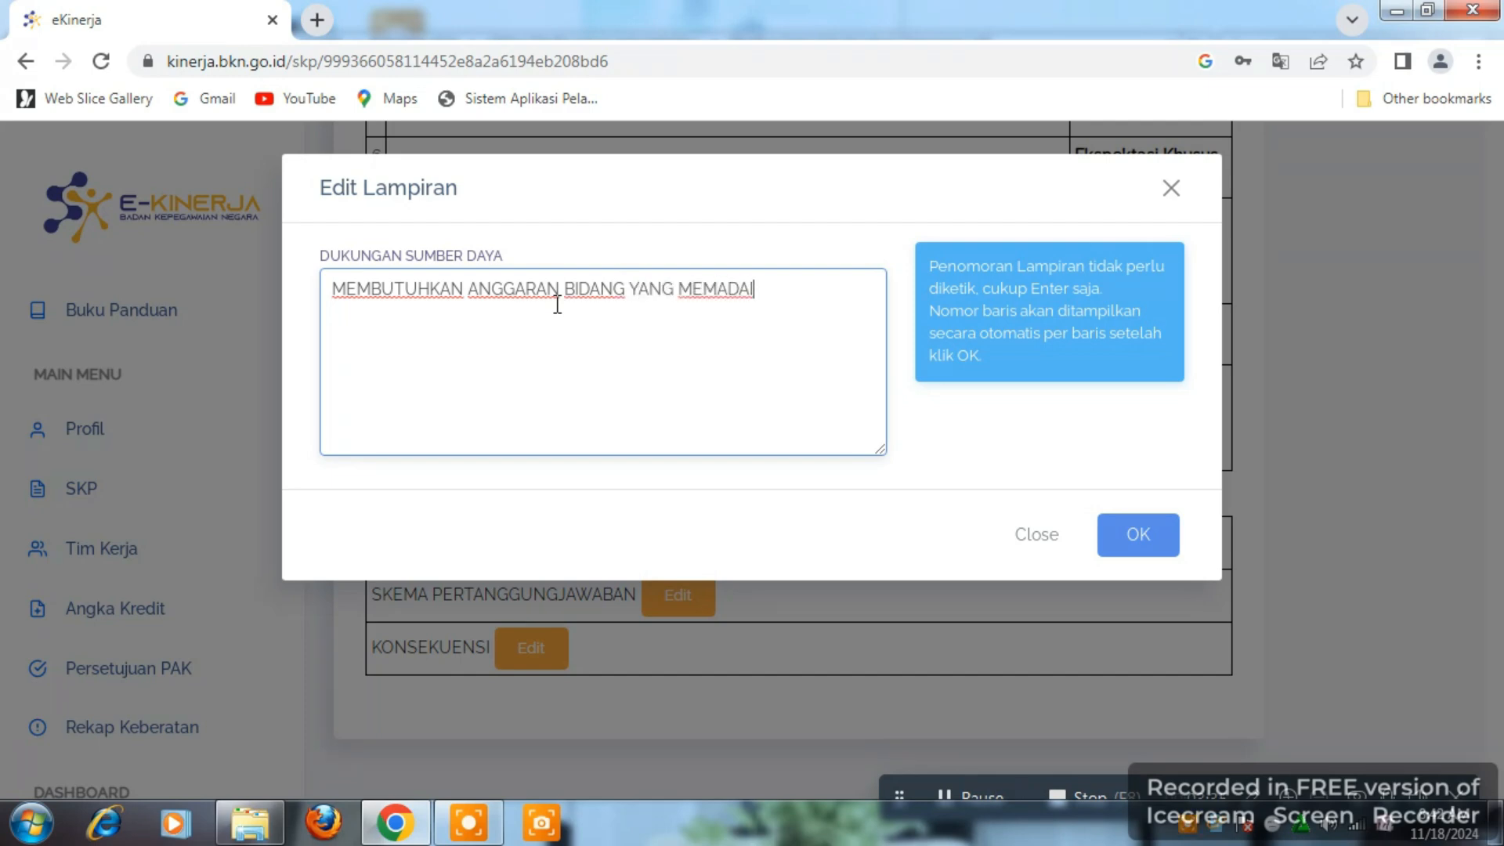
Add the second line MEMBUTUHKAN SDM YANG BERKOMPETEN to Dukungan Sumber Daya and save the attachment
key(Return)
text(MEMBUTUHKAN)
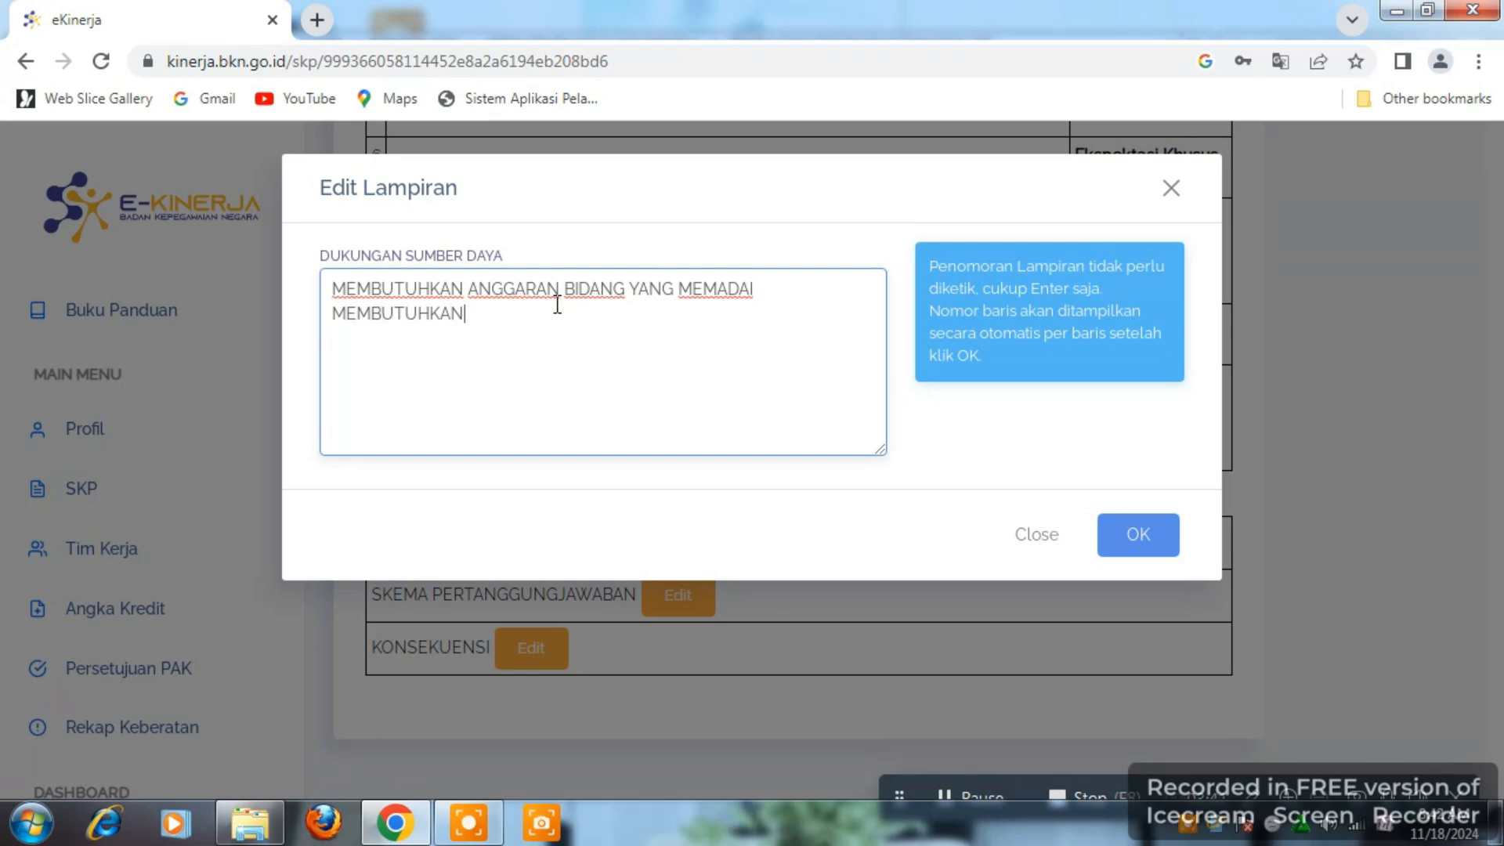
text( SDM YANG)
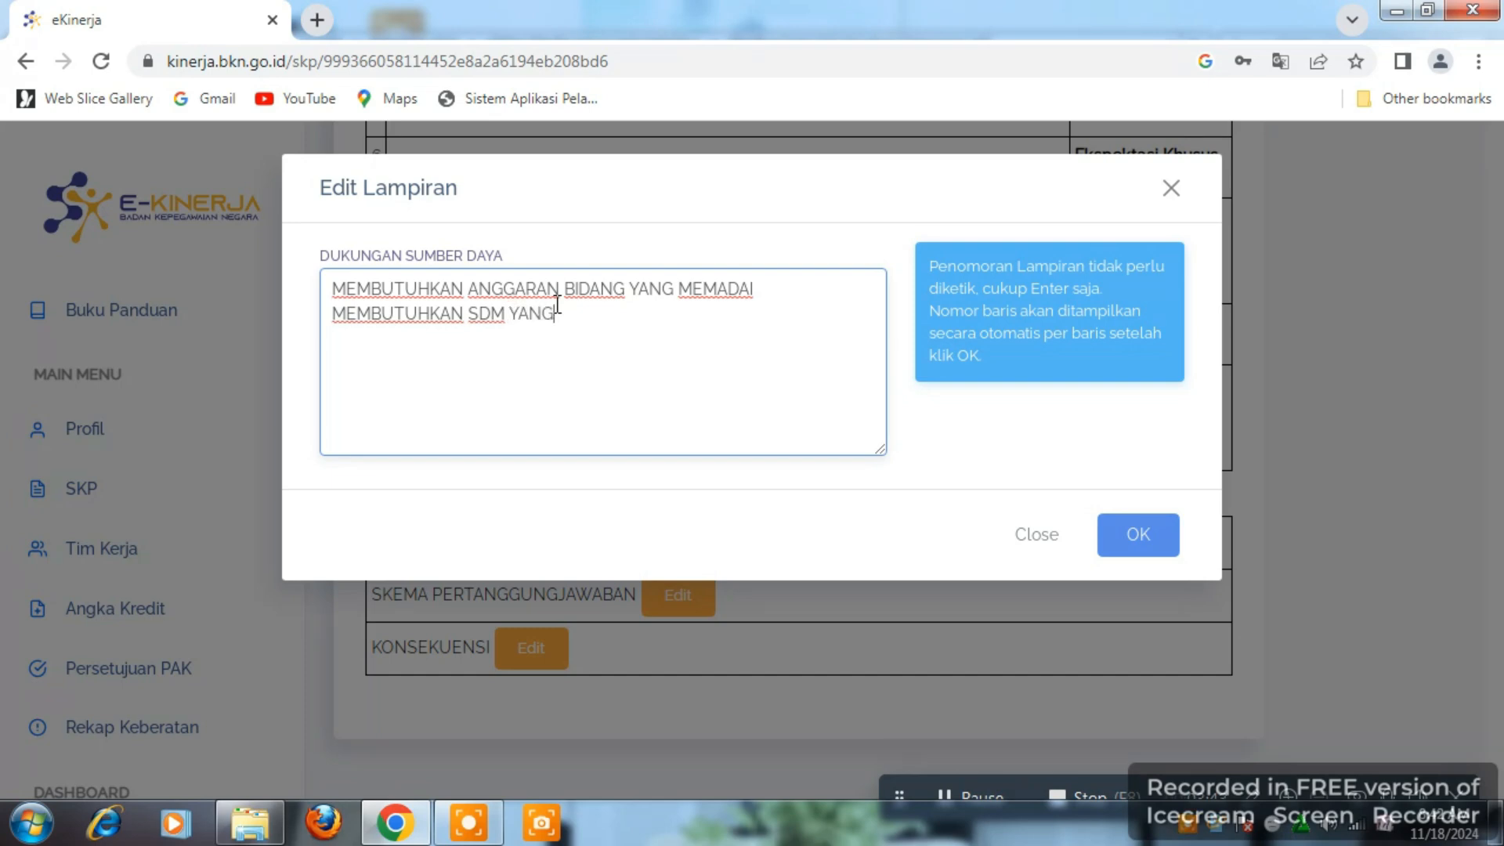
text( BERKOMPETEN)
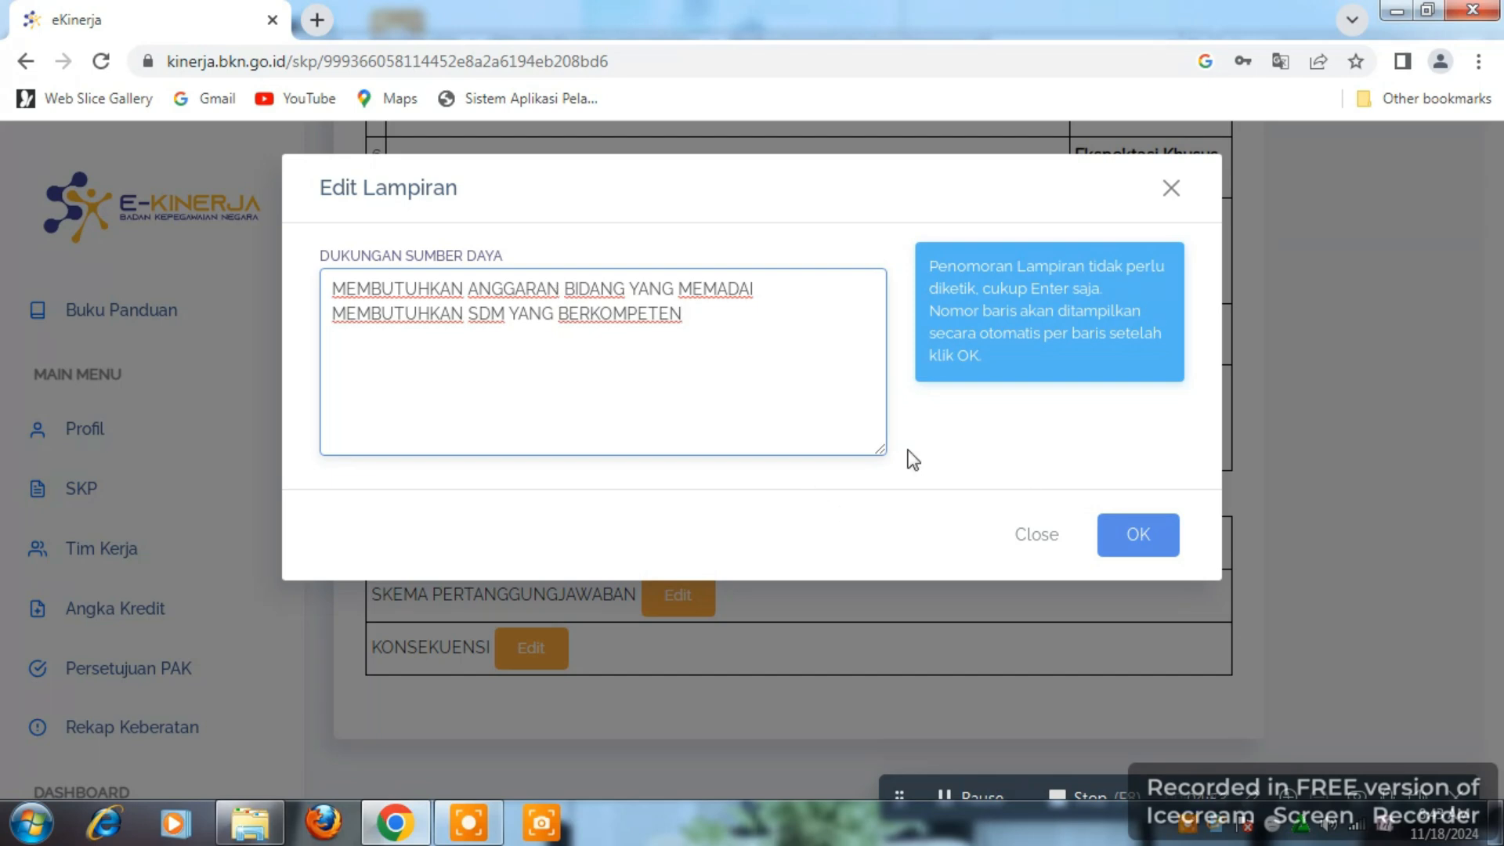
click(1153, 538)
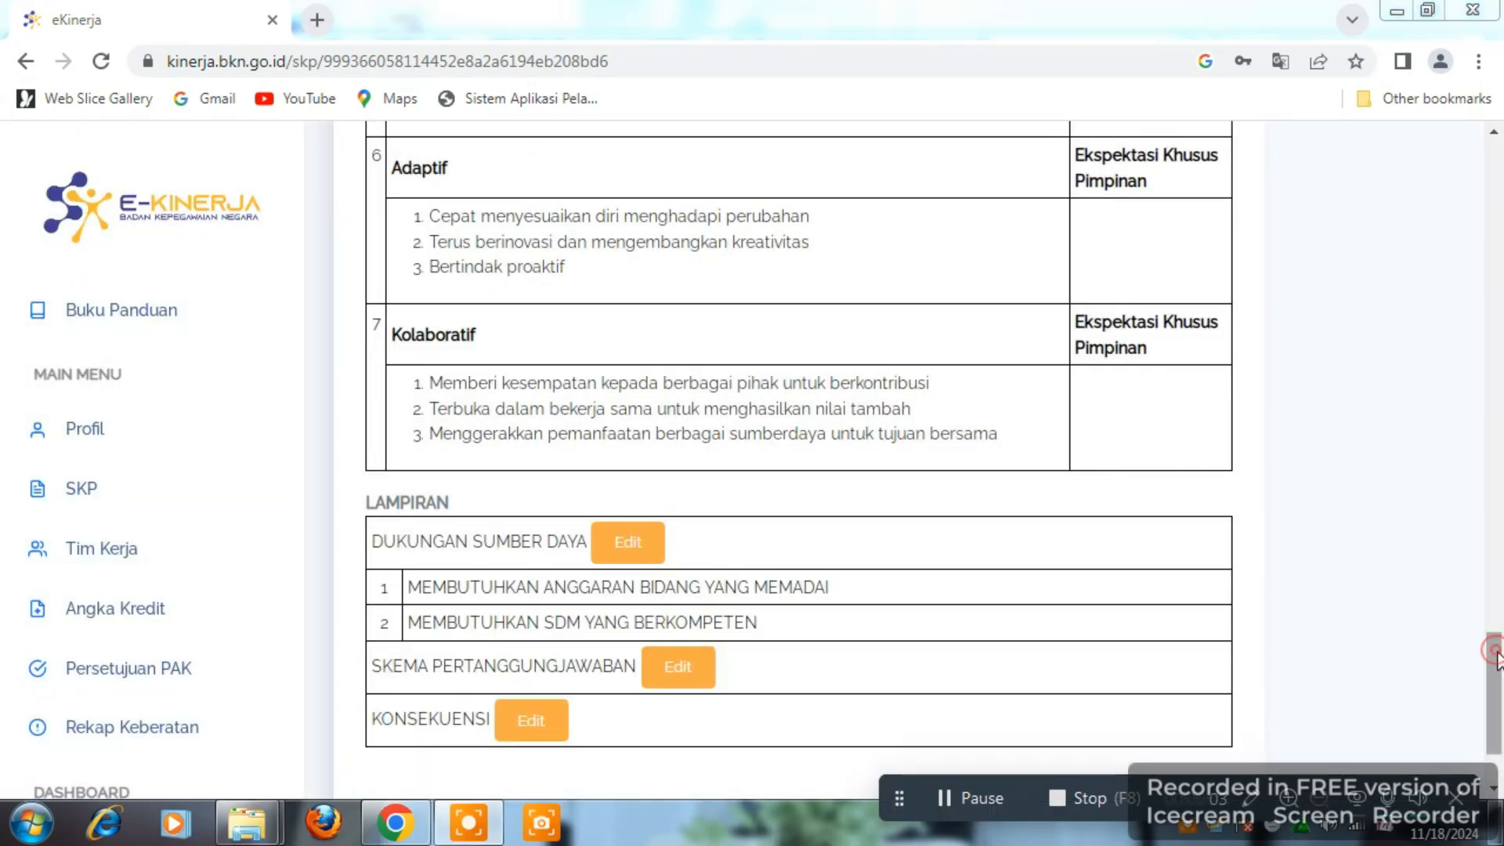
Enter HASIL KERJA DILAPORKAN PERBULAN, TRIWULAN DAN DI AKHIR TAHUN in the Skema Pertanggungjawaban attachment and save it
scroll(1497, 694, down, 2)
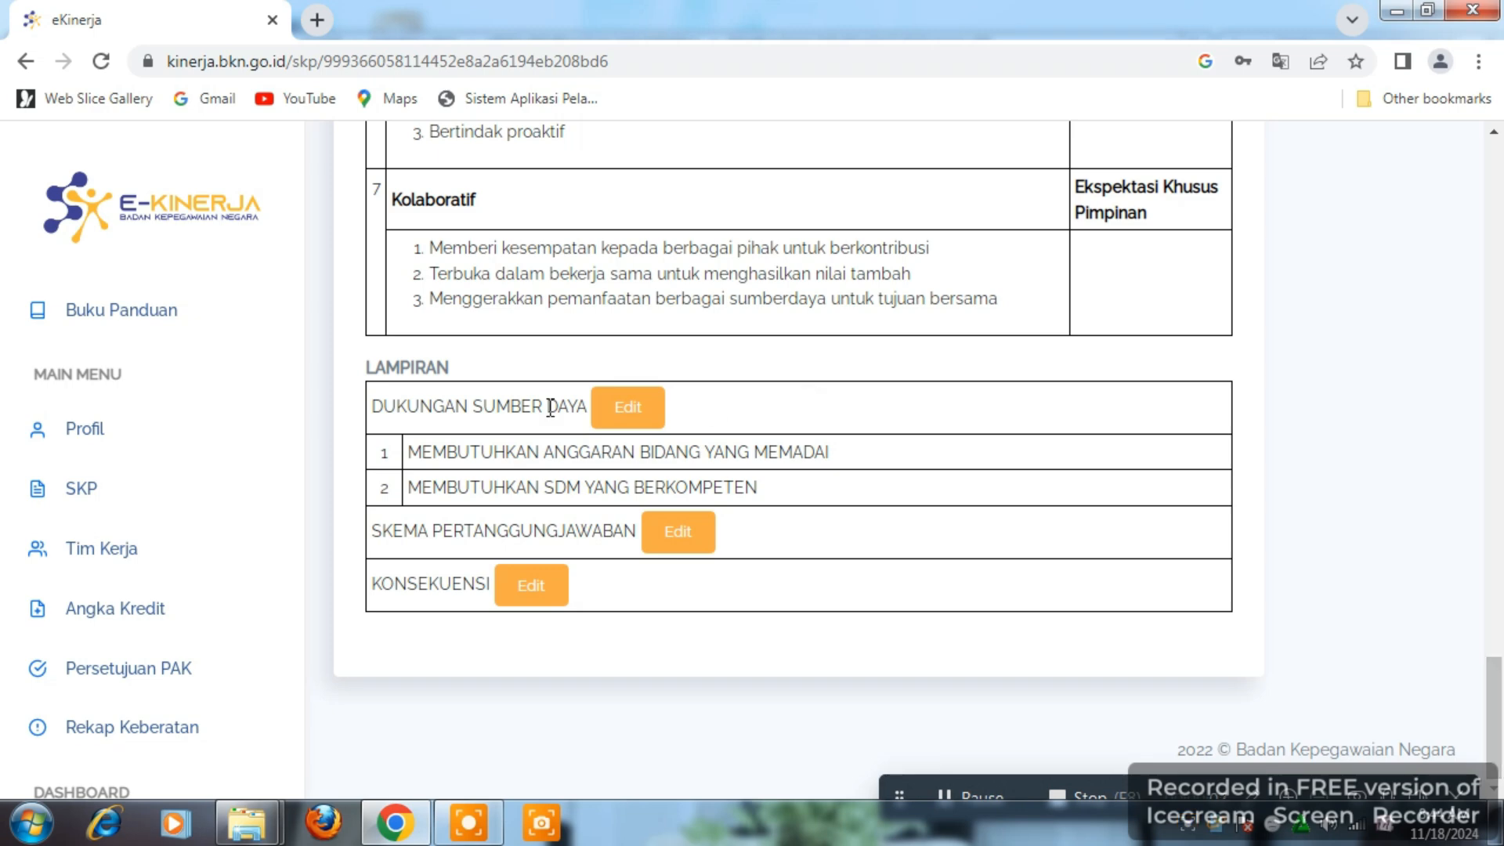
click(656, 548)
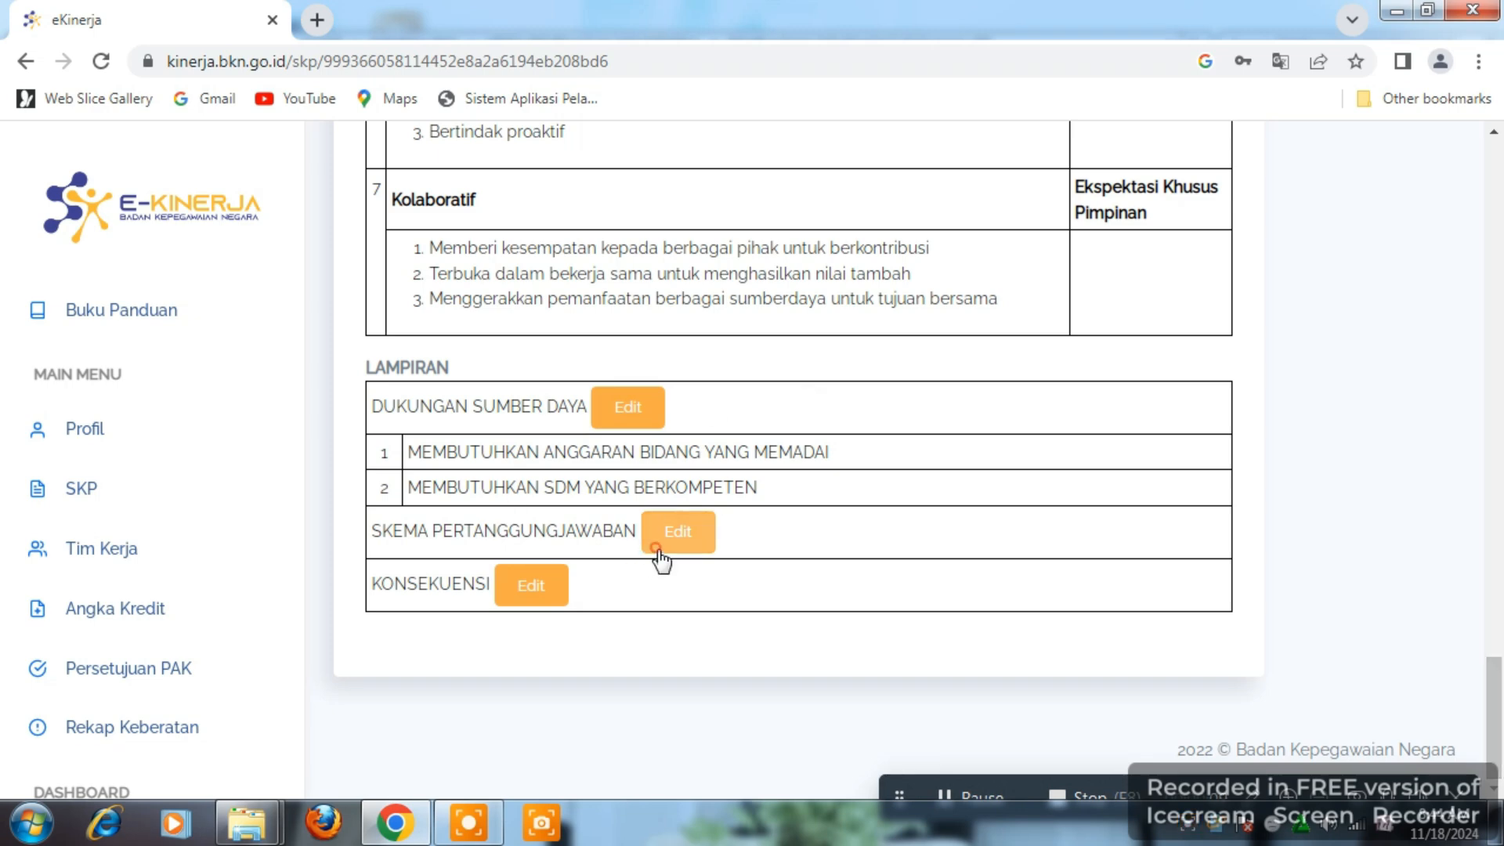
click(544, 287)
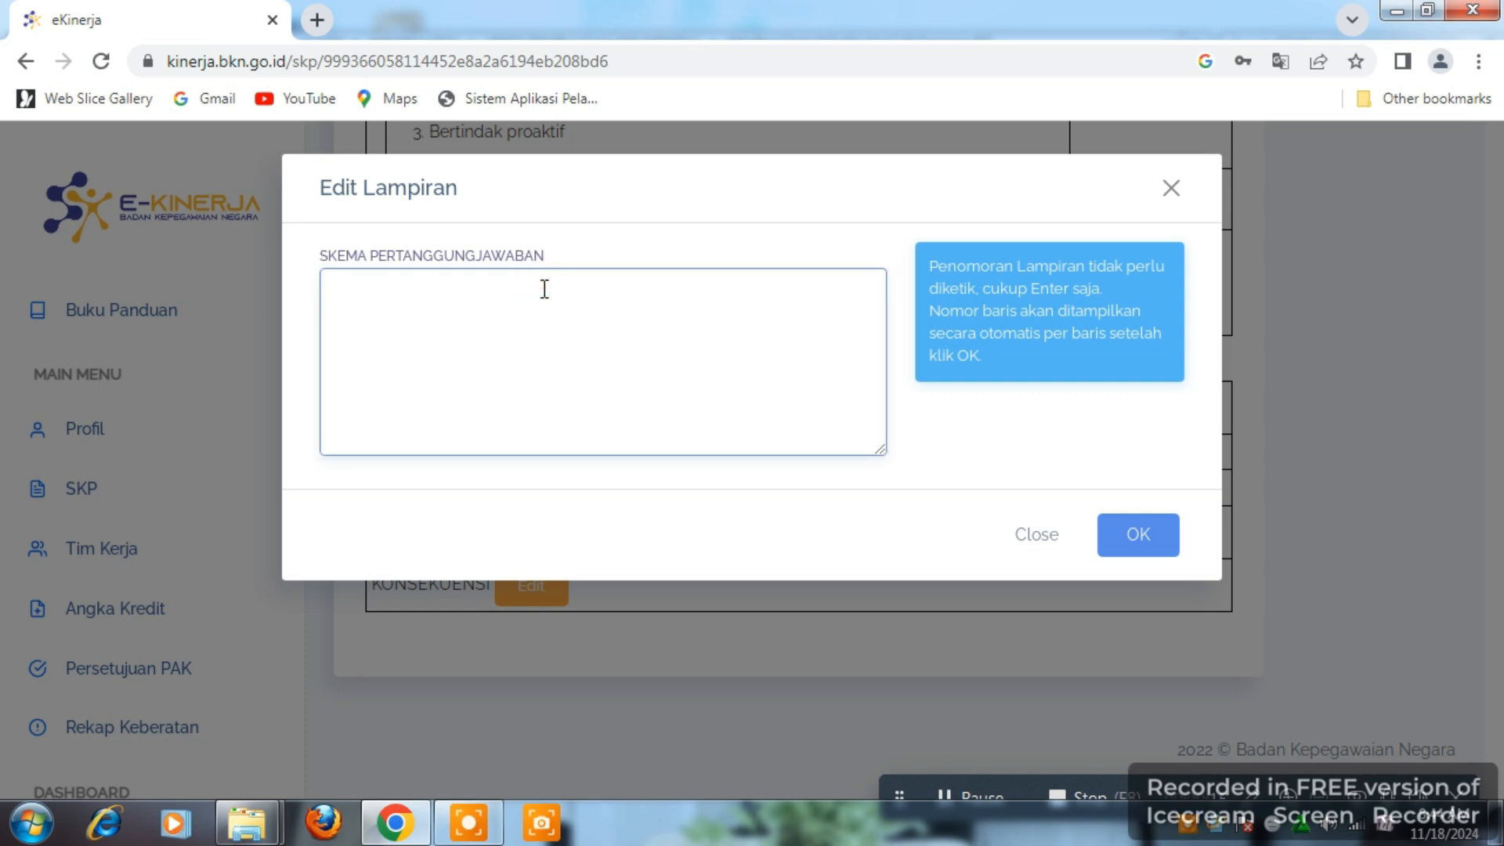
text(HASIL KER)
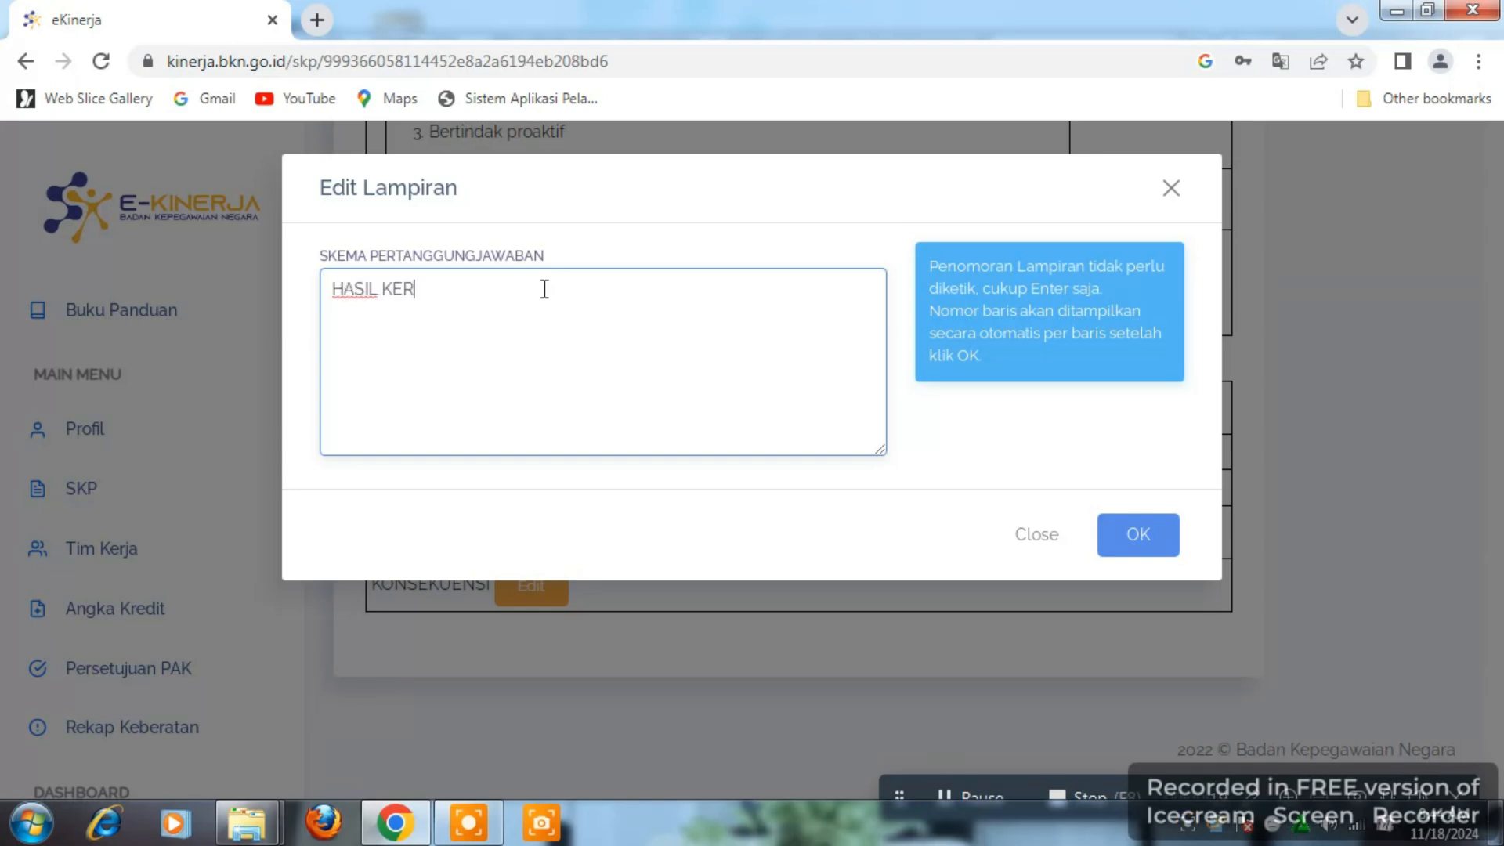
text(JA DILAPORKAN)
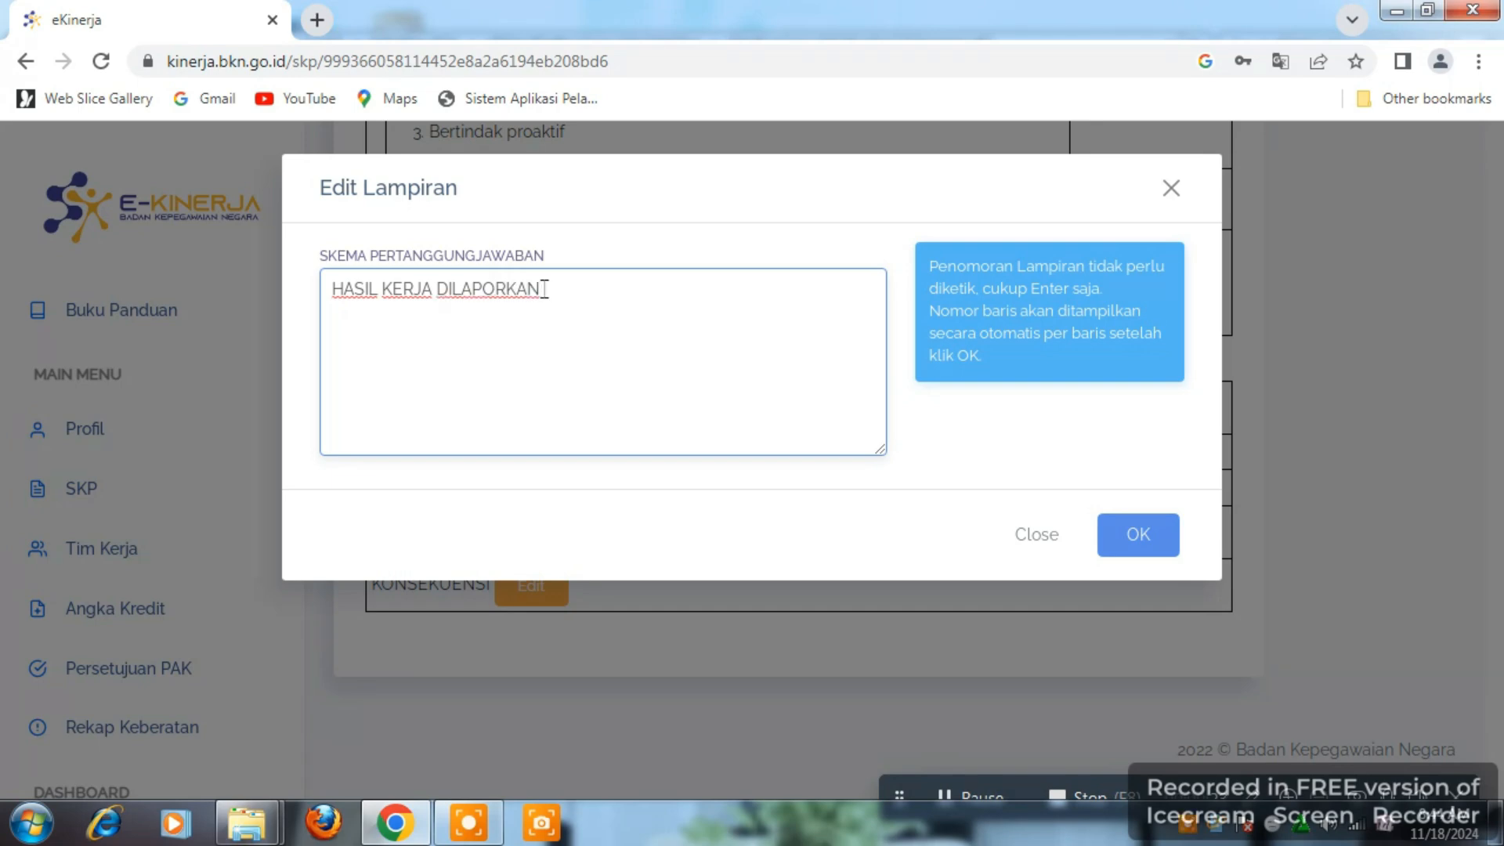
text( PERBULAN, TRIWULA)
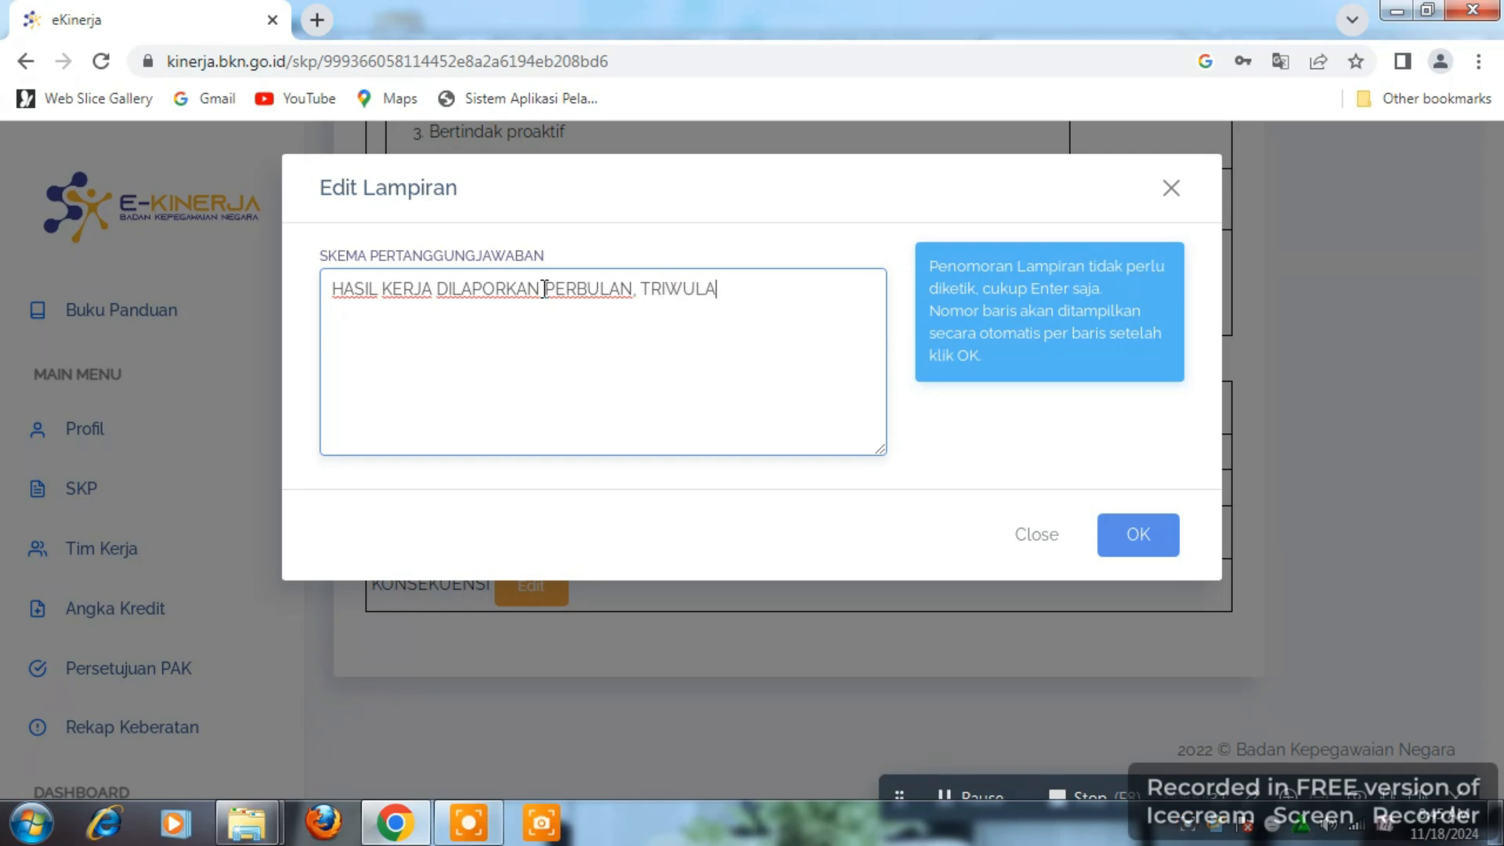
text(N DAN DI AK)
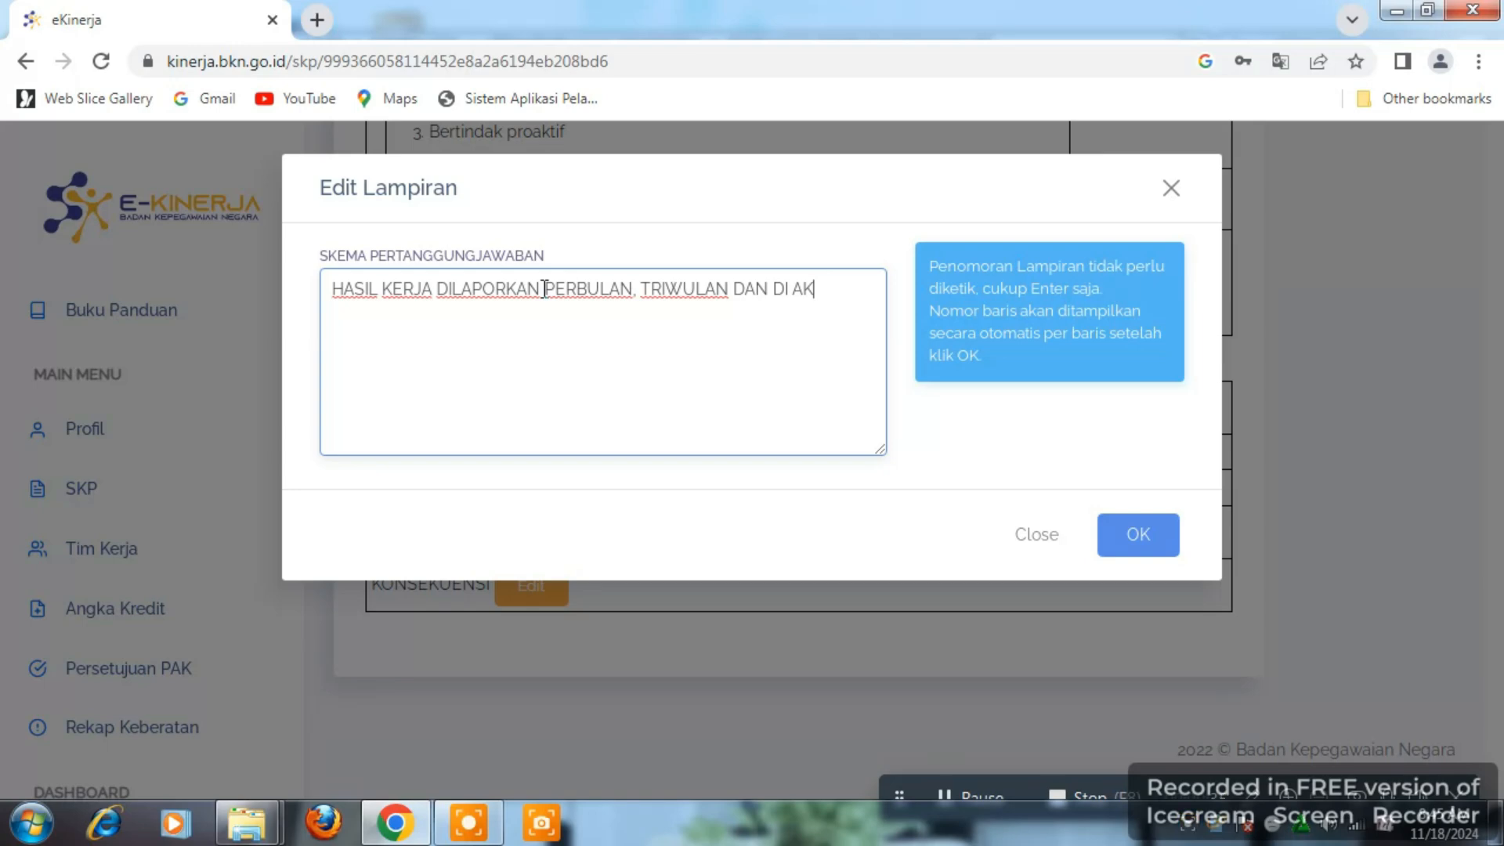
text(HIR TA)
text(HUN)
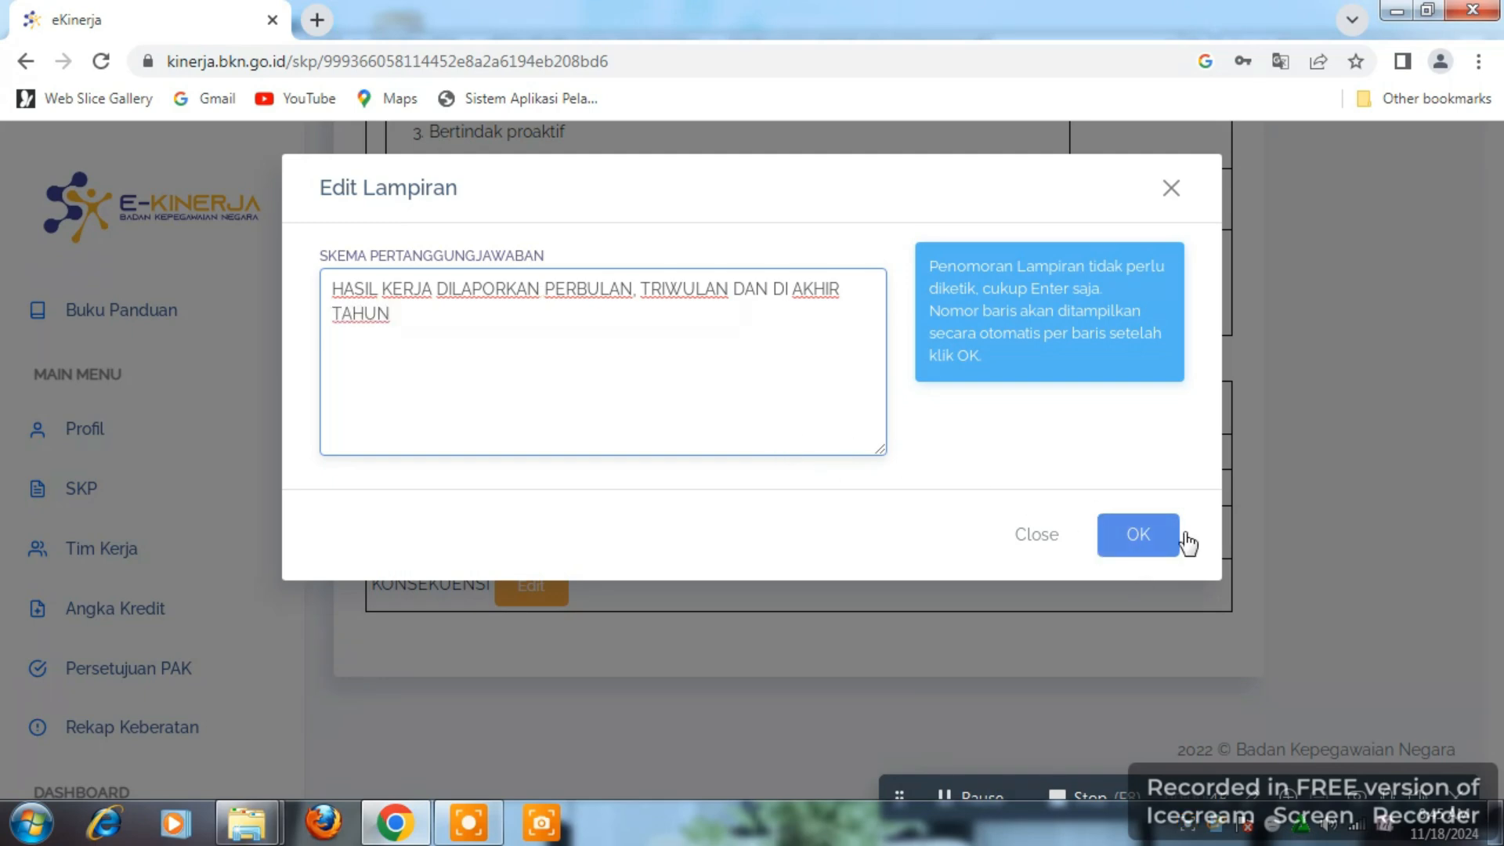
click(1116, 530)
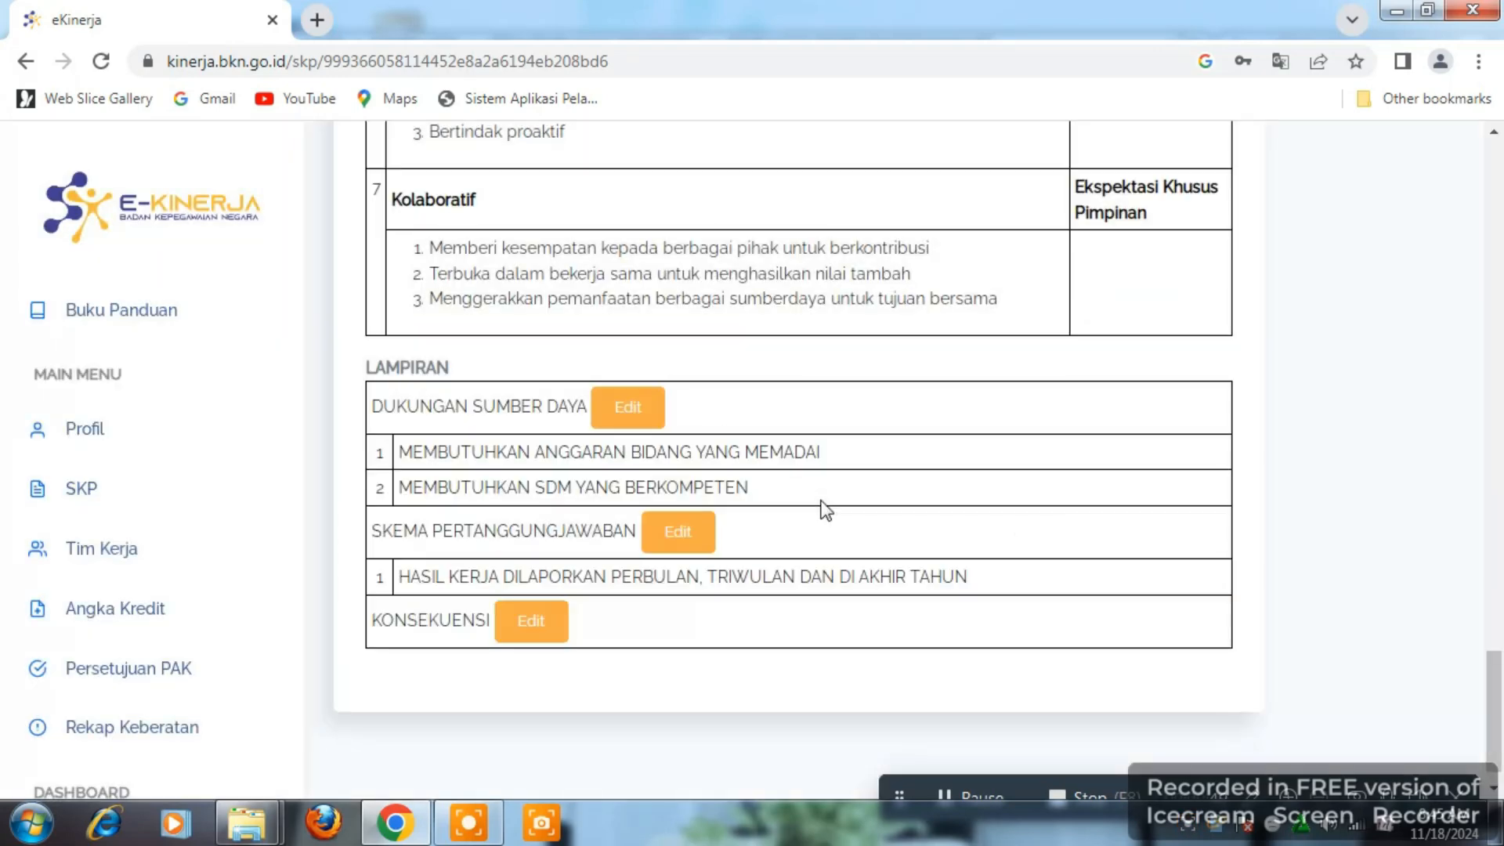
Begin the first line of the Konsekuensi attachment with APABILA MEMENUHI EKSPEKTASI PIMPINAN MAKA DIBERIKAN PENINGKATAN
click(553, 628)
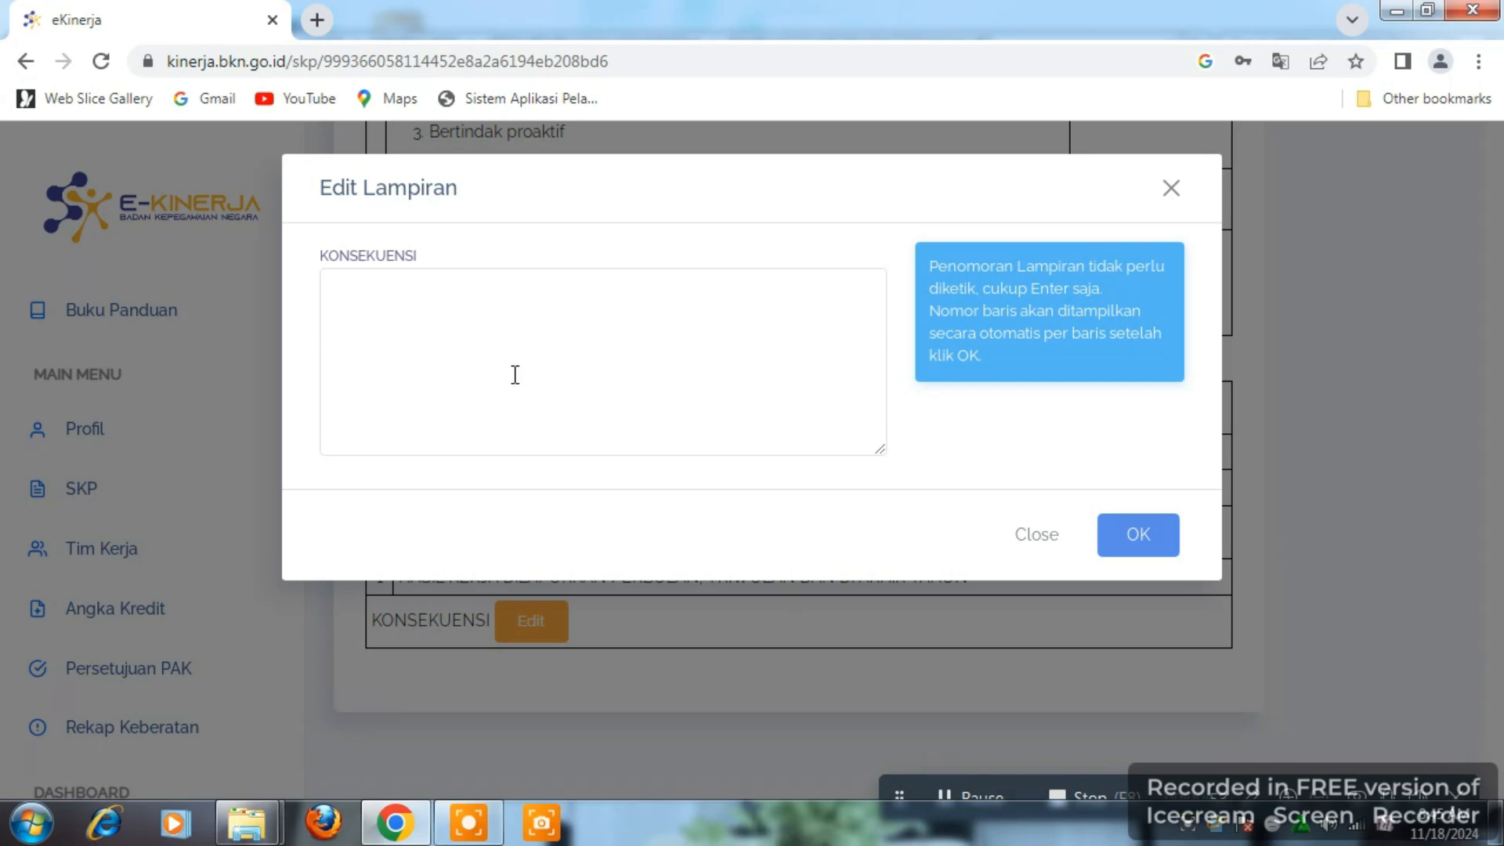
click(515, 374)
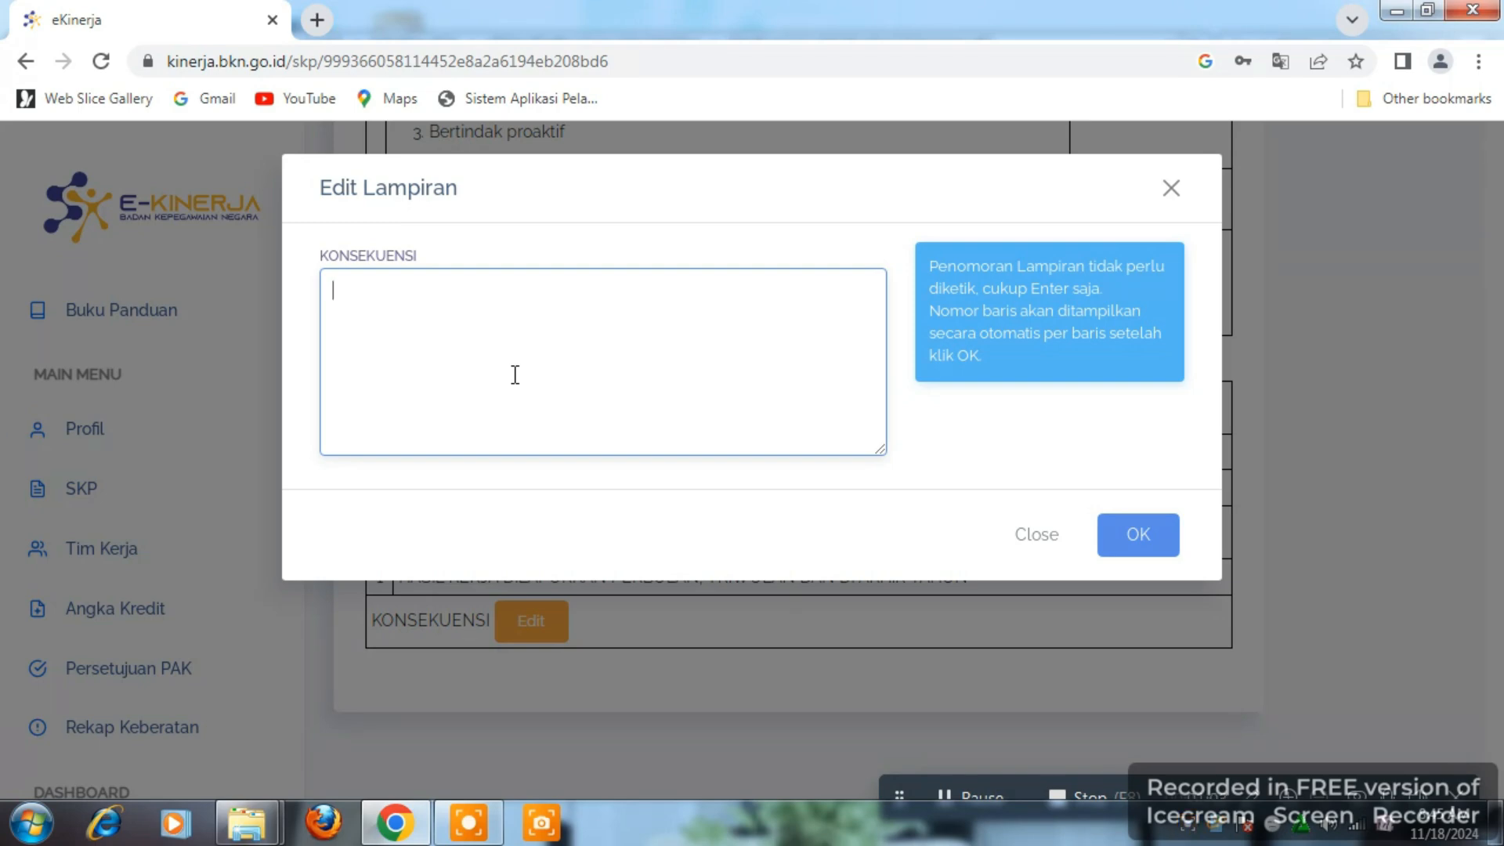
text(APABILA MEMENUHI EKSPEK)
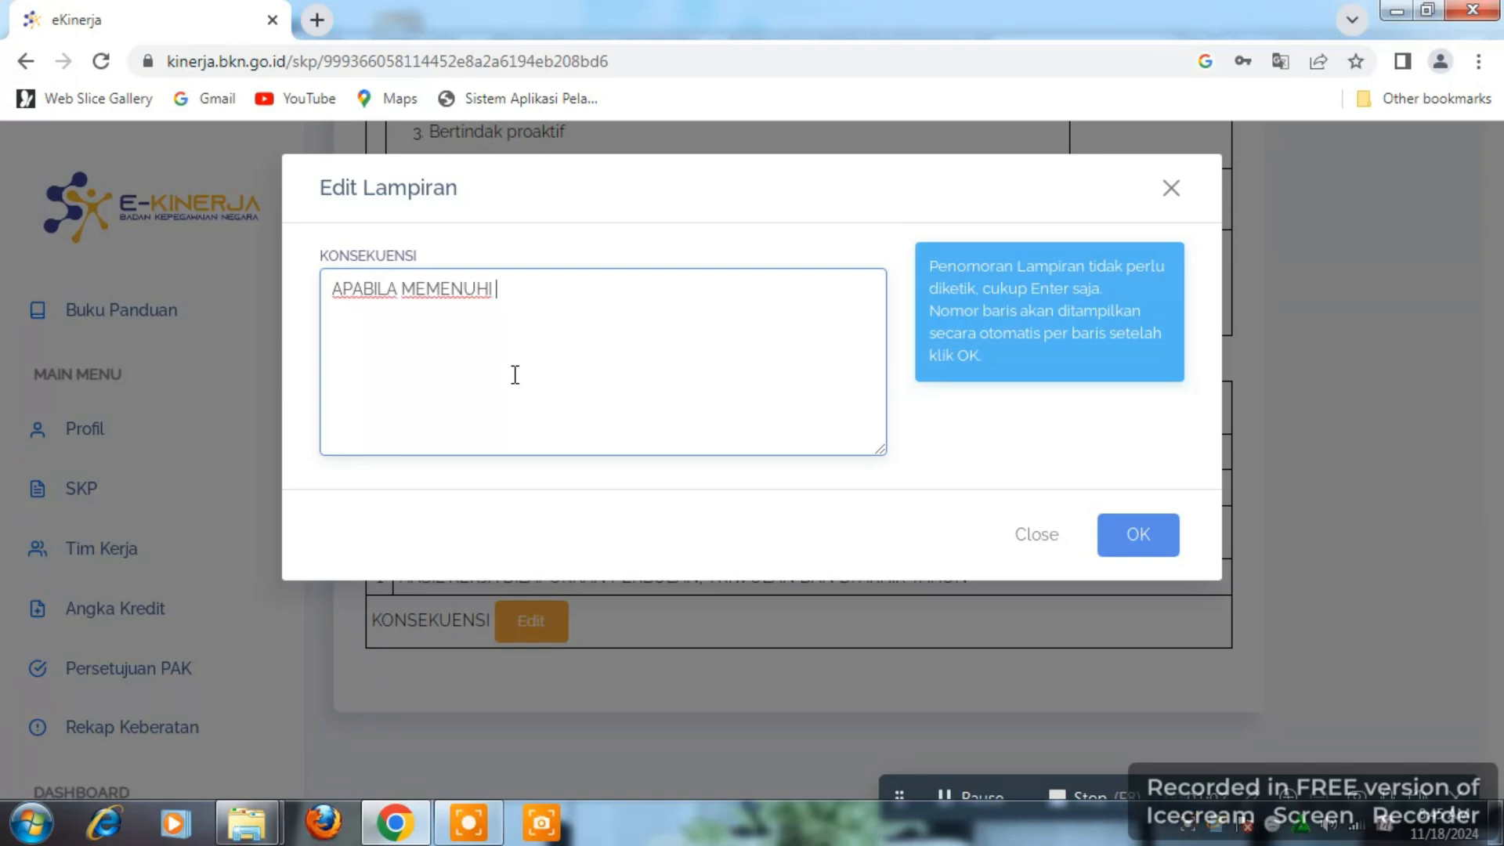
text(TASI PIMP)
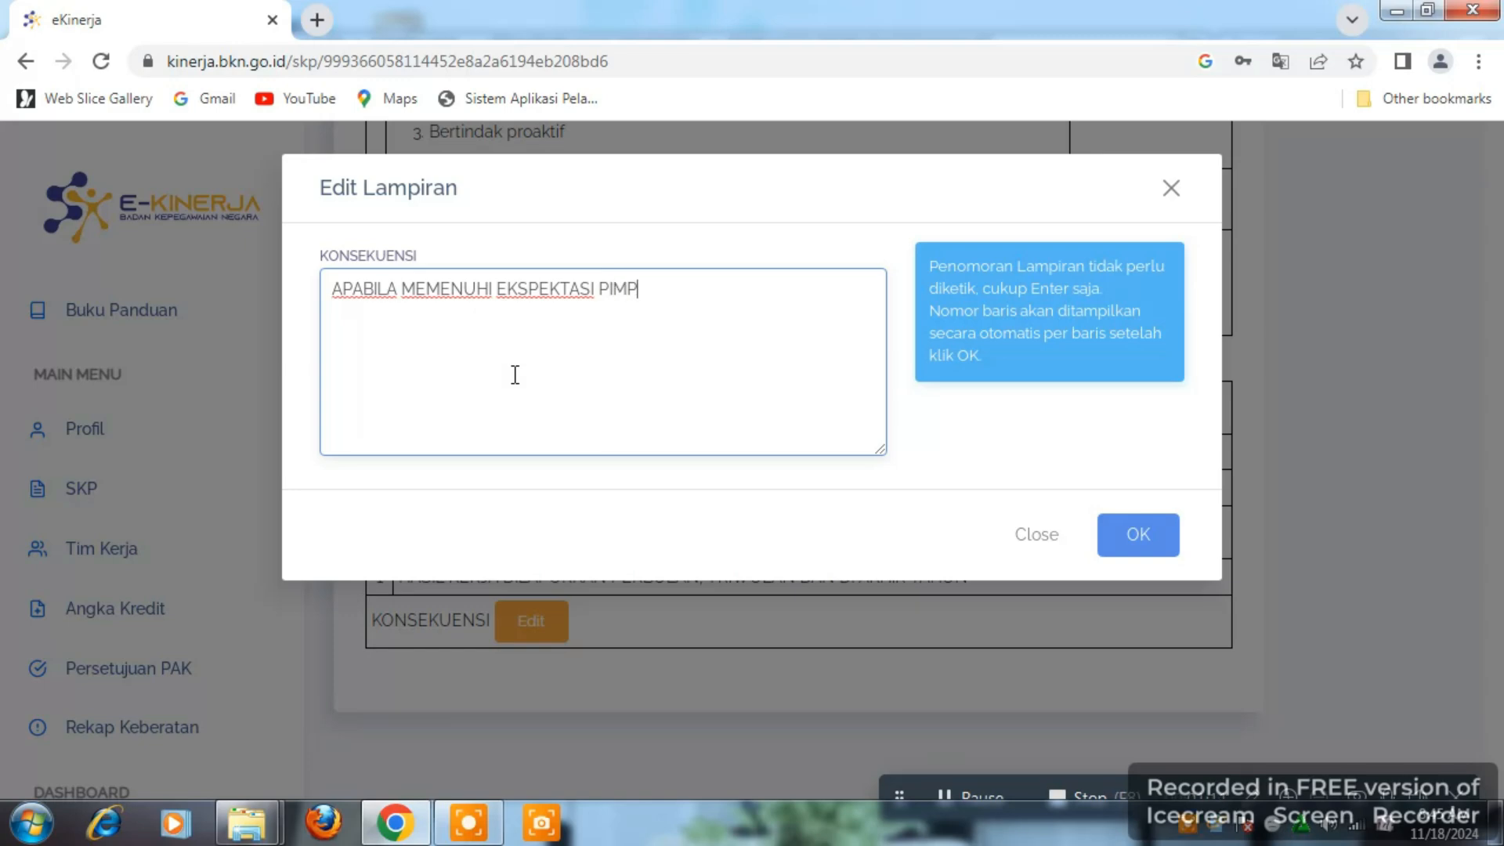
text(INAN MAKA )
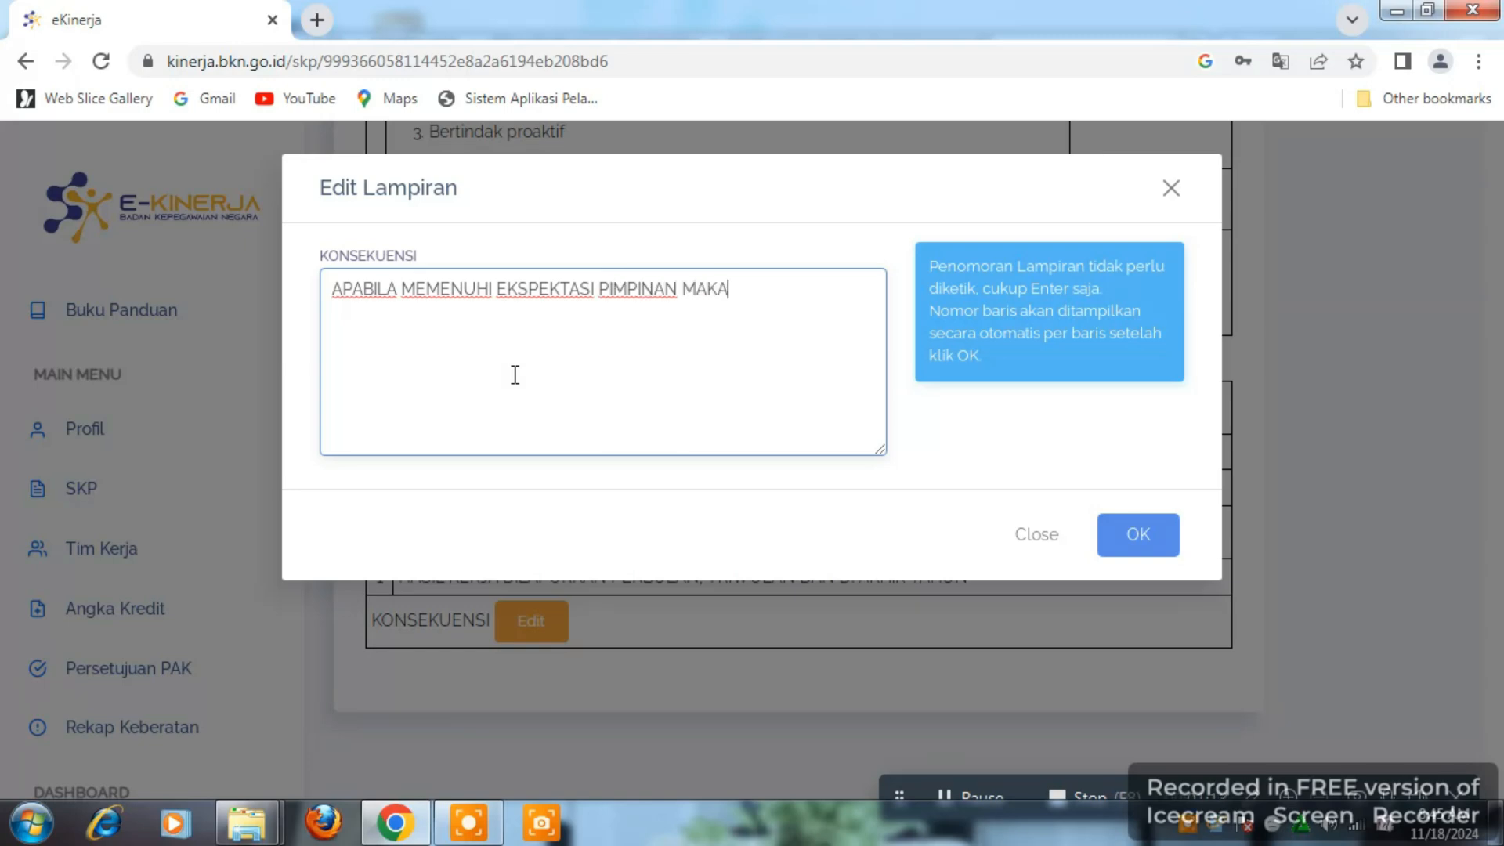
text(DIBERIKAN)
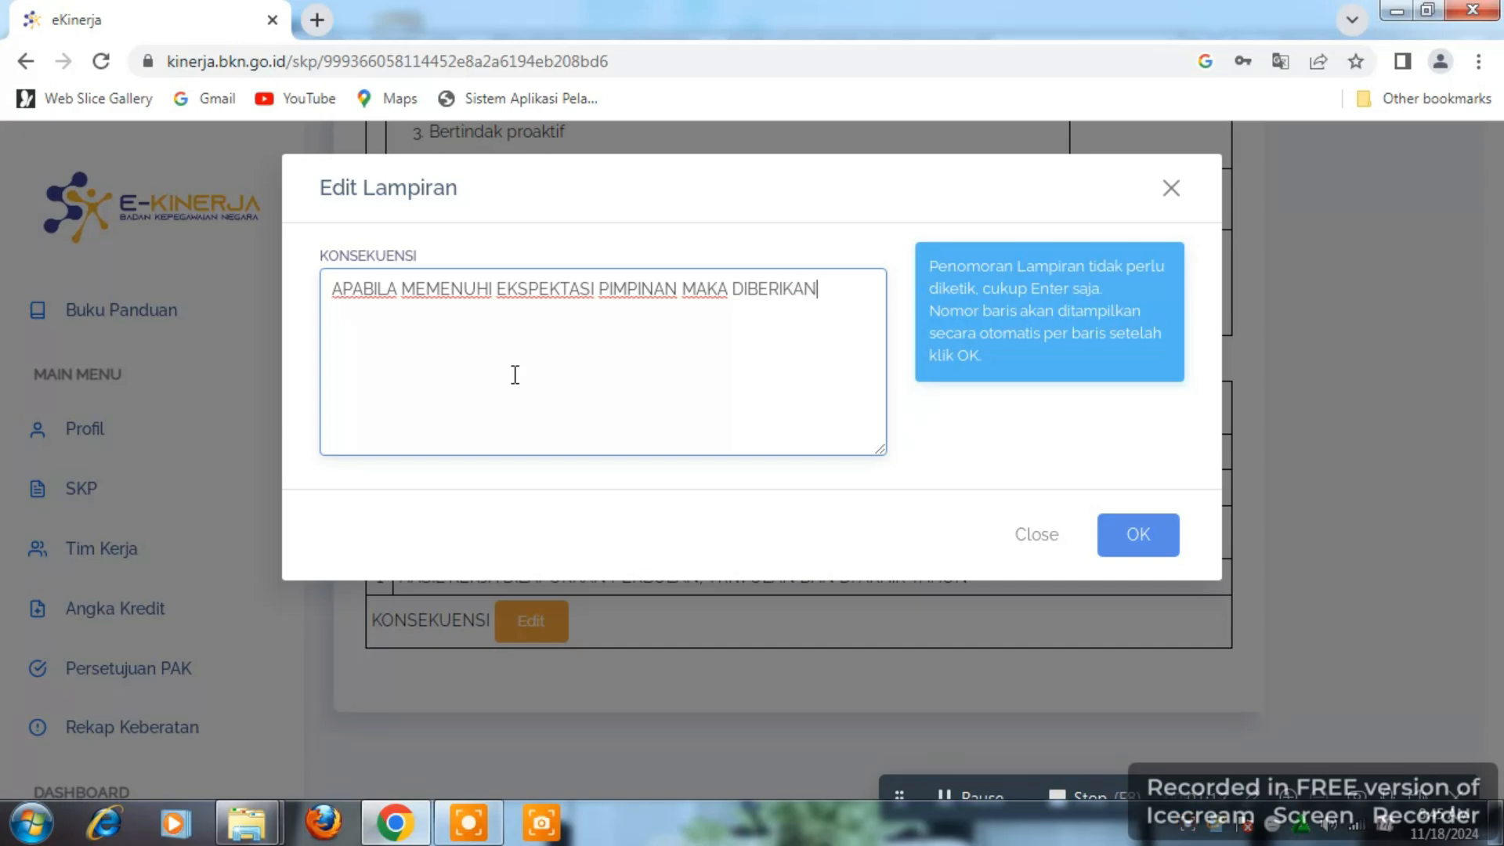
text( PENINGKATAN)
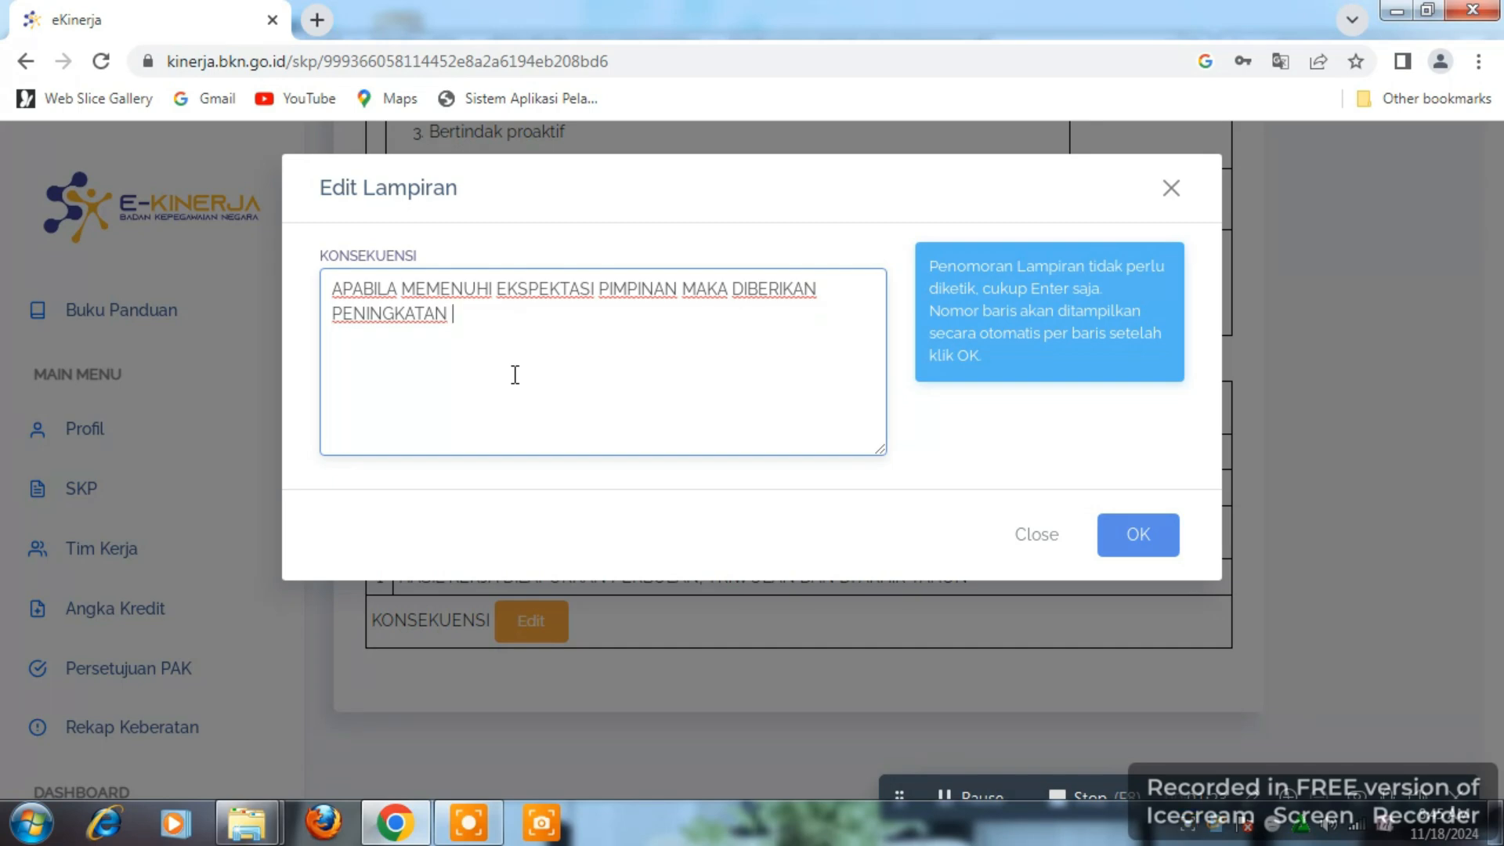
Replace DIBERIKAN PENINGKATAN in the first Konsekuensi line with DIPRIORITASKAN DALAM PENINGKATAN KARIR
key(BackSpace)
key(BackSpace)
key(BackSpace)
key(BackSpace)
key(BackSpace)
key(BackSpace)
key(BackSpace)
key(BackSpace)
key(BackSpace)
key(BackSpace)
key(BackSpace)
key(BackSpace)
key(BackSpace)
key(BackSpace)
key(BackSpace)
key(BackSpace)
key(BackSpace)
key(BackSpace)
key(BackSpace)
key(BackSpace)
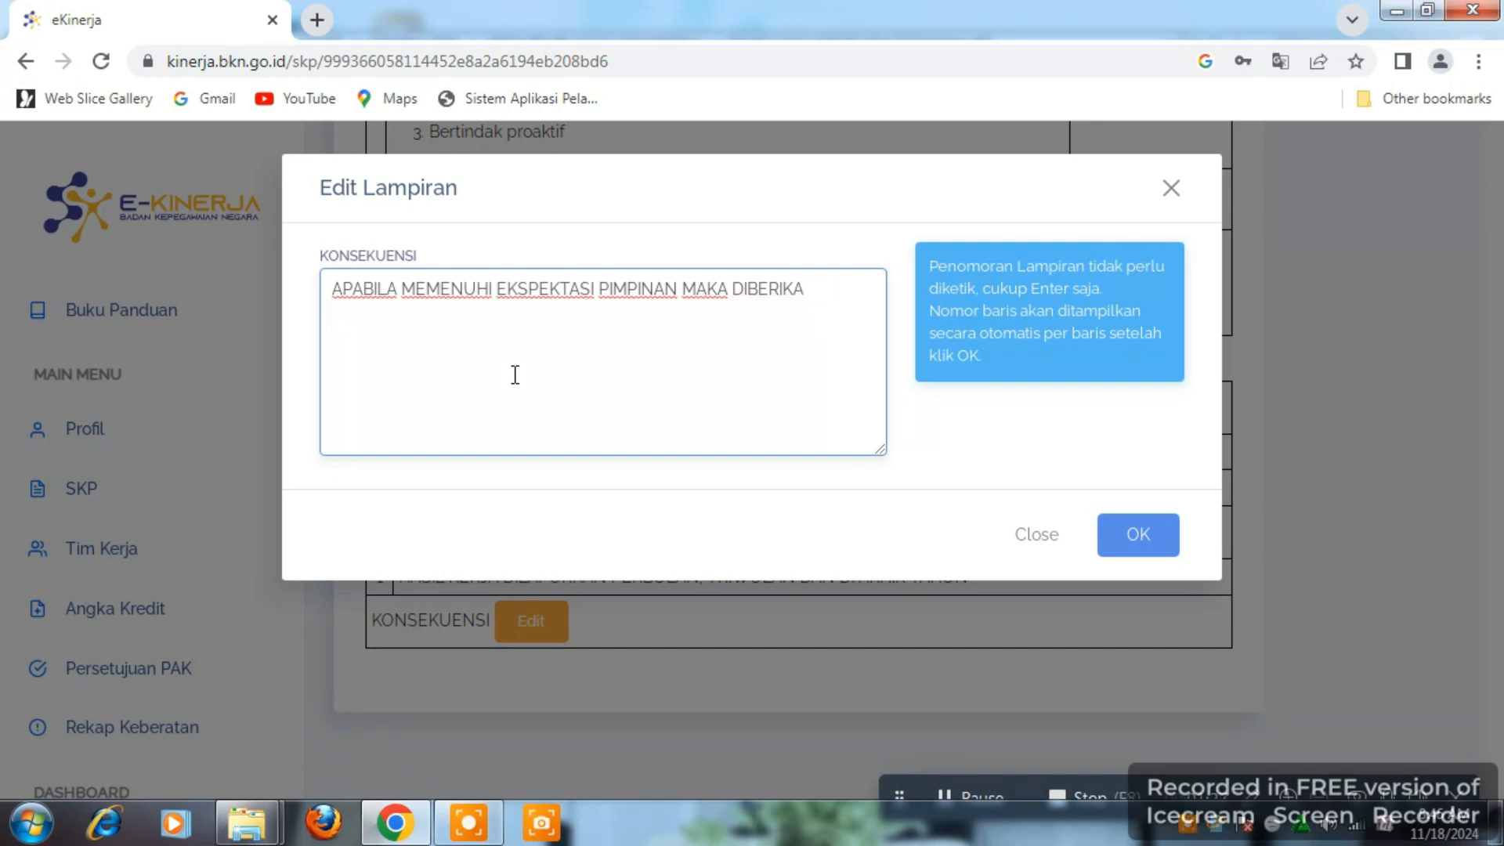
text(PRIORITASKAN )
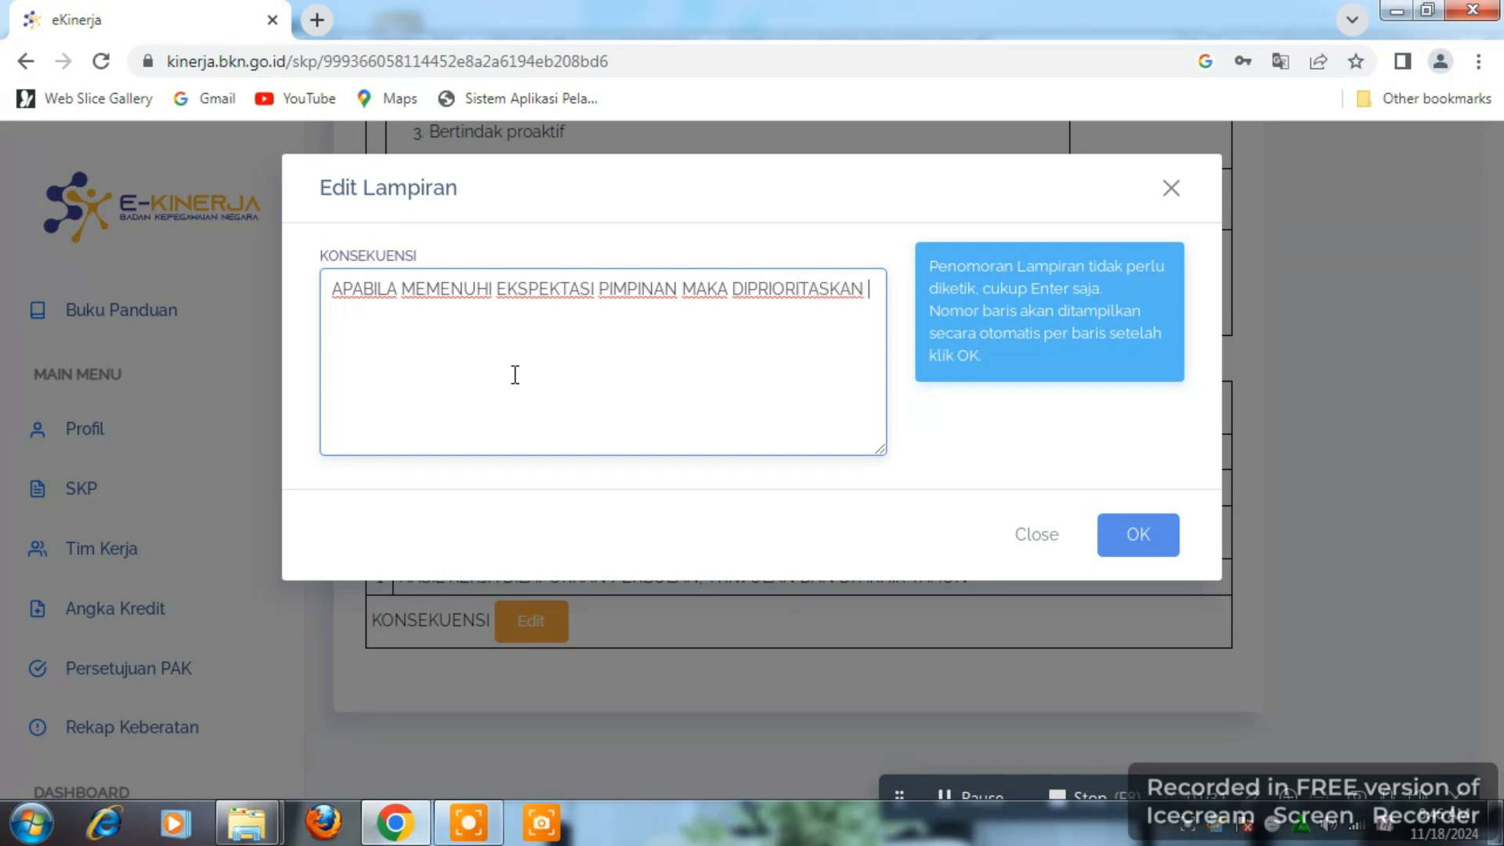
text(DALAM PENINGKA)
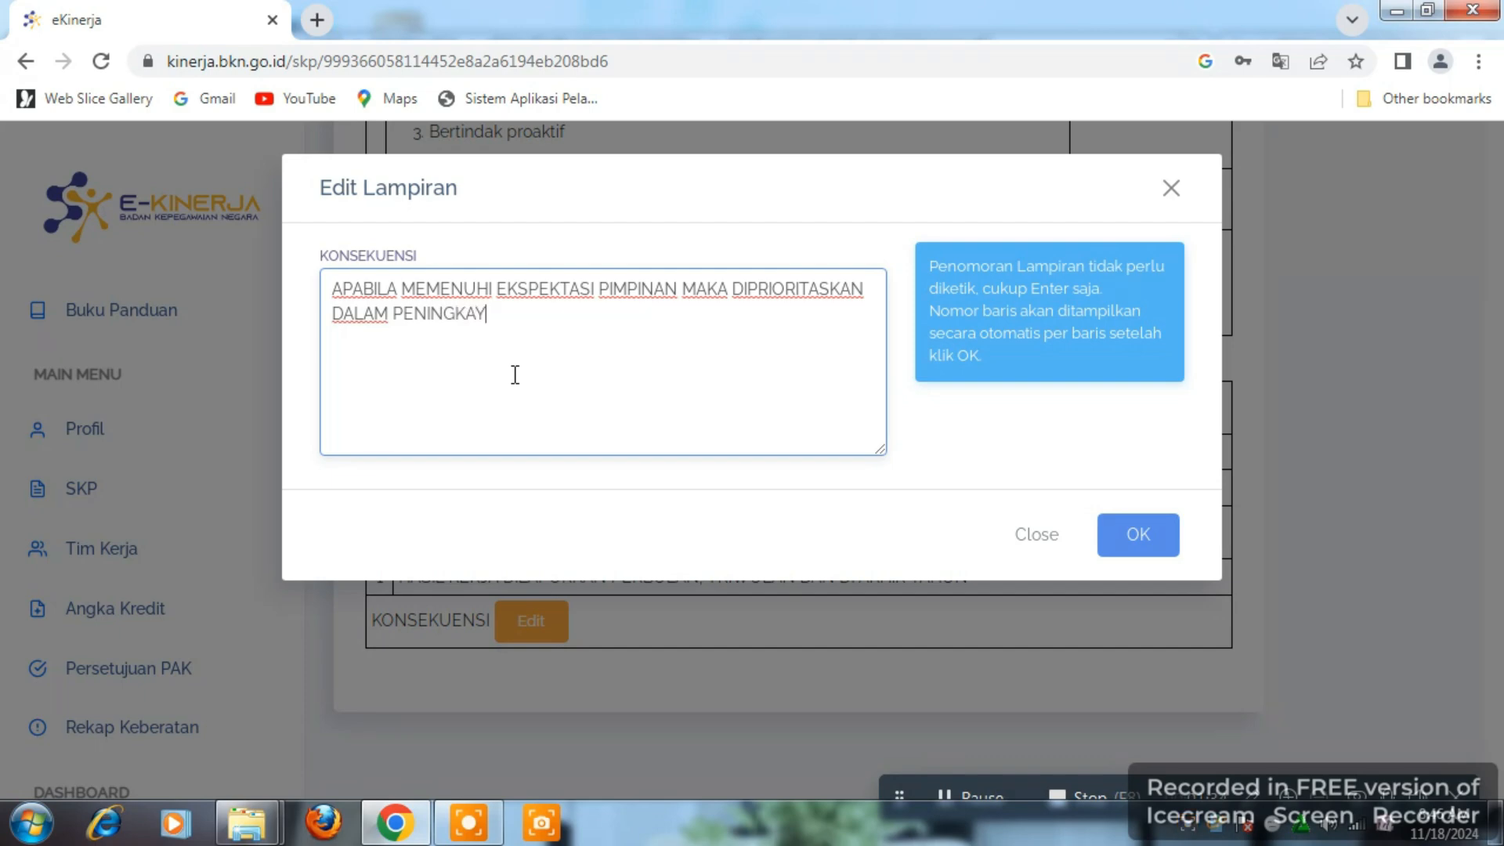
text(TAN KARIR)
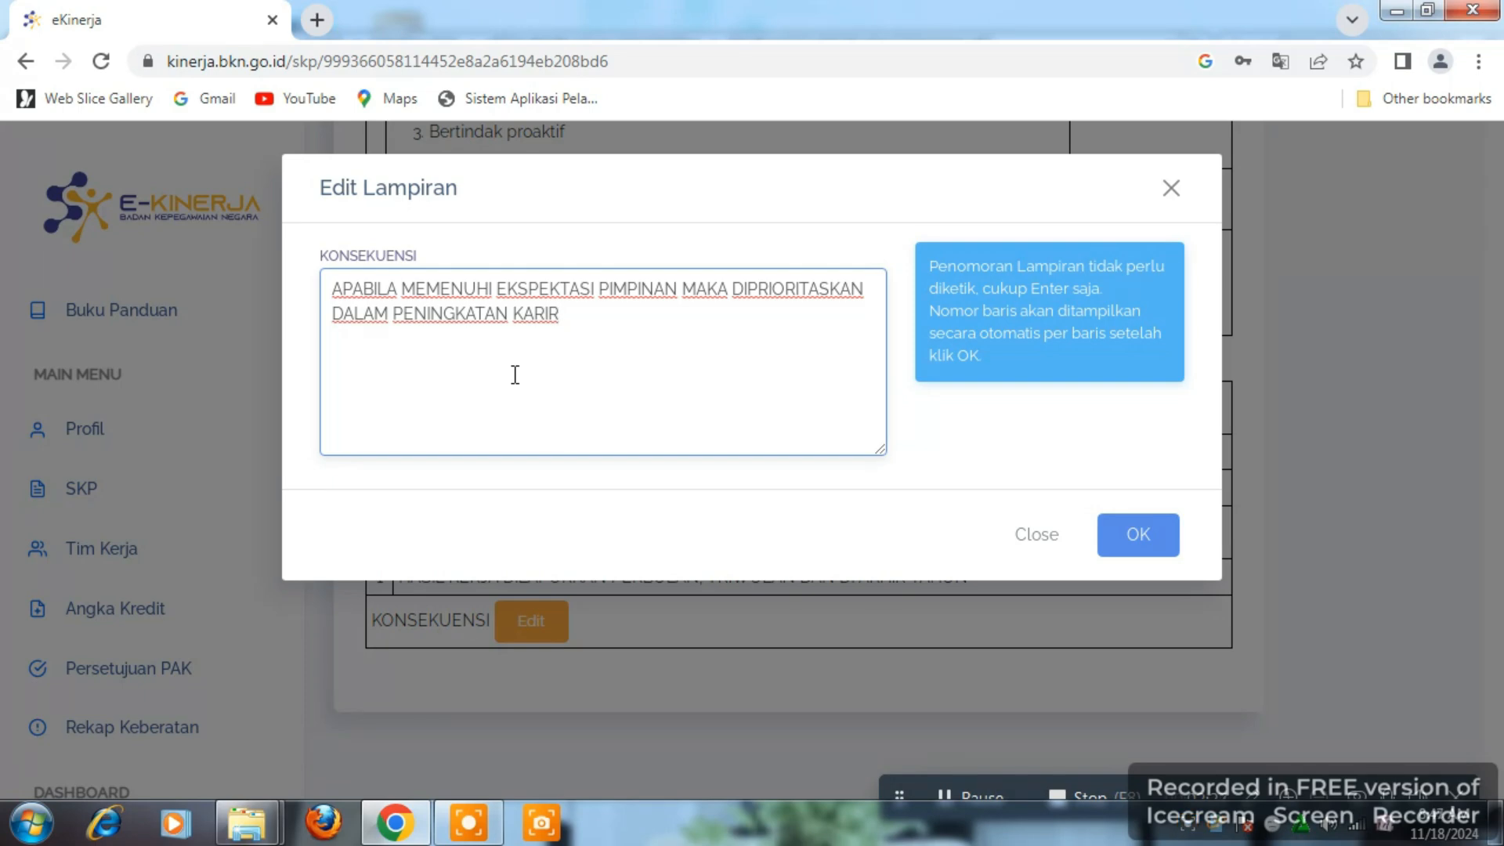
Add the second line APABILA TIDAK MEMENUHI EKSPEKTASI PIMPINAN MAKA DIBERIKAN PEMBINAAN KINERJA to Konsekuensi and save the attachment
key(Return)
text(APABILA TIDA)
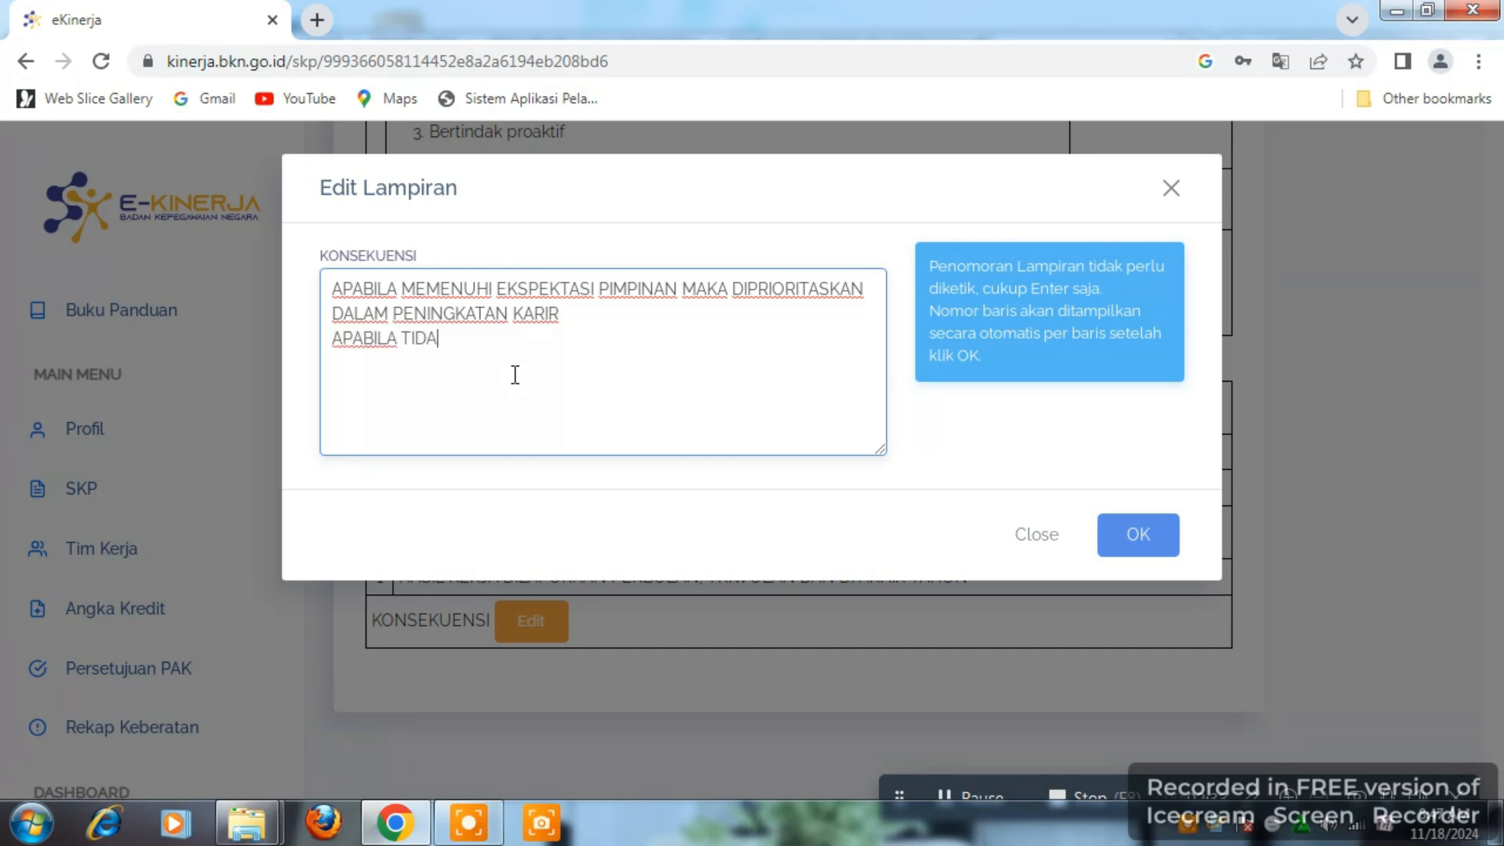
text(K MEMENUH)
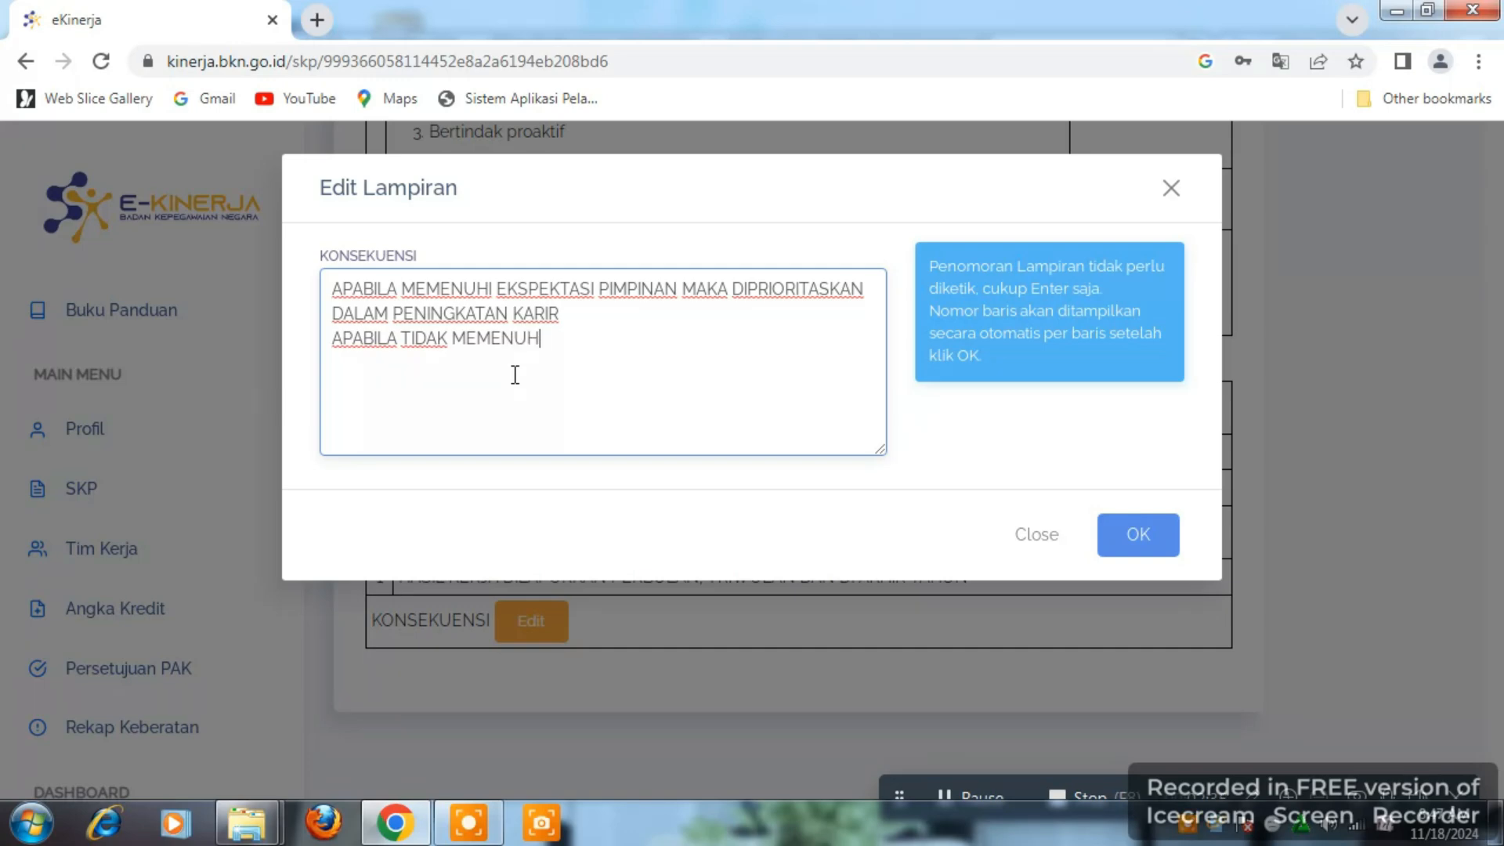
text(I EKSPEKTASI PIMP)
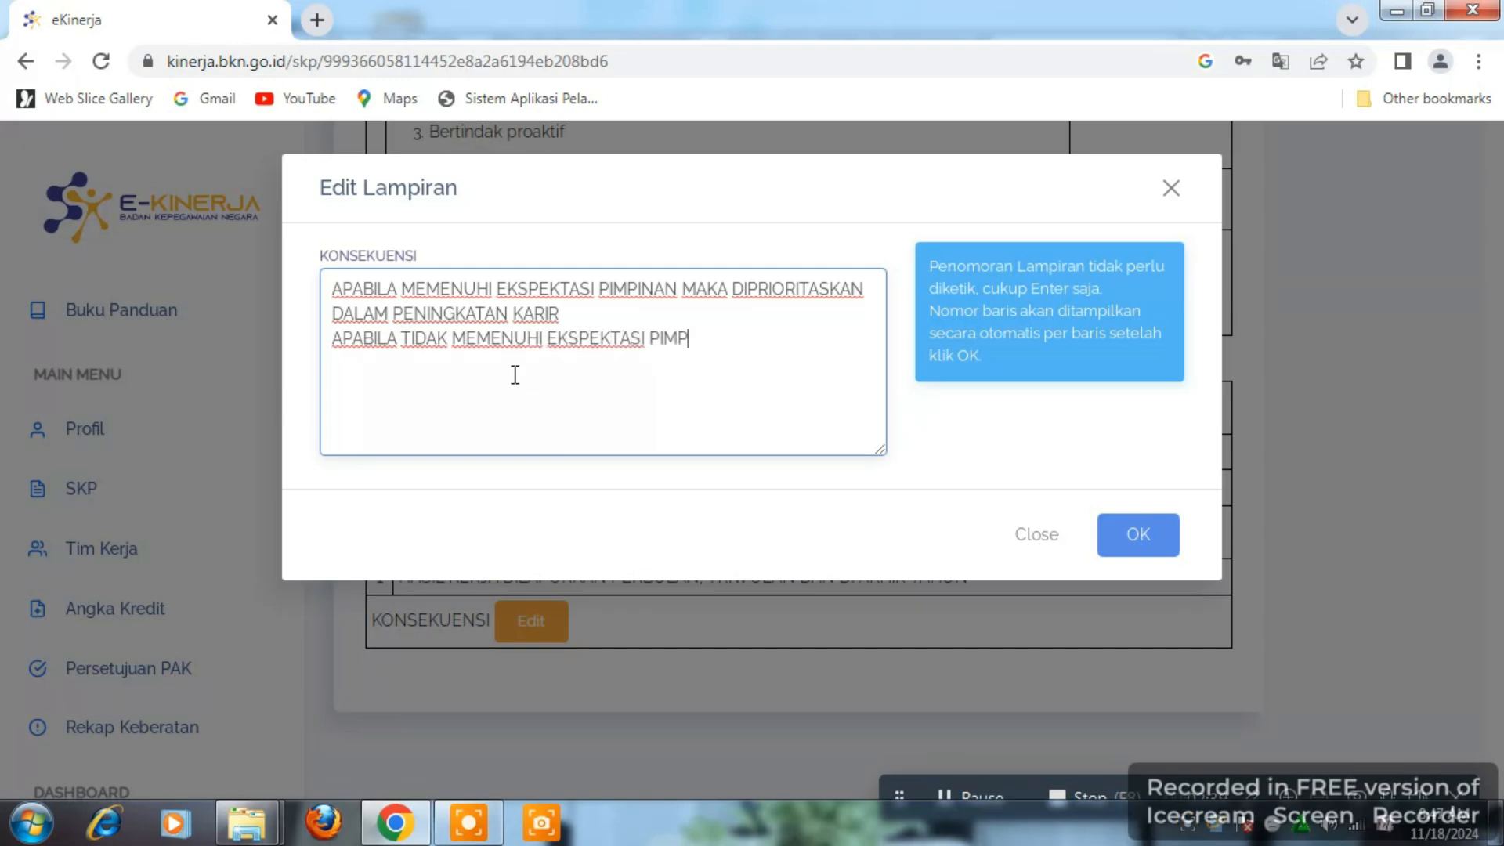
text(INAN MAKA )
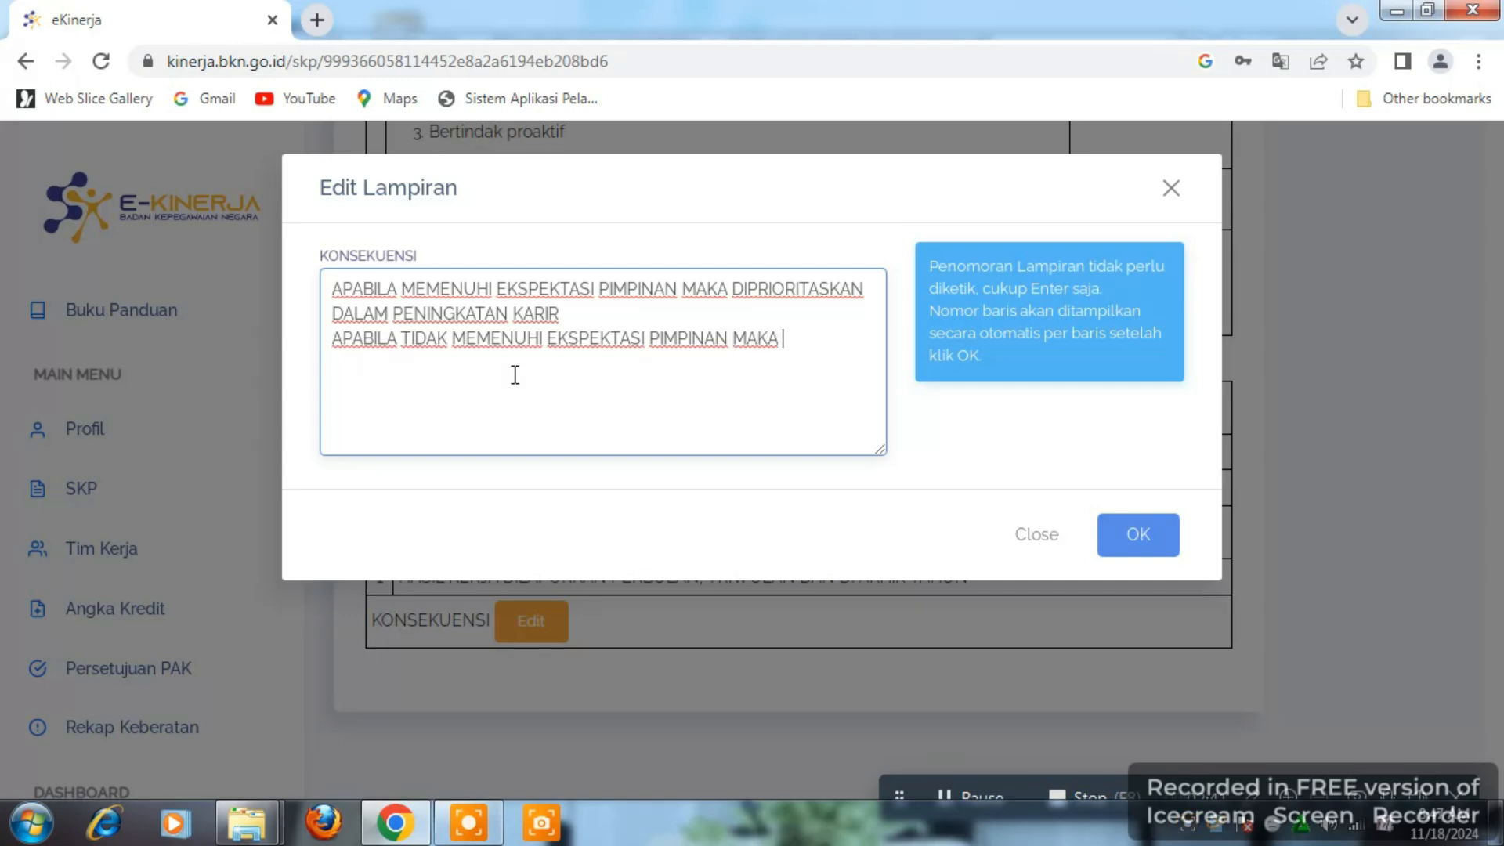
text(DIBERIKAN )
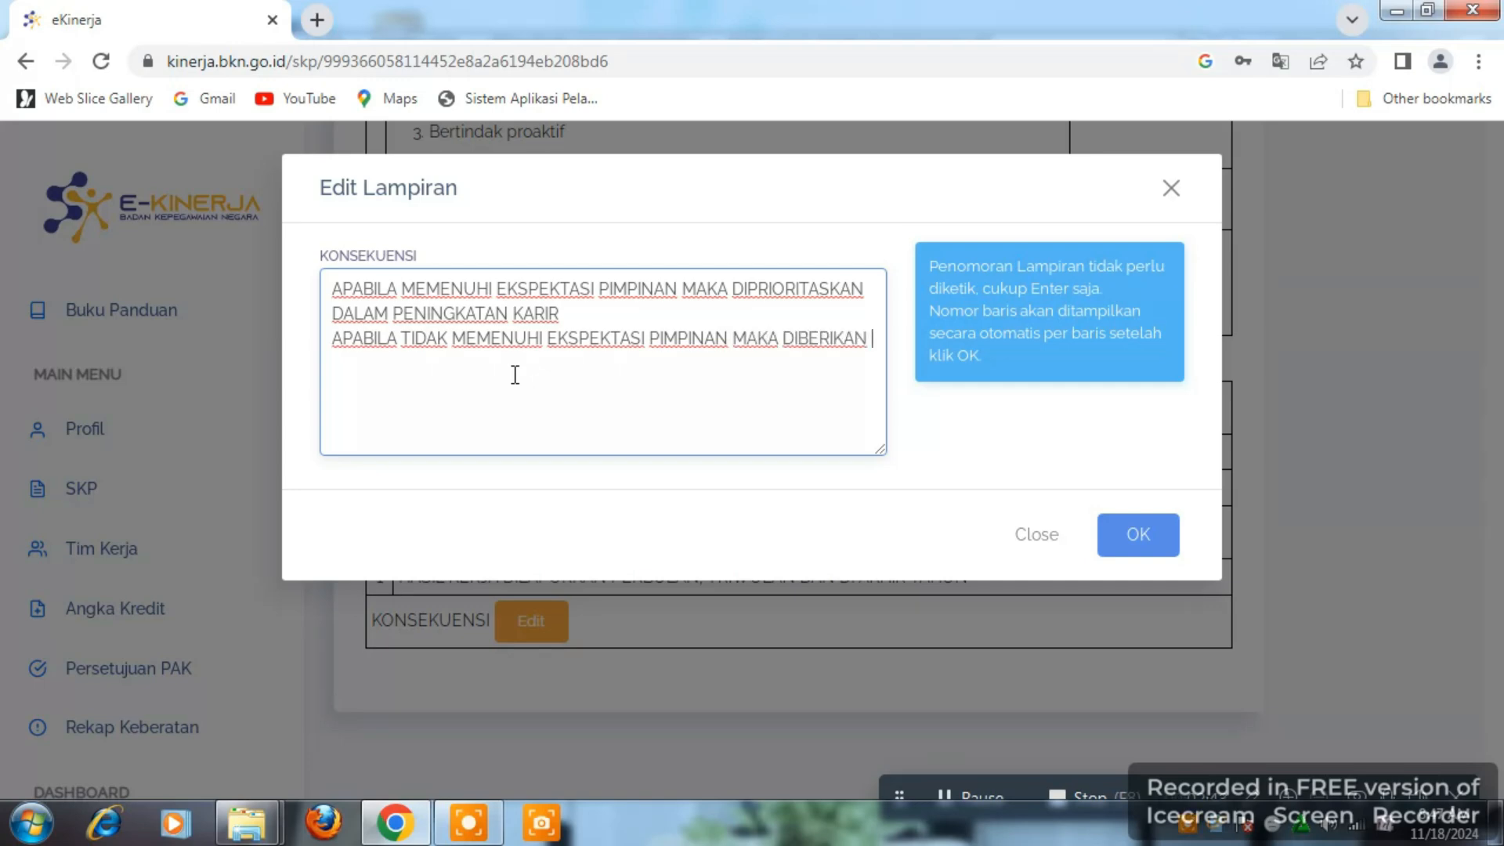
text(PEMBINAAN KINERJA)
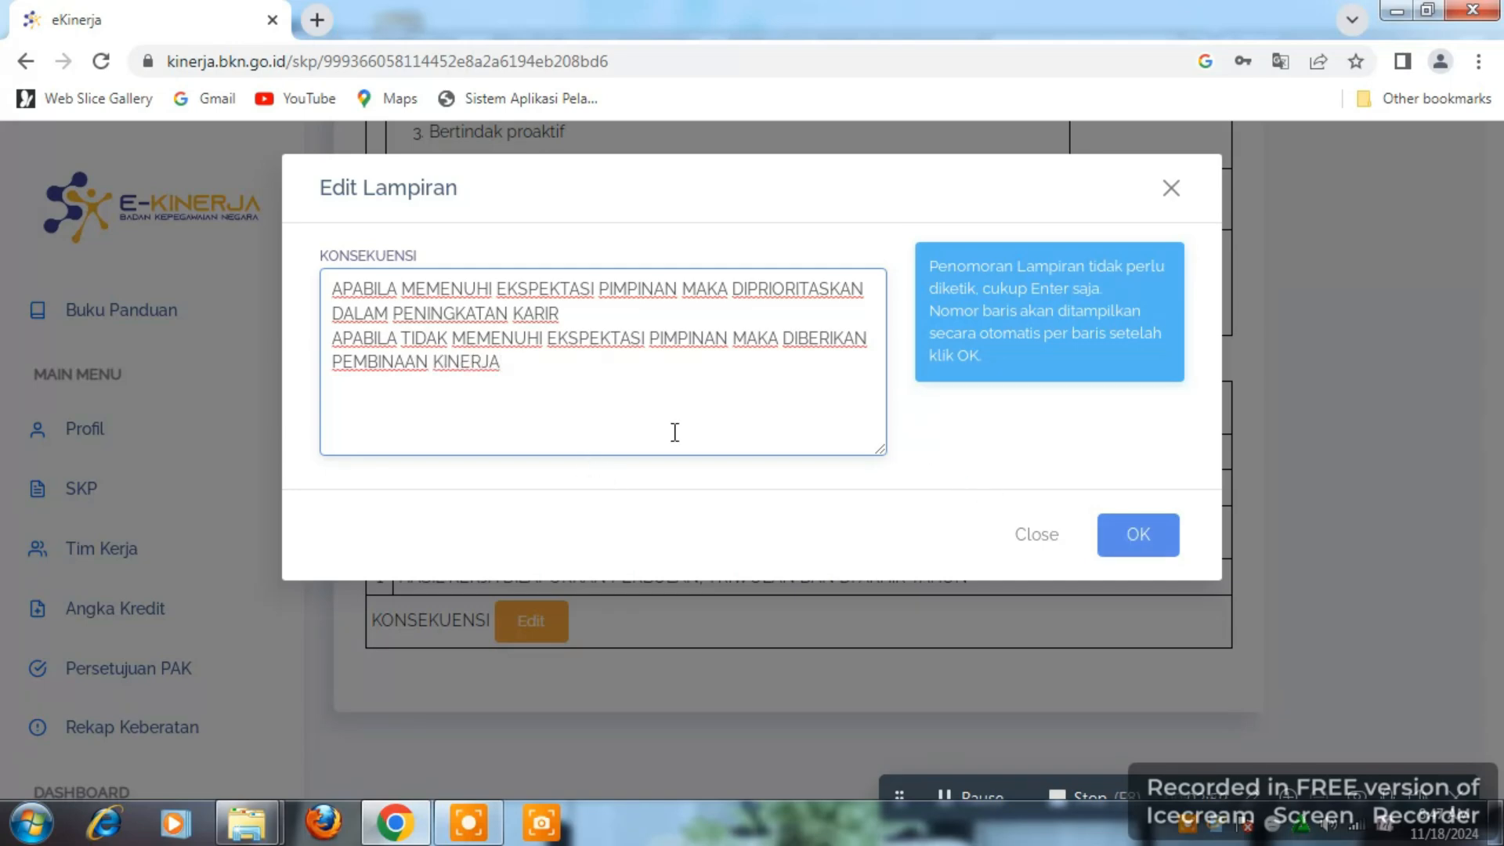
click(1141, 533)
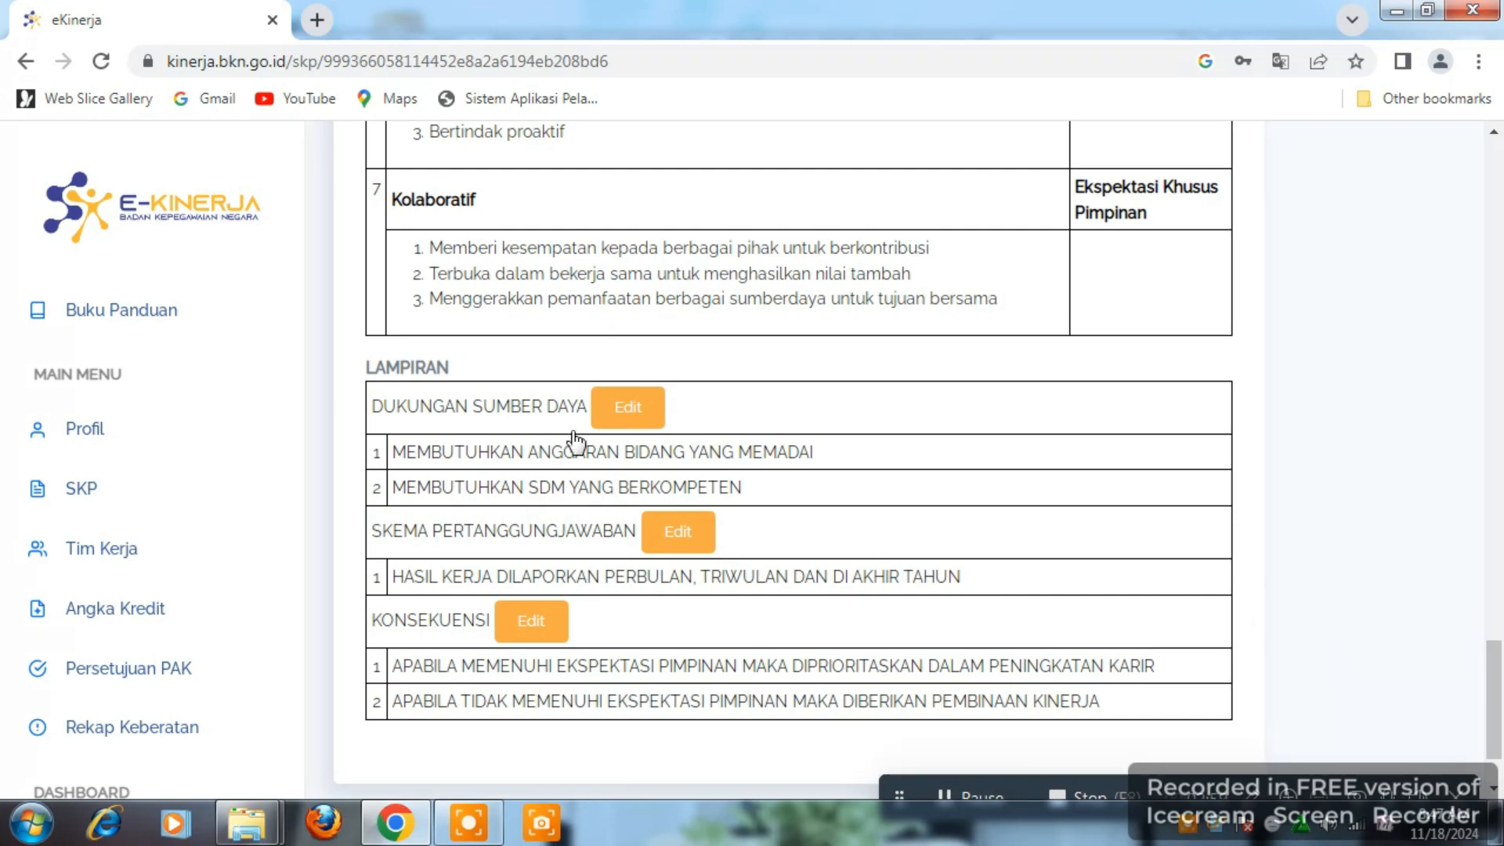
Submit the draft 2022 SKP for the superior's review and confirm the submission
drag(1491, 660, 1492, 172)
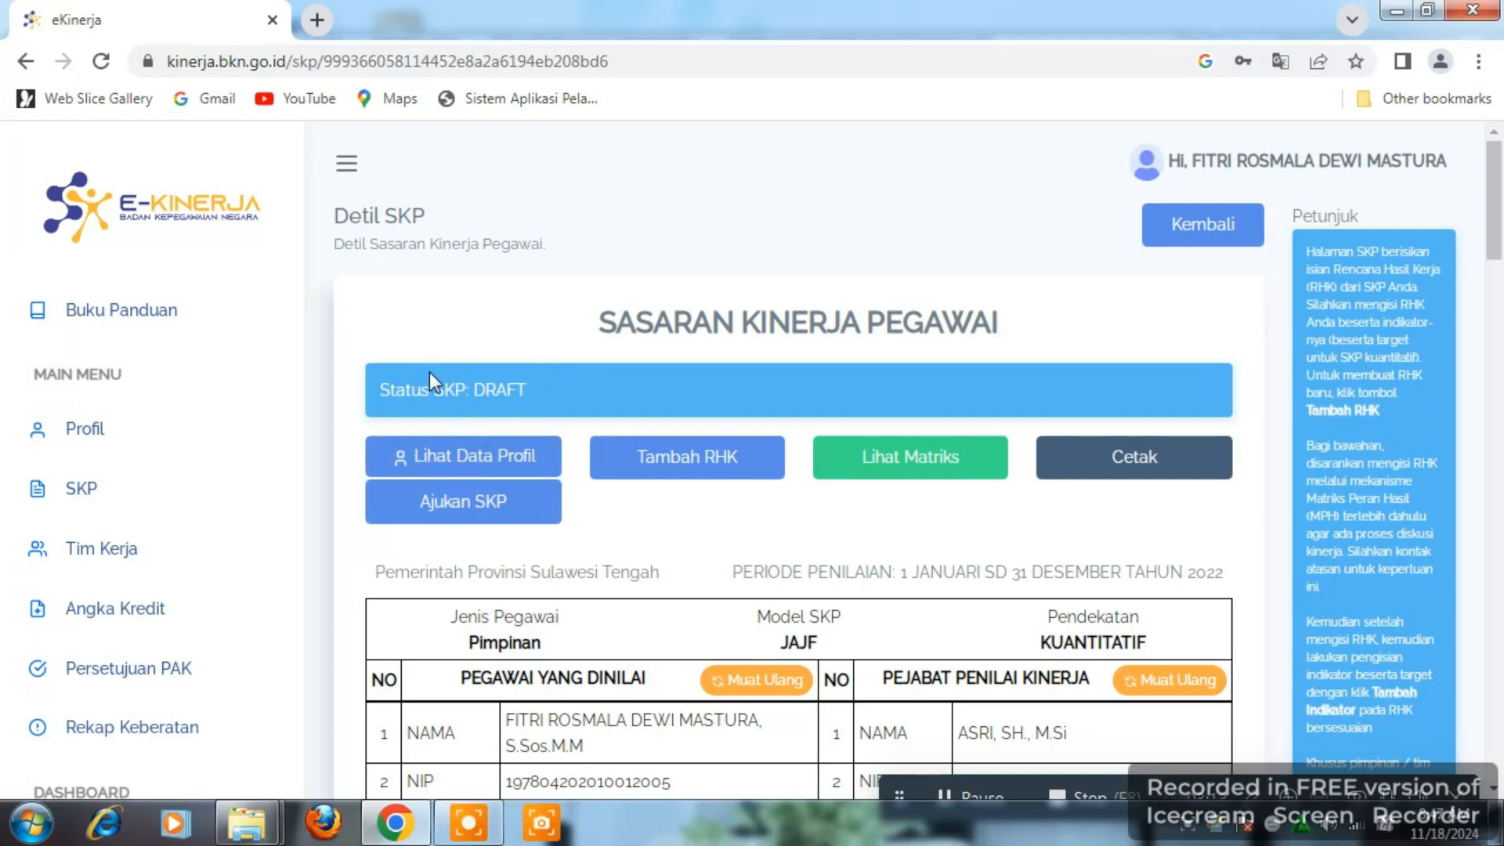
click(459, 521)
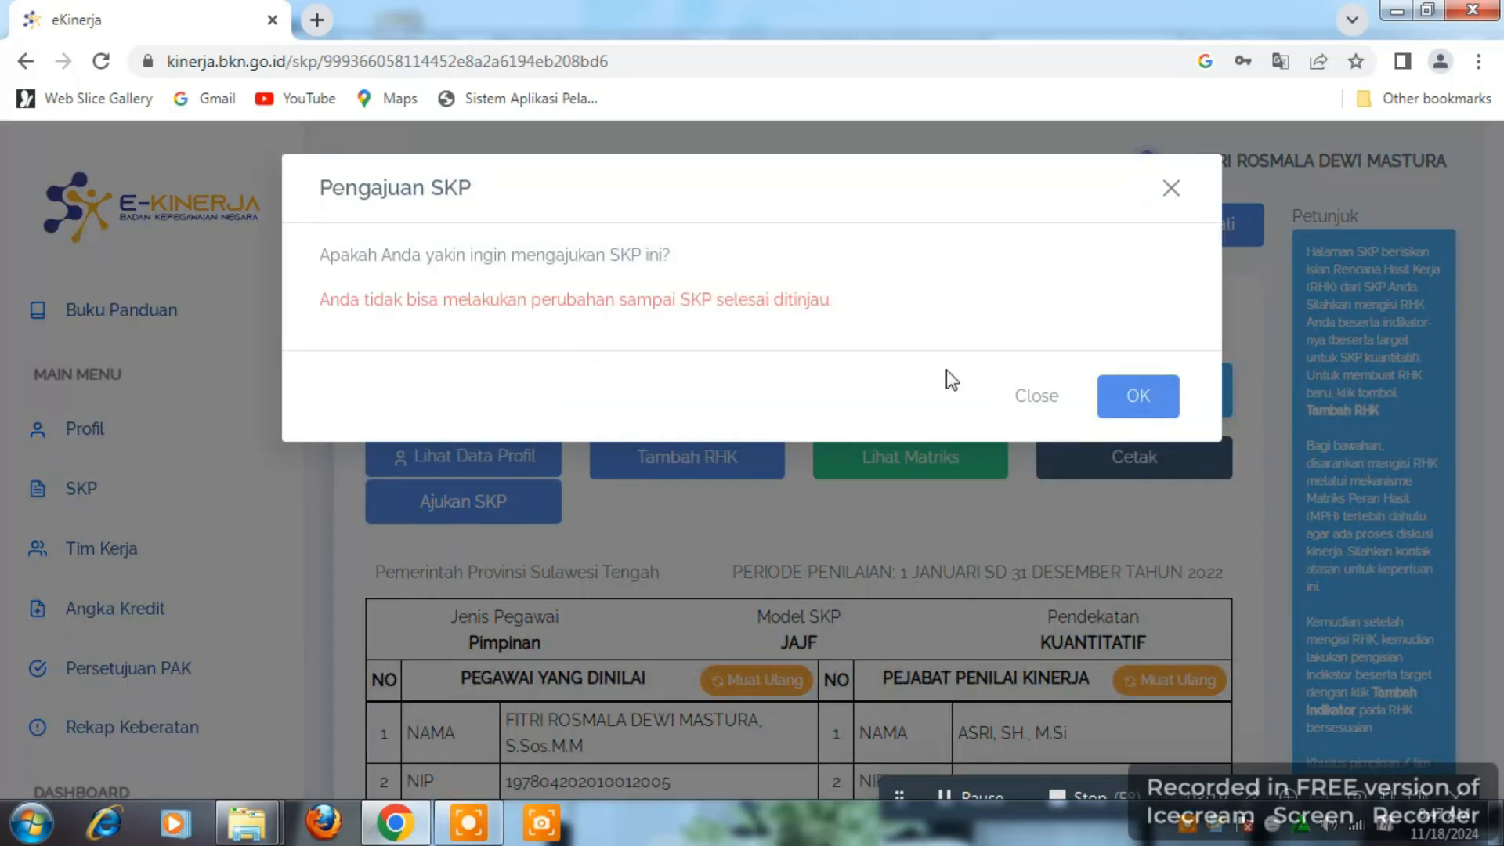
click(1119, 406)
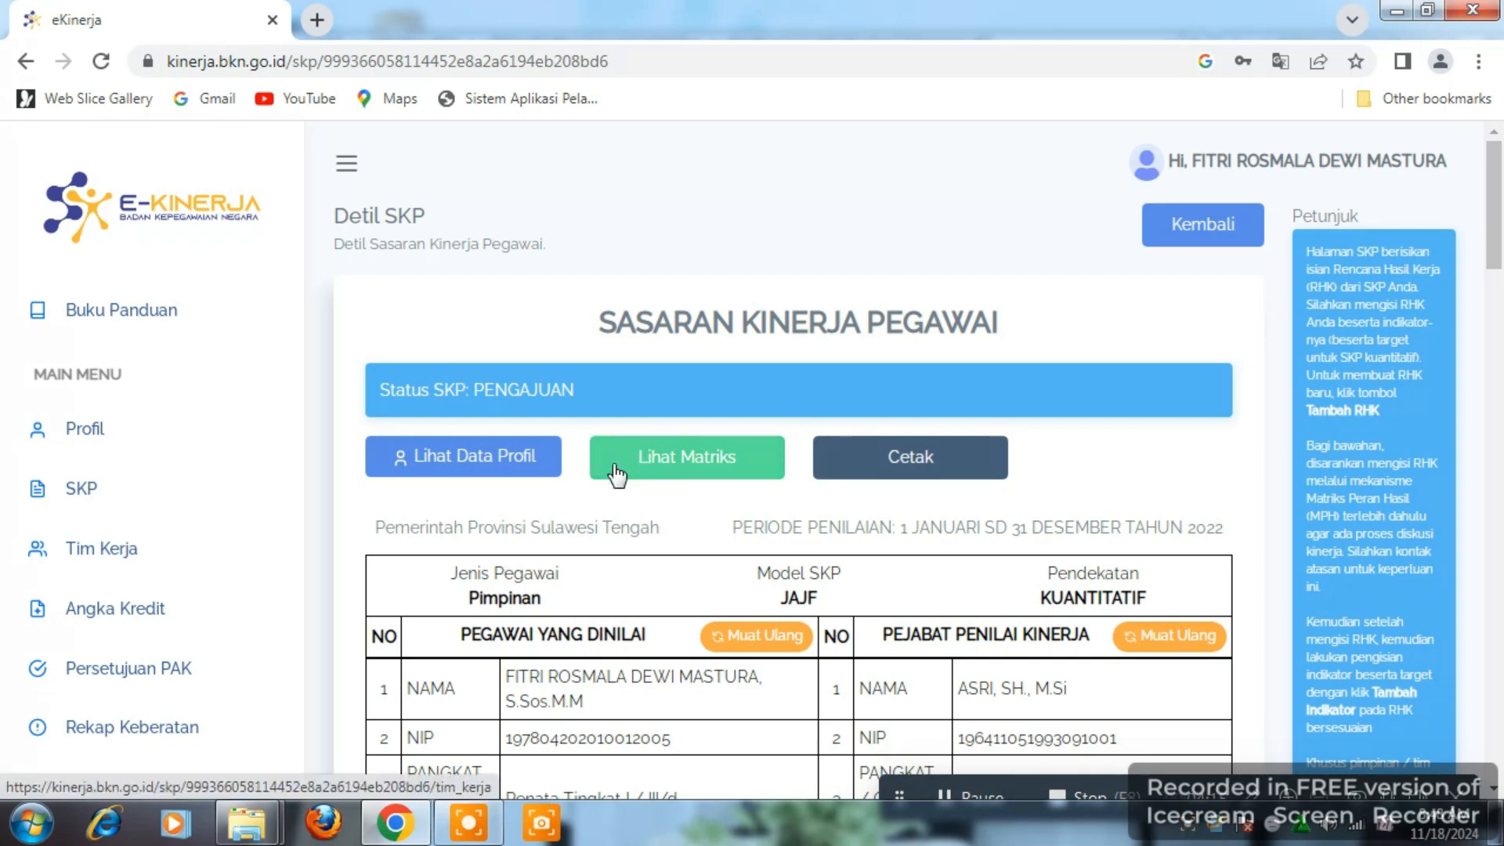
Copy the NIP of the appraising official (Pejabat Penilai Kinerja) from the SKP details
scroll(617, 474, down, 2)
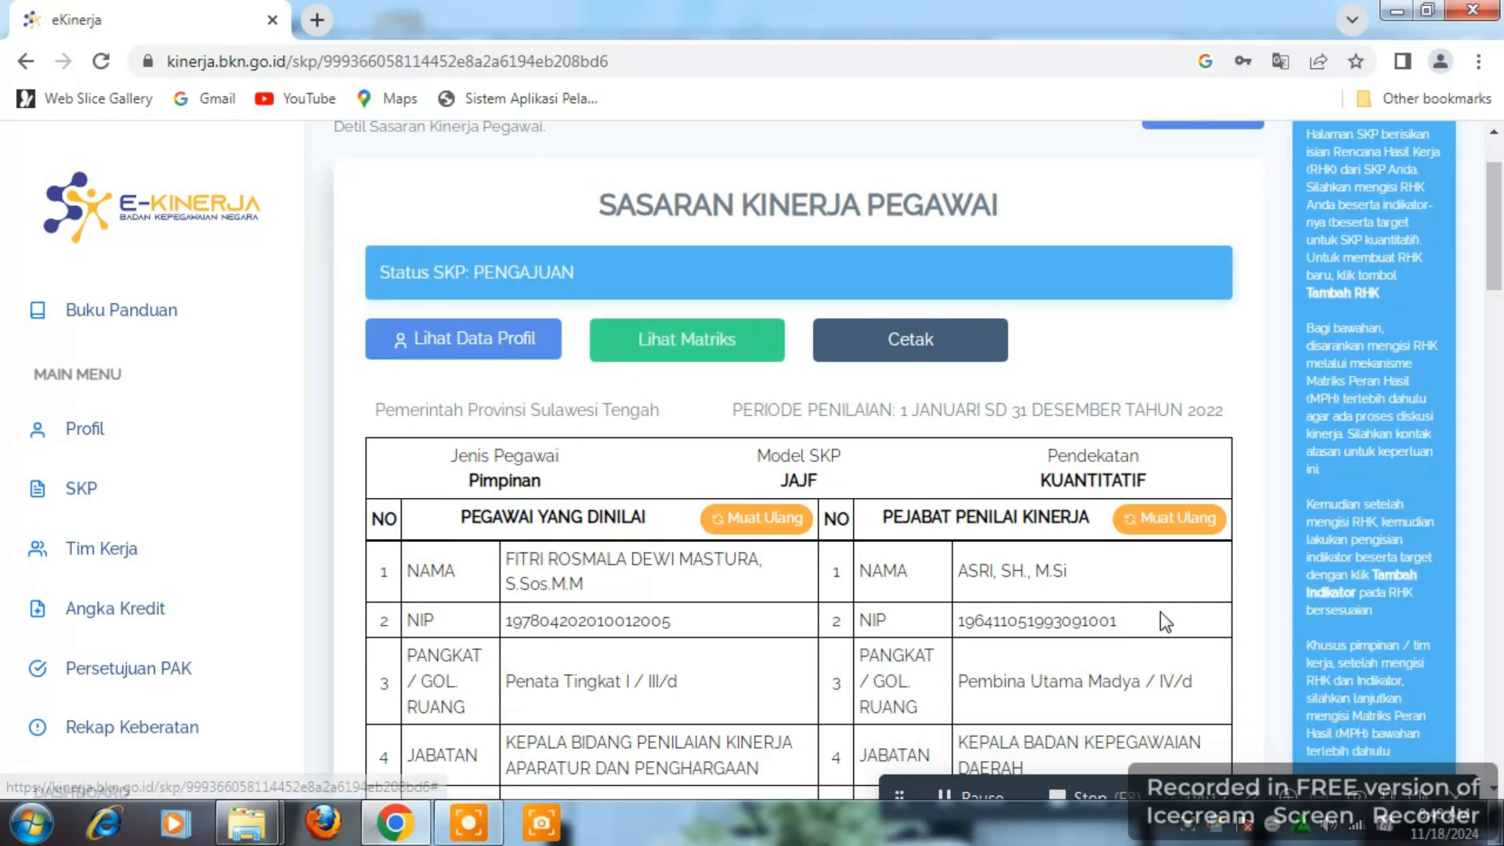
drag(1136, 619, 946, 628)
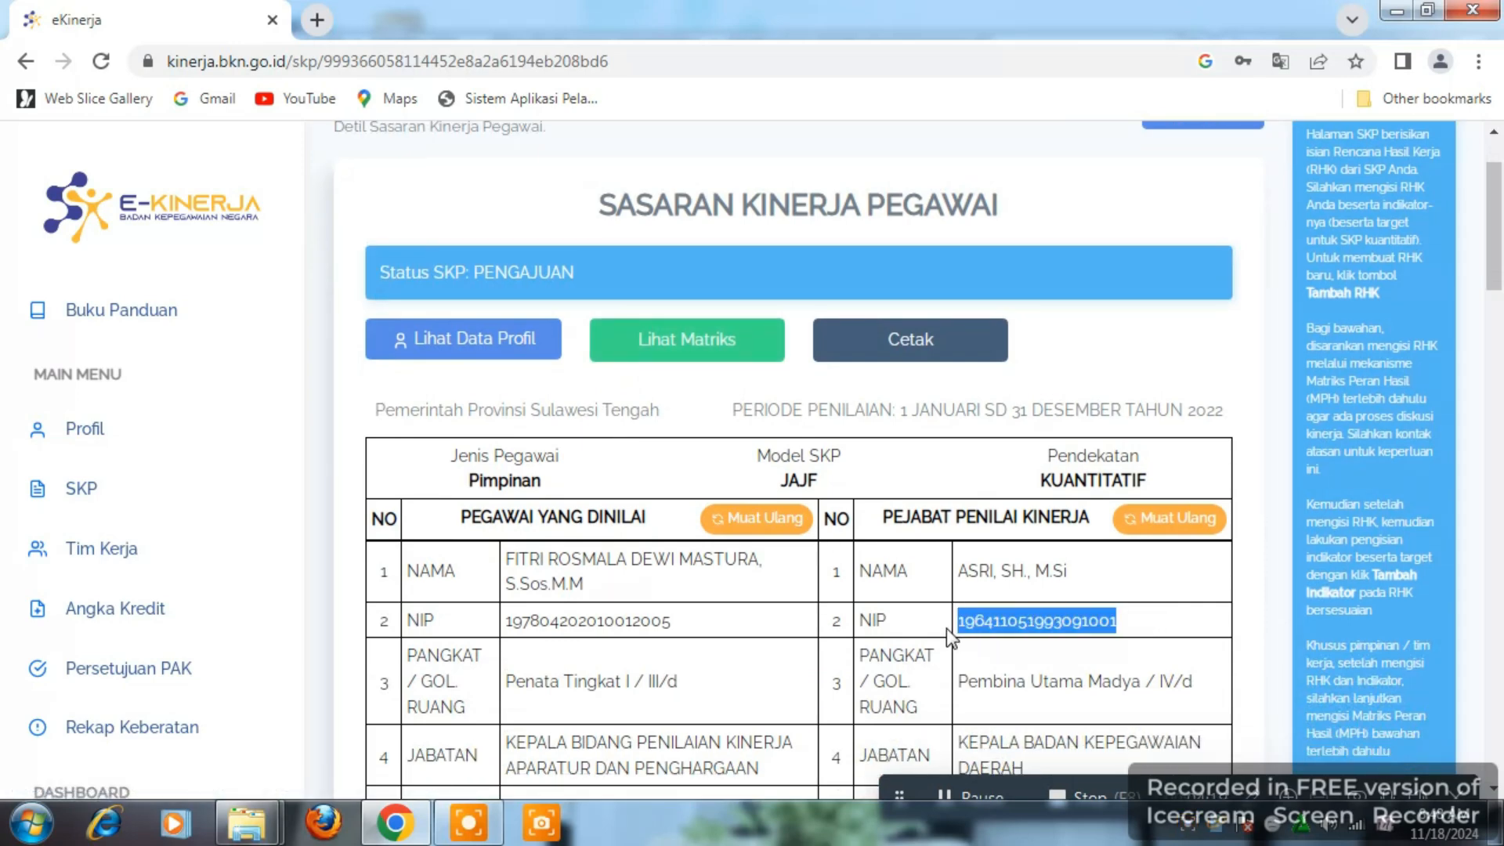
right_click(1033, 631)
click(1064, 636)
Log out of the subordinate's account and sign in as the superior with the copied NIP and the account password
click(1074, 158)
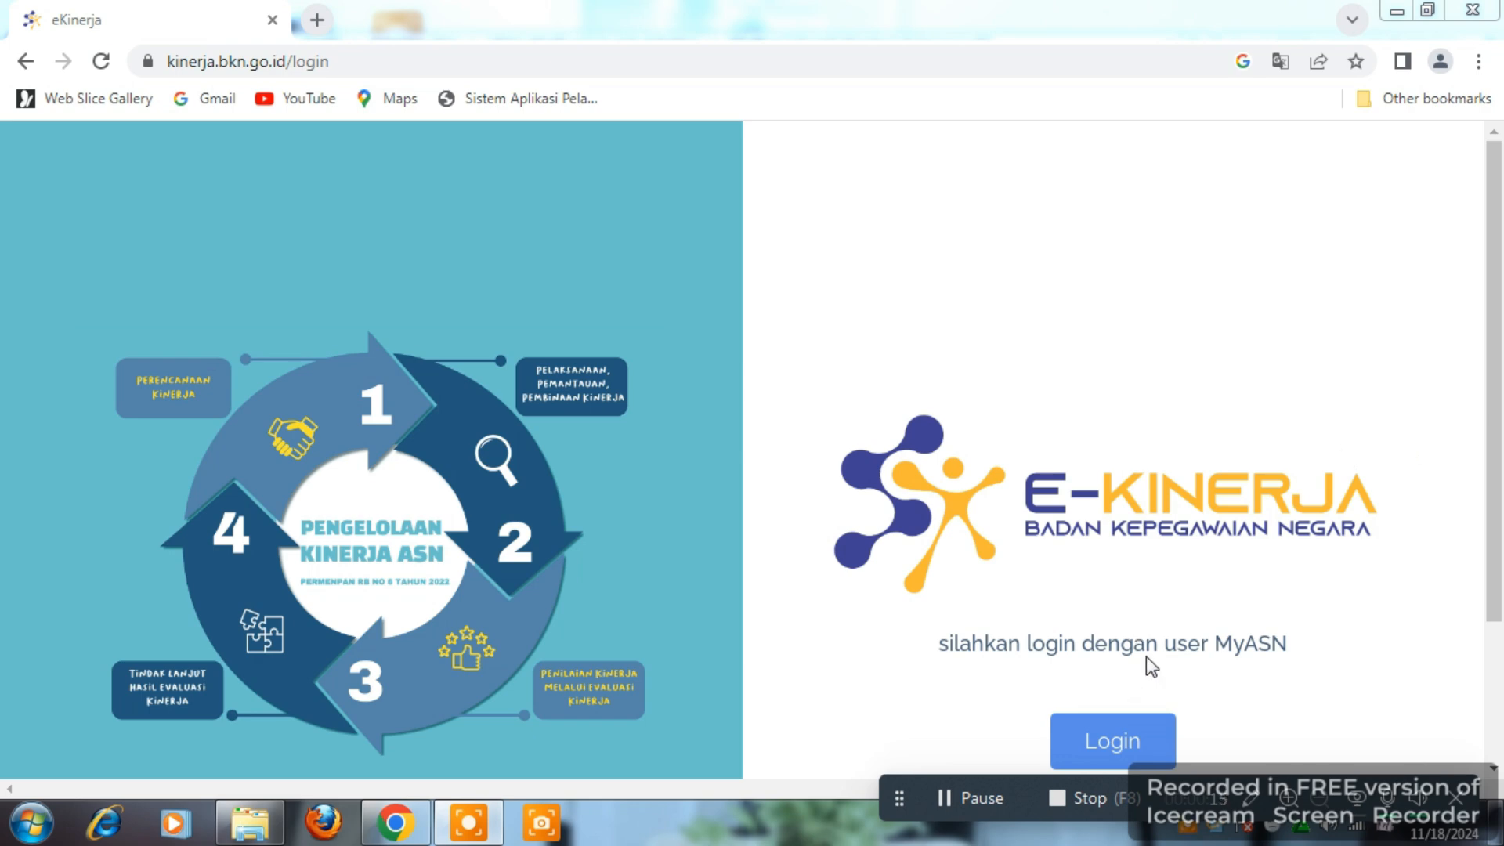
click(1135, 734)
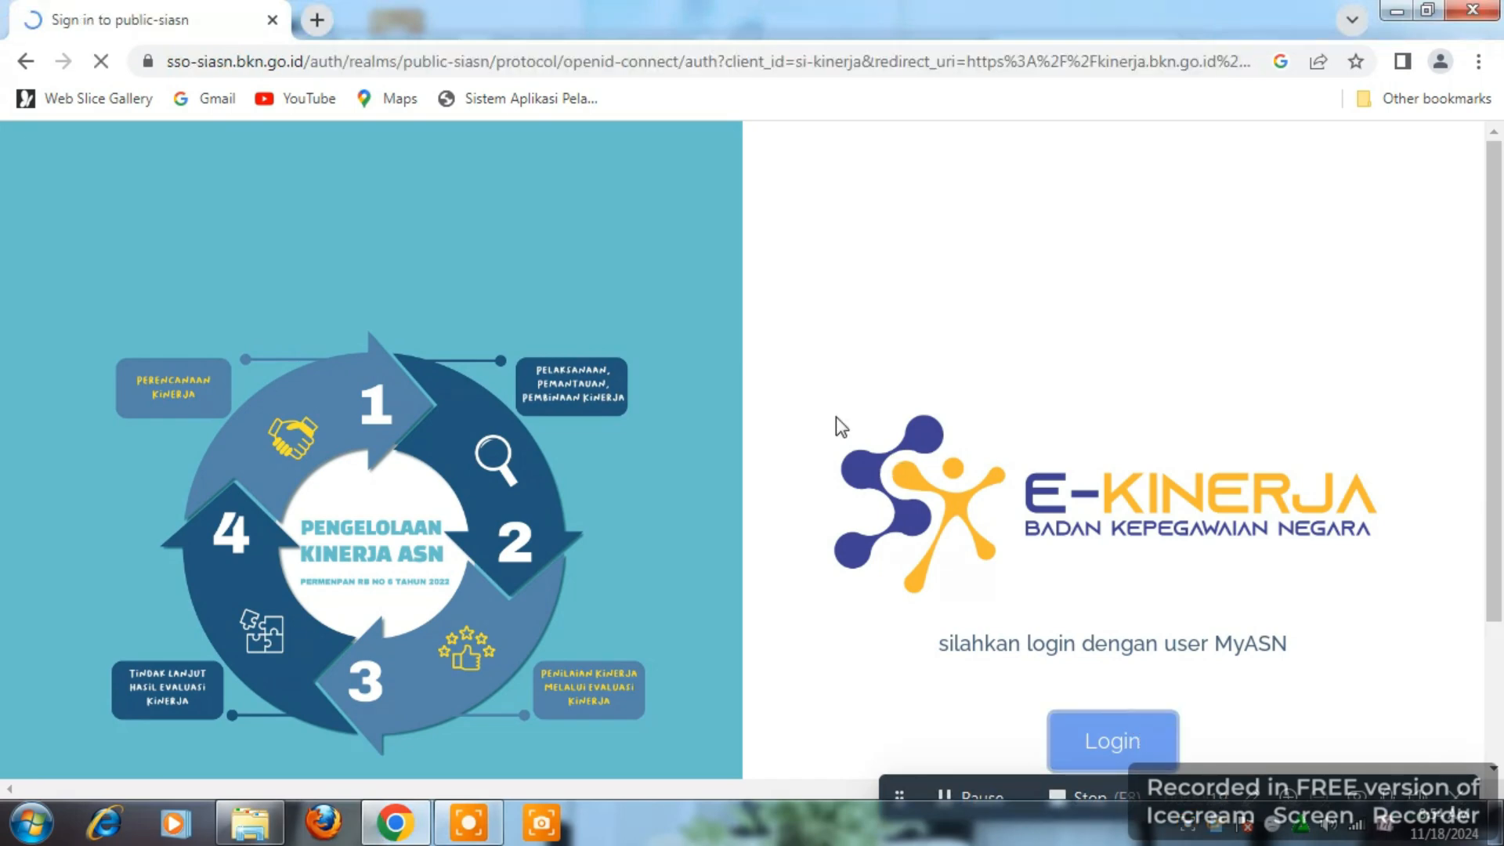
key(ctrl+v)
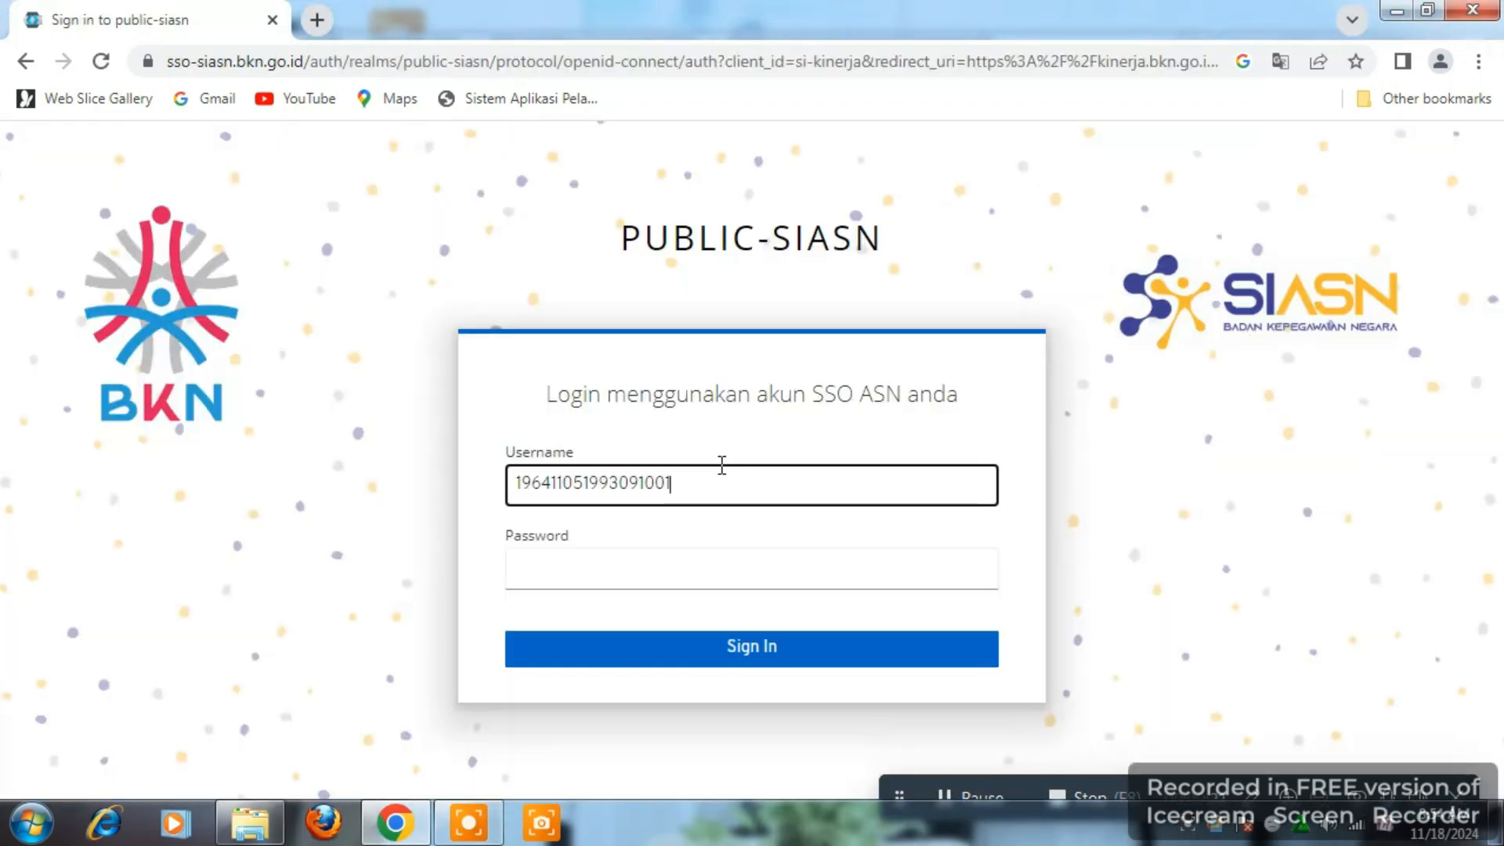
click(624, 571)
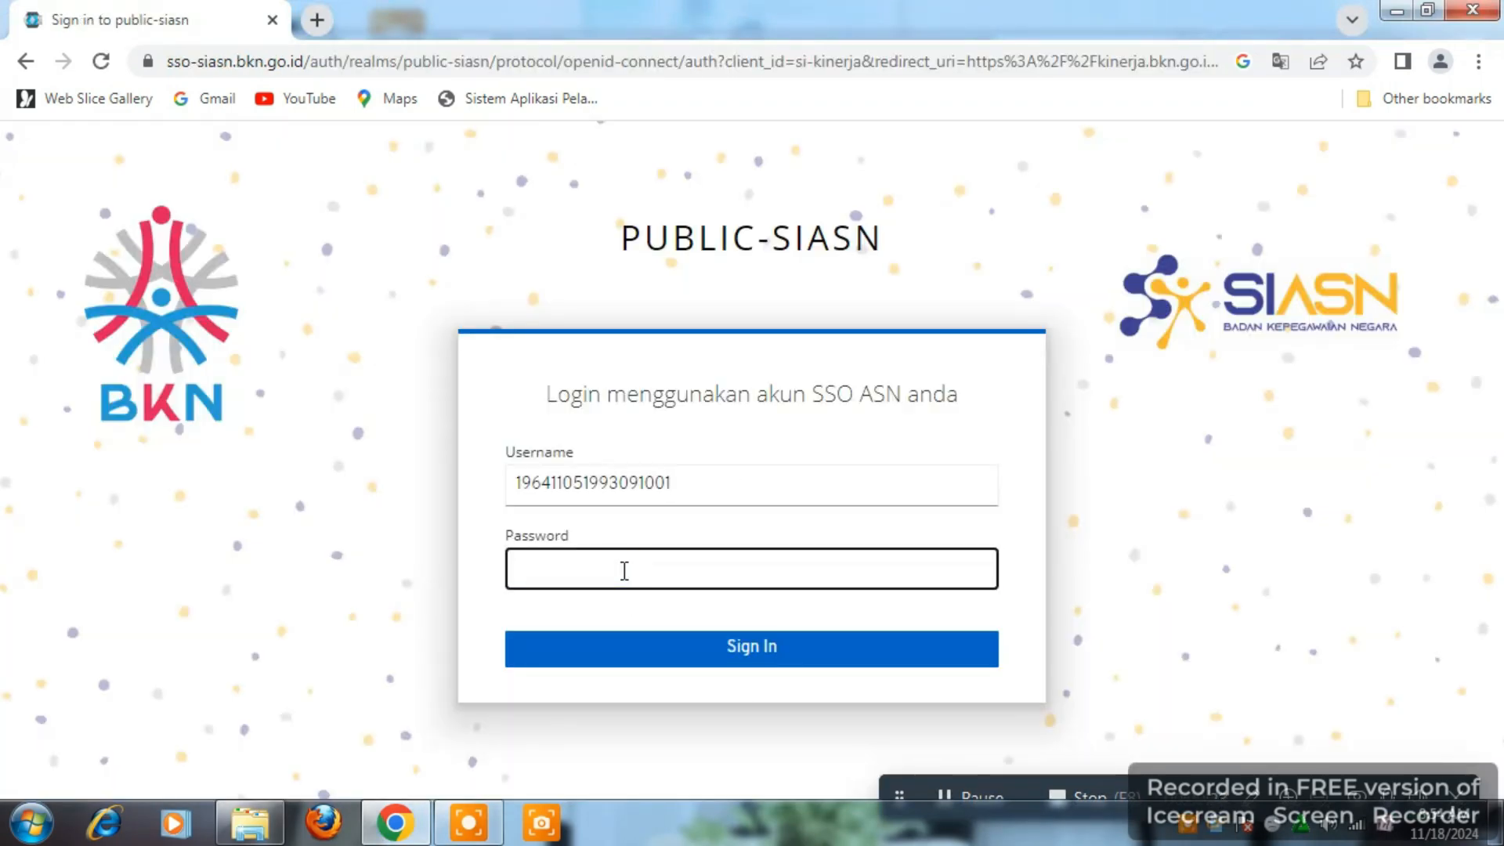
text(•••••••••)
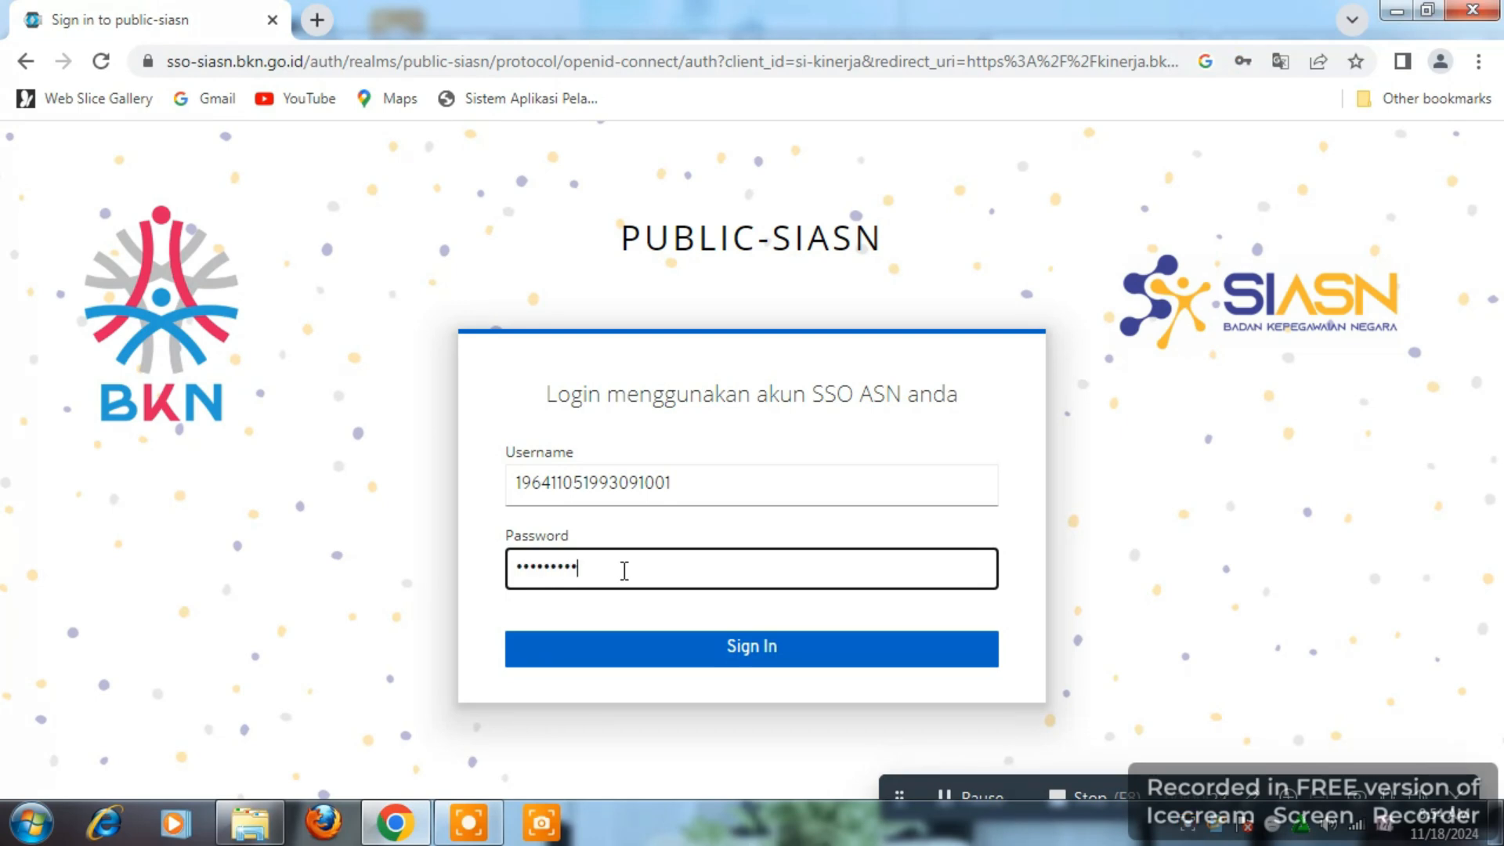
click(695, 657)
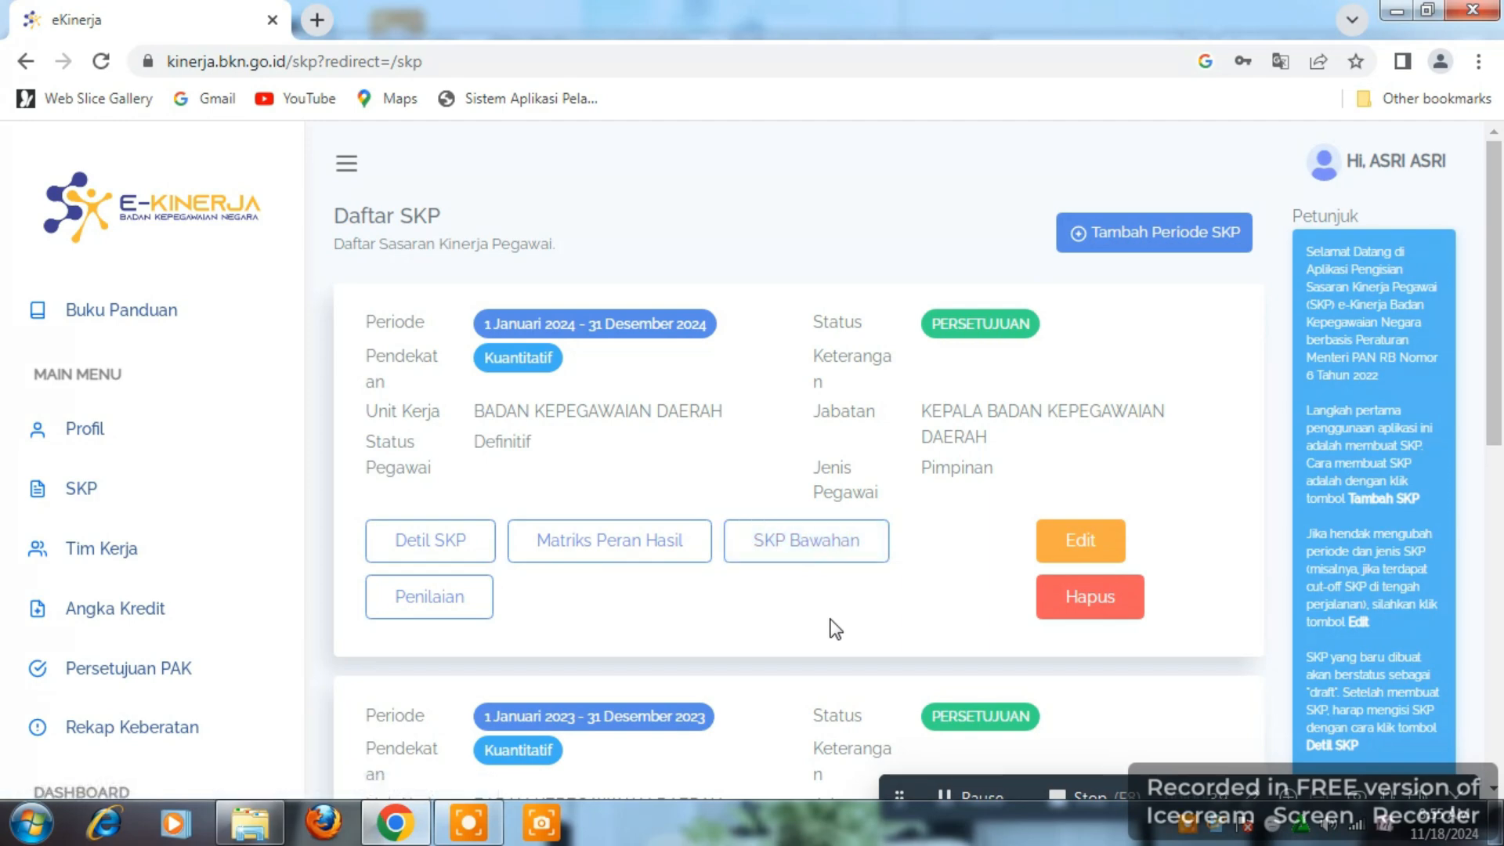
Look through the superior's SKP periods for 2024, 2023 and 2022, including each period's status and available actions
scroll(835, 629, down, 1)
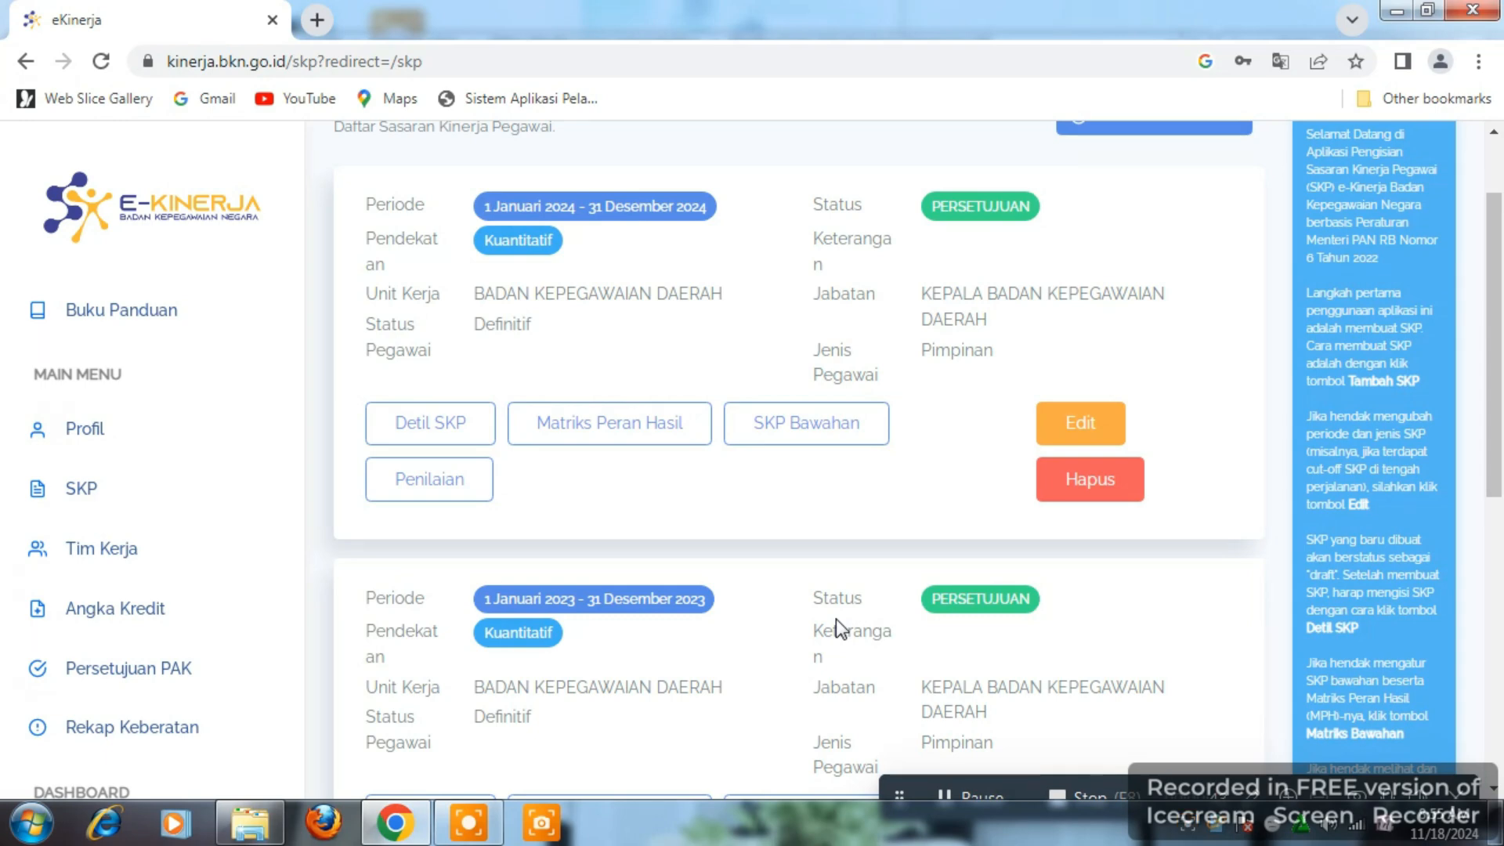
scroll(835, 619, down, 1)
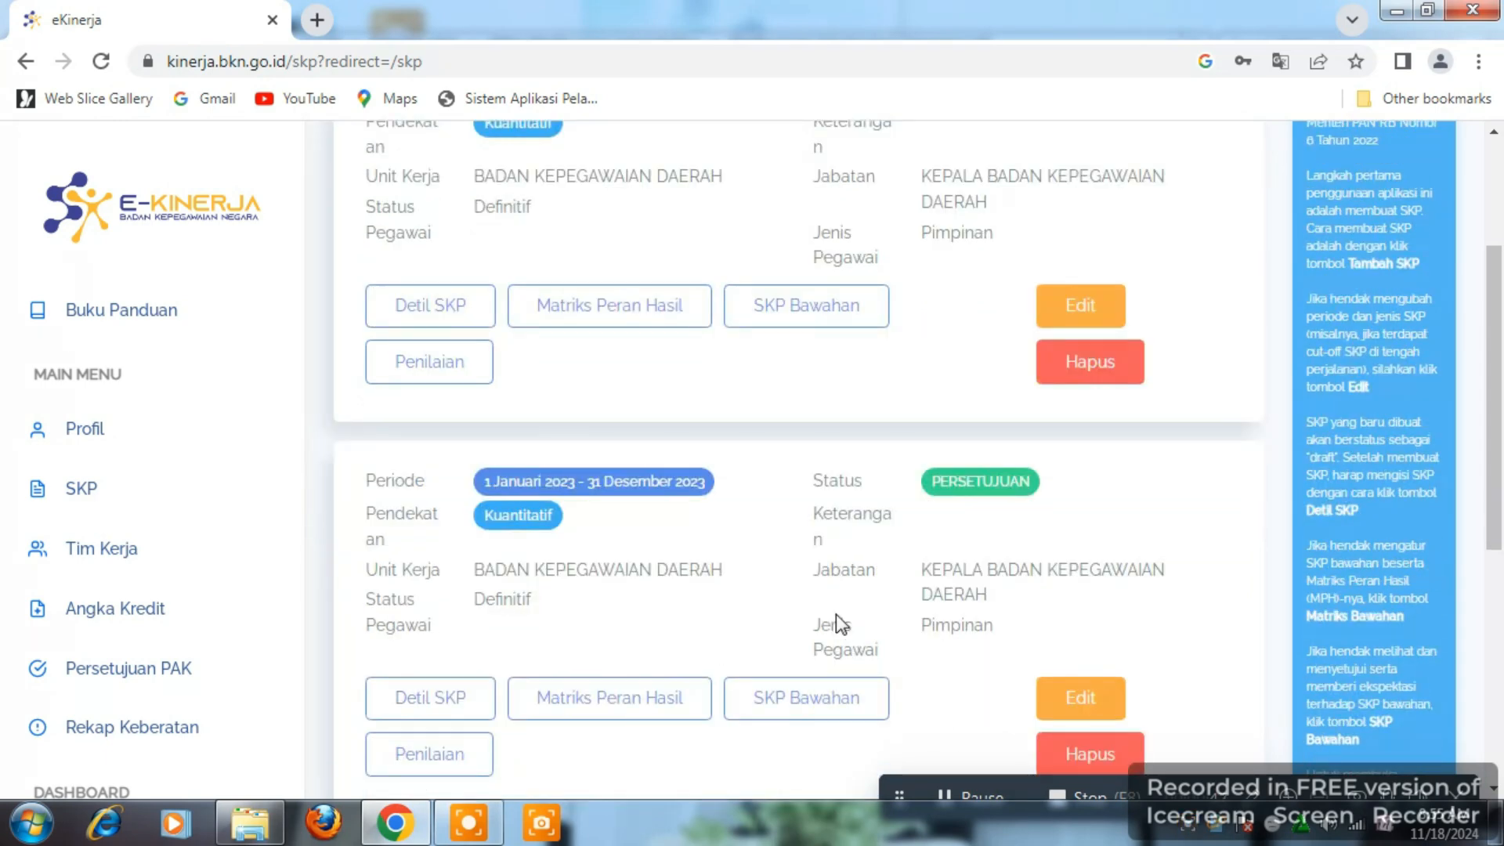
scroll(835, 614, down, 3)
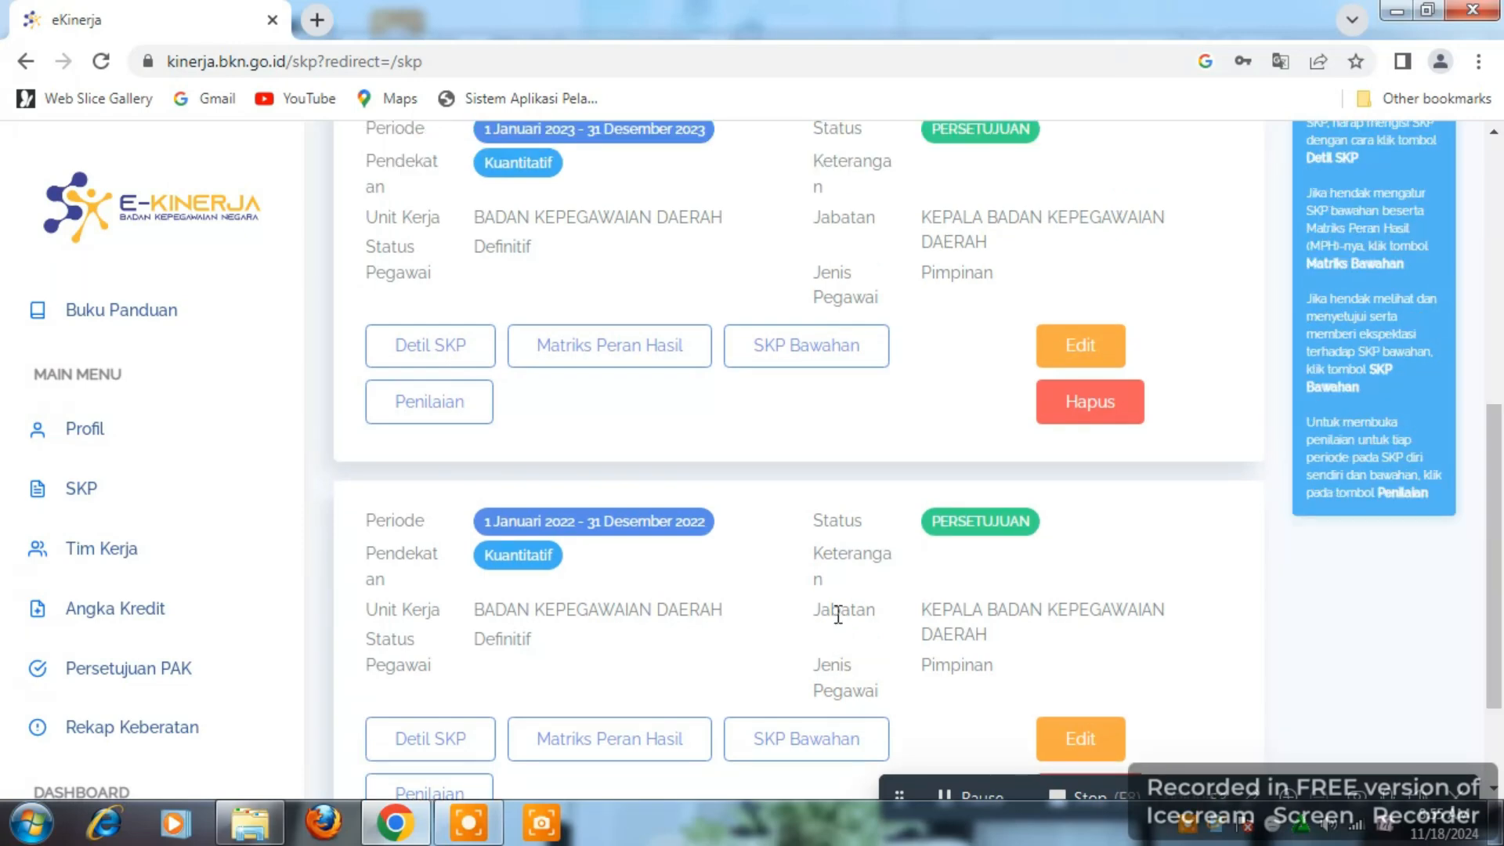
scroll(838, 614, up, 5)
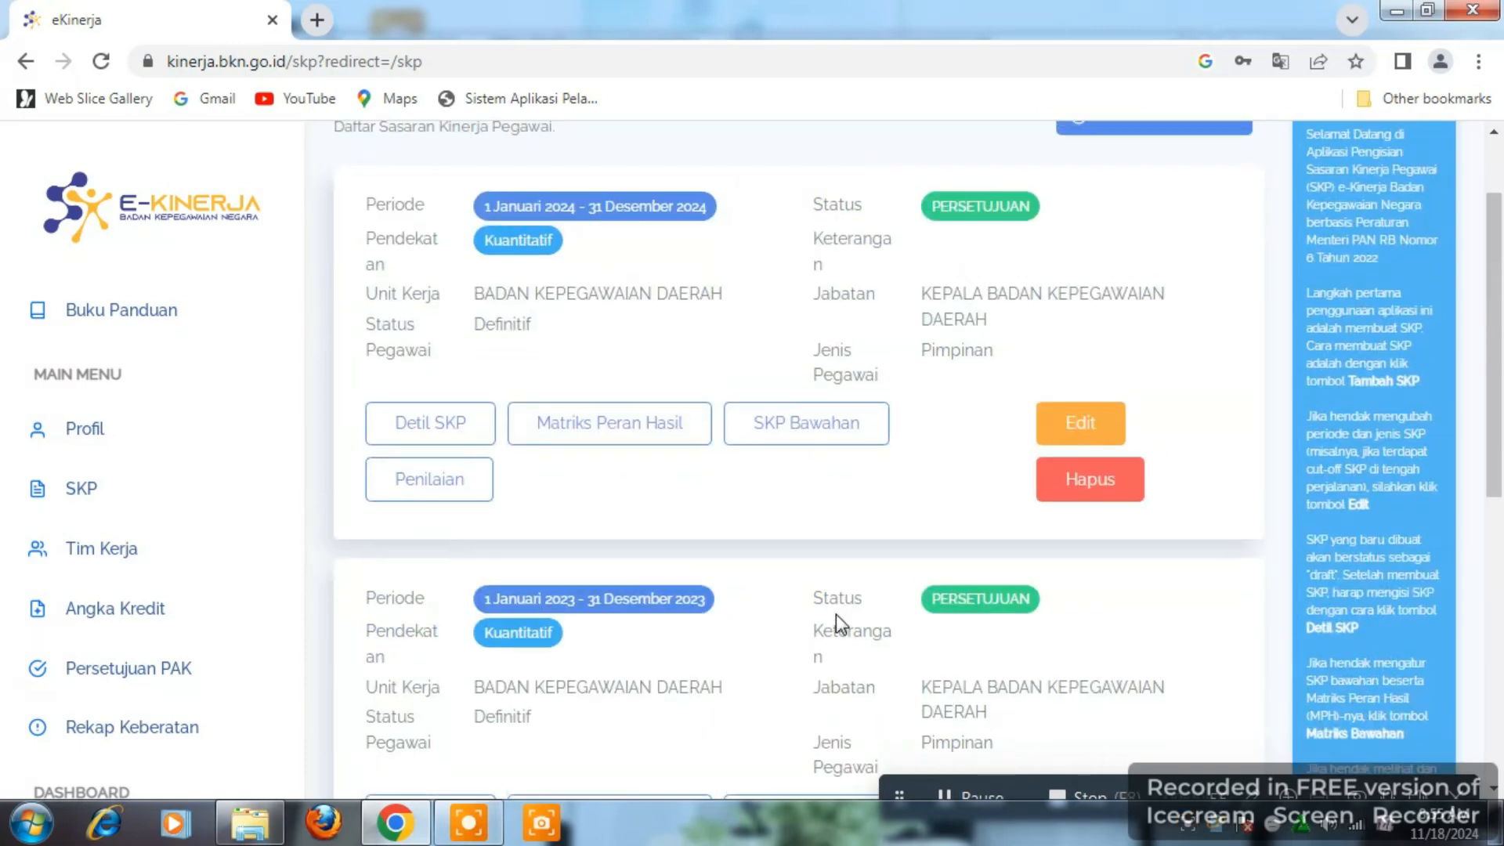
scroll(835, 614, down, 4)
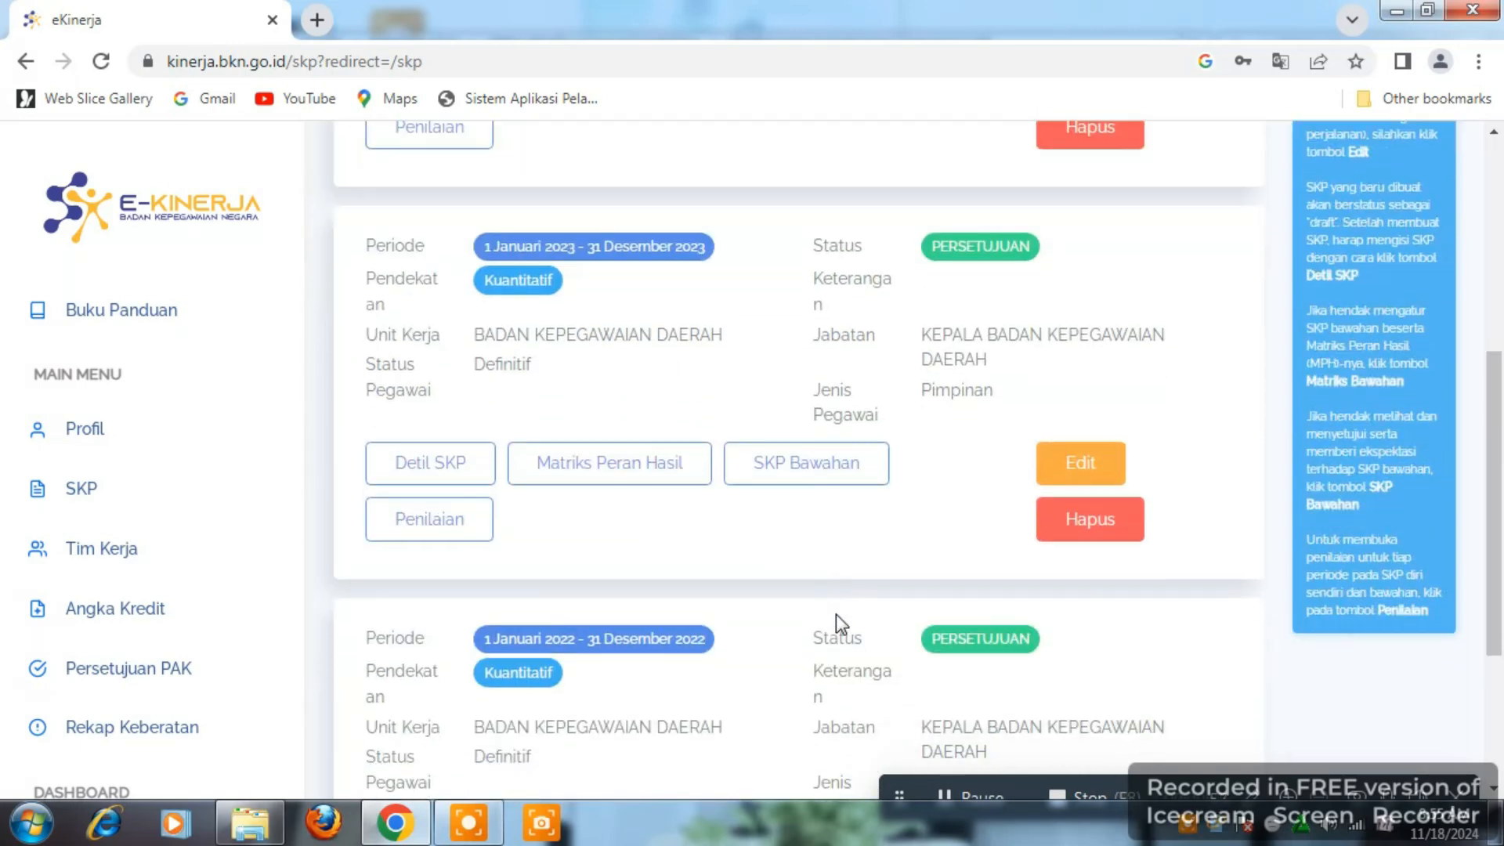
scroll(835, 614, down, 3)
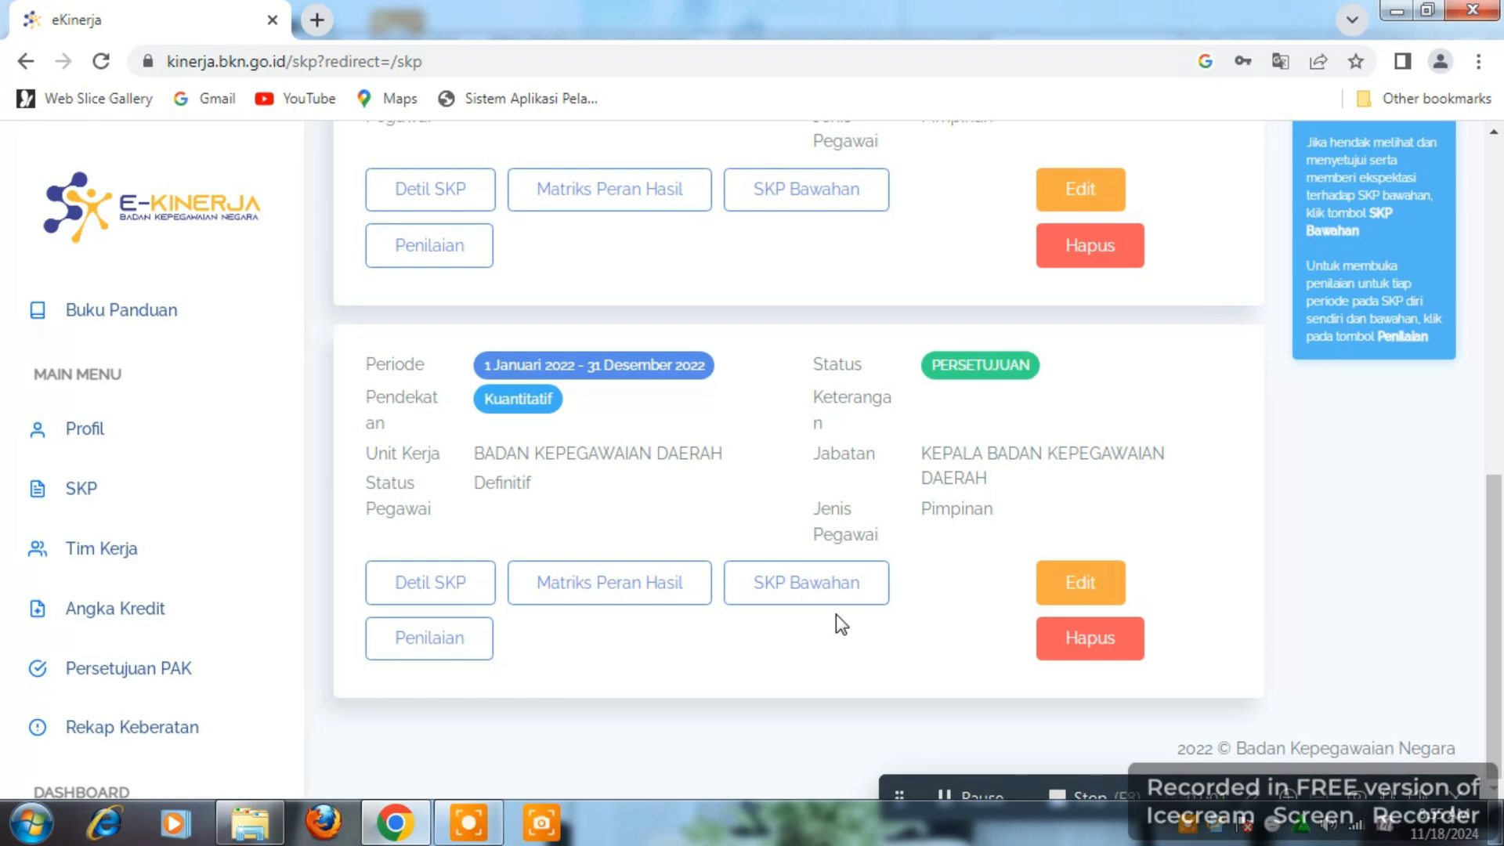
scroll(835, 614, up, 7)
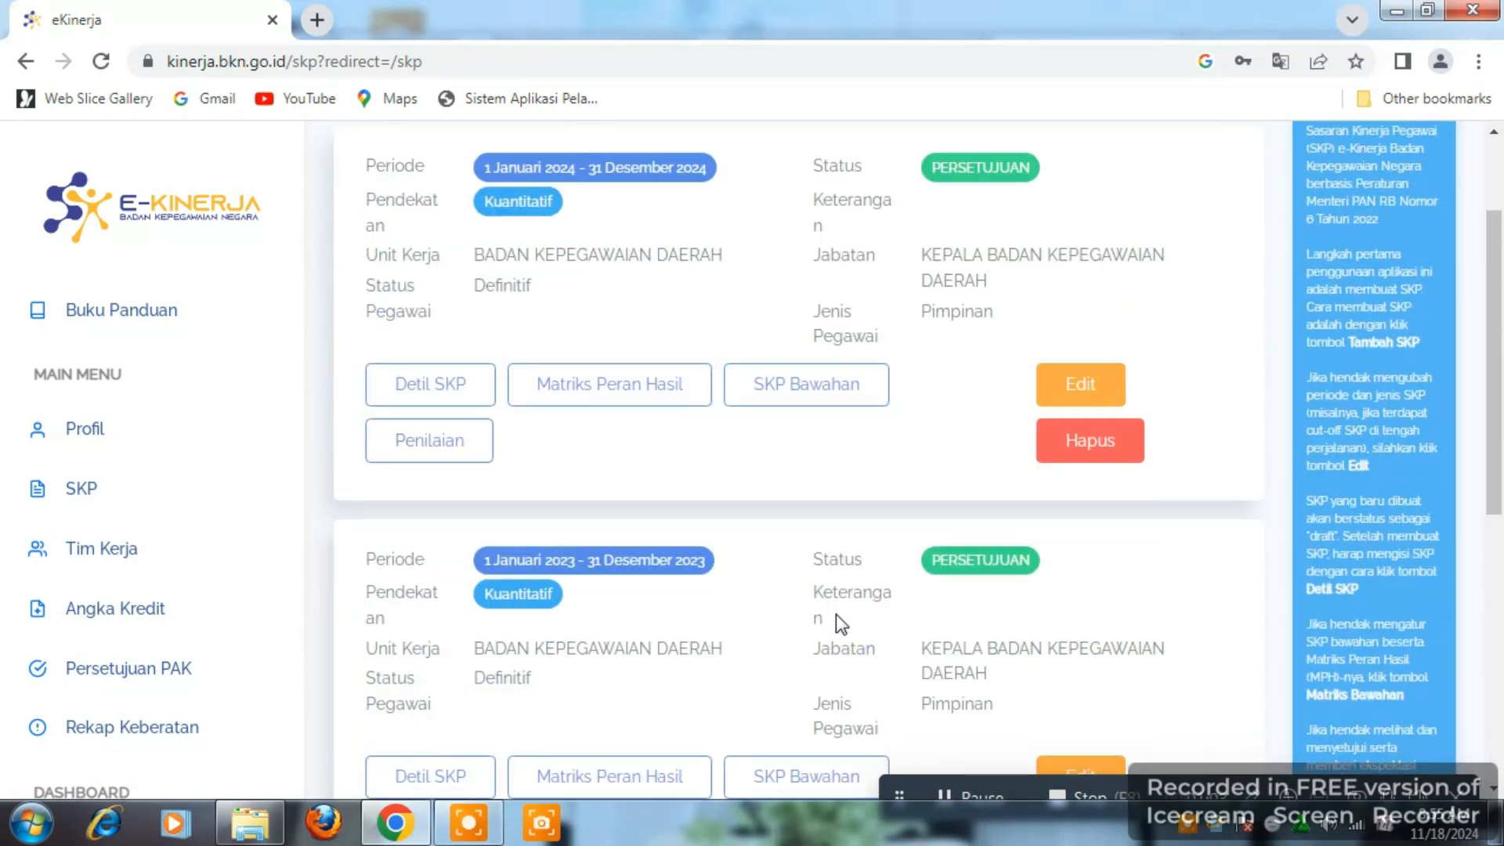
scroll(835, 614, down, 7)
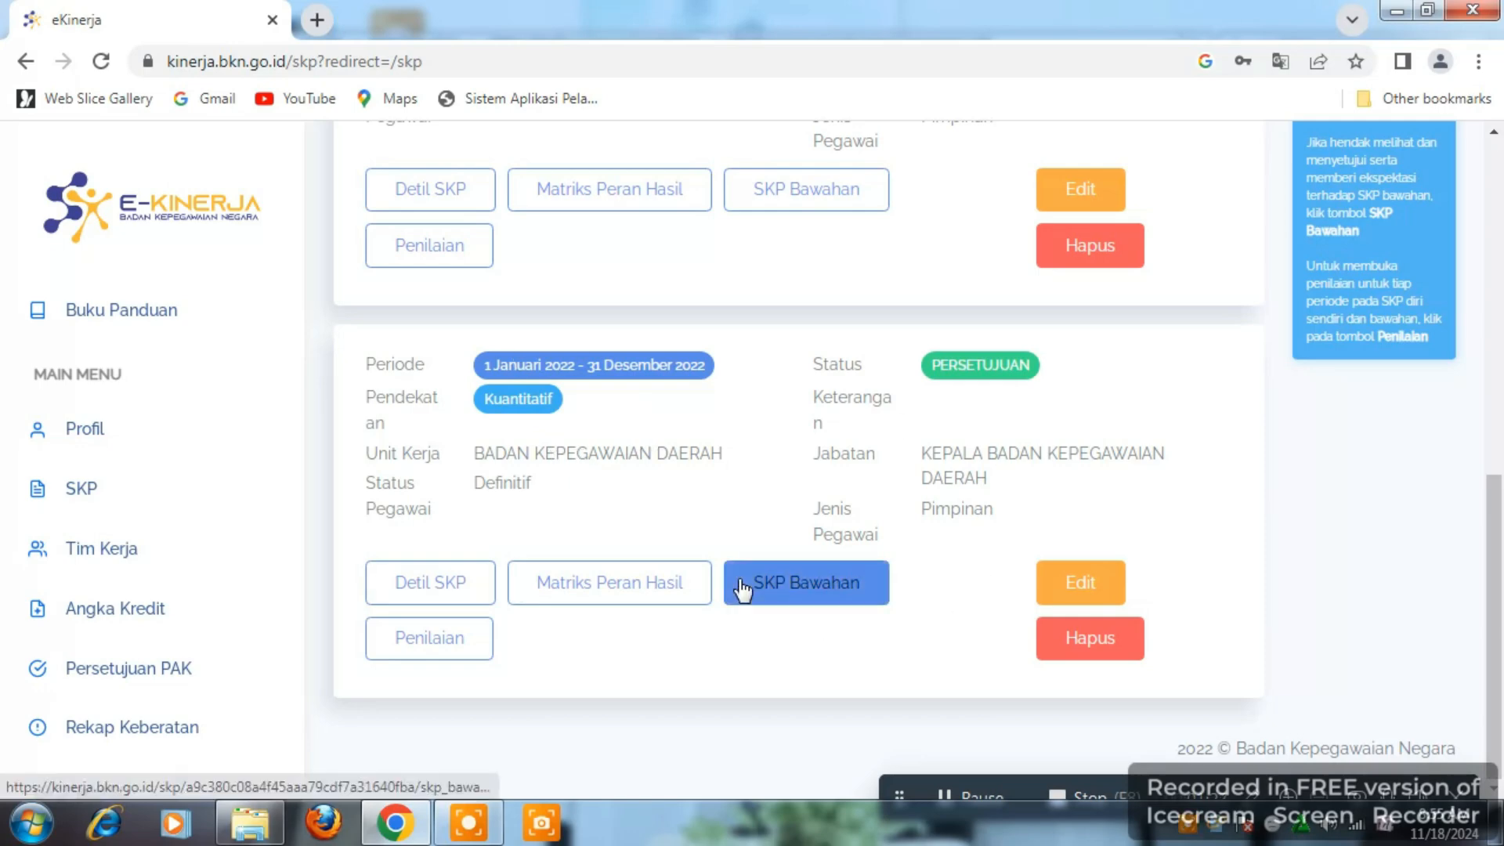
scroll(738, 587, up, 3)
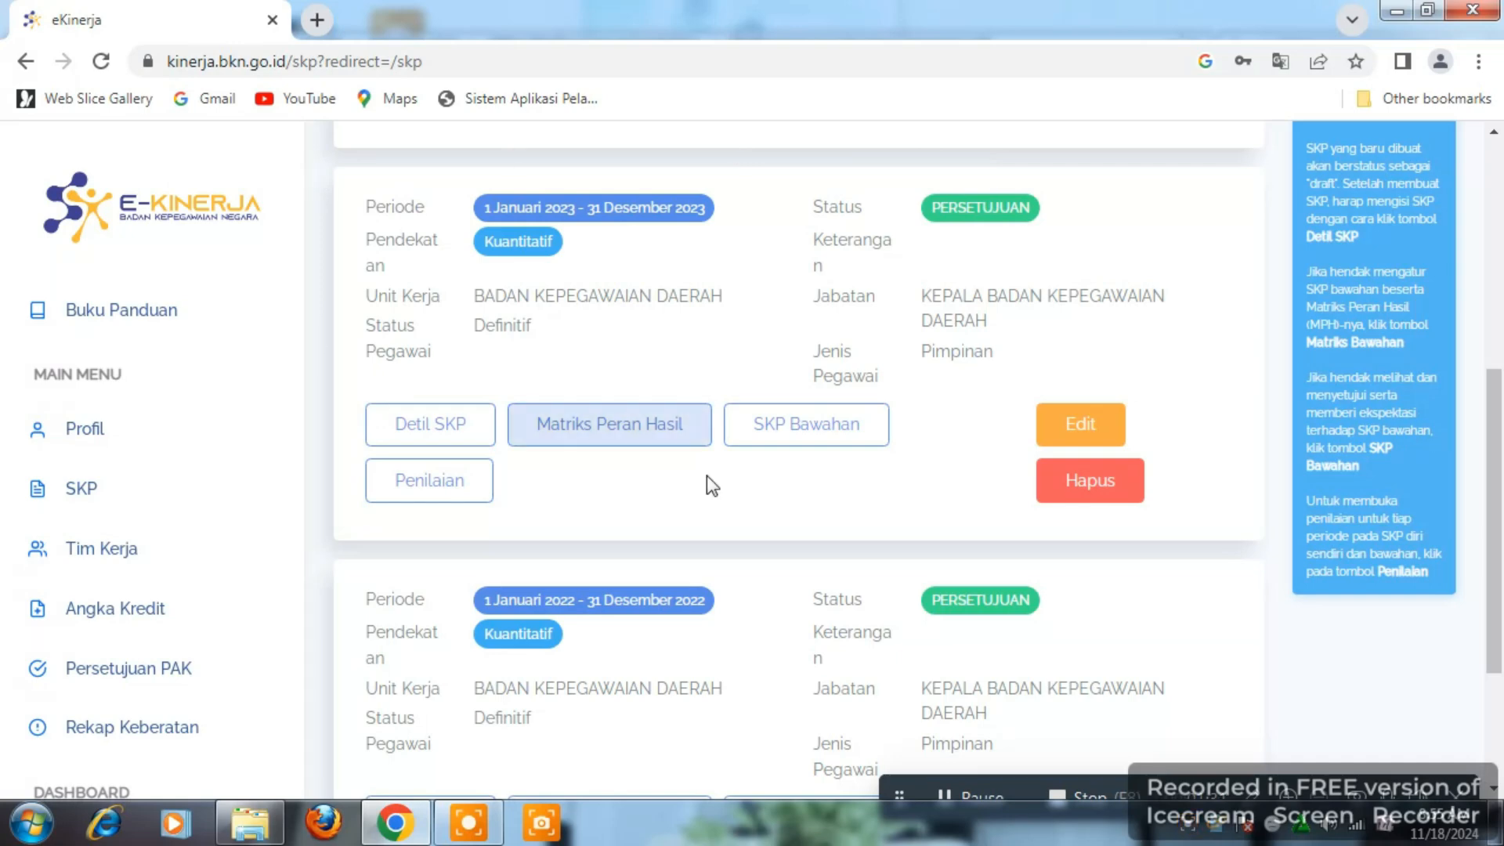
scroll(783, 438, up, 5)
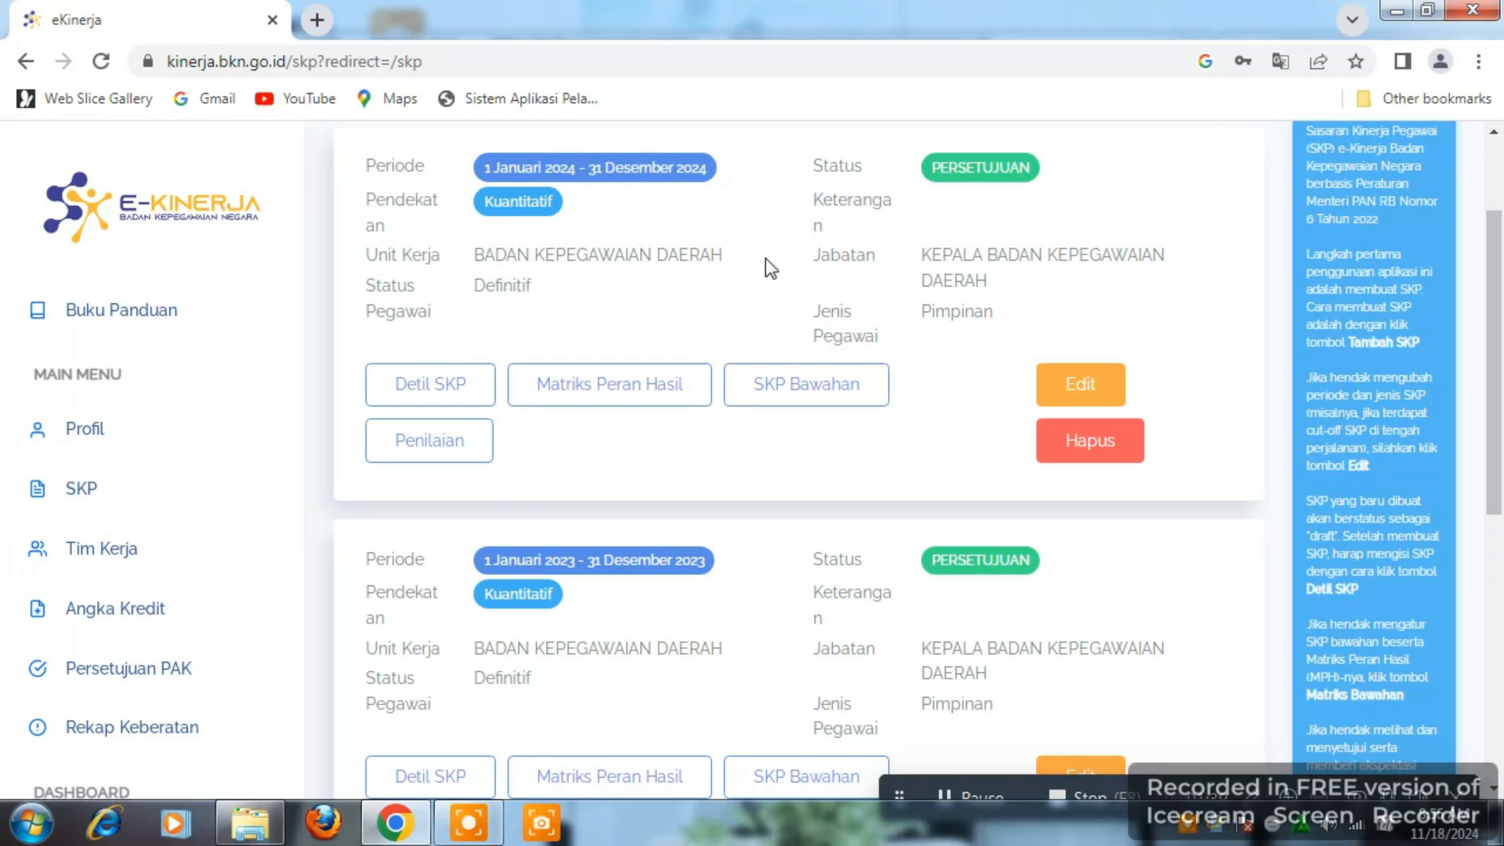
scroll(788, 317, up, 2)
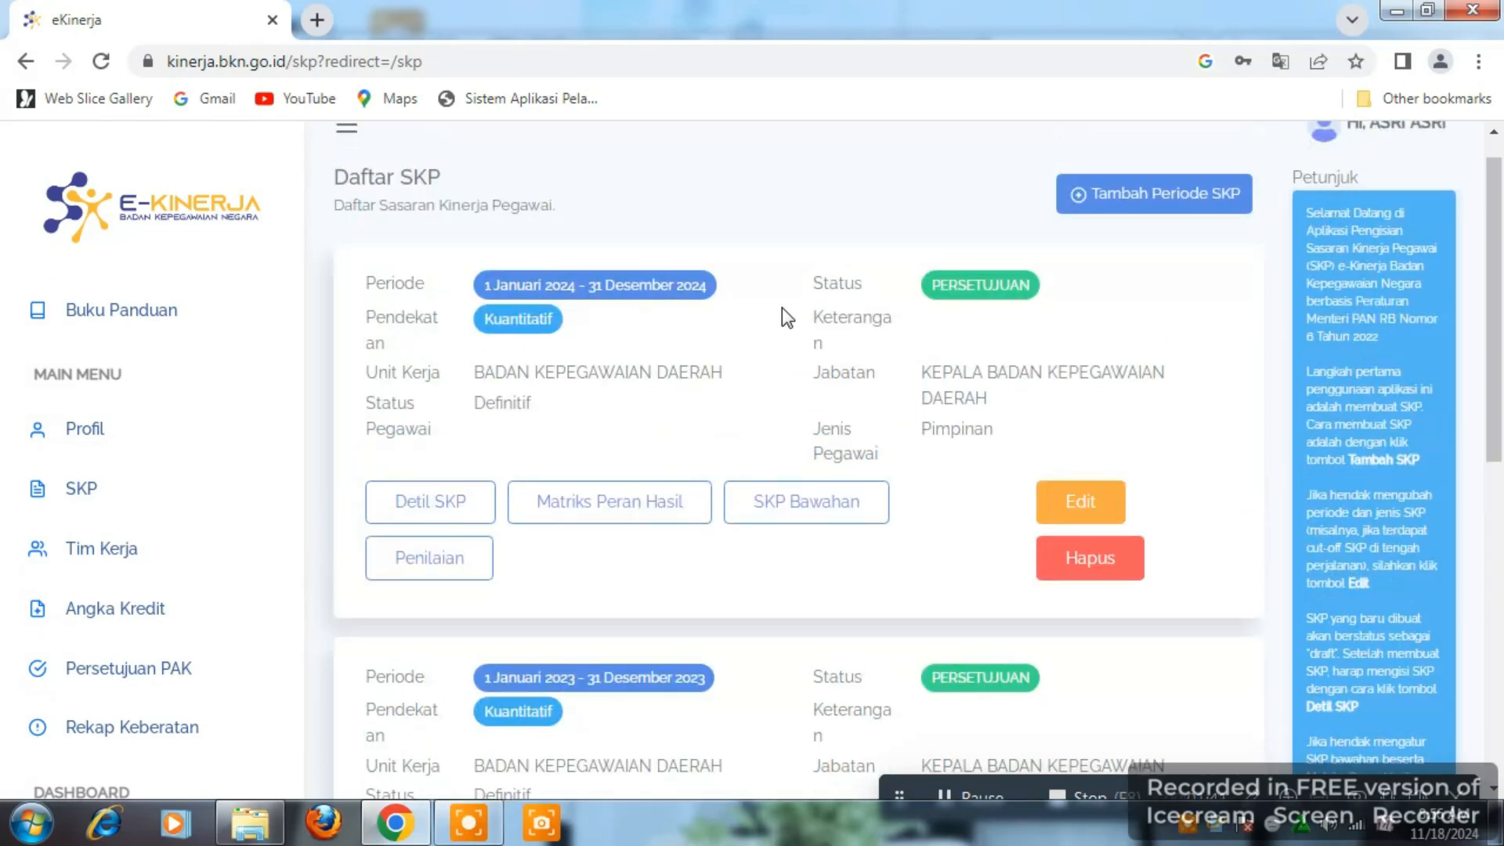
Open the subordinates' SKP list for the 2022 period and the details of the SKP with status Pengajuan
scroll(810, 396, down, 4)
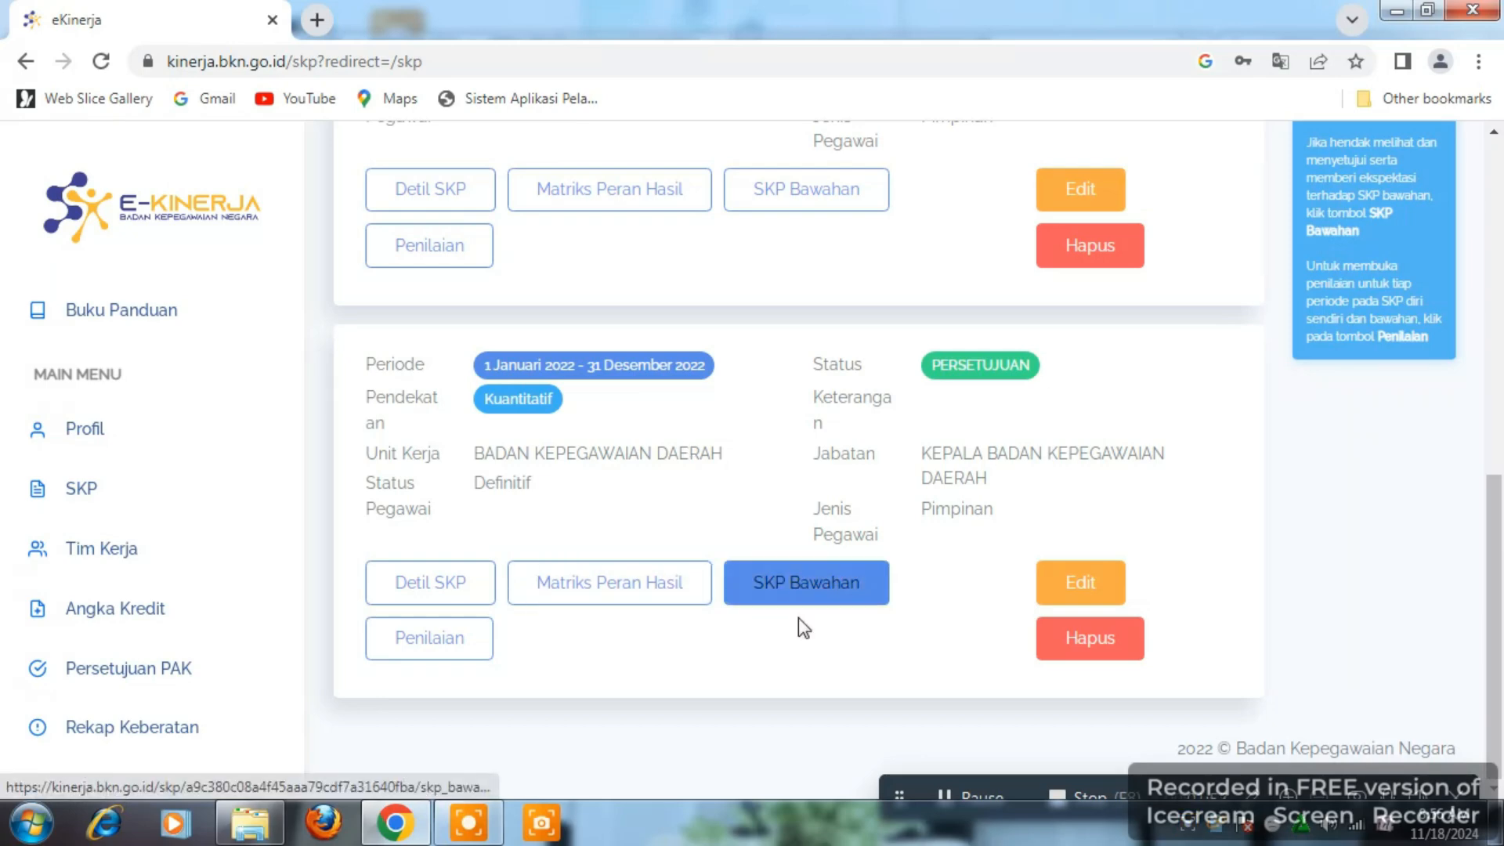
click(857, 595)
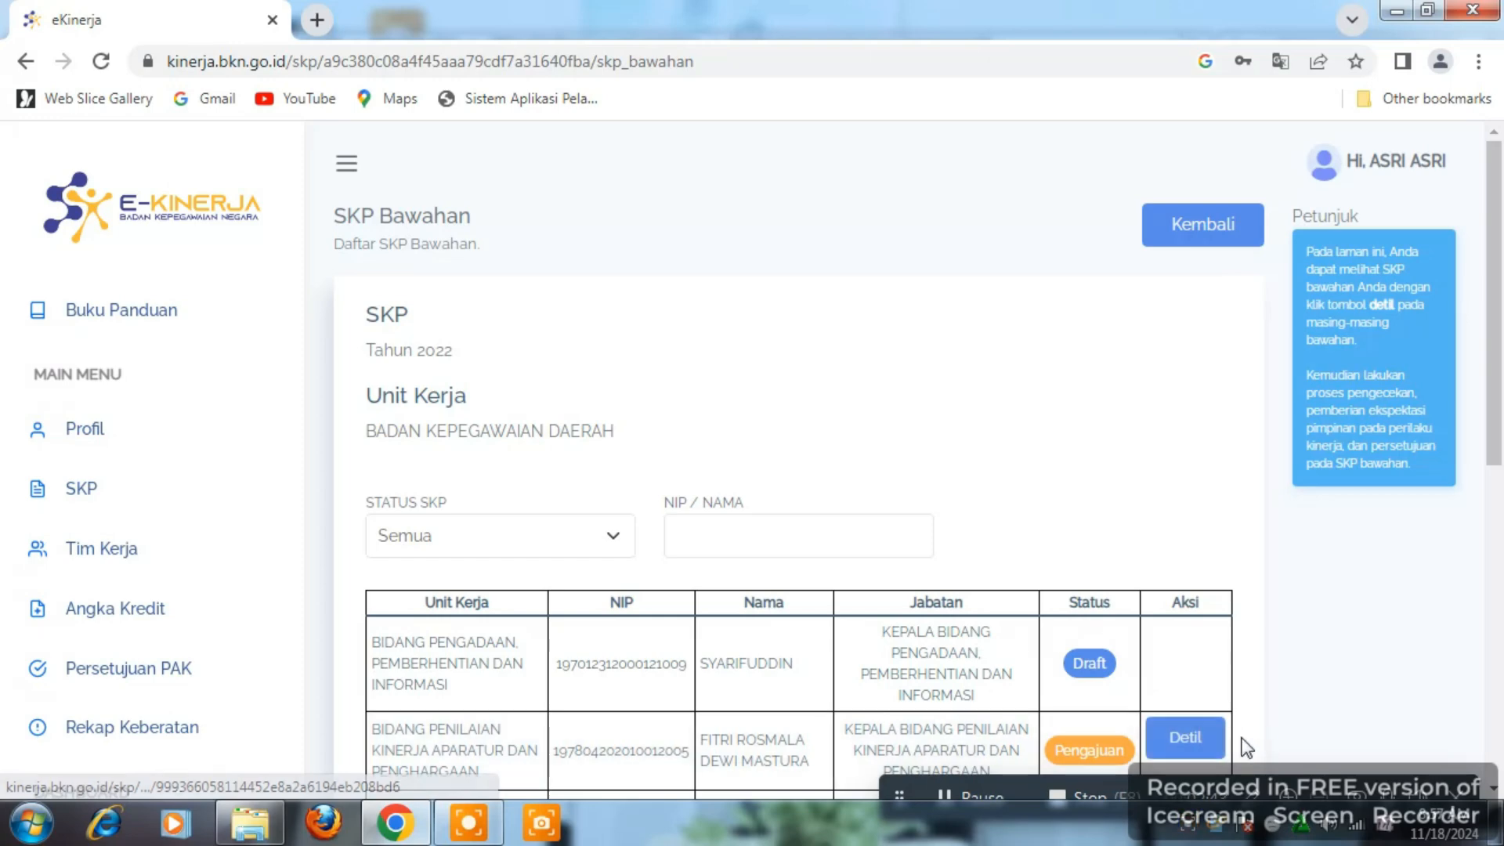
click(1210, 753)
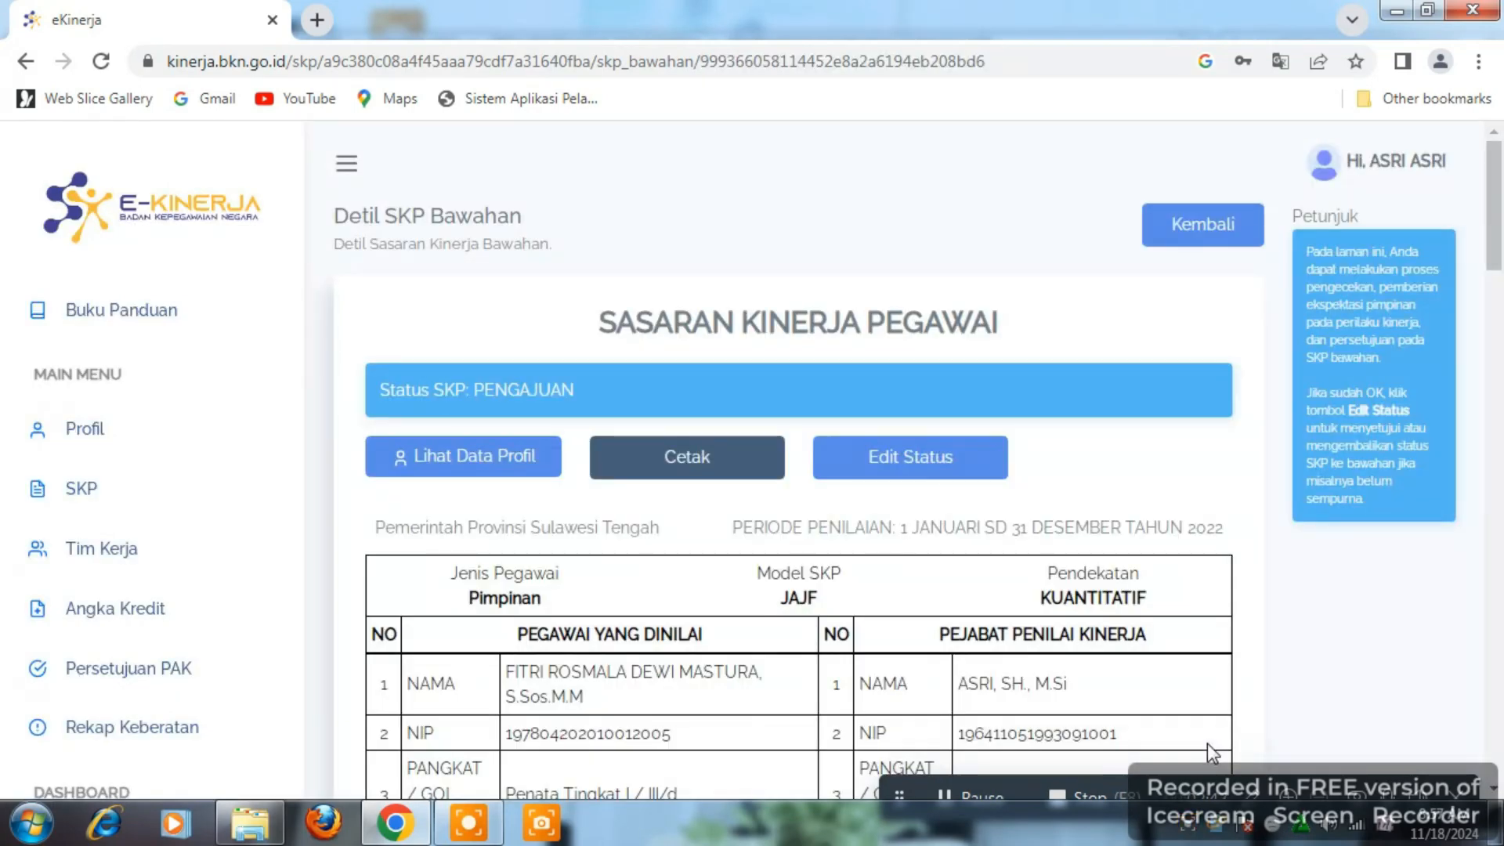
Review the submitted SKP from Hasil Kerja through Lampiran and open its status for editing
scroll(952, 674, down, 8)
scroll(952, 674, down, 20)
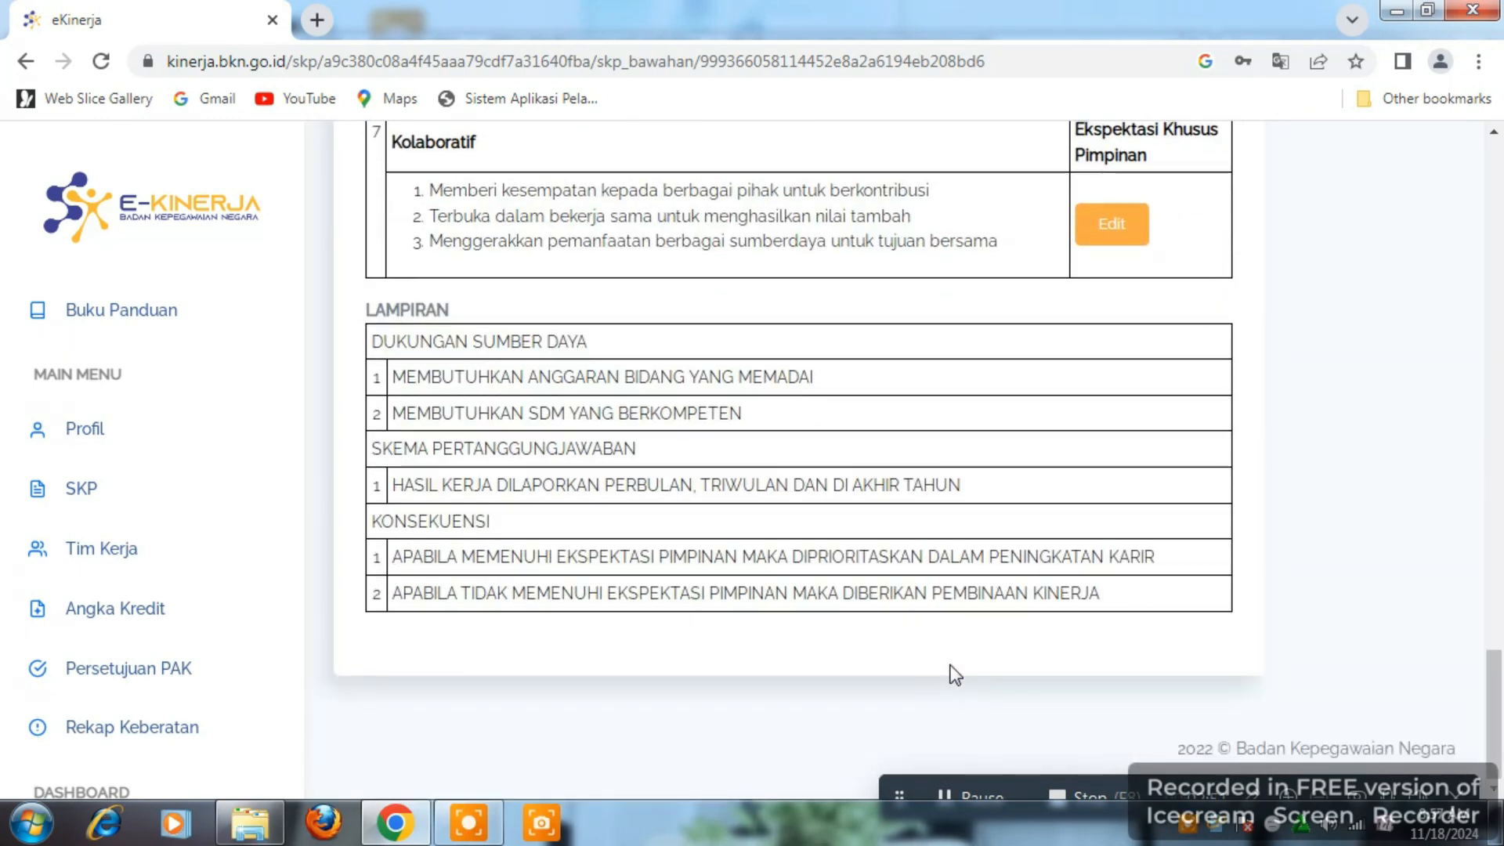
scroll(954, 673, up, 20)
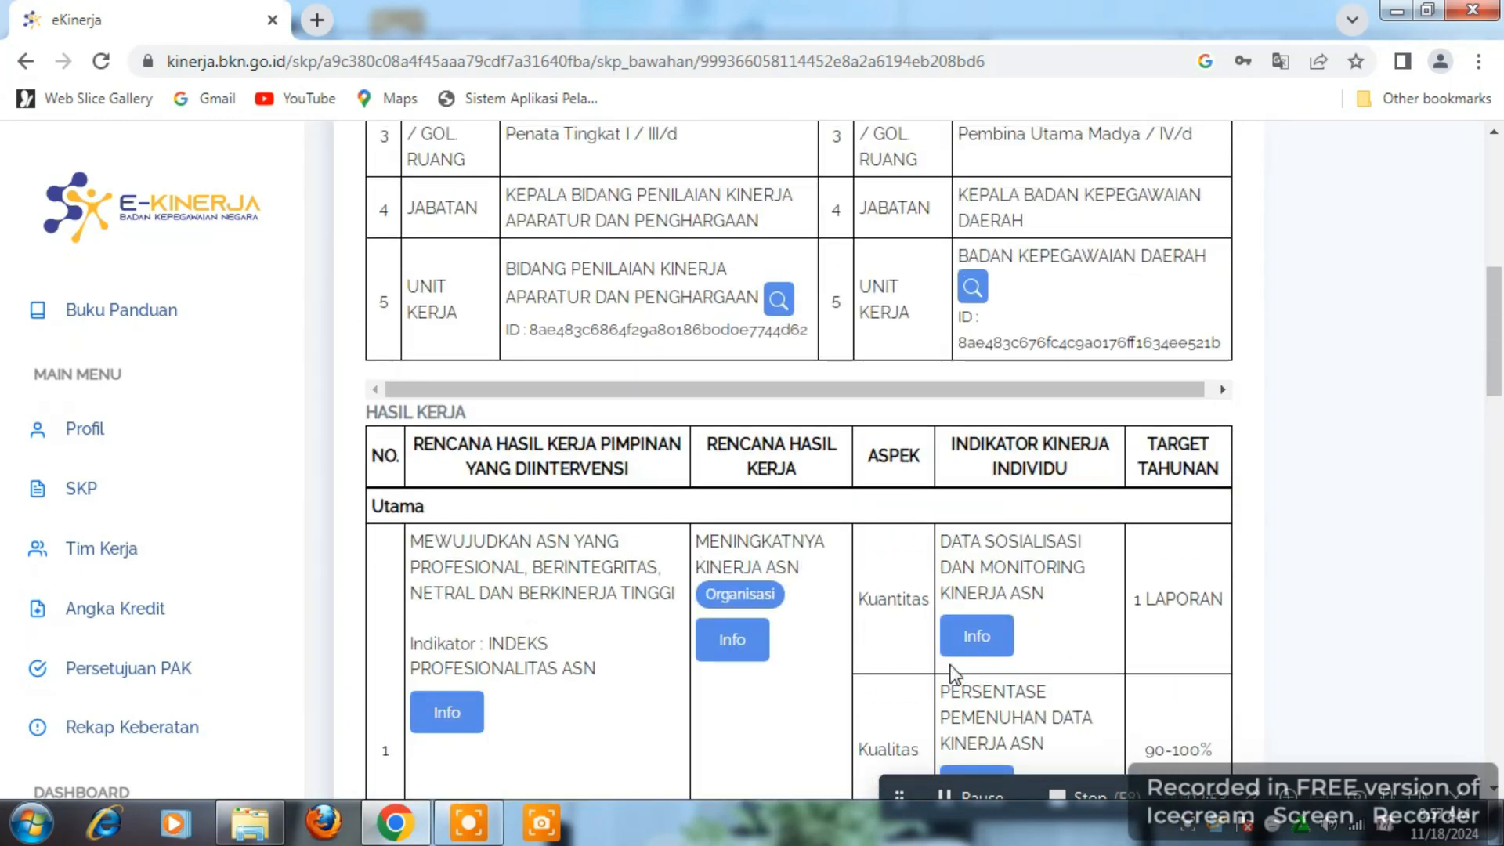
scroll(952, 672, down, 20)
scroll(970, 666, up, 20)
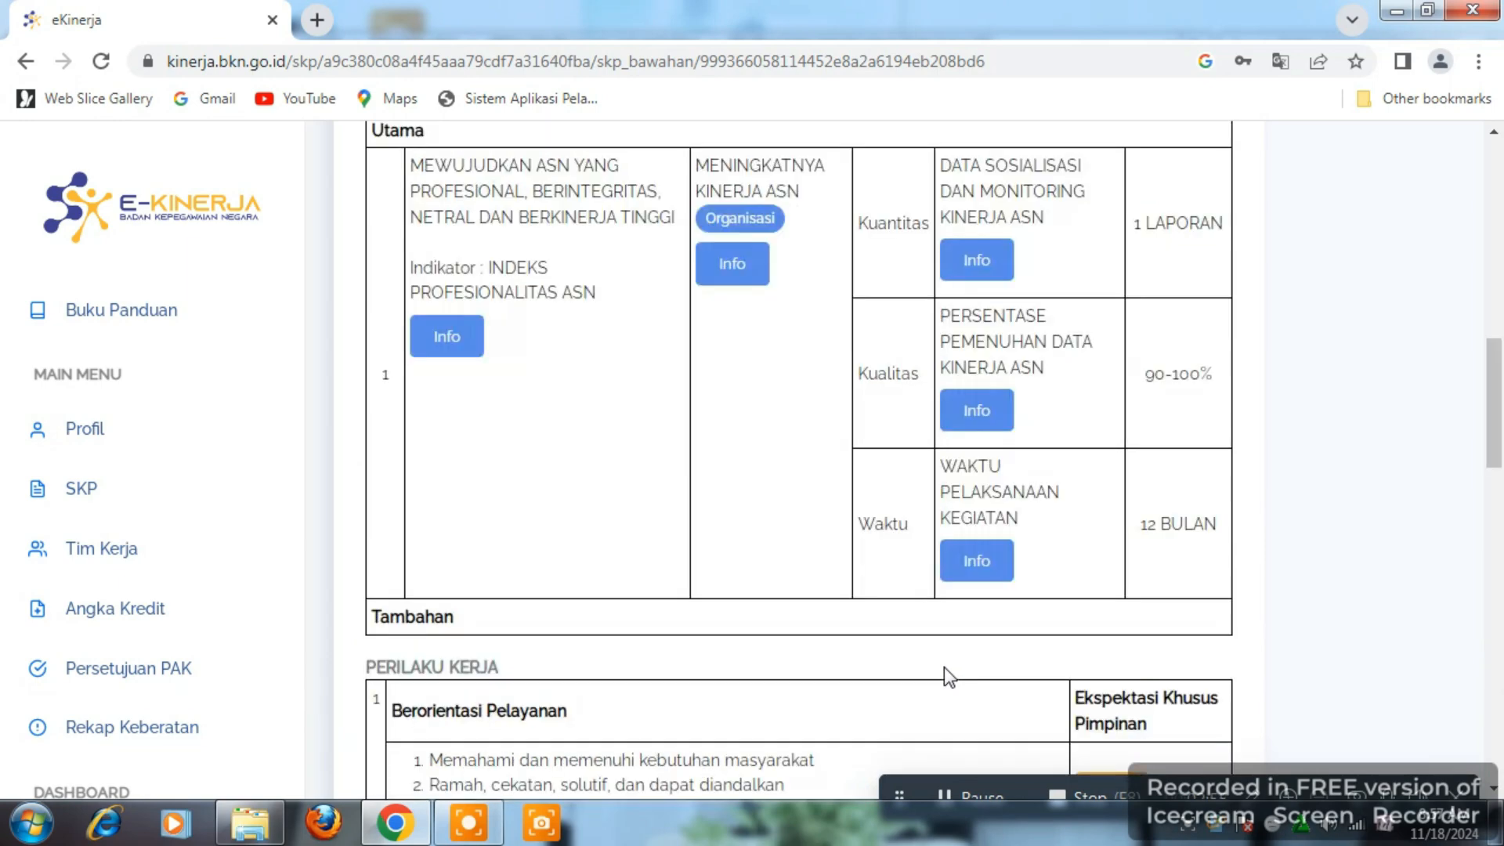
scroll(943, 666, up, 10)
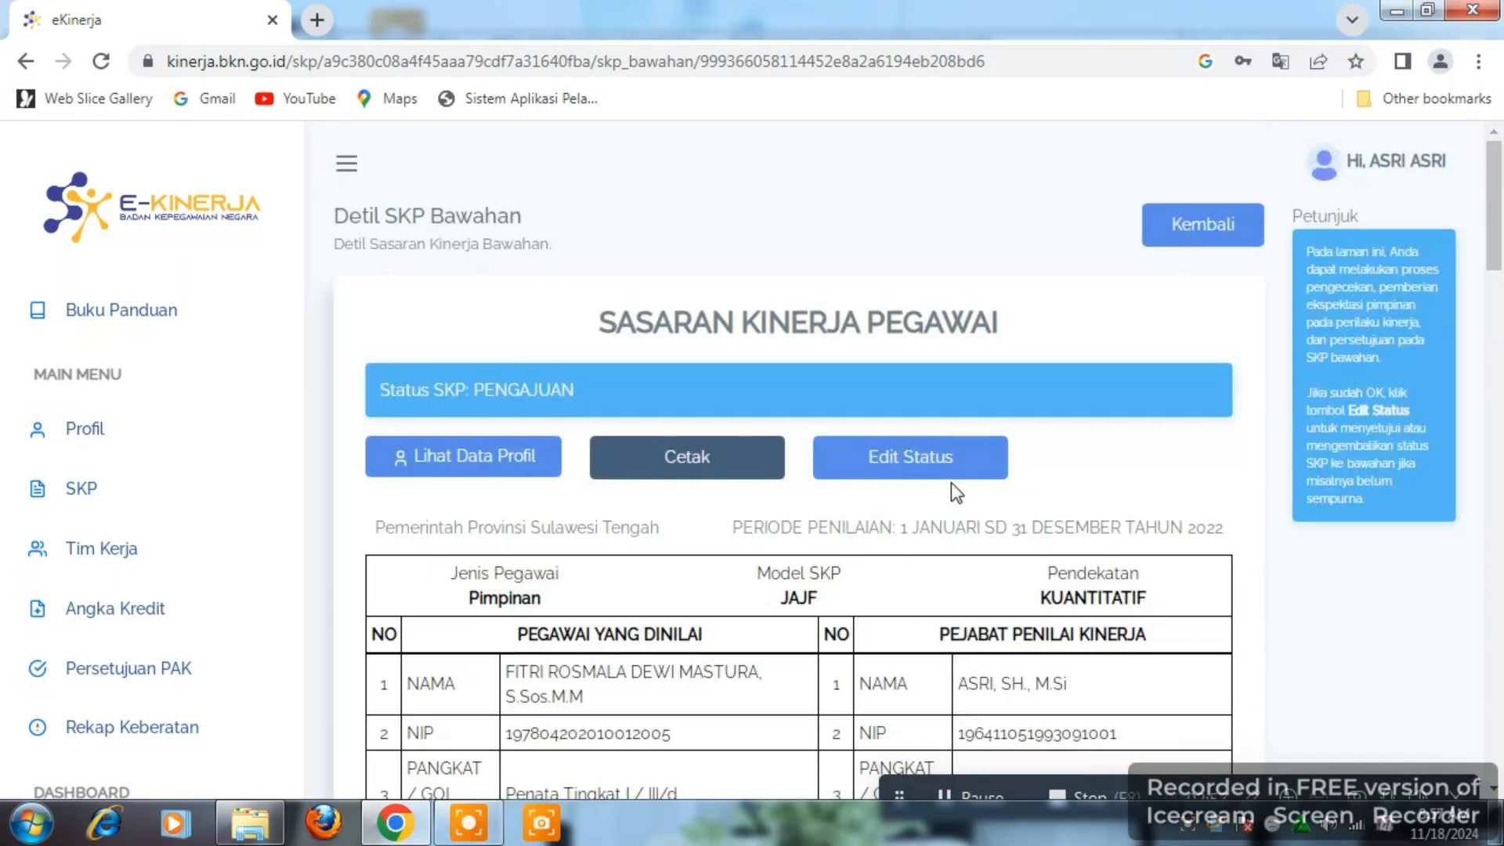
click(951, 469)
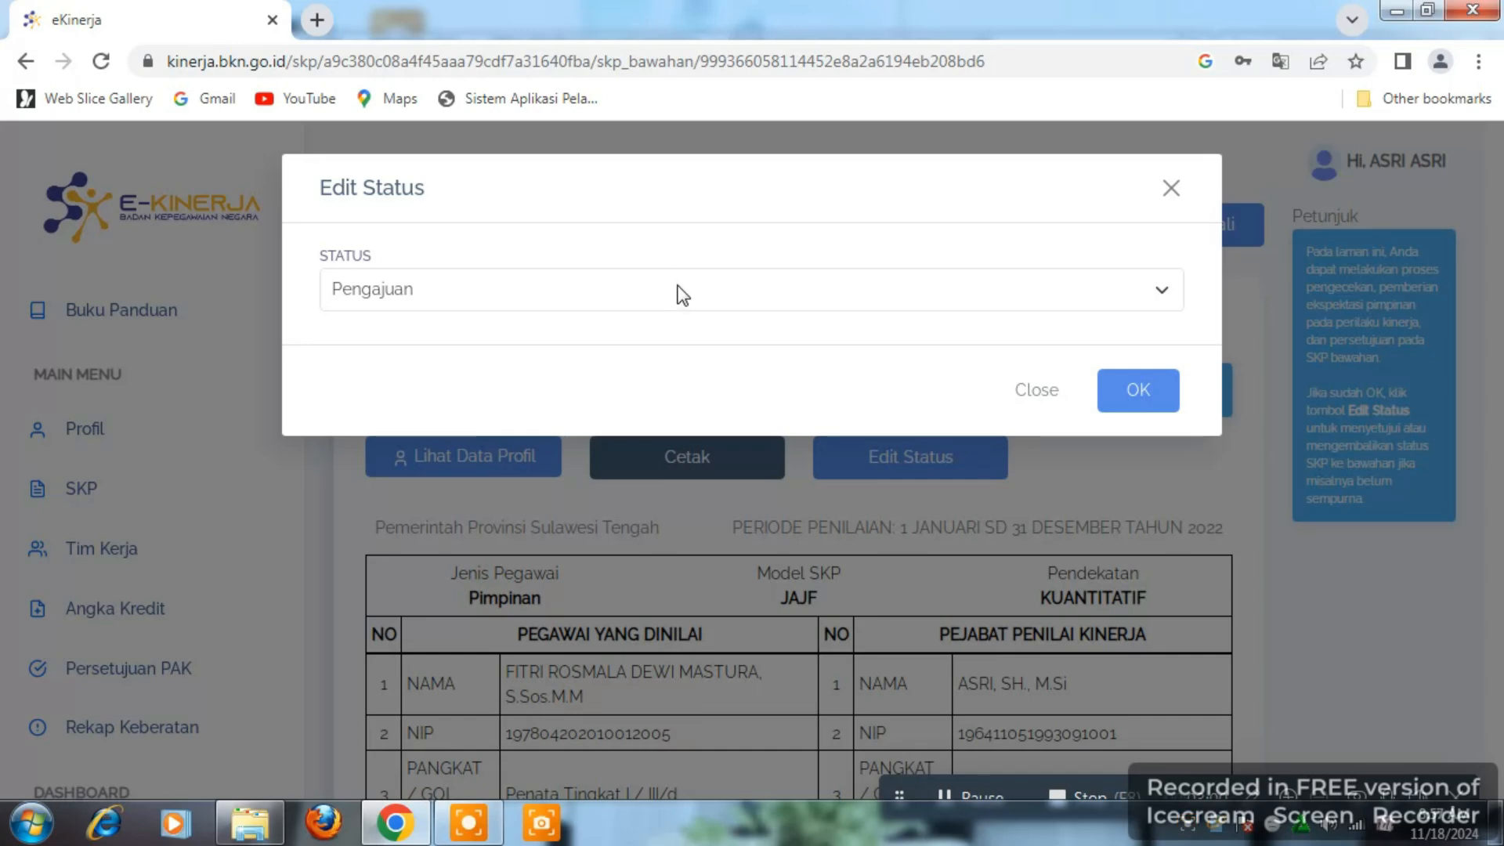
Try the Draft status with the Keterangan "tambah indikatornya" for returning the SKP, and clear the Keterangan text
click(413, 301)
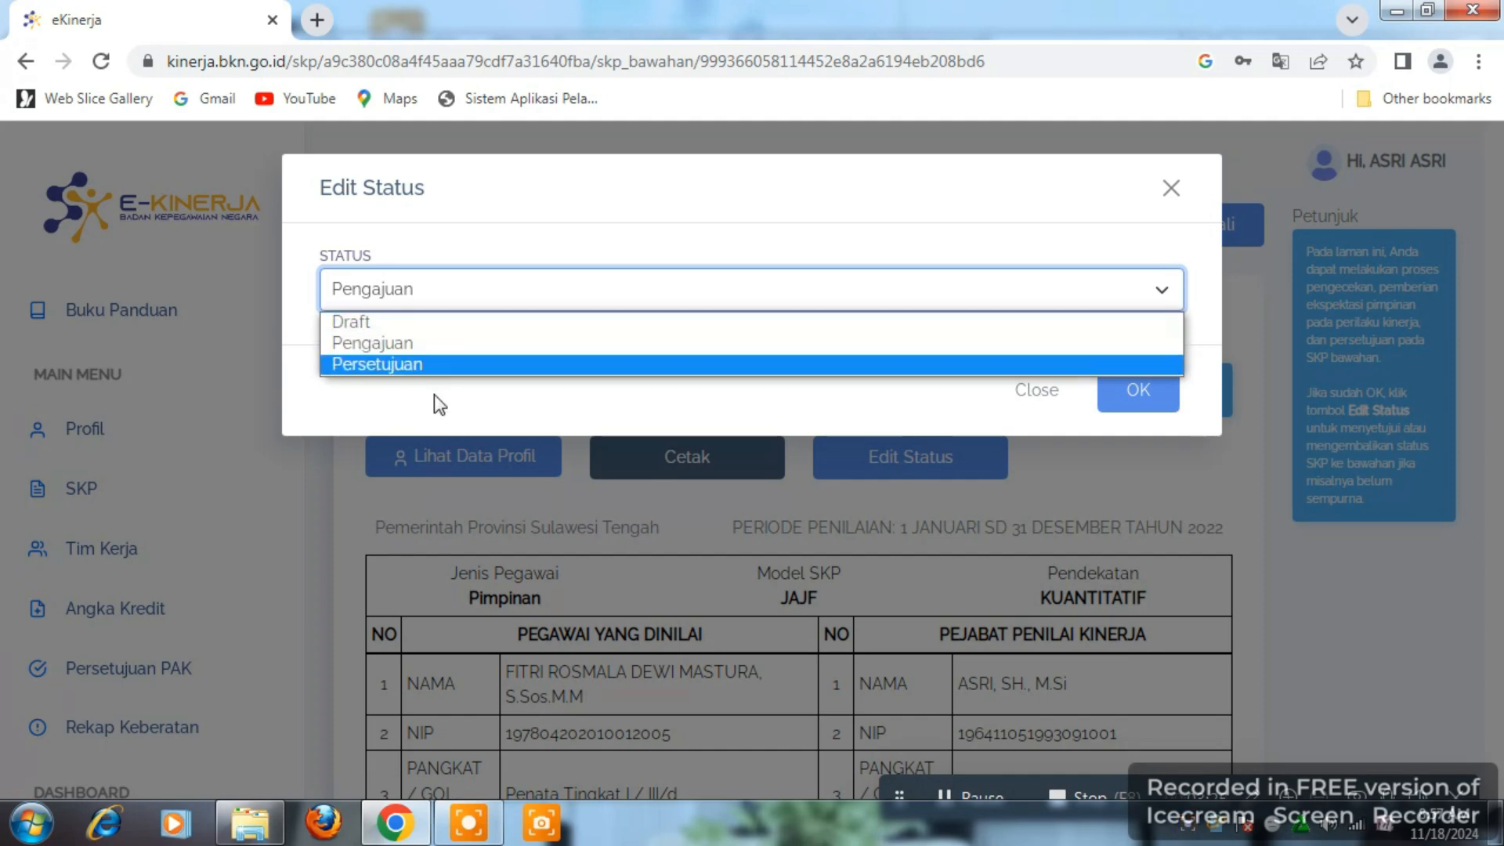
click(413, 323)
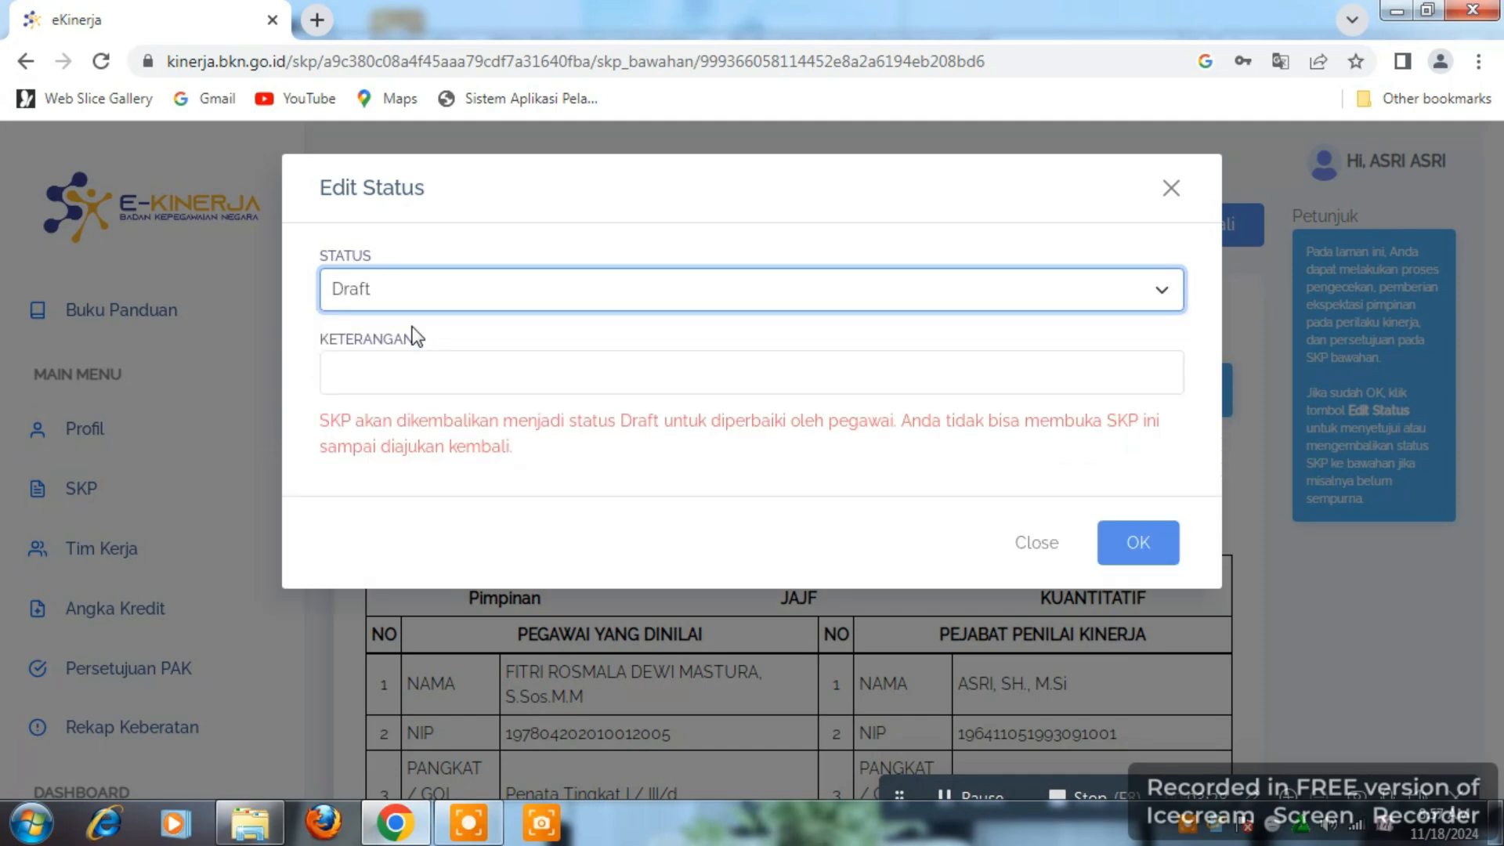
click(493, 380)
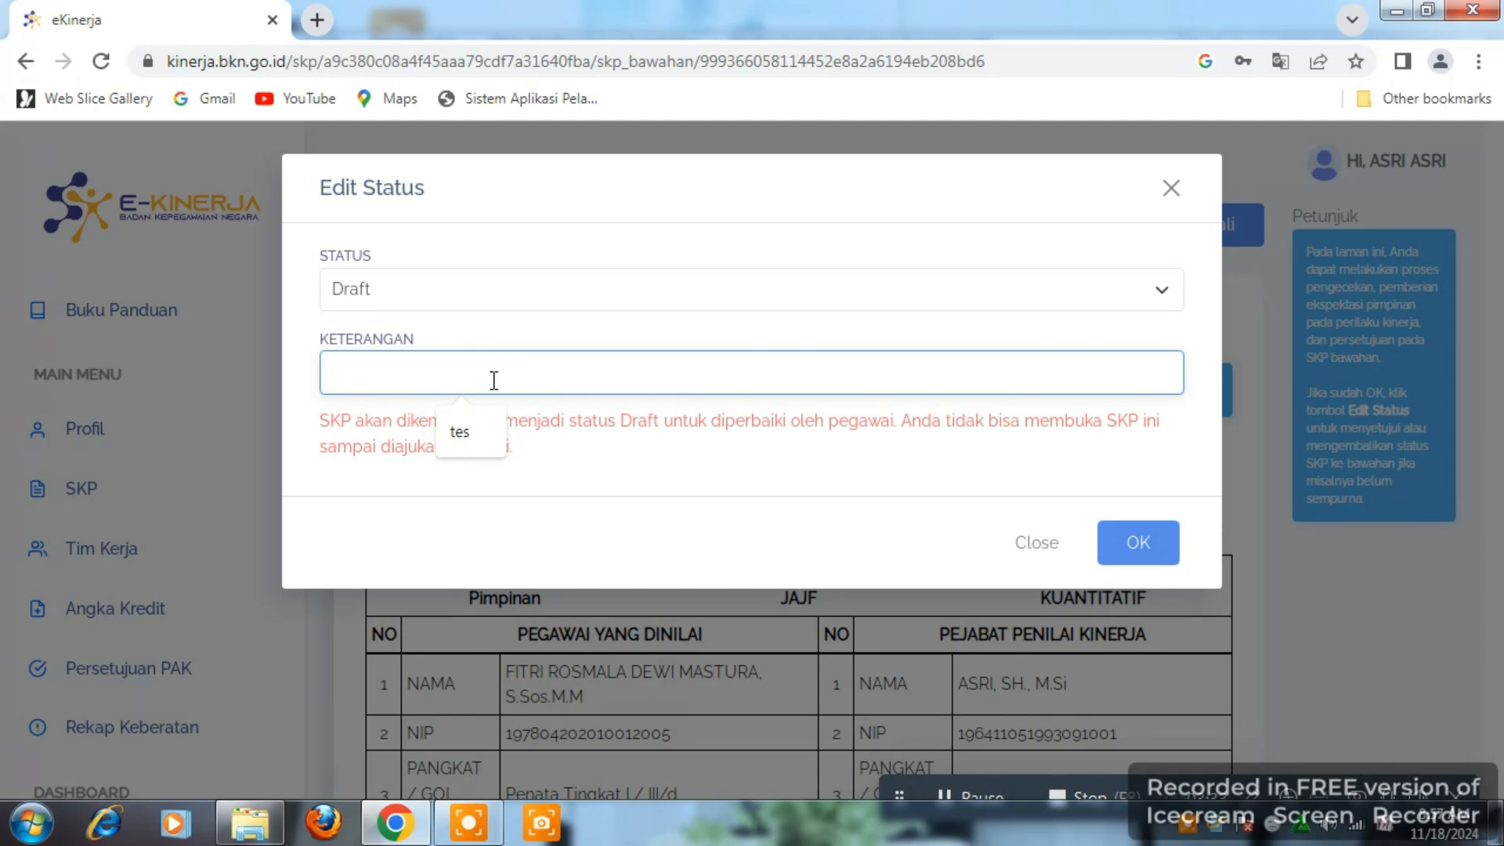
text(ta)
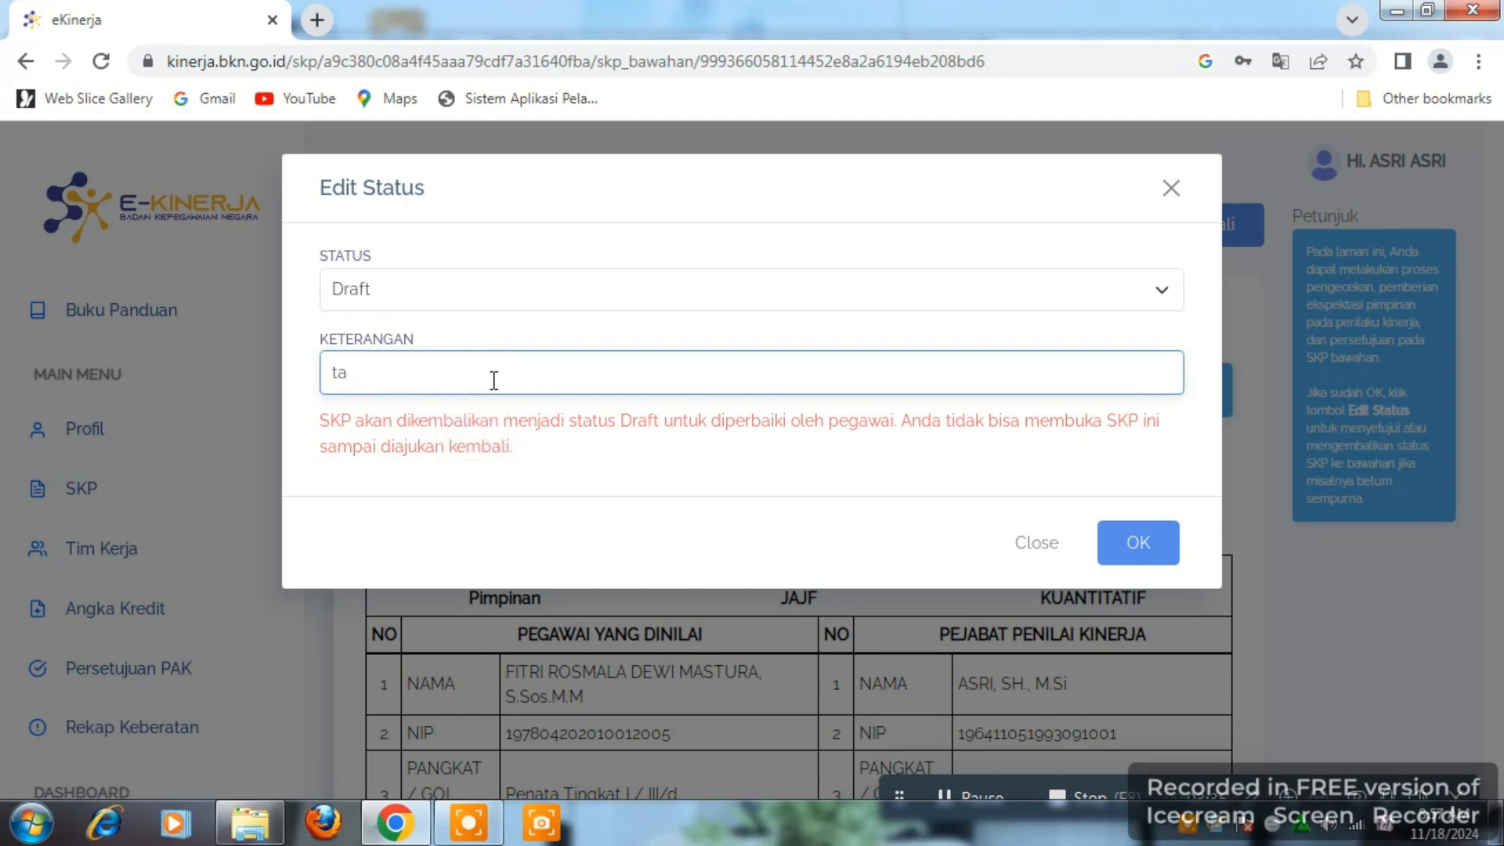
text(mbah indik)
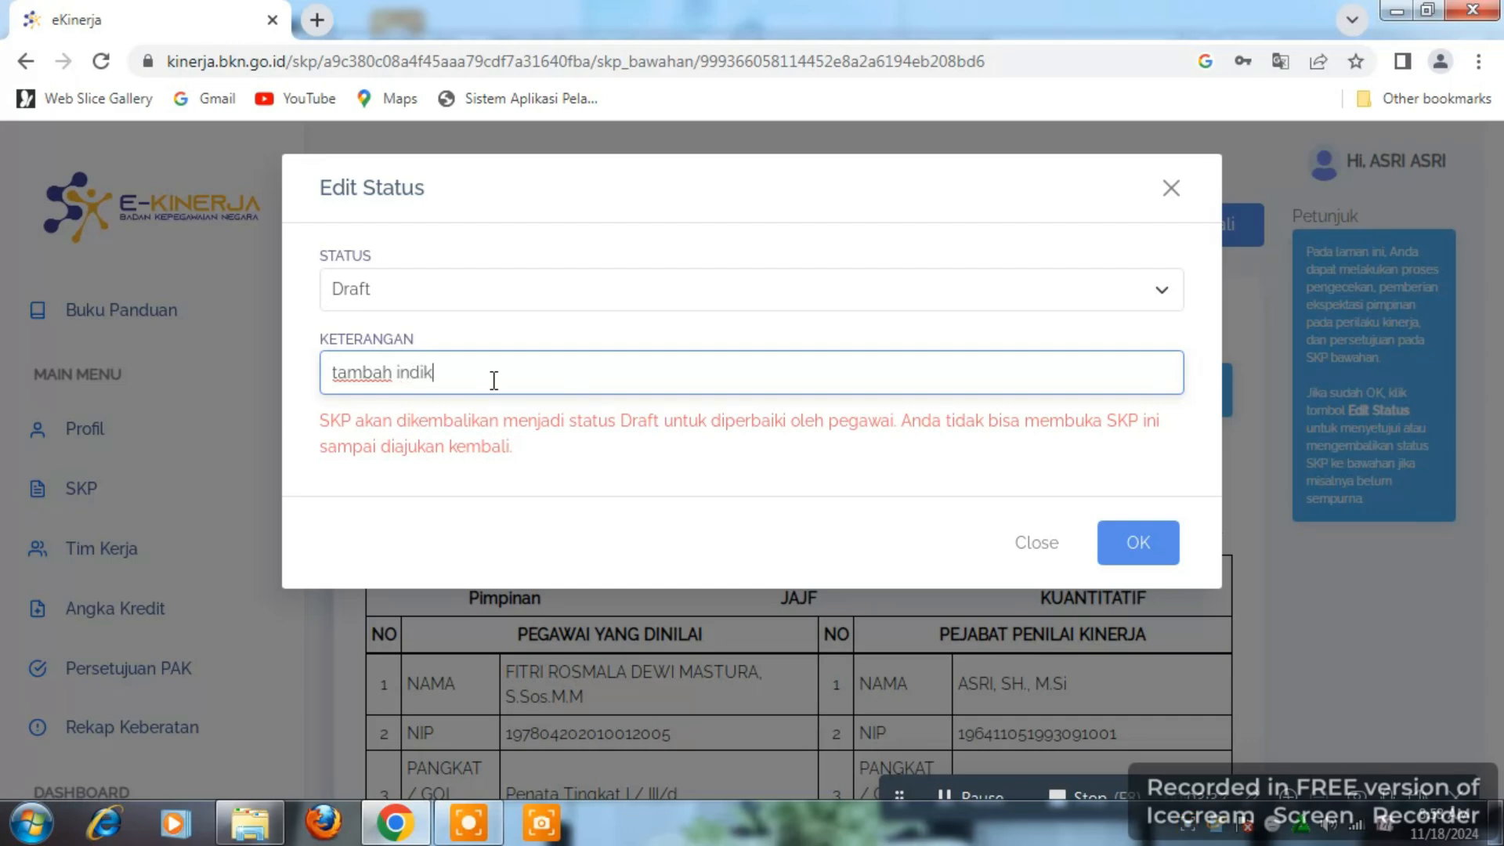
text(atornya)
click(333, 376)
click(508, 383)
drag(492, 377, 334, 373)
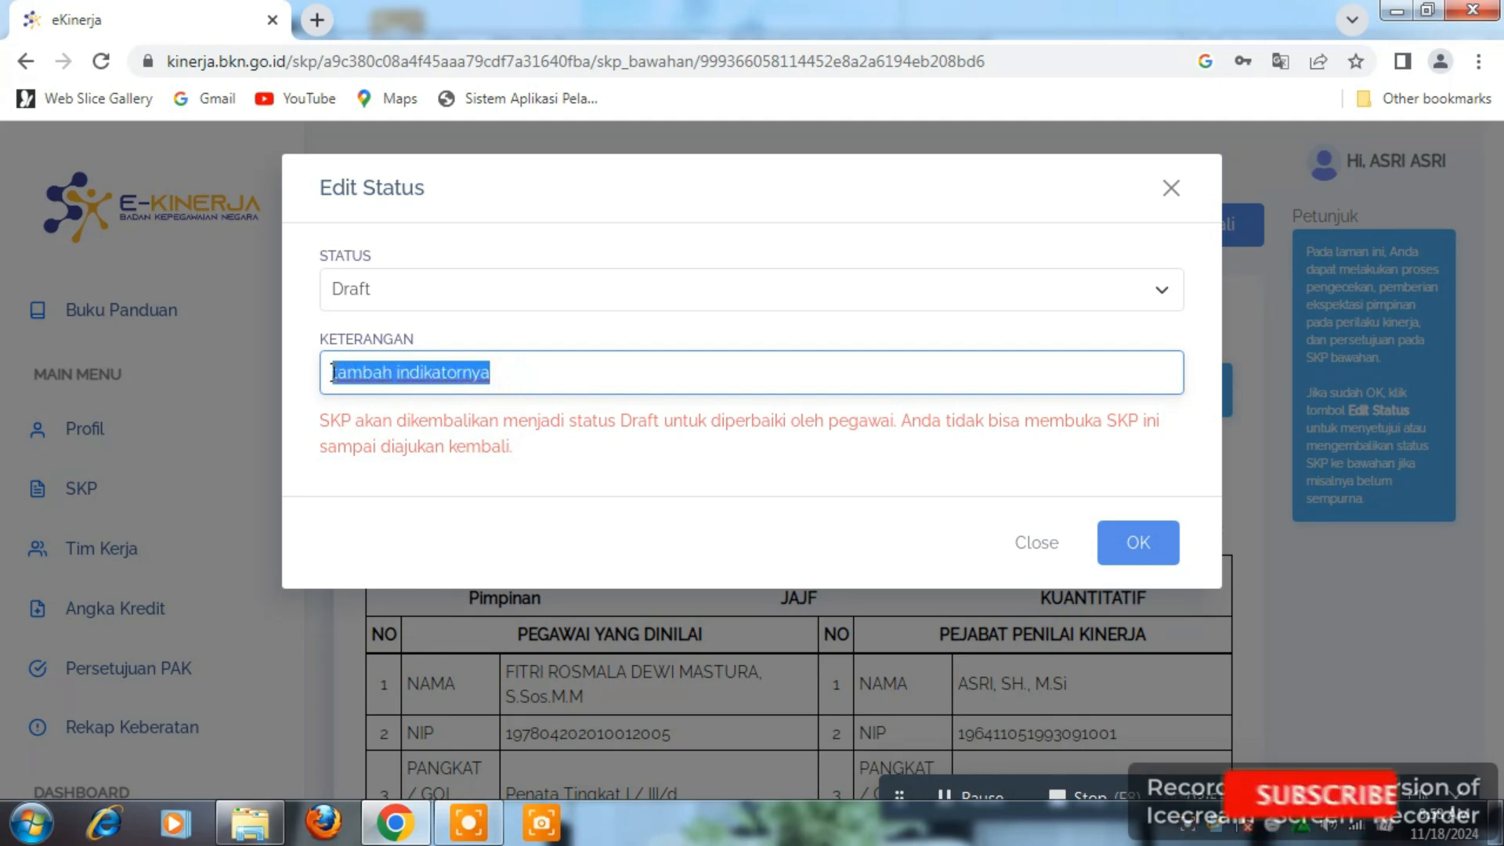
key(BackSpace)
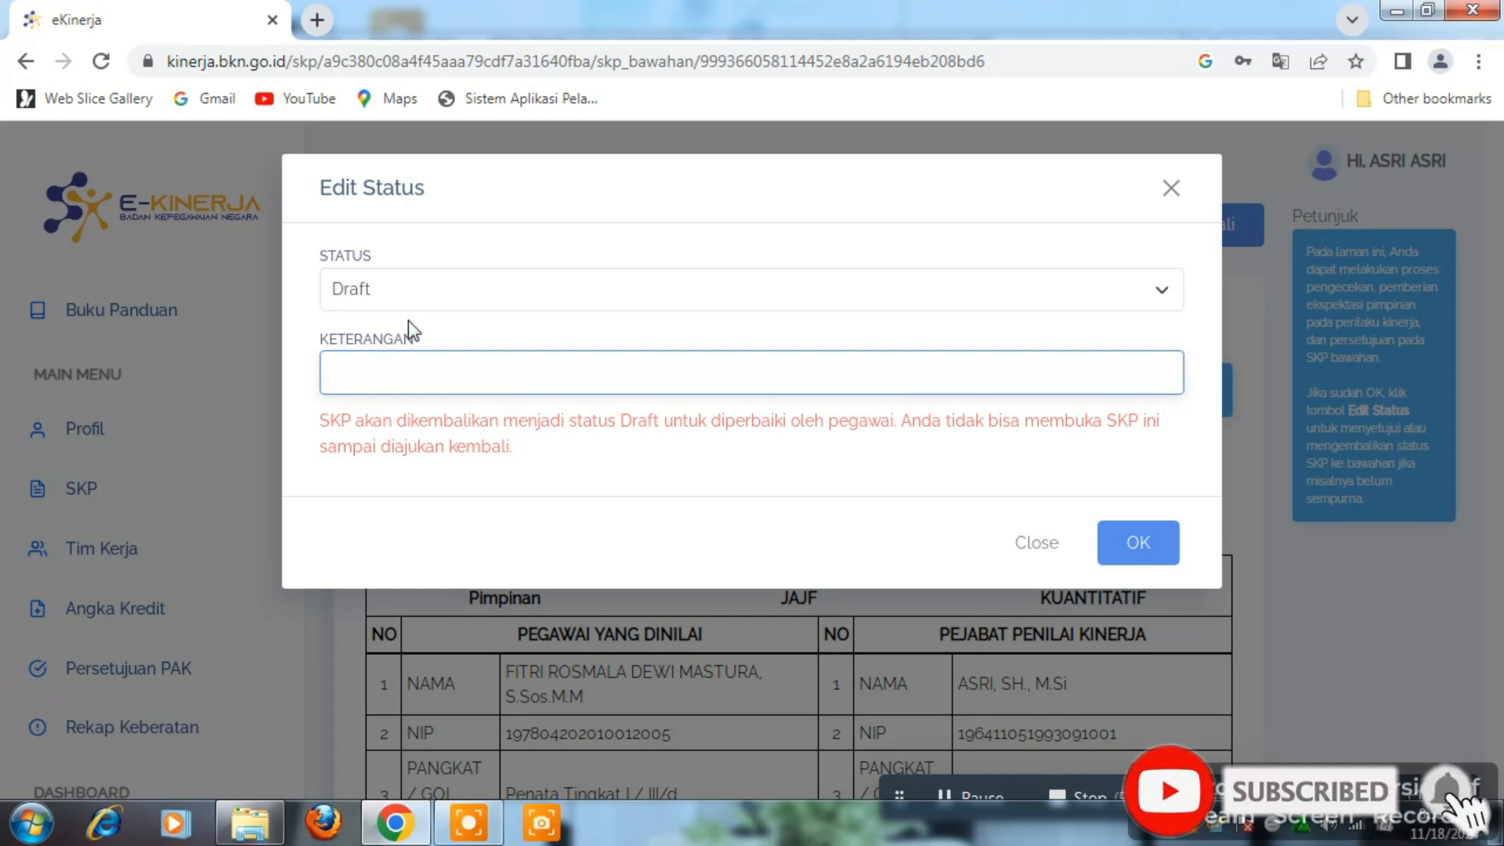
Set the subordinate SKP's status to Persetujuan, confirm the change and check the SKP details
click(393, 288)
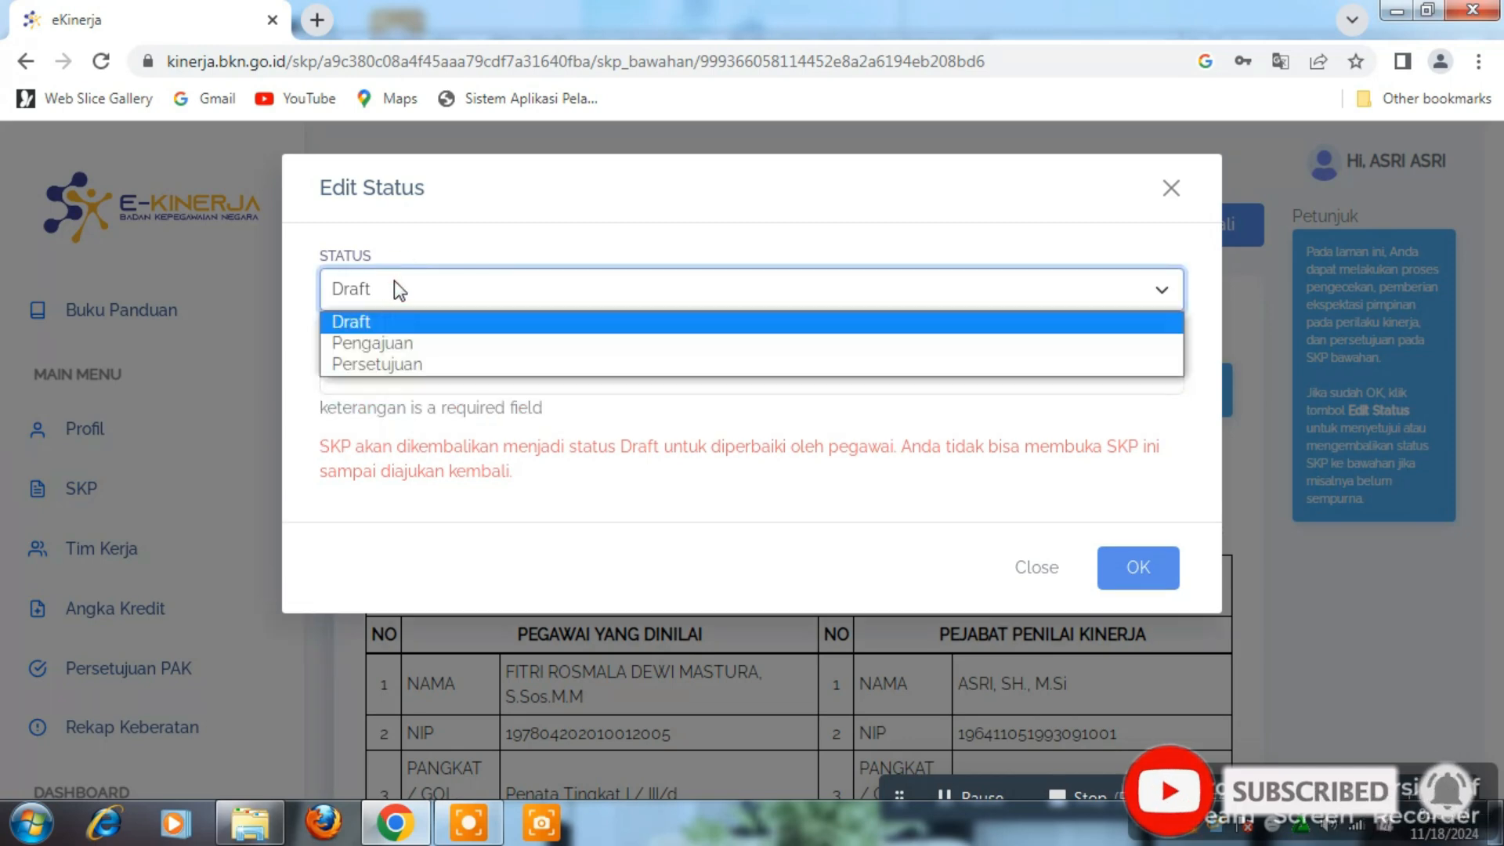
click(367, 366)
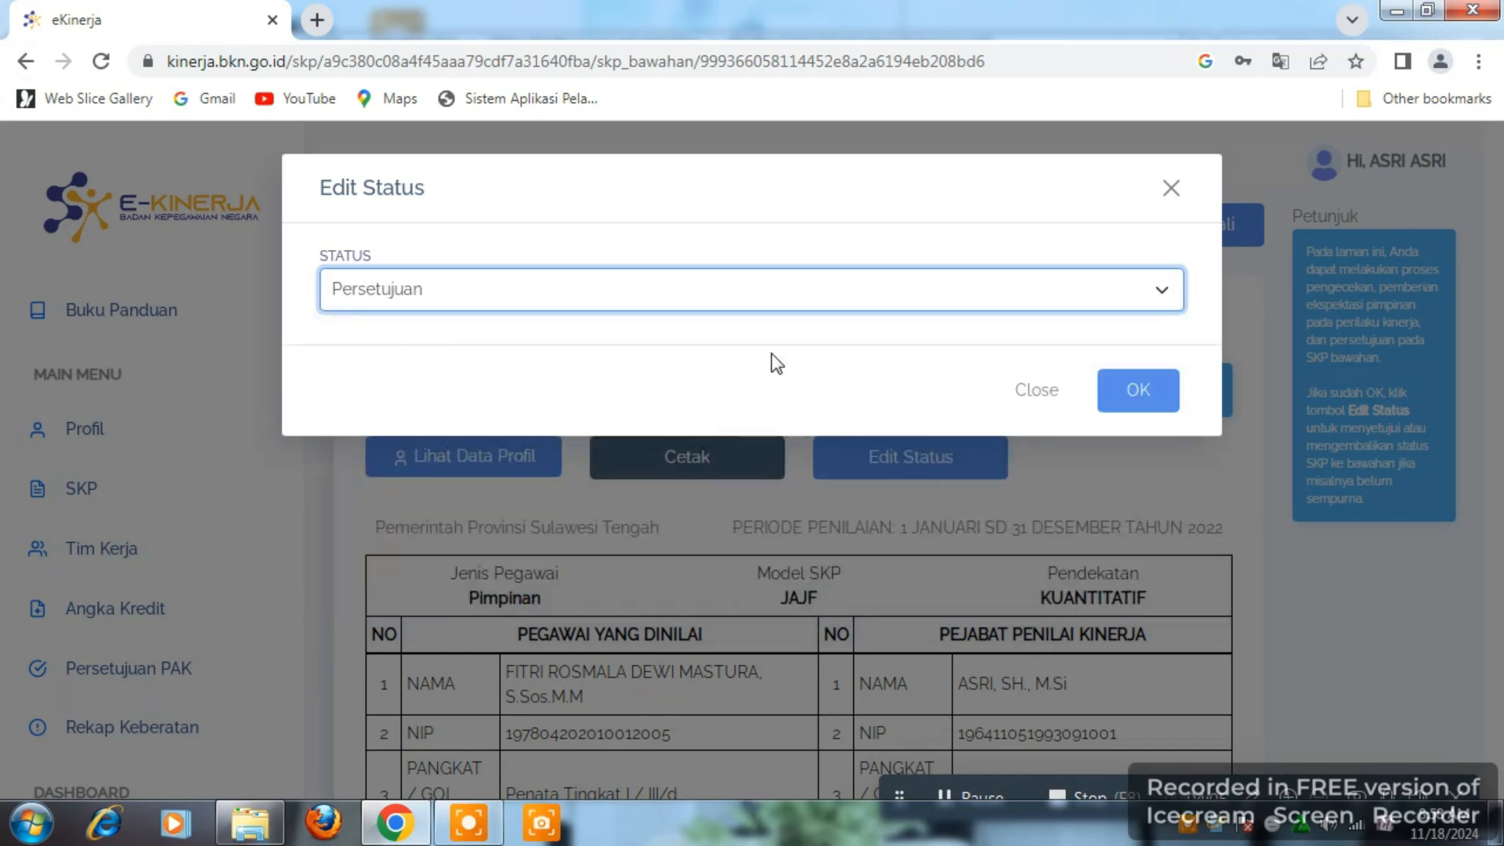
click(1157, 394)
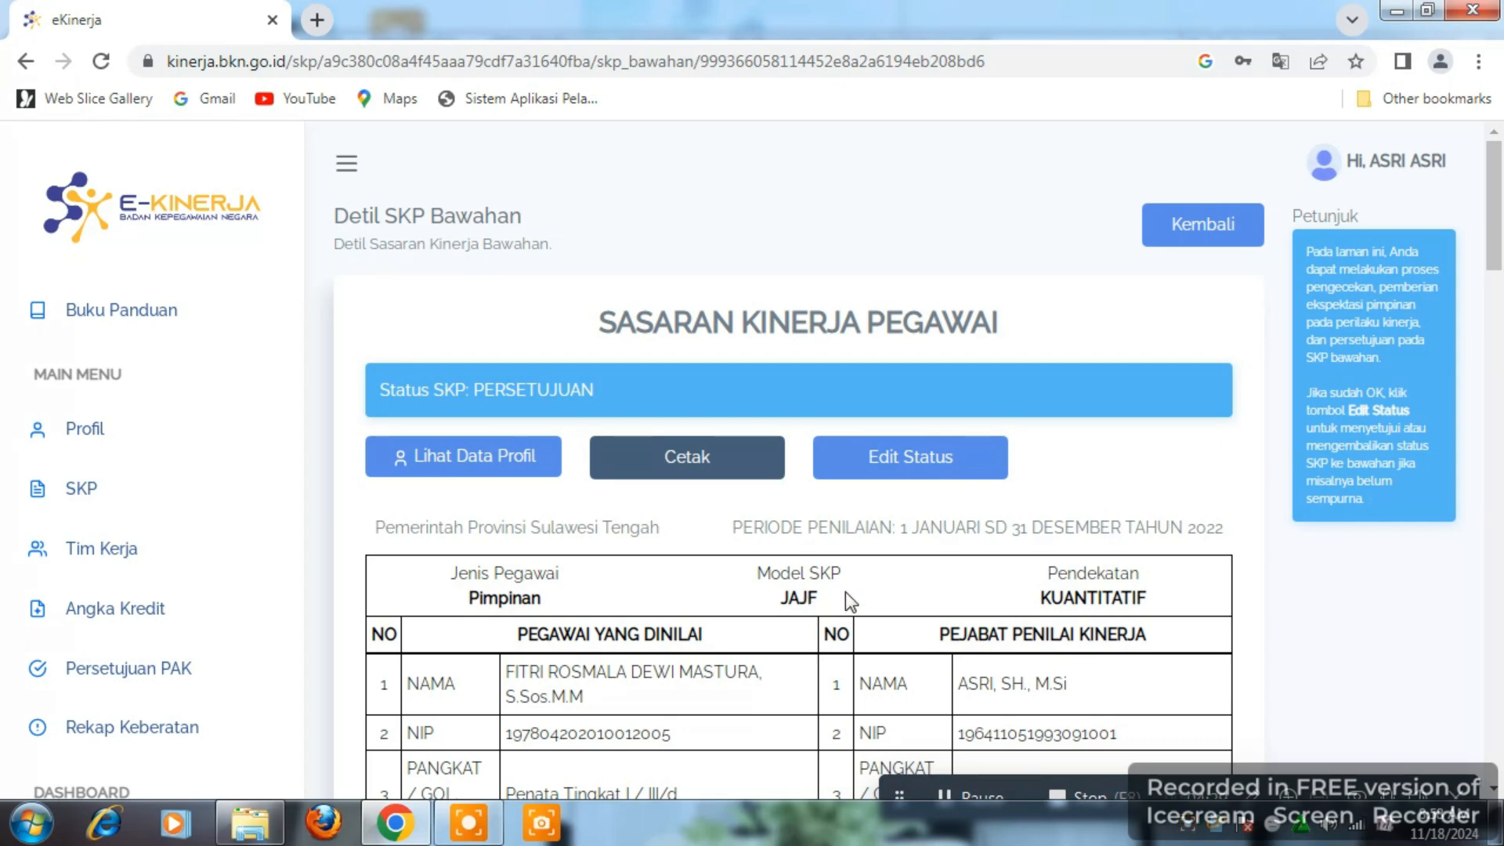
scroll(845, 592, down, 6)
scroll(844, 591, up, 3)
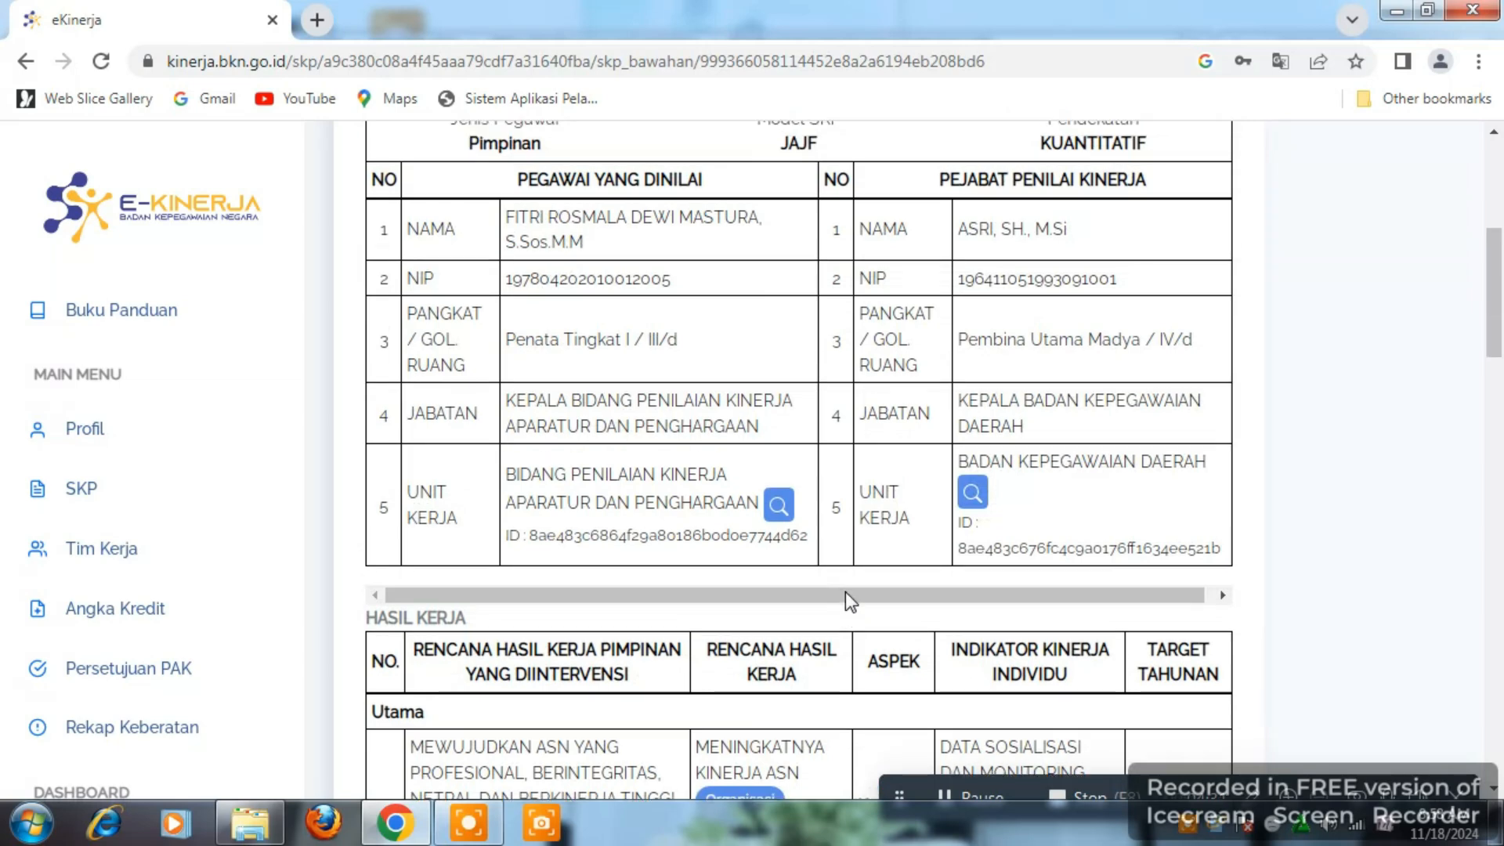
scroll(844, 590, up, 3)
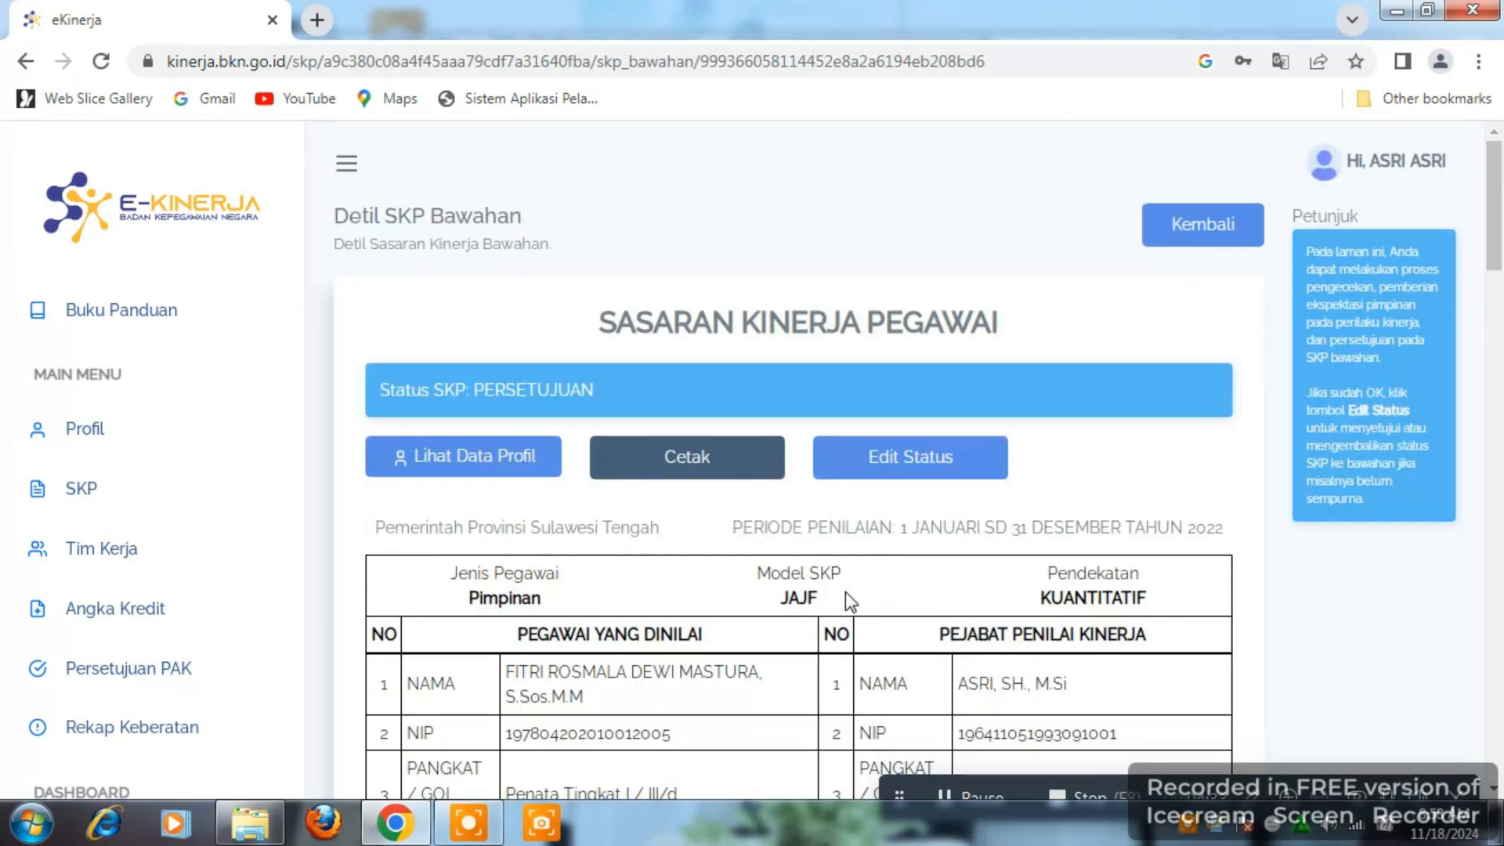